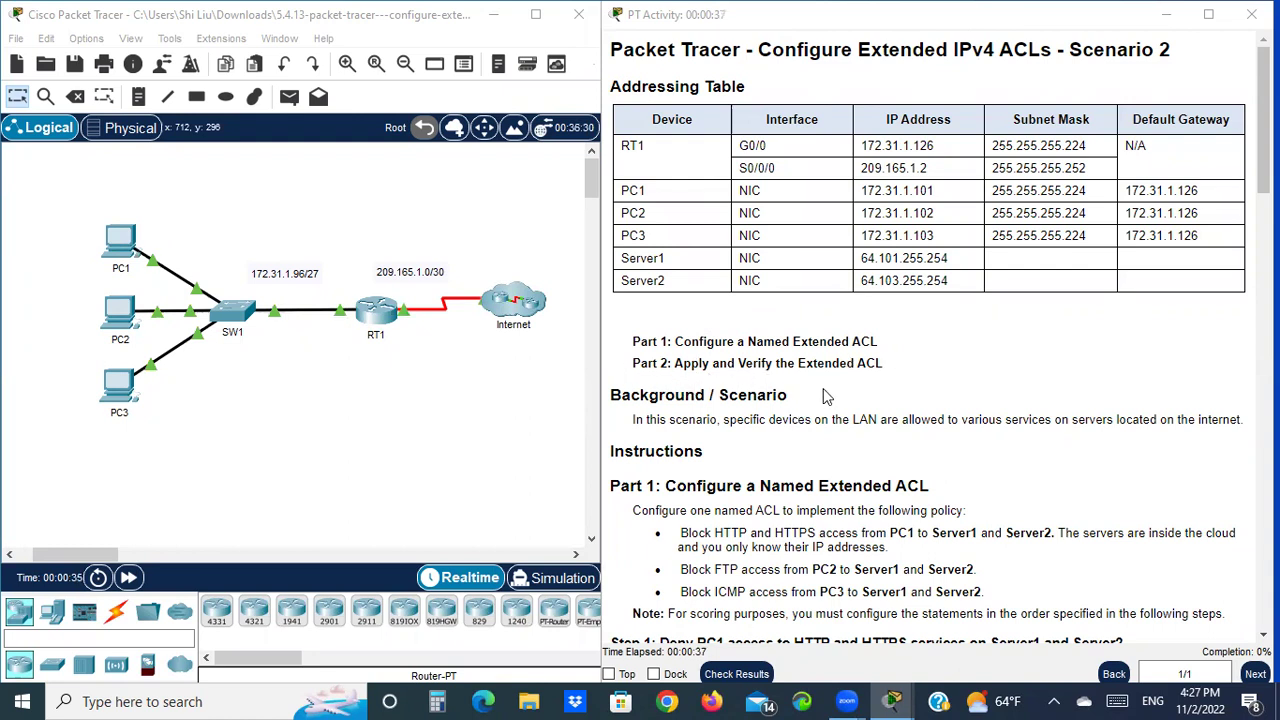
Read through the activity instructions, marking the PC1 blocking policy and step a
scroll(990, 363, down, 3)
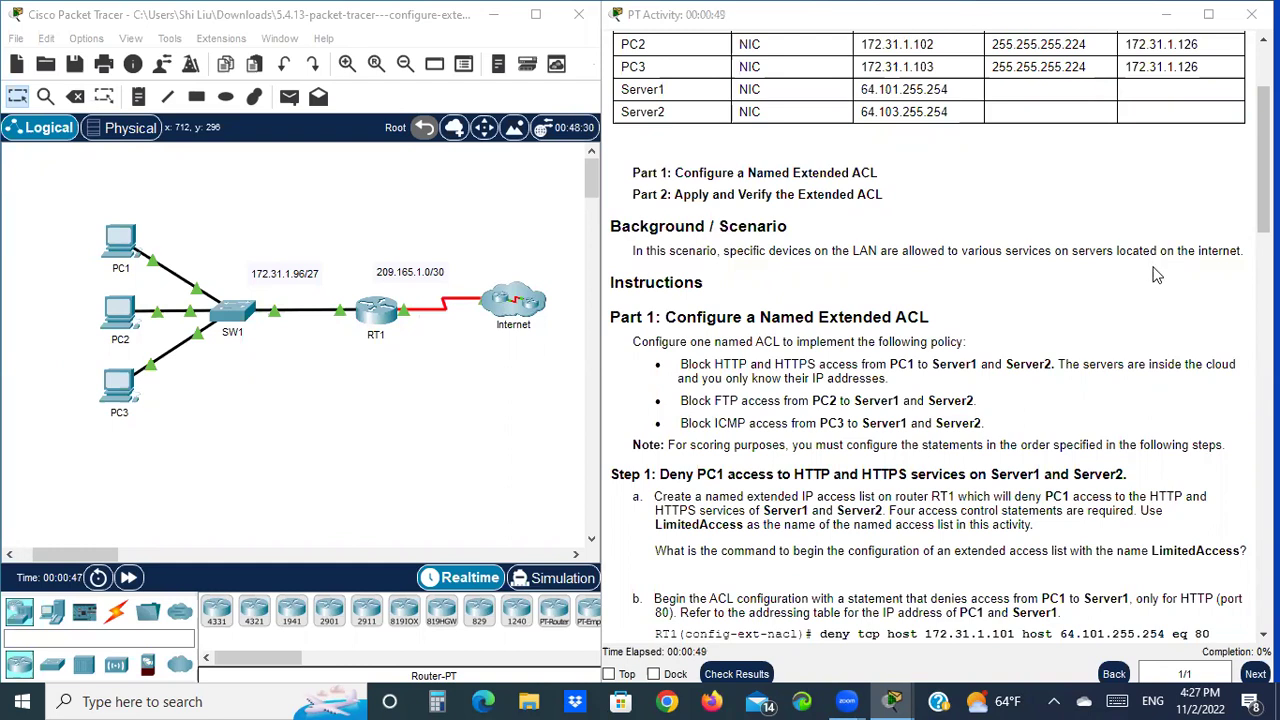
scroll(1193, 291, down, 1)
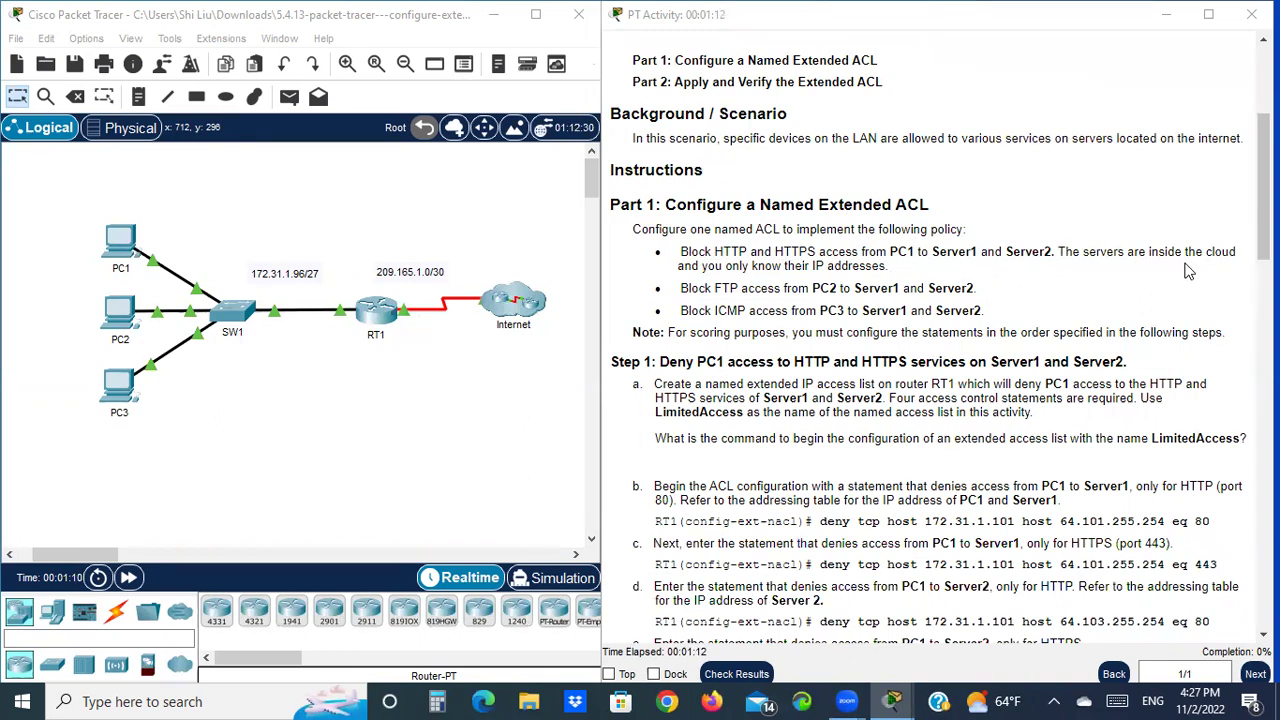
drag(828, 266, 904, 252)
click(822, 266)
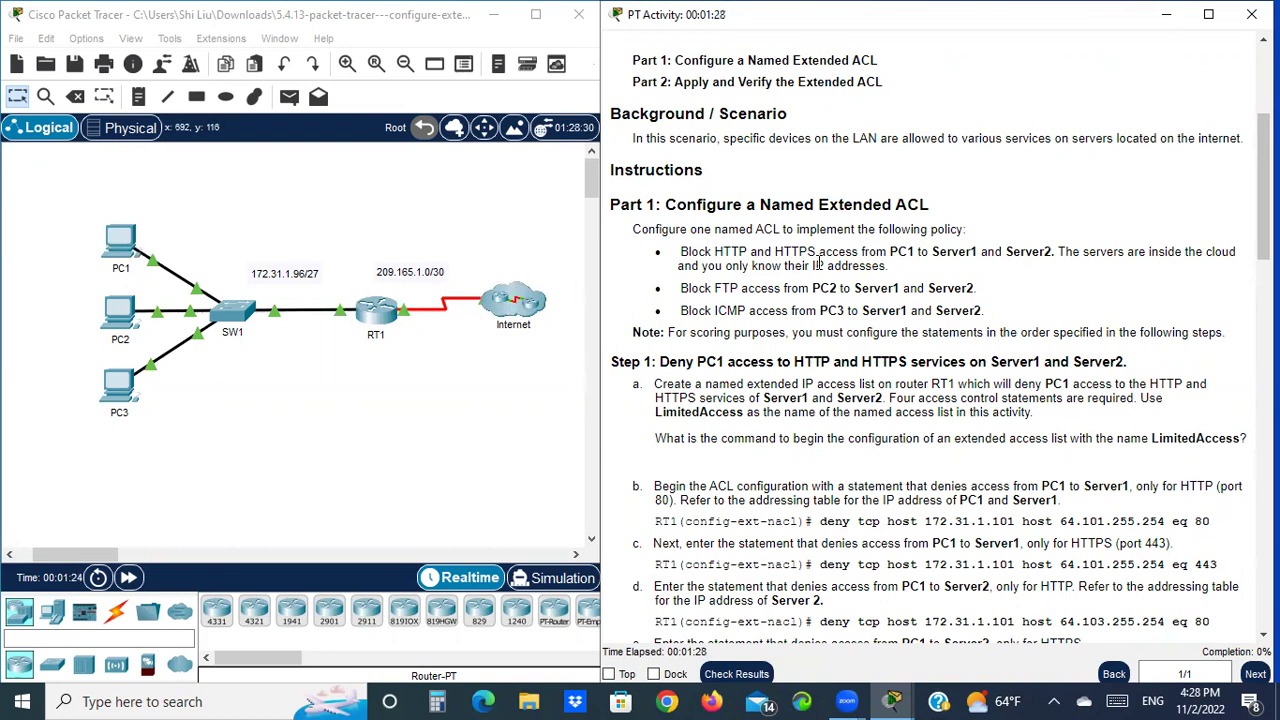
scroll(895, 229, up, 3)
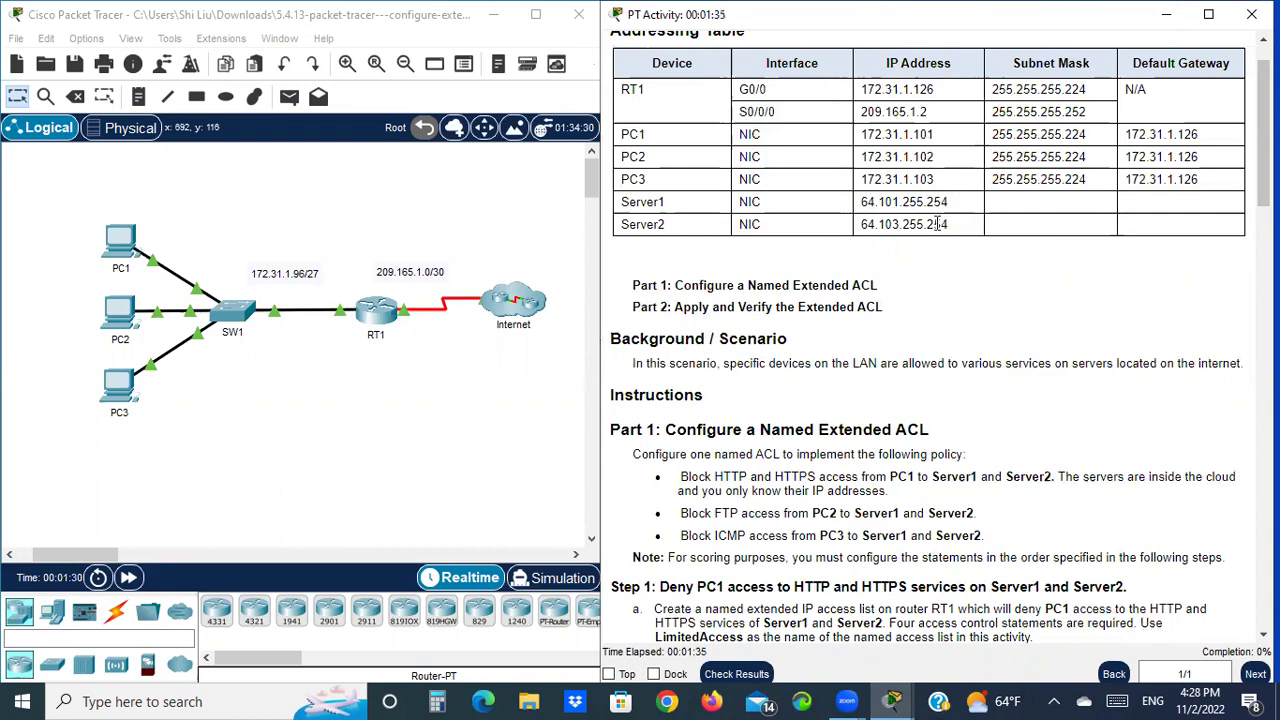
scroll(943, 224, down, 3)
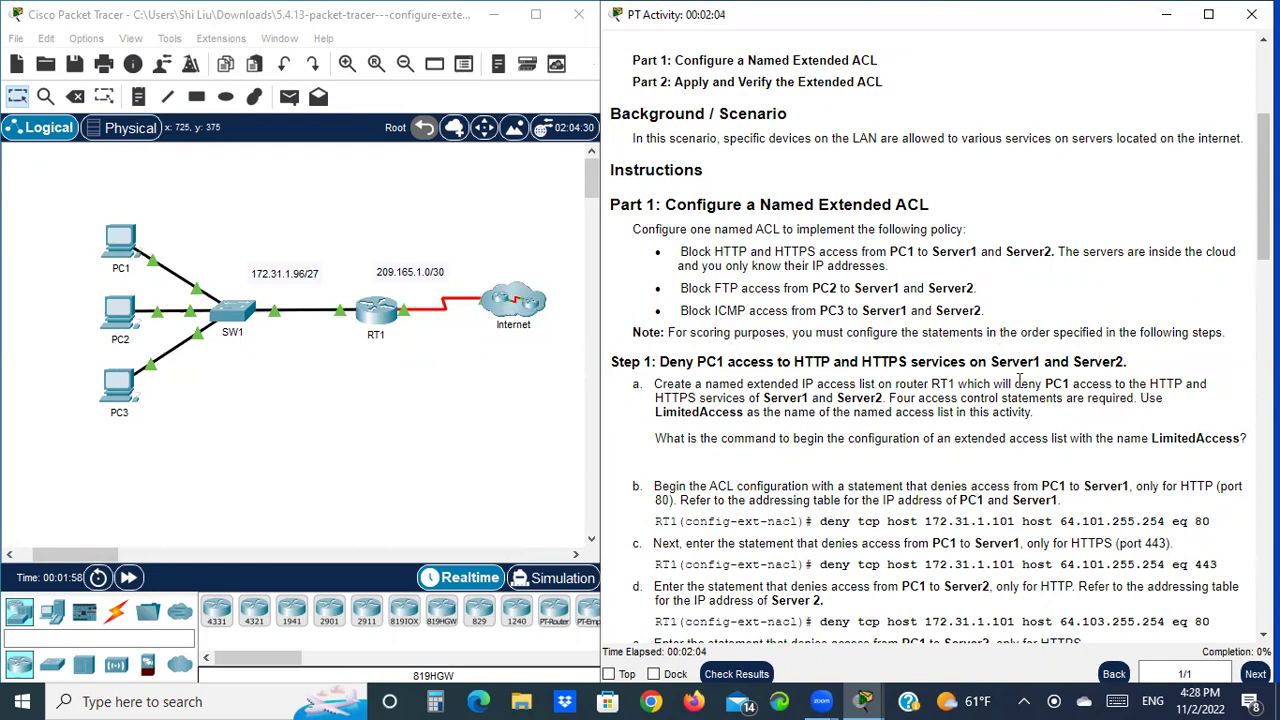
scroll(1215, 365, down, 2)
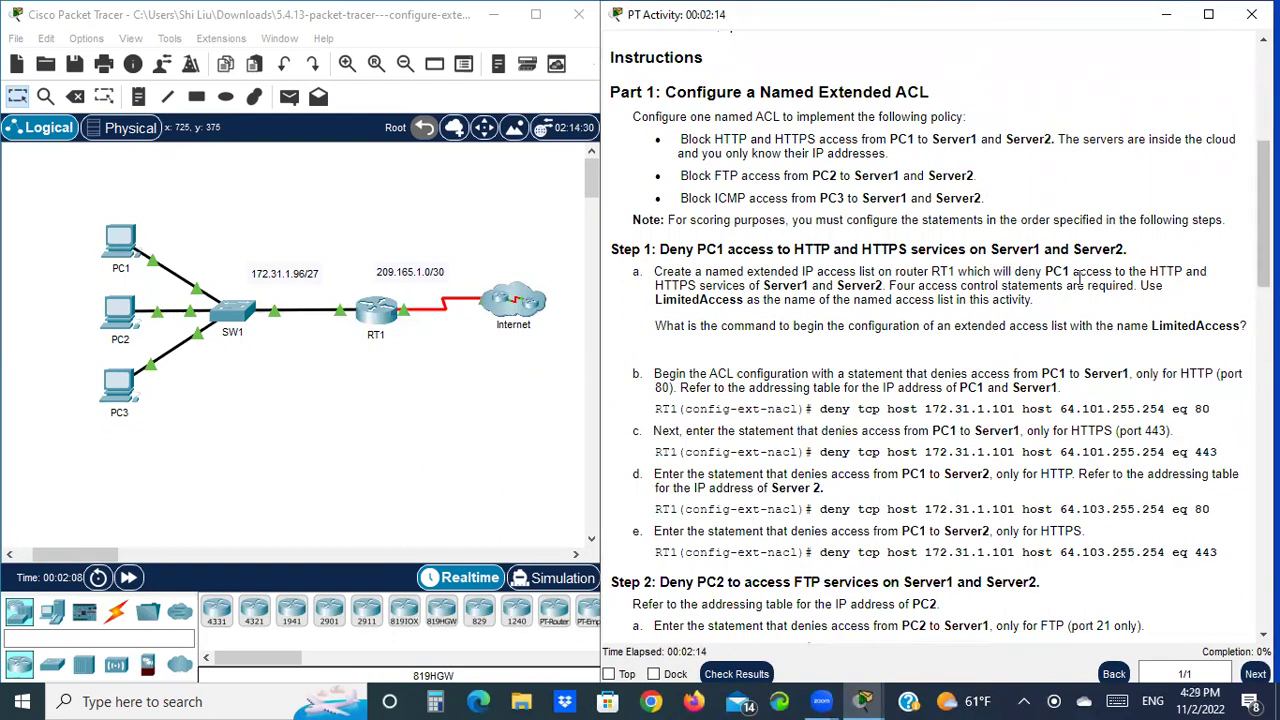
drag(633, 277, 656, 276)
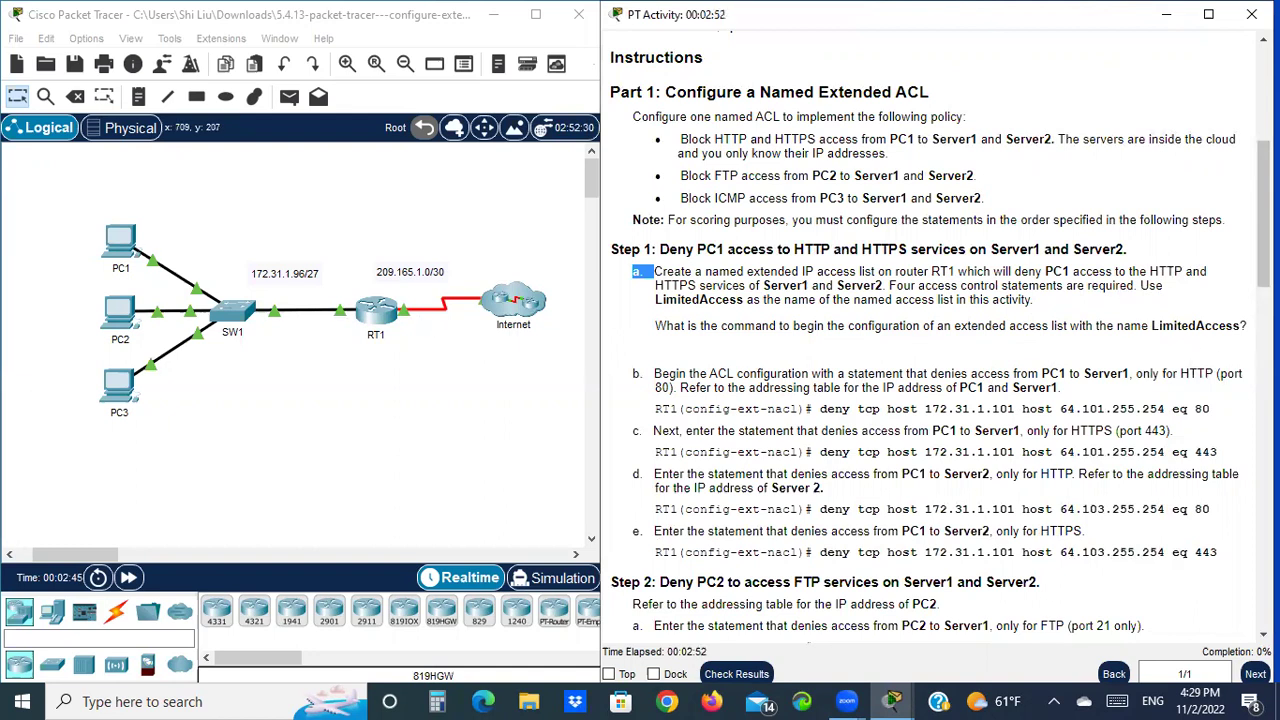
Highlight the ACL name LimitedAccess and open RT1's window beside the instructions
drag(1242, 325, 1152, 330)
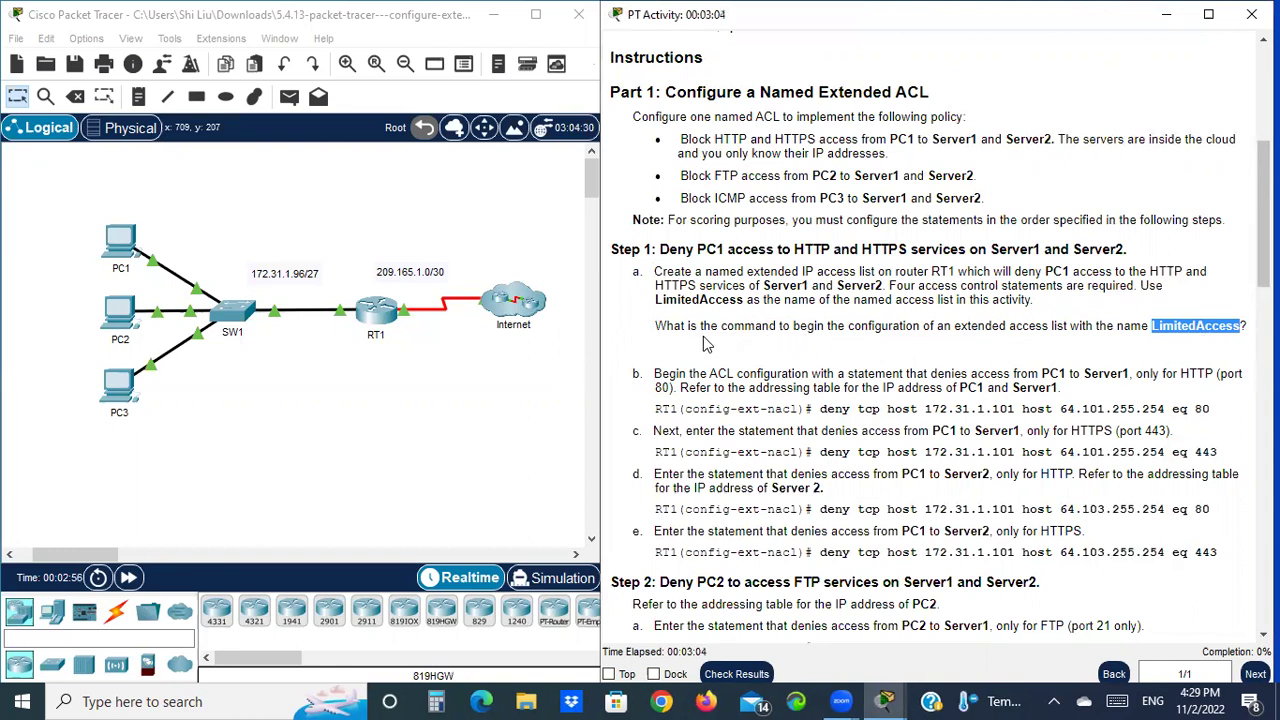
click(388, 309)
drag(500, 22, 190, 30)
On RT1's CLI, run enable and conf t to reach the RT1(config)# prompt
click(146, 65)
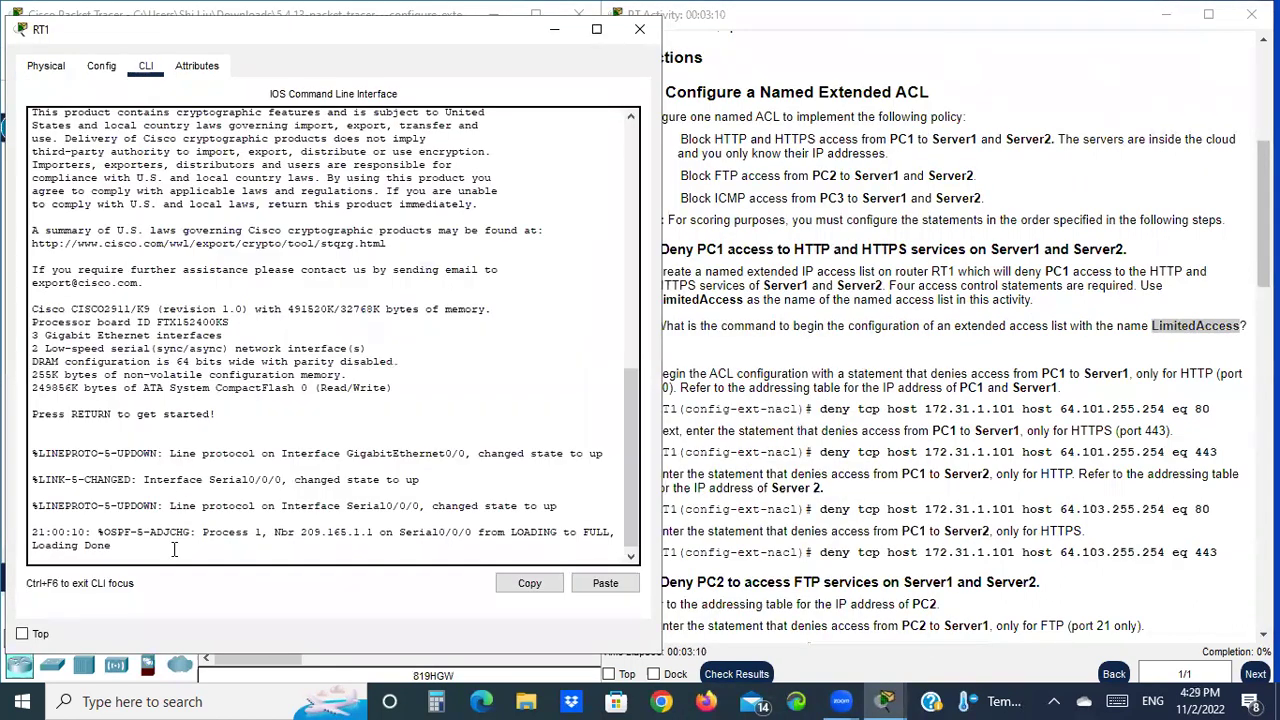
key(Return)
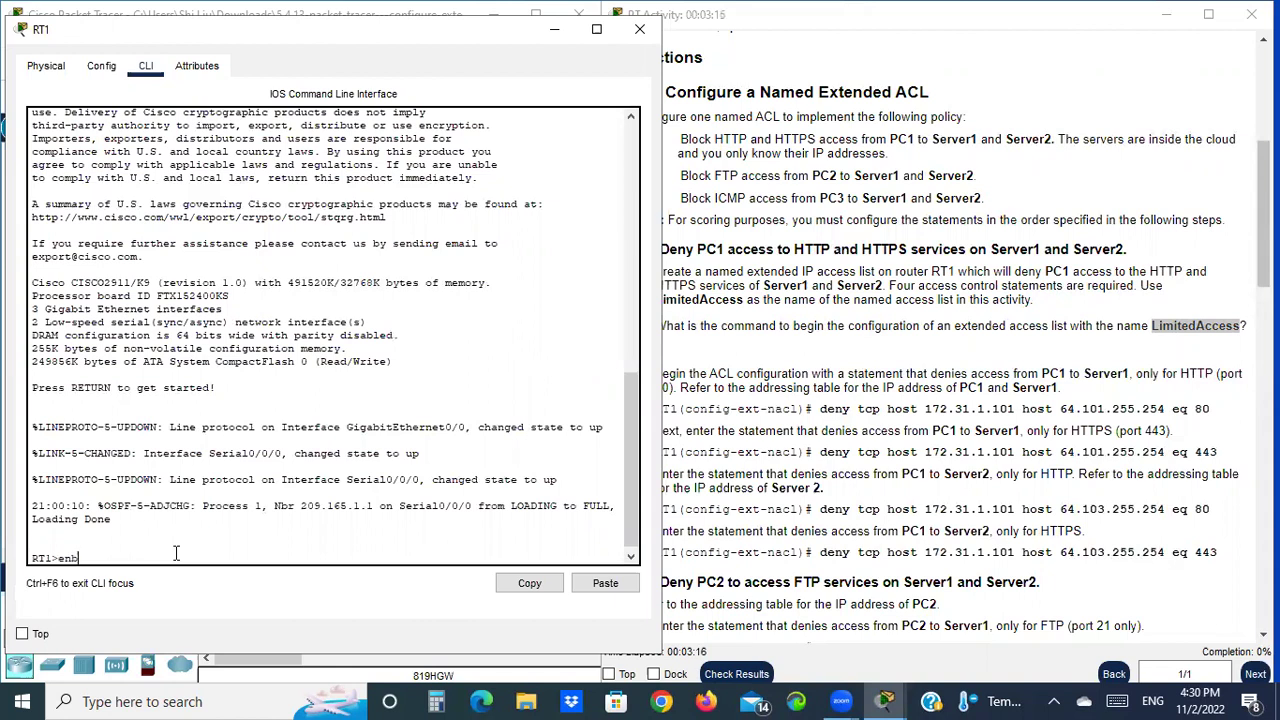
text(enable)
key(Return)
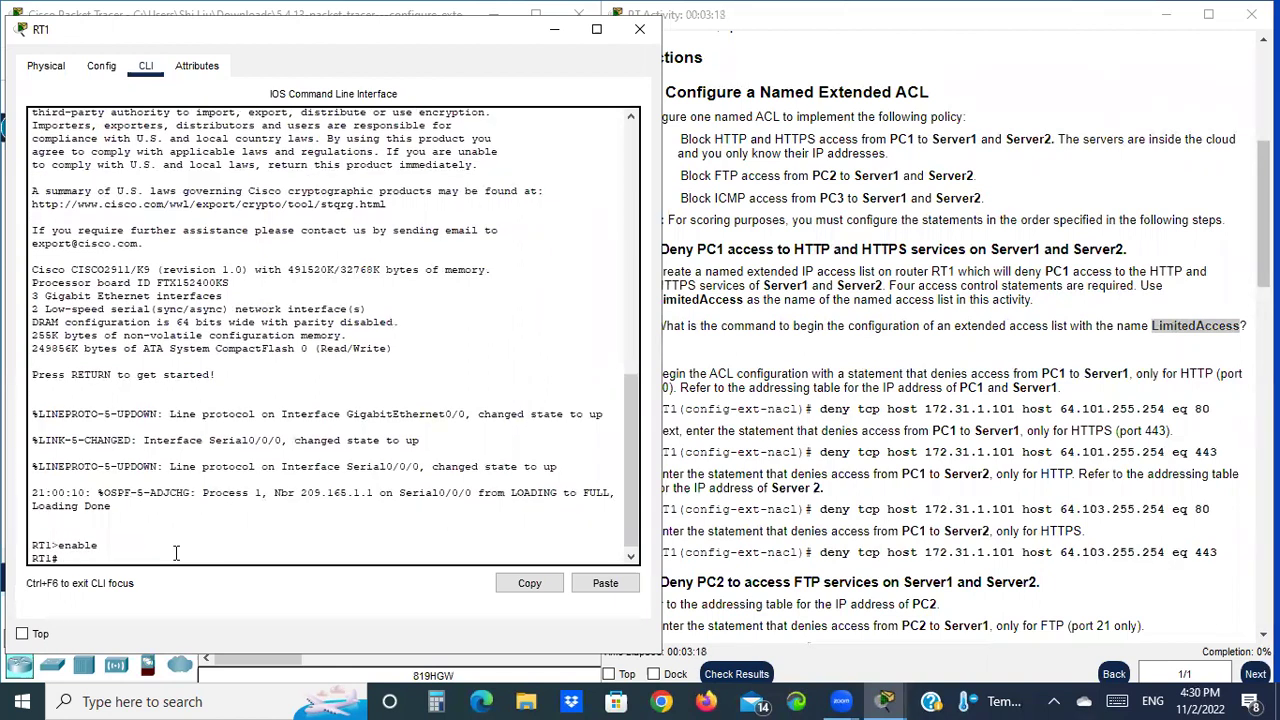
text(conf t)
key(Return)
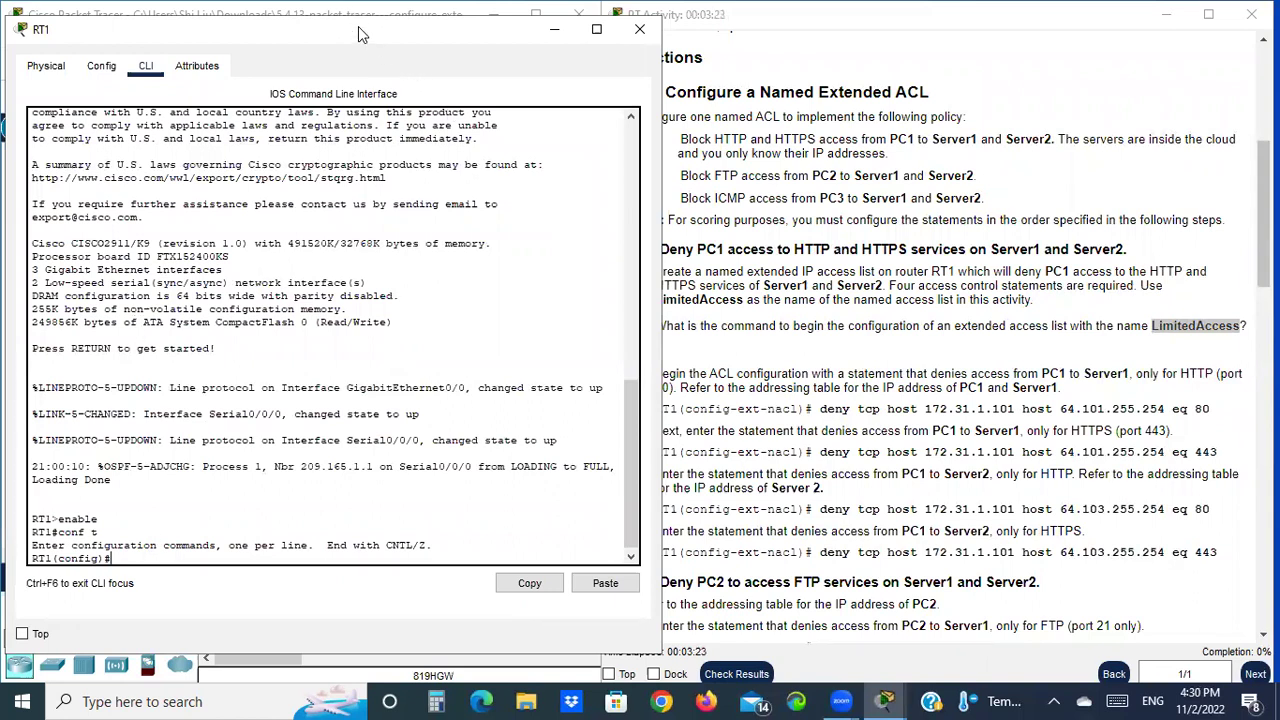
drag(362, 35, 358, 25)
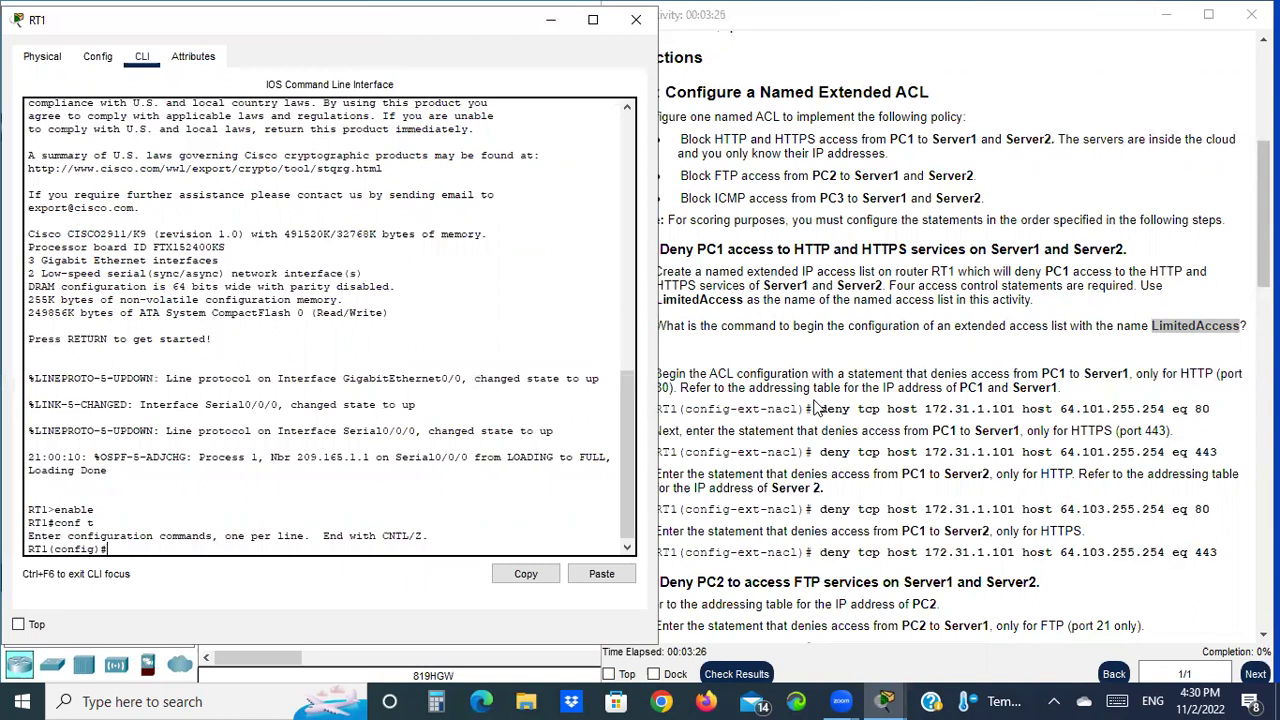
click(815, 408)
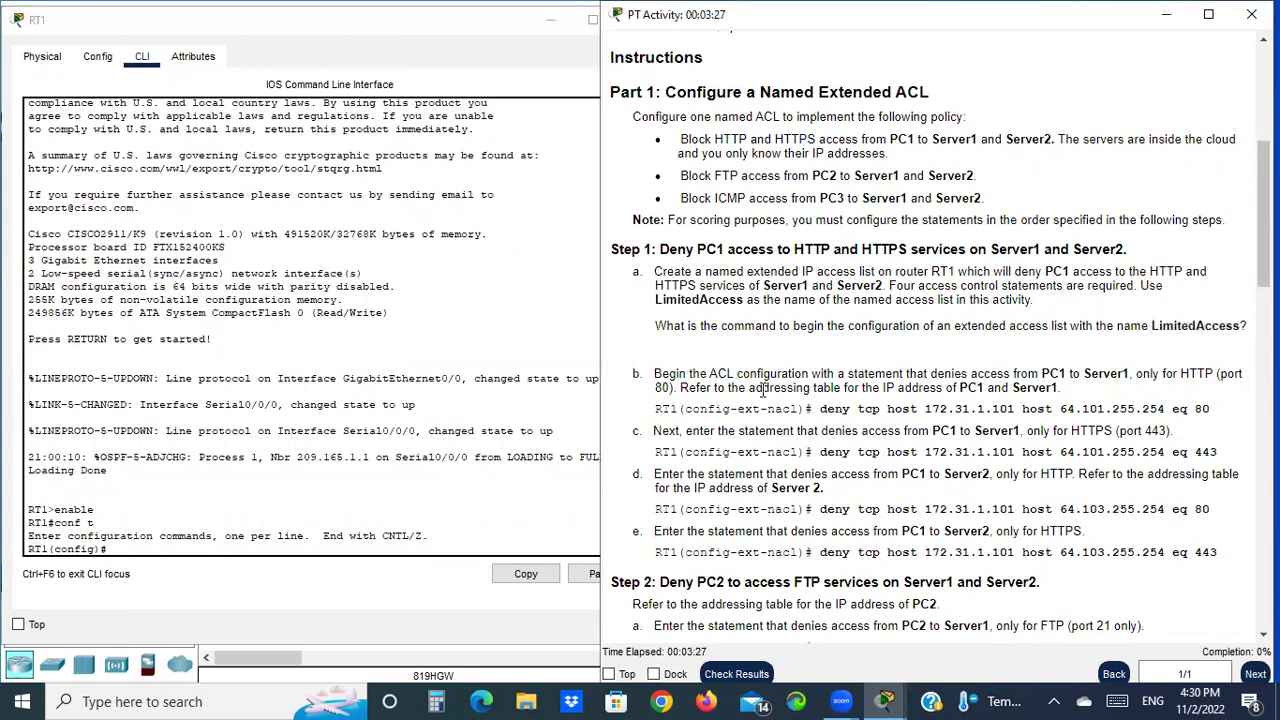
Begin the ip access-list extended command on RT1, using Tab completion and ? help
click(245, 555)
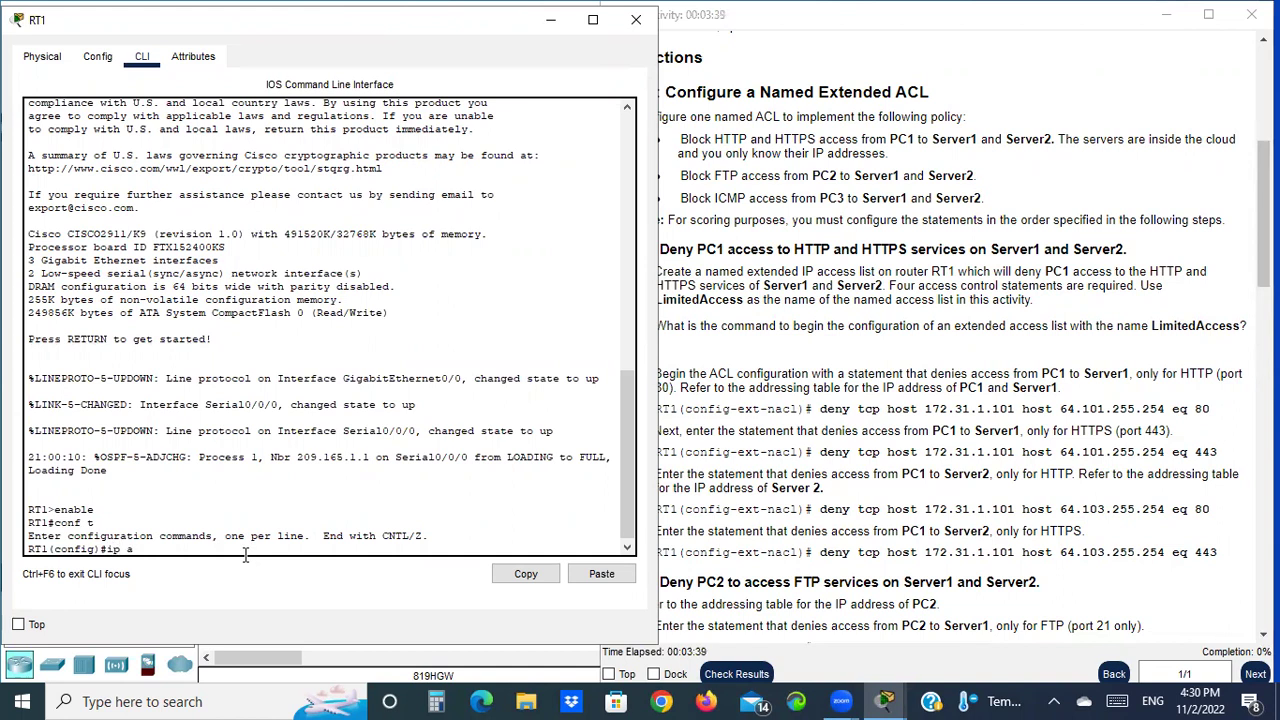
key(Tab)
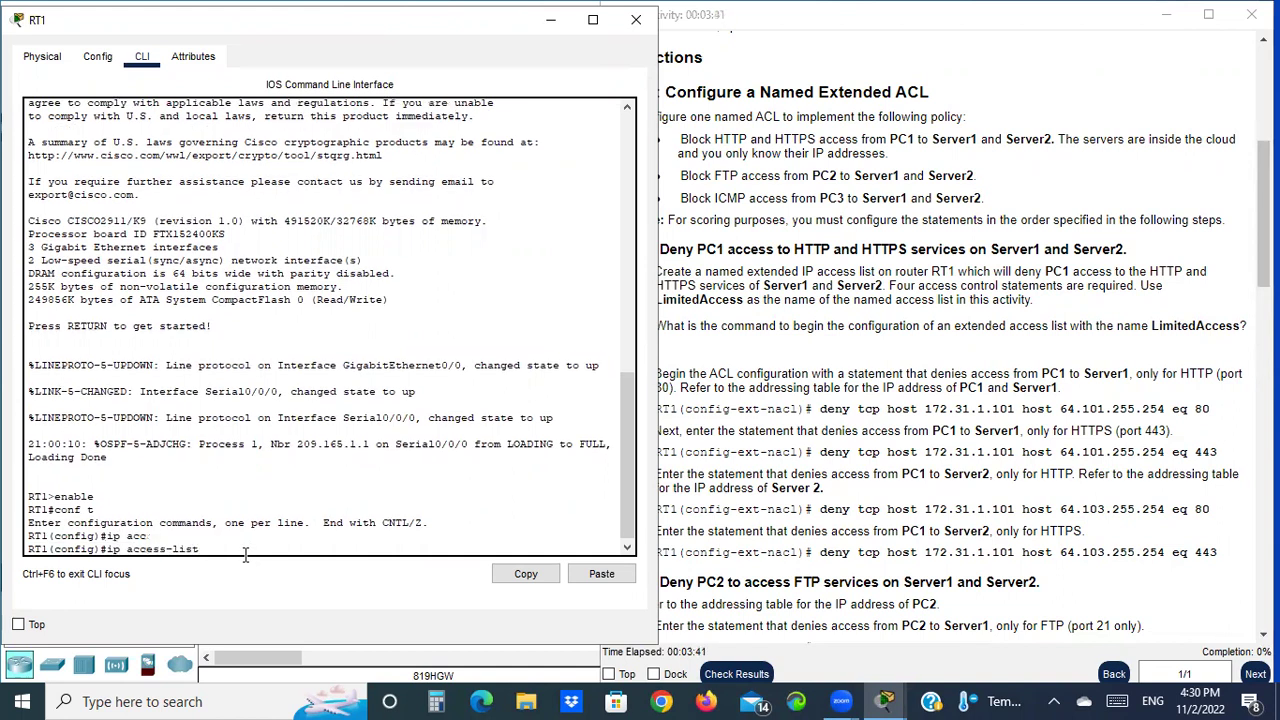
text(?)
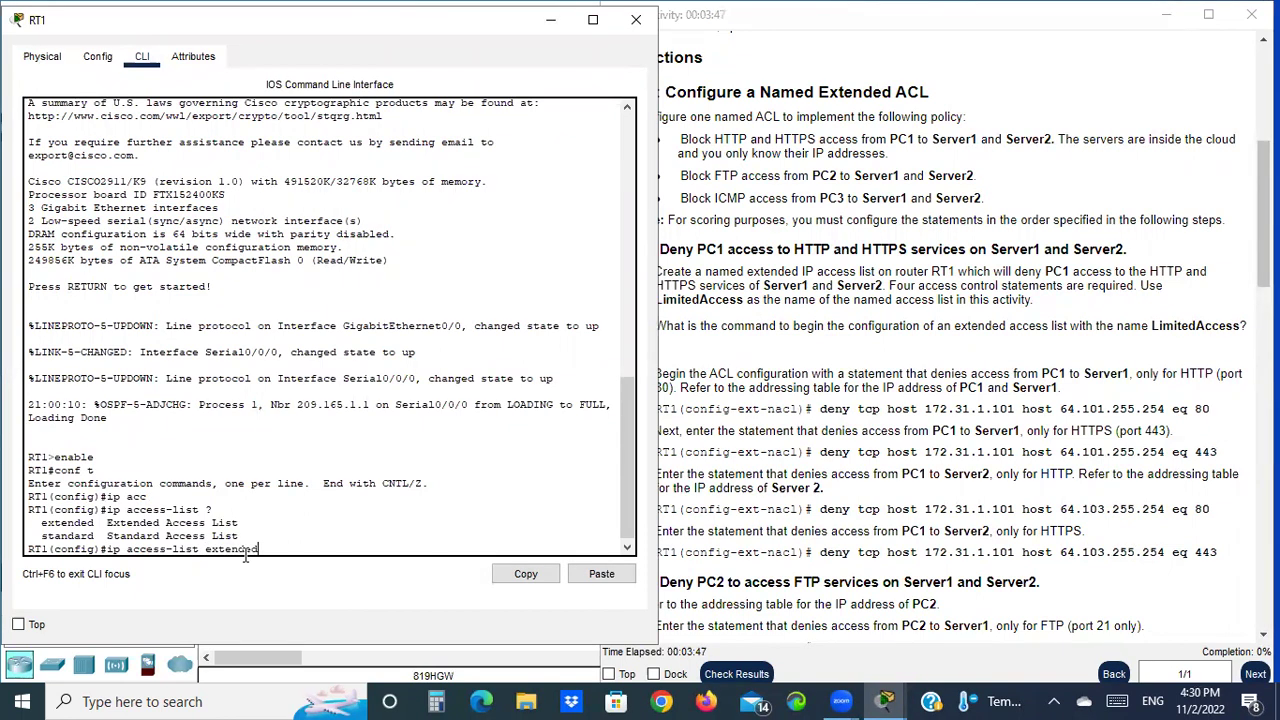
text(?)
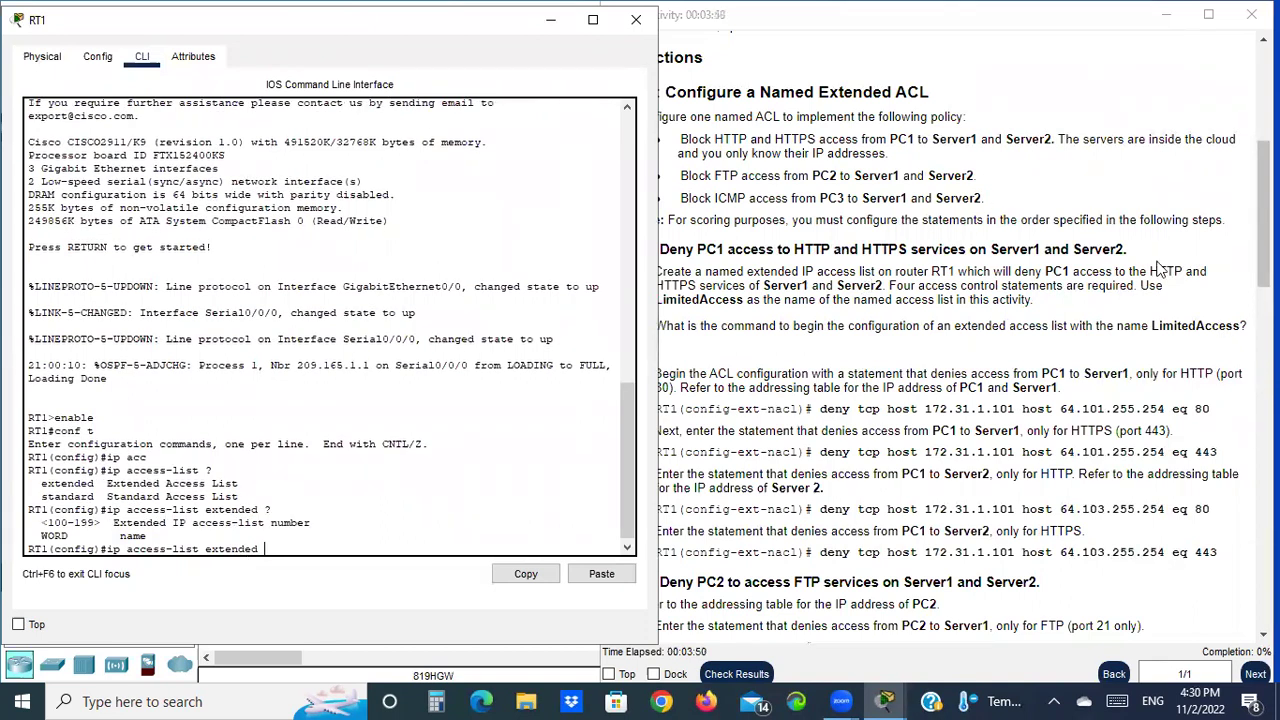
Paste LimitedAccess from the instructions as the ACL name and enter config-ext-nacl mode
drag(1150, 326, 1240, 327)
right_click(1240, 328)
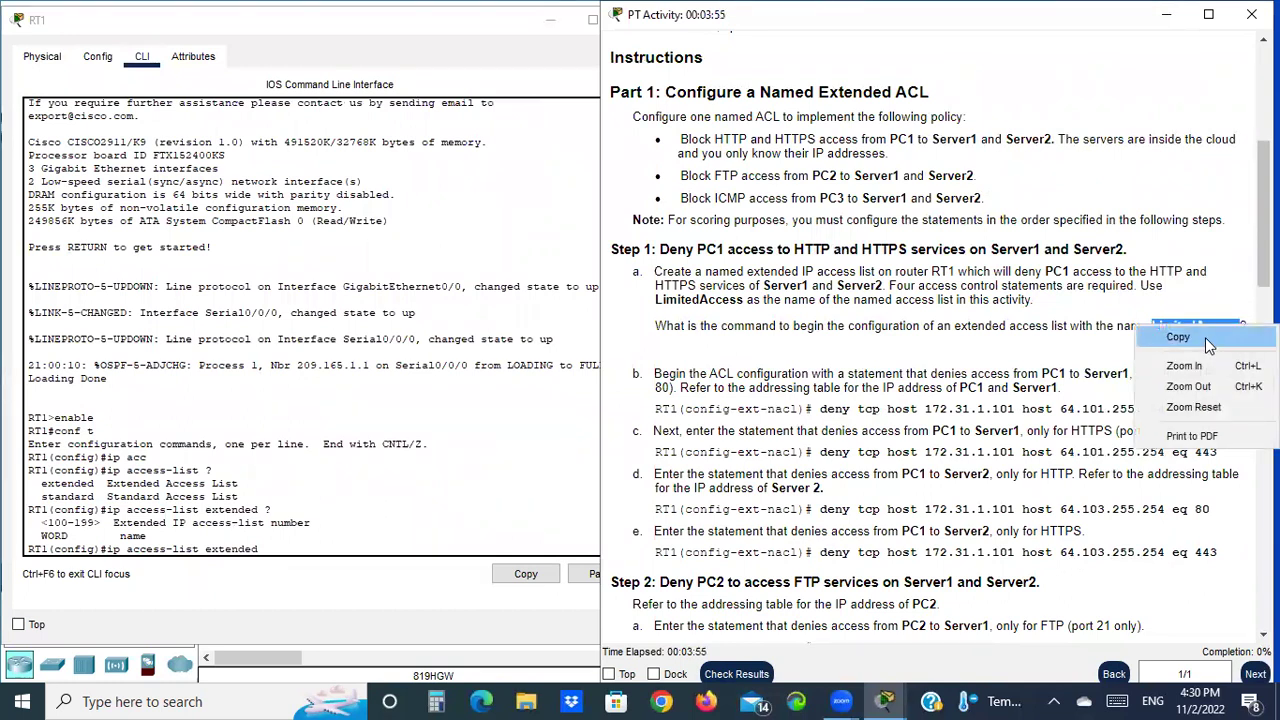
click(1212, 345)
click(273, 544)
right_click(274, 548)
click(312, 578)
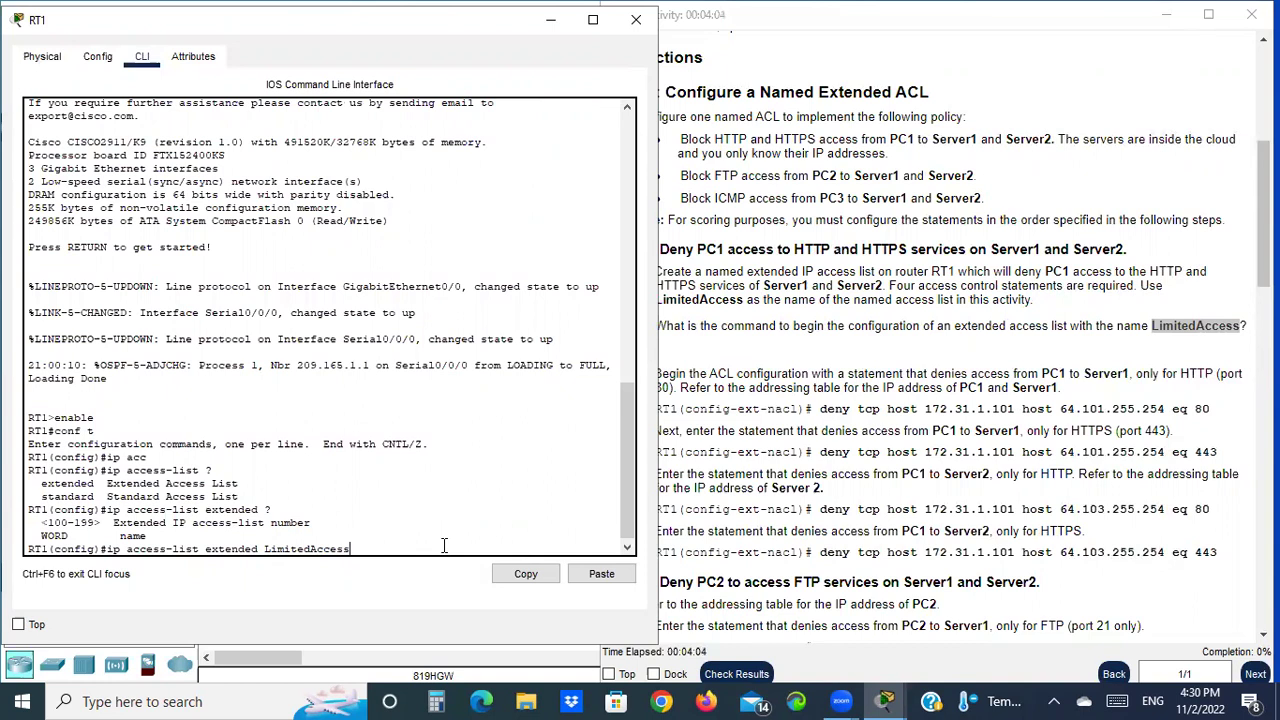
key(Return)
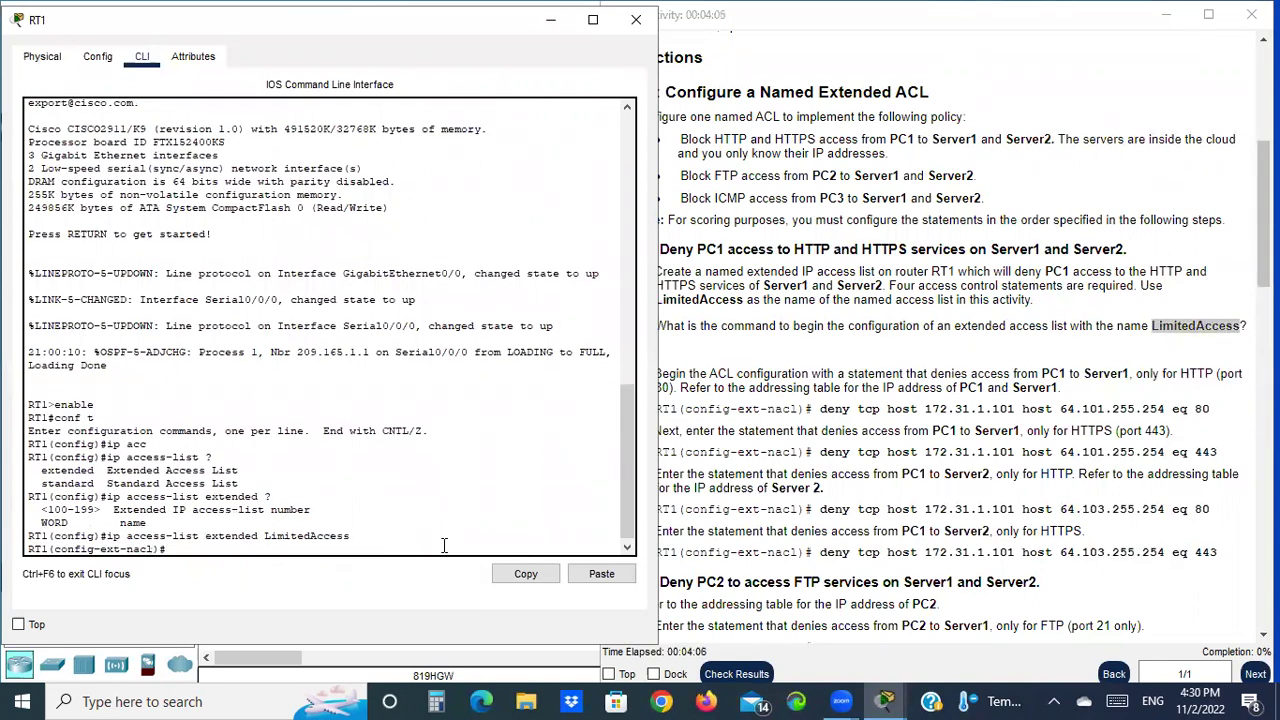
click(716, 390)
drag(646, 376, 672, 377)
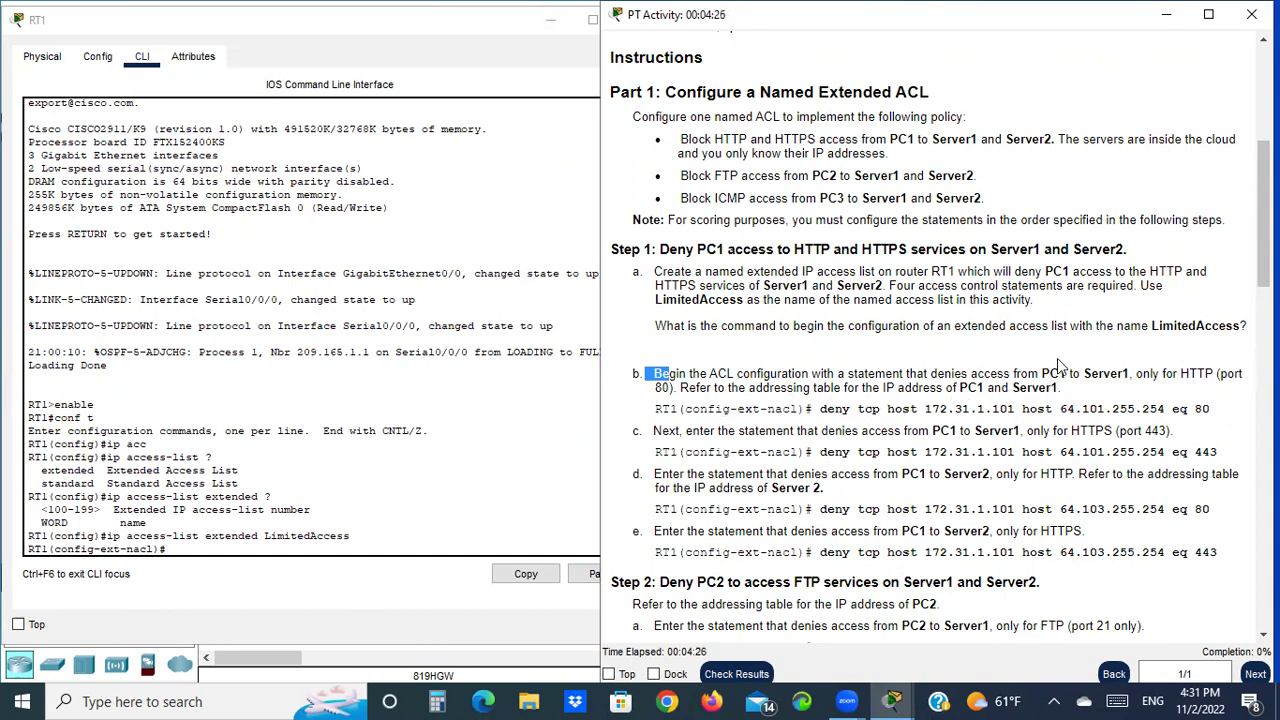
Check PC1, Server1 (.101) and Server2 (.103) addresses, then start 'deny tcp host' on RT1
scroll(999, 268, up, 5)
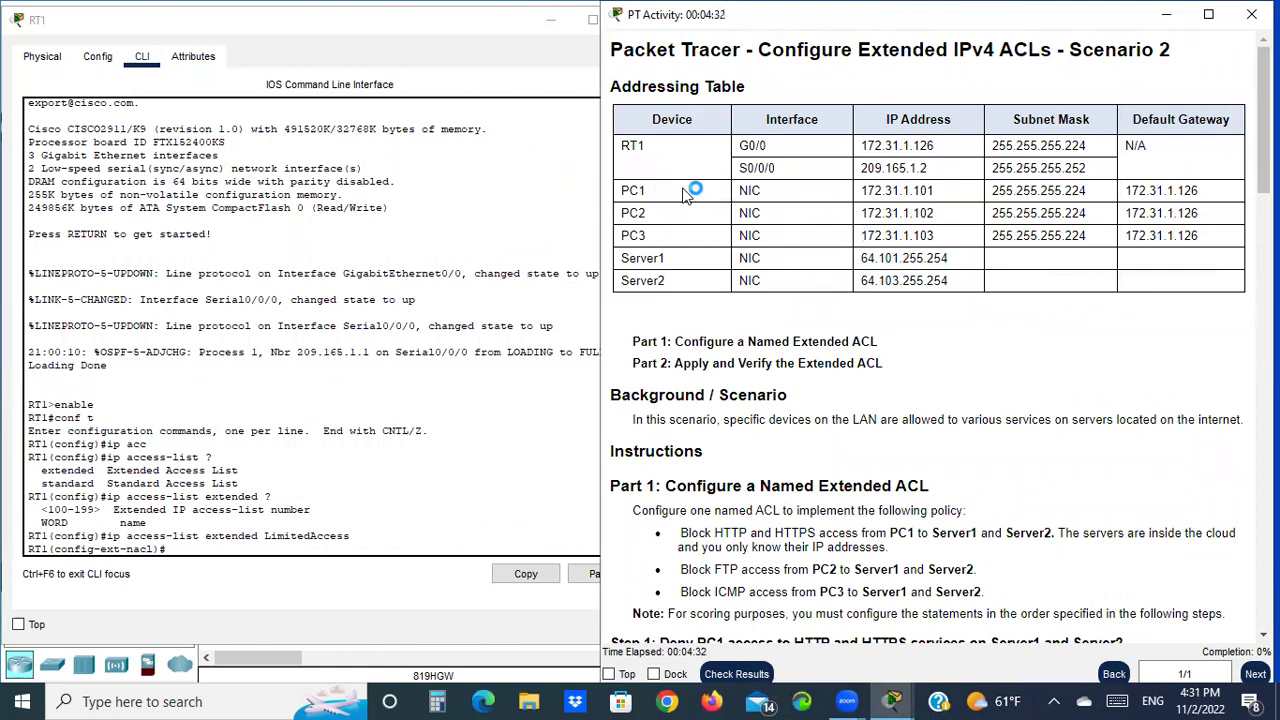
drag(858, 196, 912, 196)
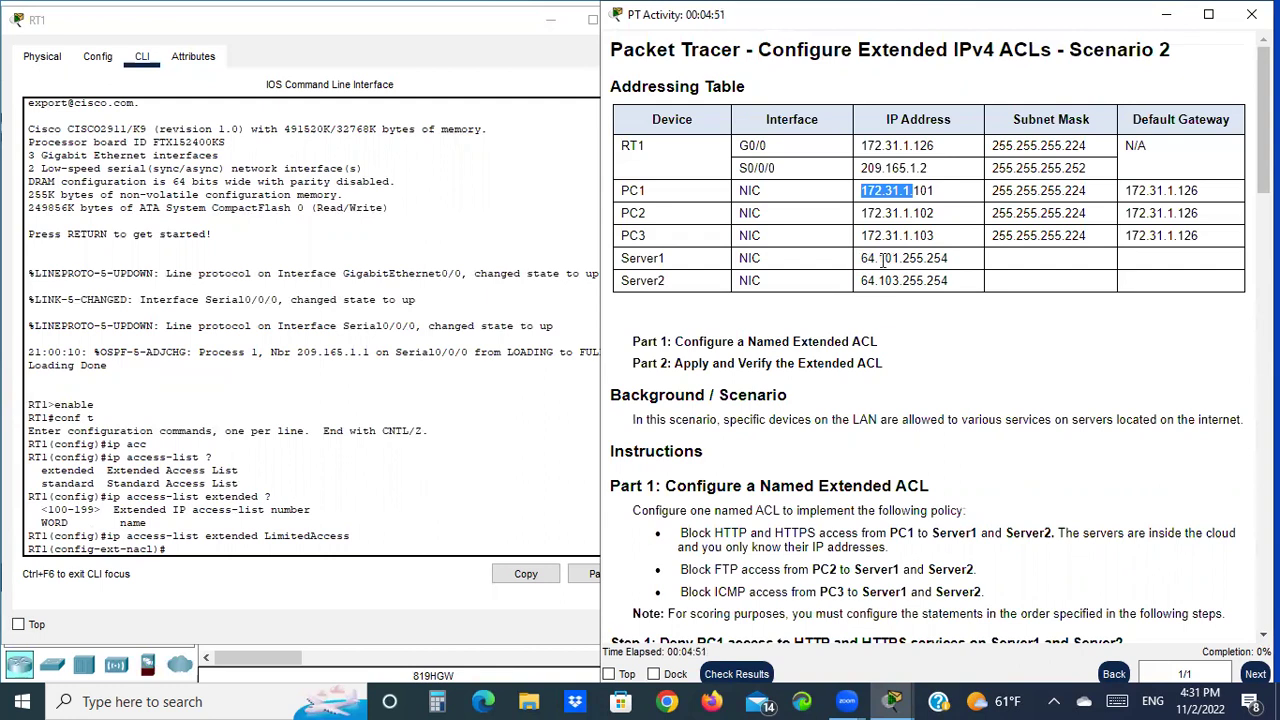
click(880, 258)
double_click(880, 258)
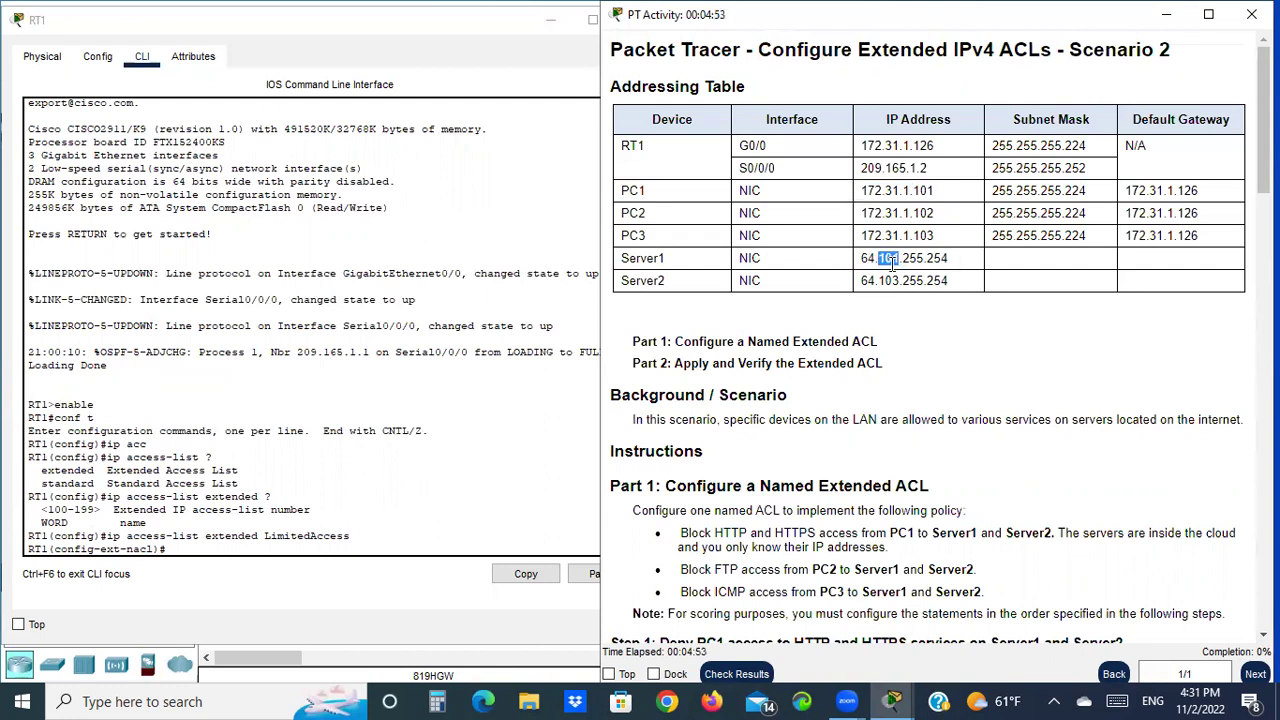
double_click(888, 280)
scroll(893, 282, down, 5)
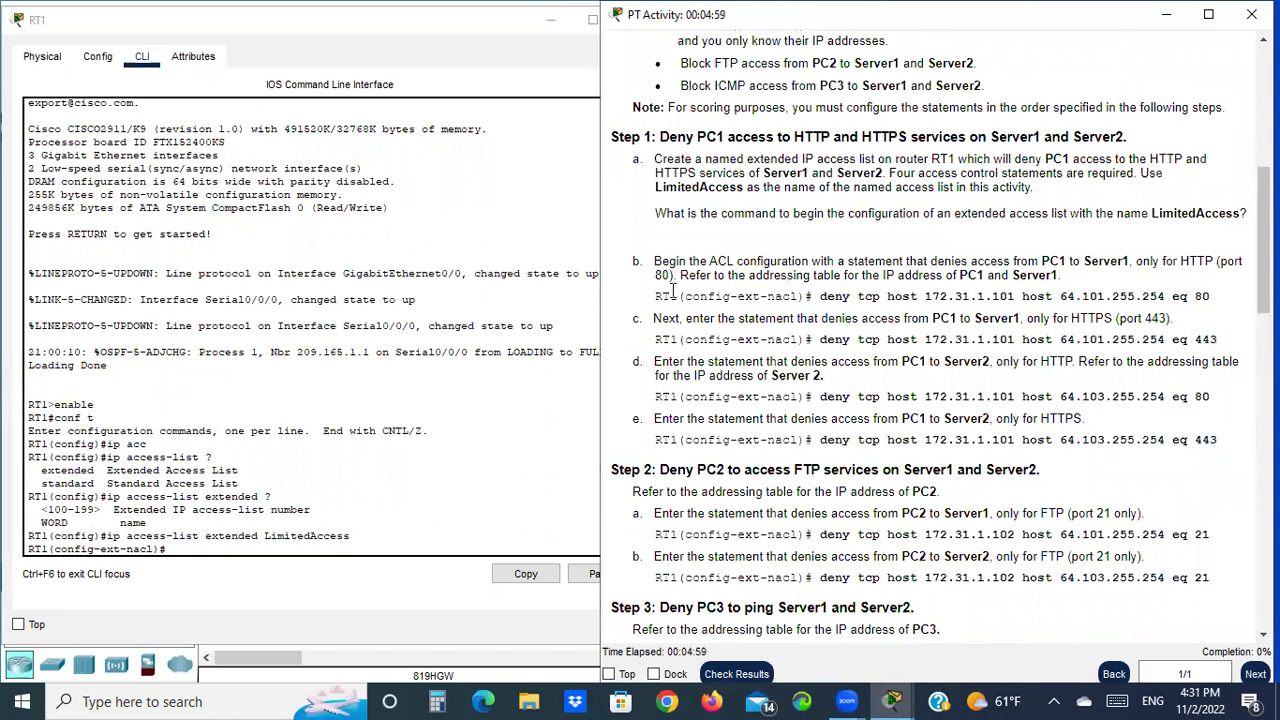
drag(672, 296, 708, 296)
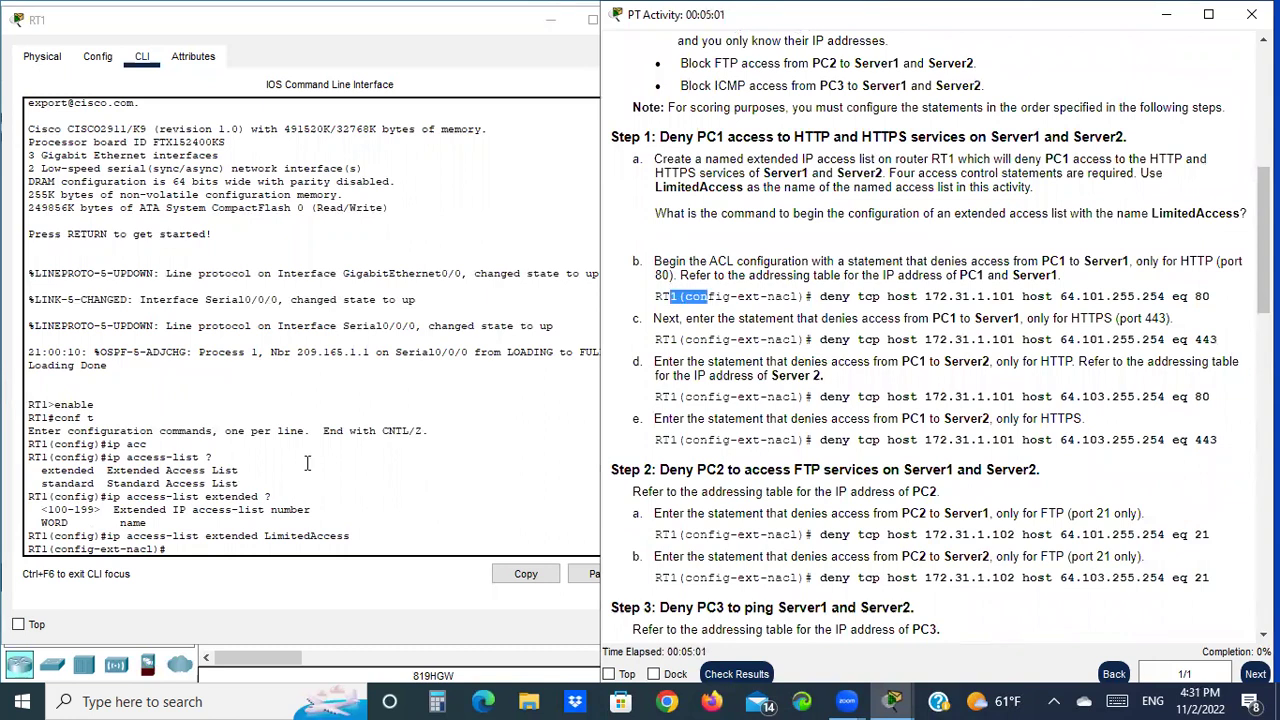
click(202, 545)
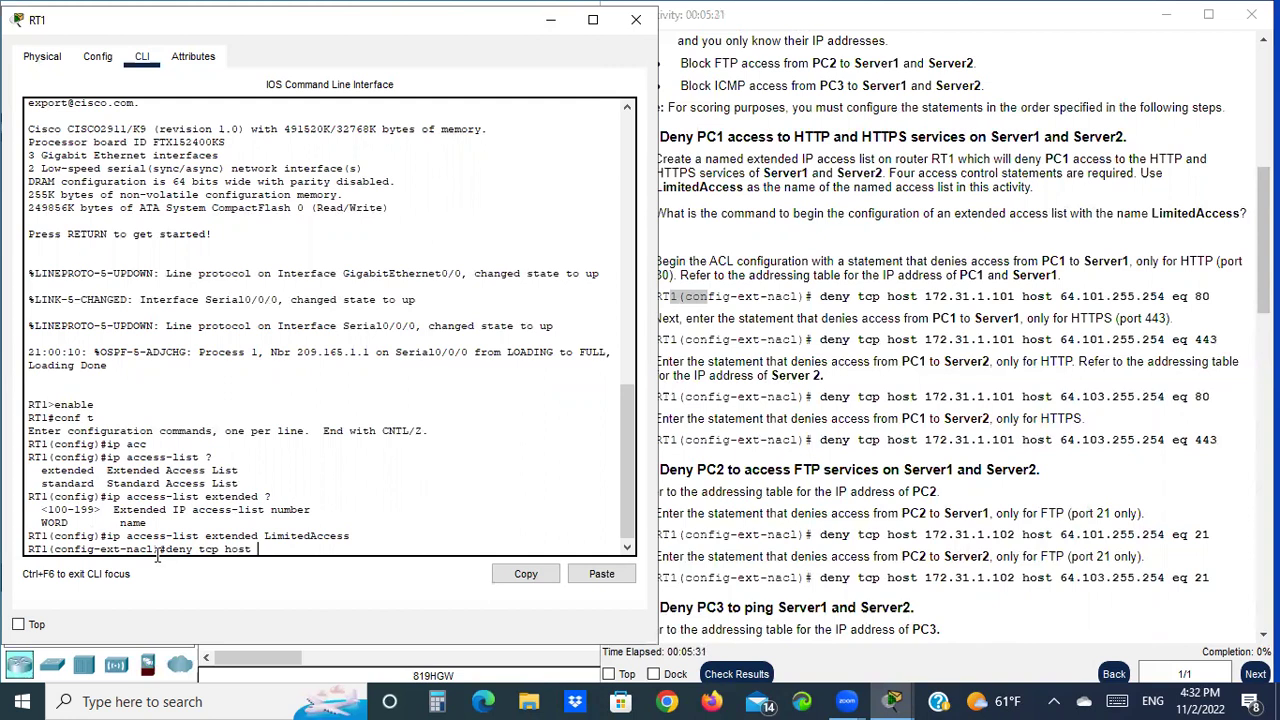
Paste source 172.31.1.101 and destination host 64.101.255.254 into the deny tcp statement
drag(926, 297, 1010, 303)
right_click(1010, 303)
click(1045, 308)
click(273, 548)
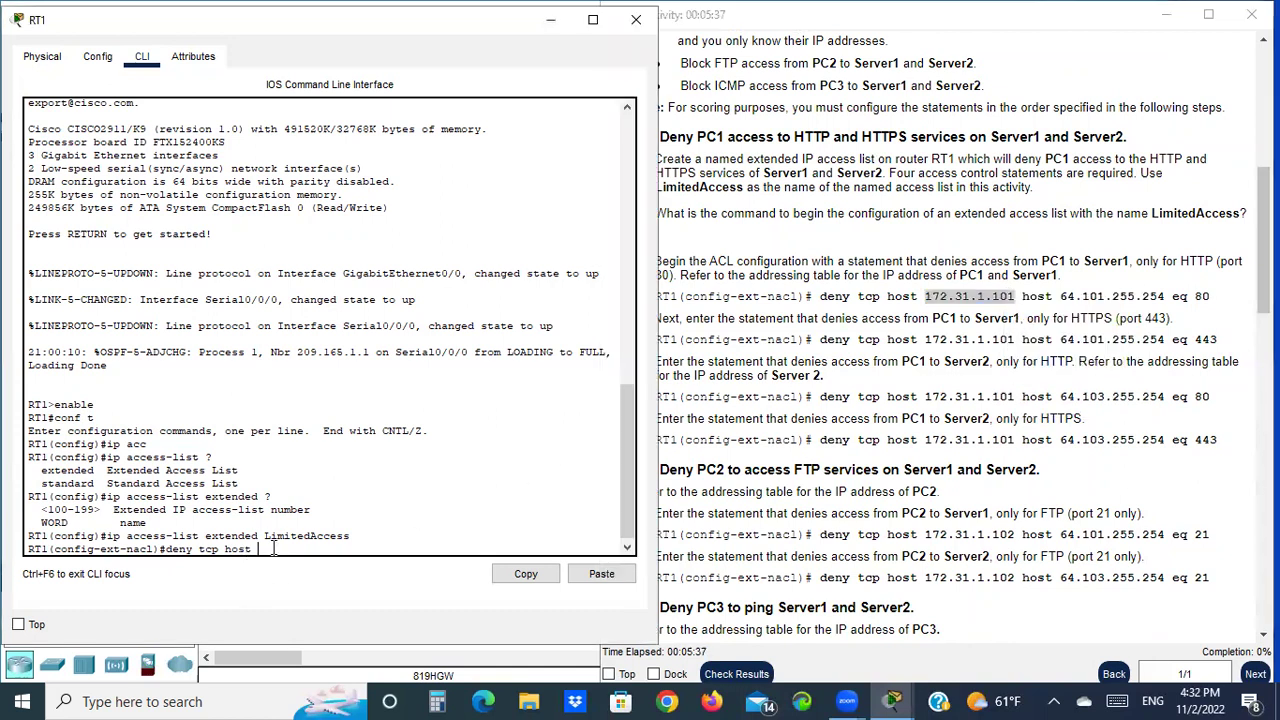
right_click(273, 548)
click(323, 578)
drag(1060, 296, 1165, 296)
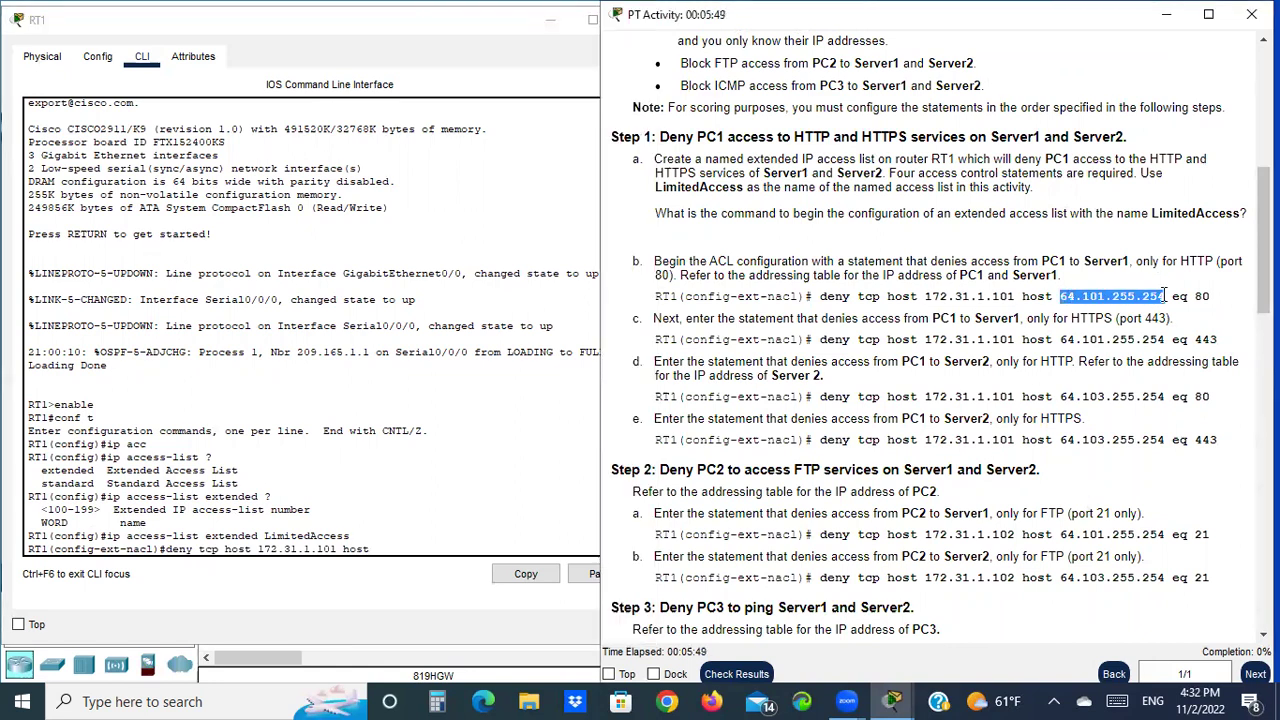
right_click(1165, 298)
click(1179, 311)
click(418, 548)
right_click(378, 552)
click(424, 582)
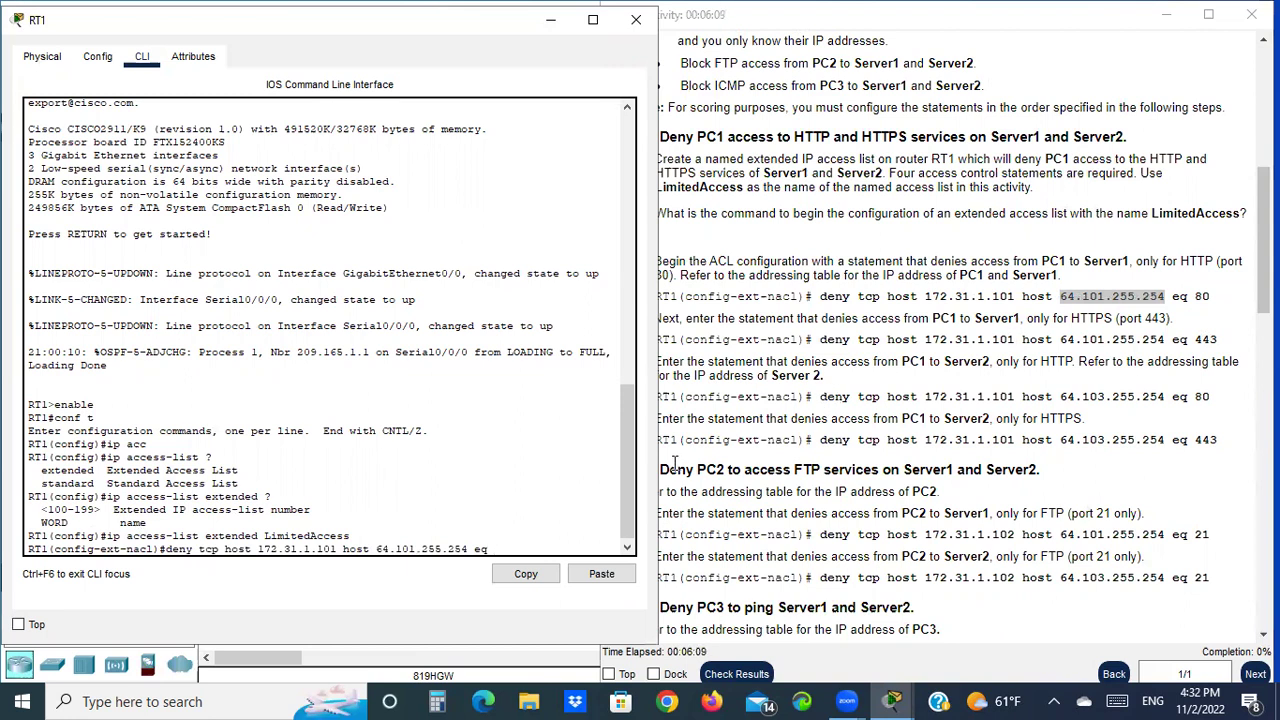
Complete the rule with eq 80 (www) and enter it
text(?)
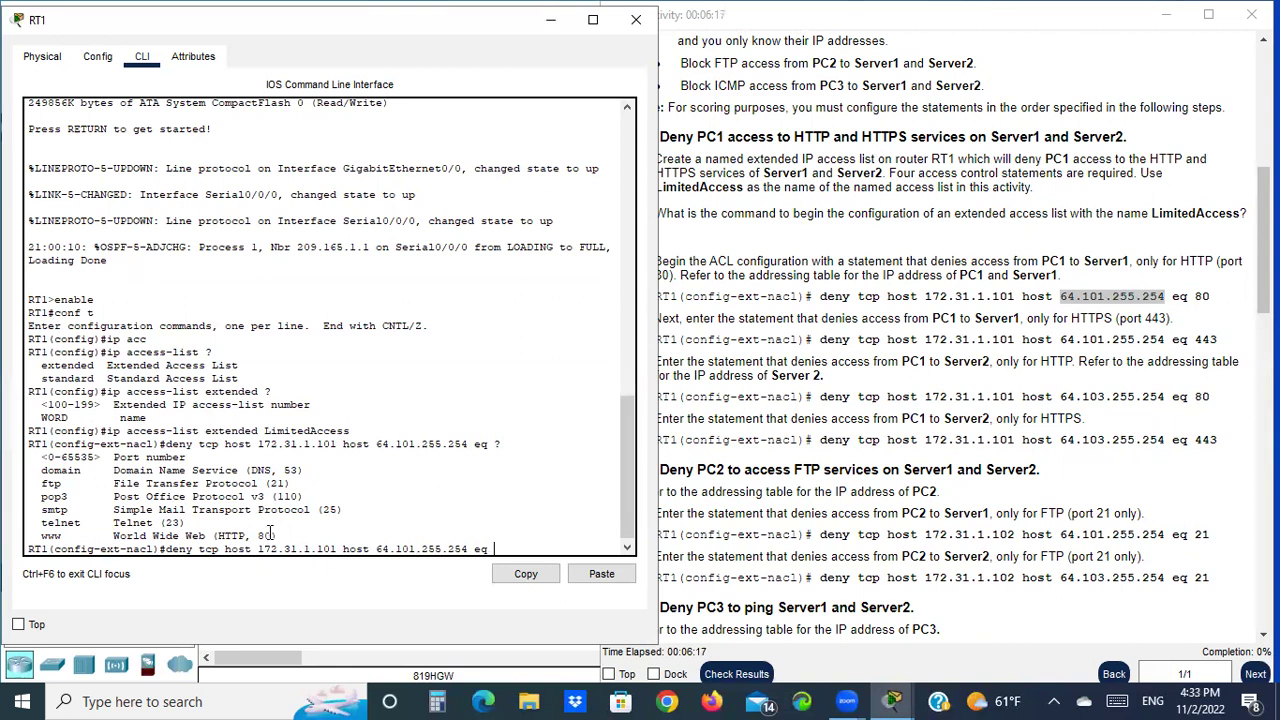
double_click(264, 536)
drag(64, 538, 36, 537)
click(512, 542)
key(Return)
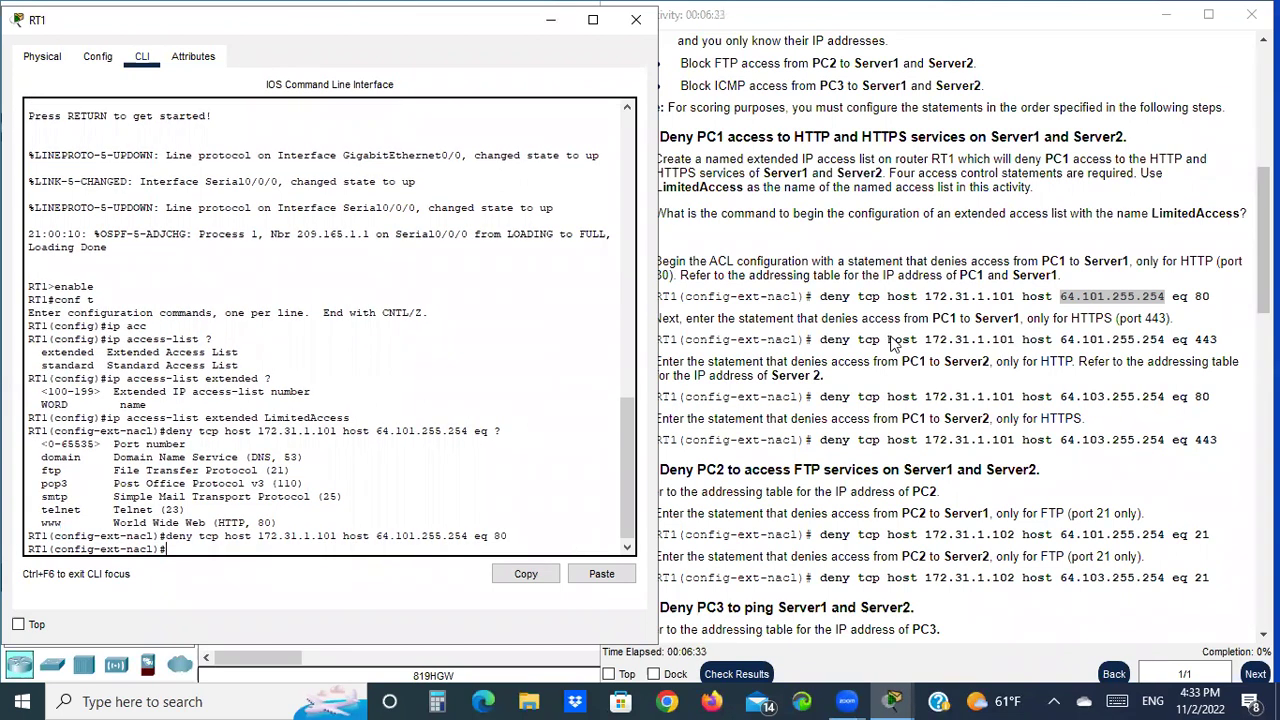
click(758, 316)
drag(667, 325, 783, 340)
click(728, 340)
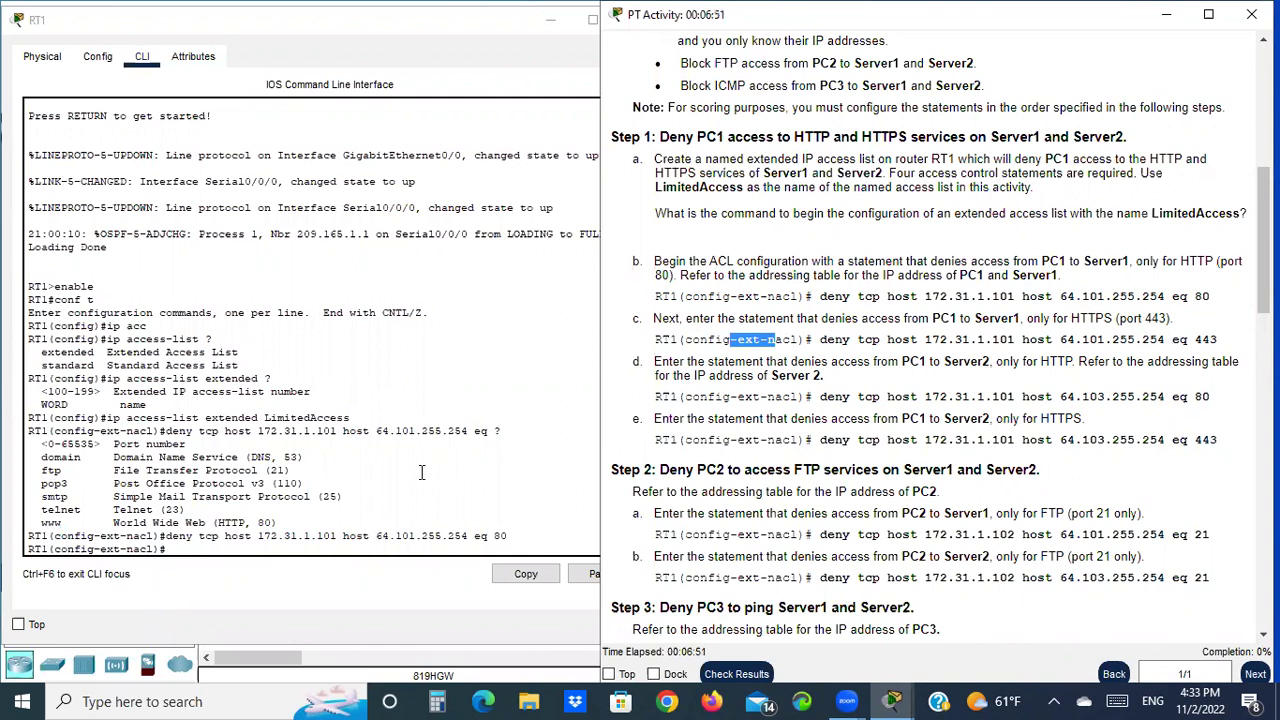
Re-enter the Server1 deny rule with port 443 instead of 80
click(186, 546)
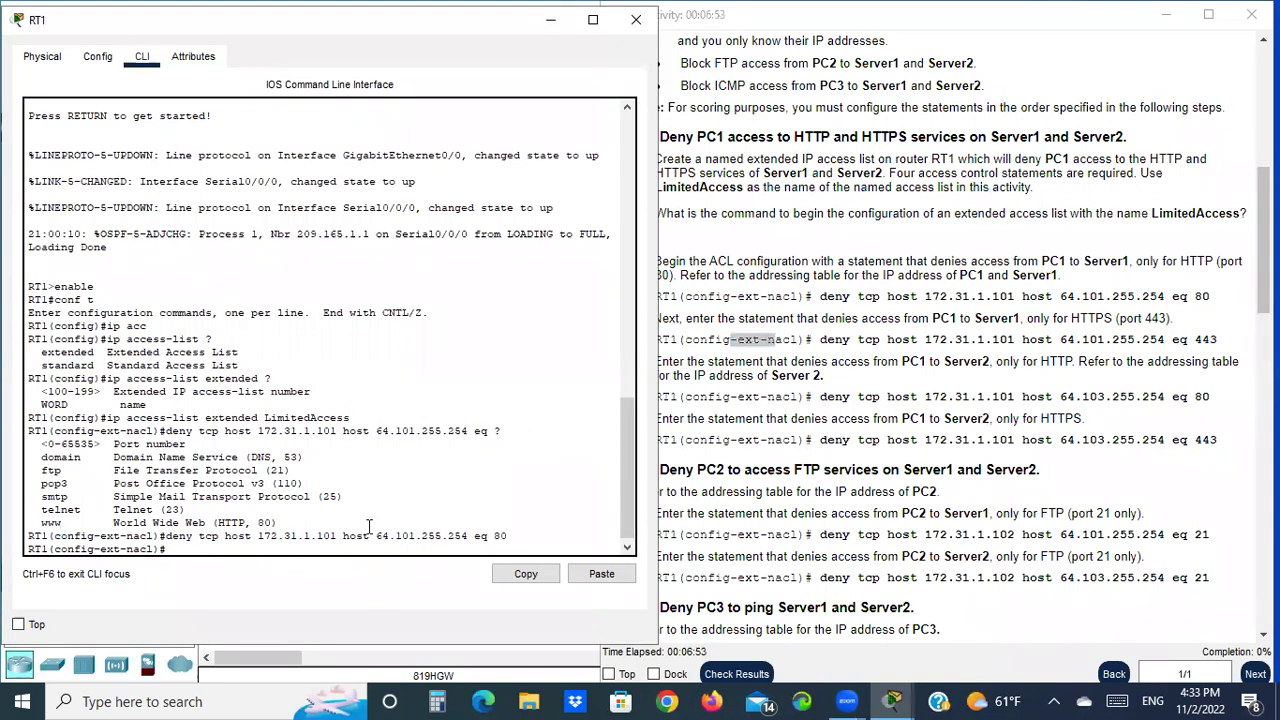
key(Up)
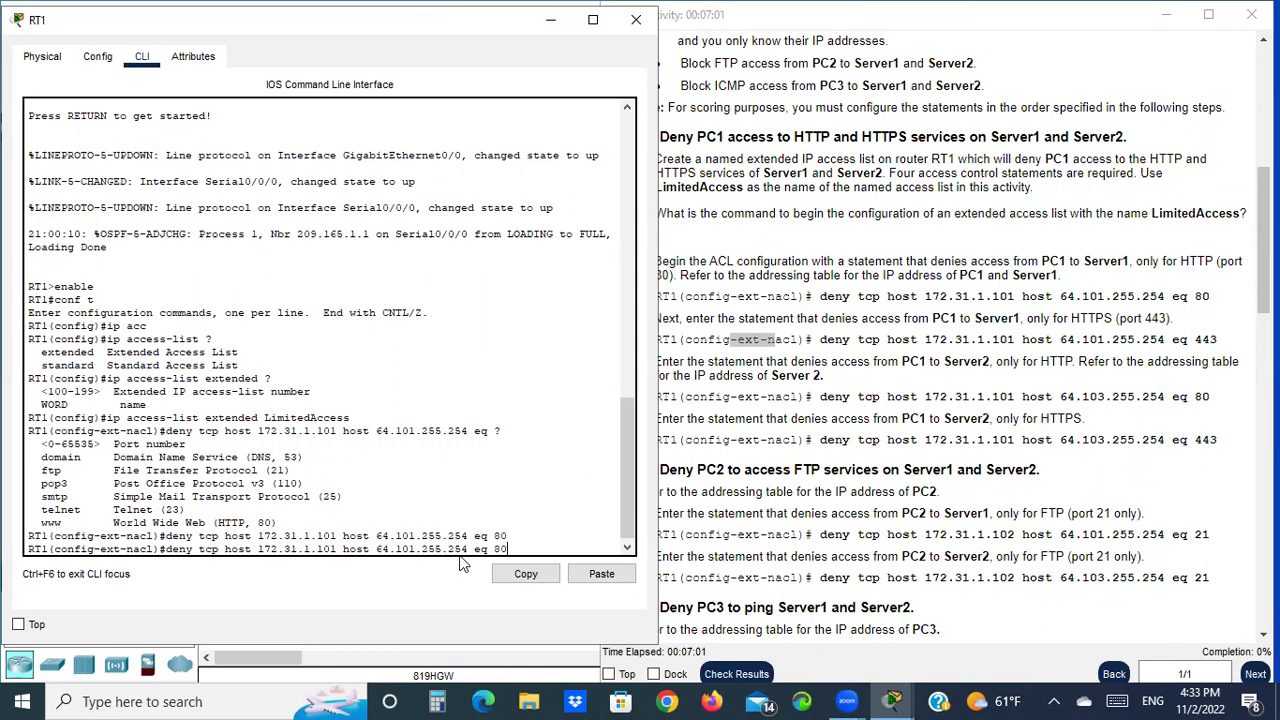
key(BackSpace)
key(Return)
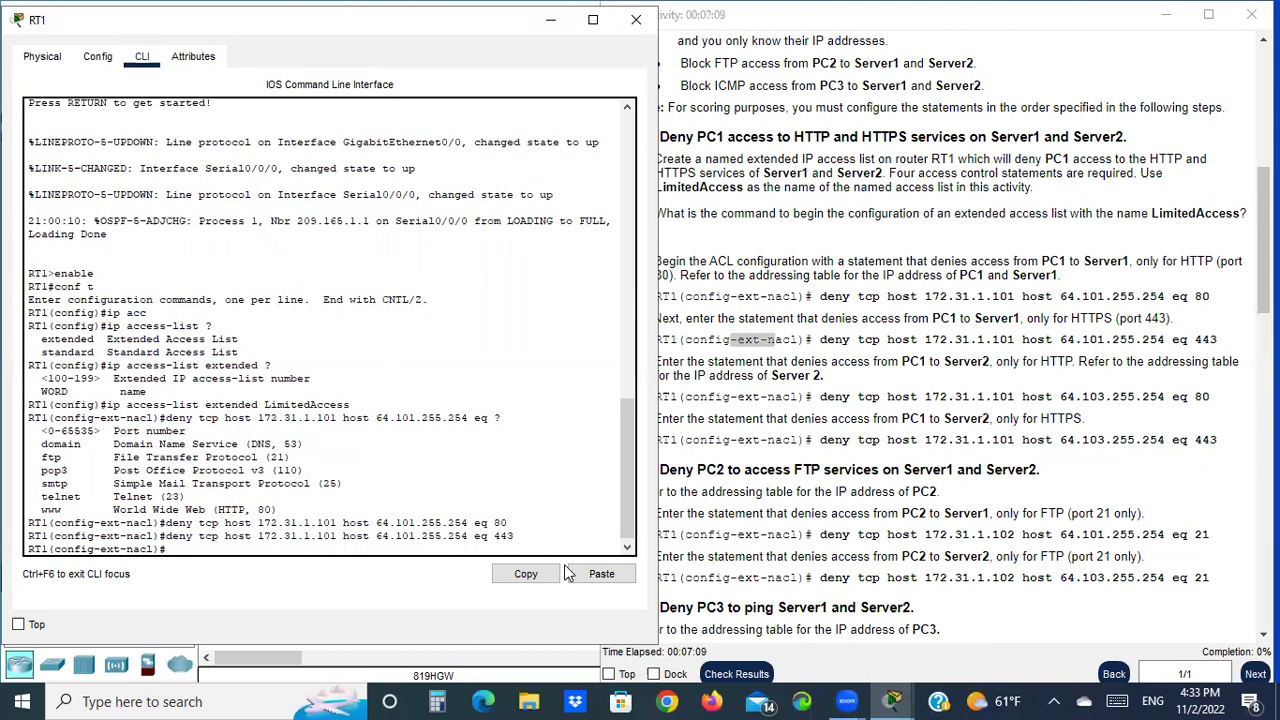
Recall the Server1 rule and begin changing its destination to 64.103.255.254
click(770, 367)
drag(657, 362, 689, 362)
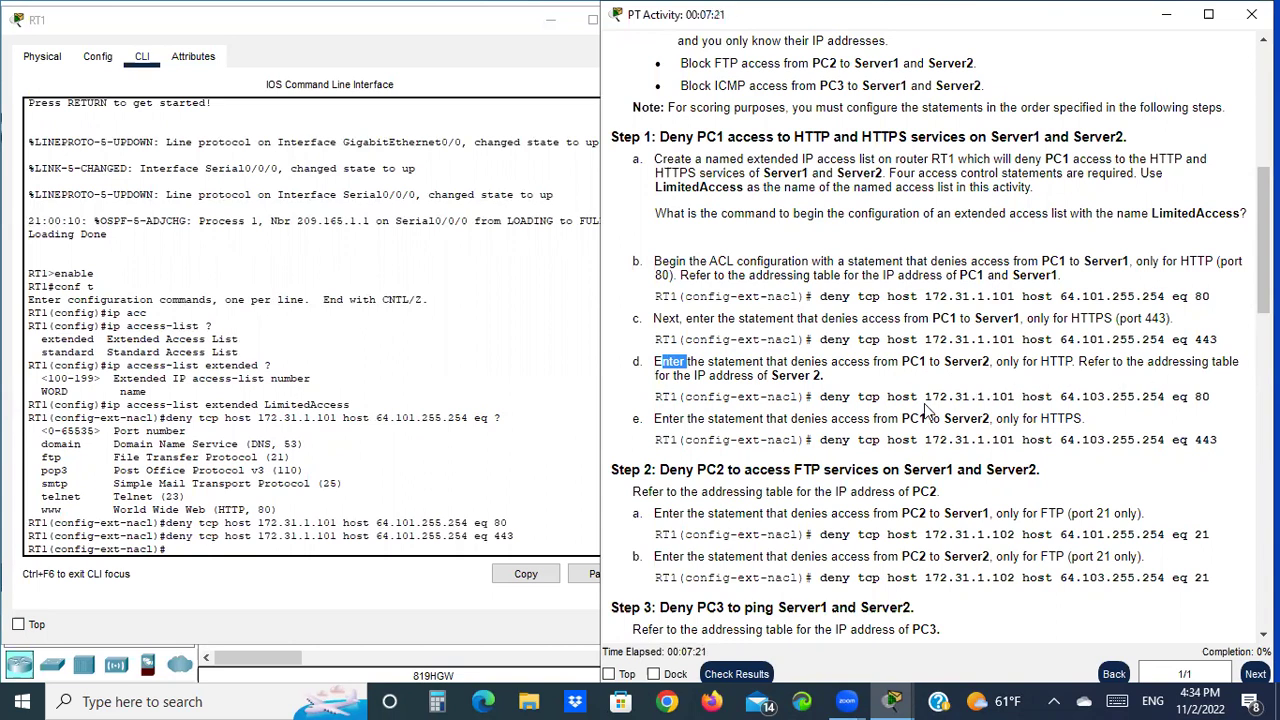
click(273, 549)
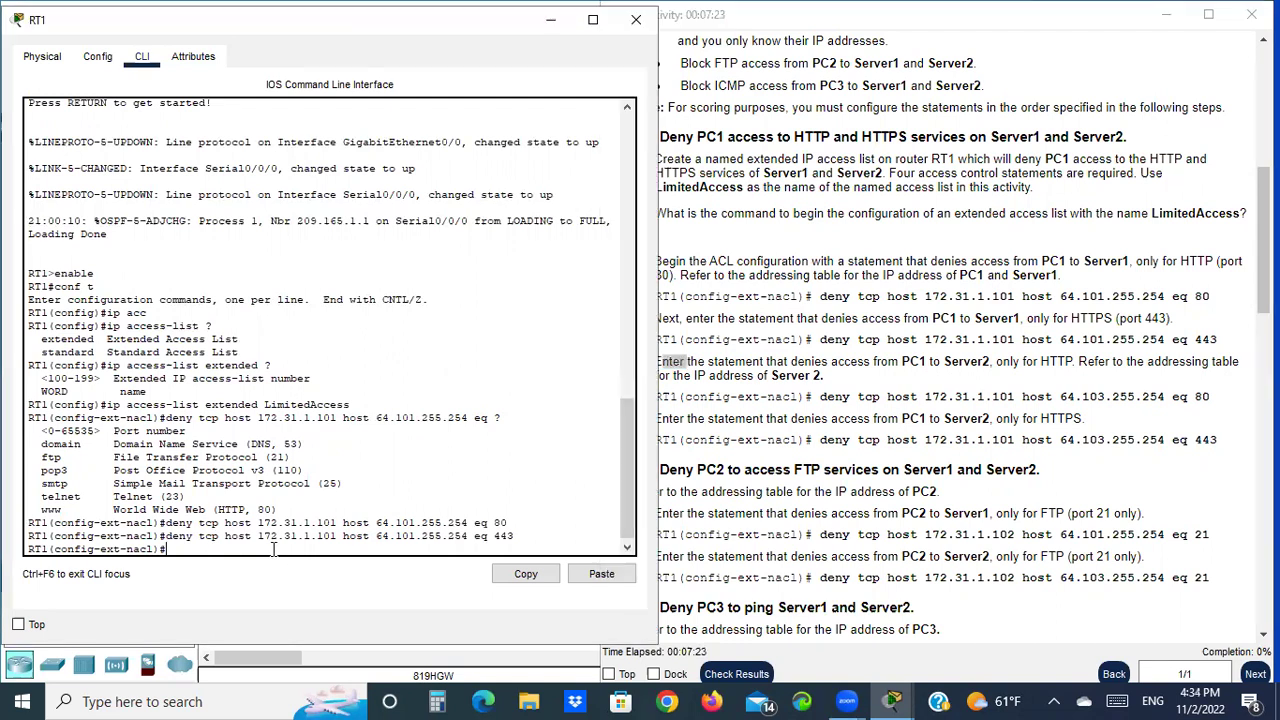
key(Up)
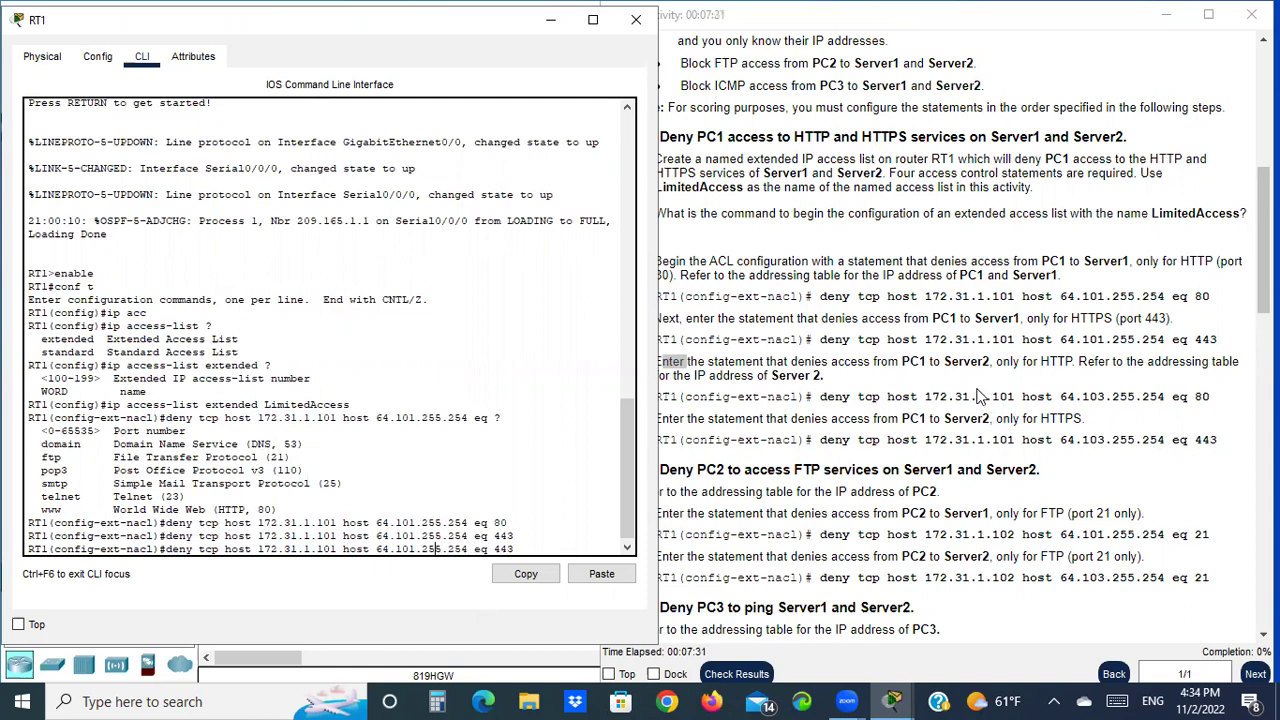
key(BackSpace)
text(3)
Correct the address digit and enter the deny for Server2 64.103.255.254 eq 80
scroll(981, 342, up, 5)
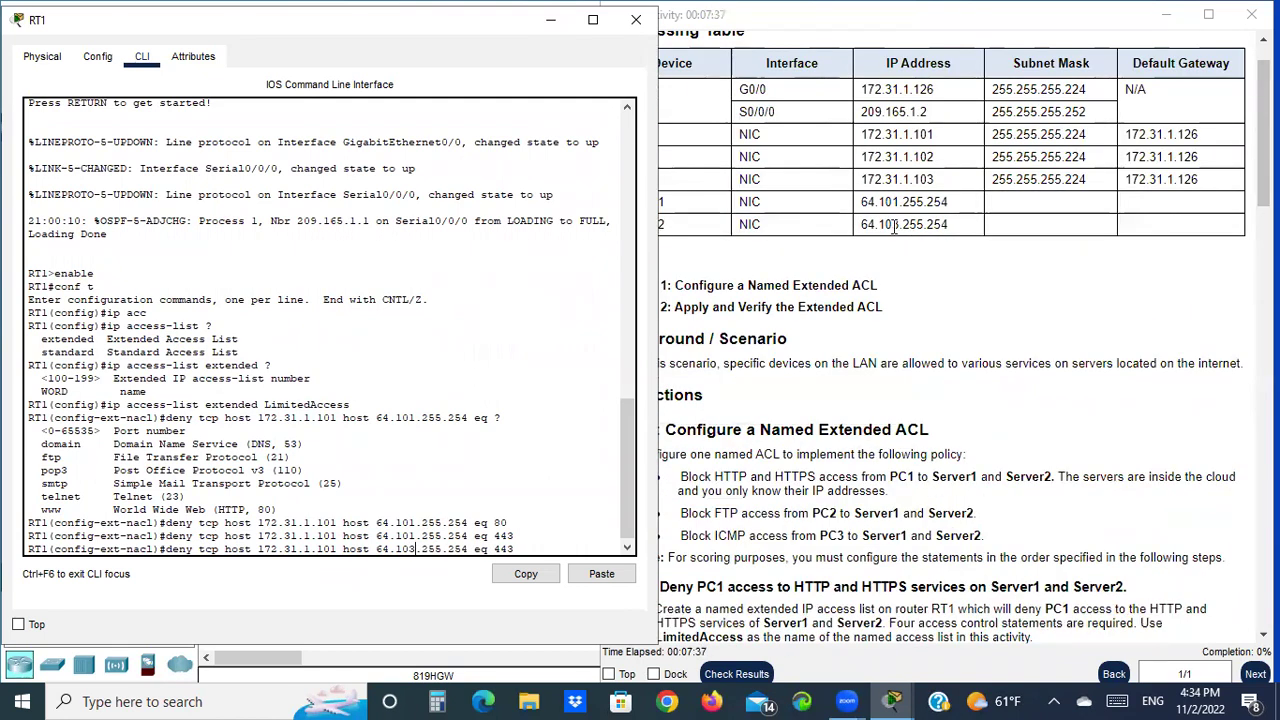
click(815, 226)
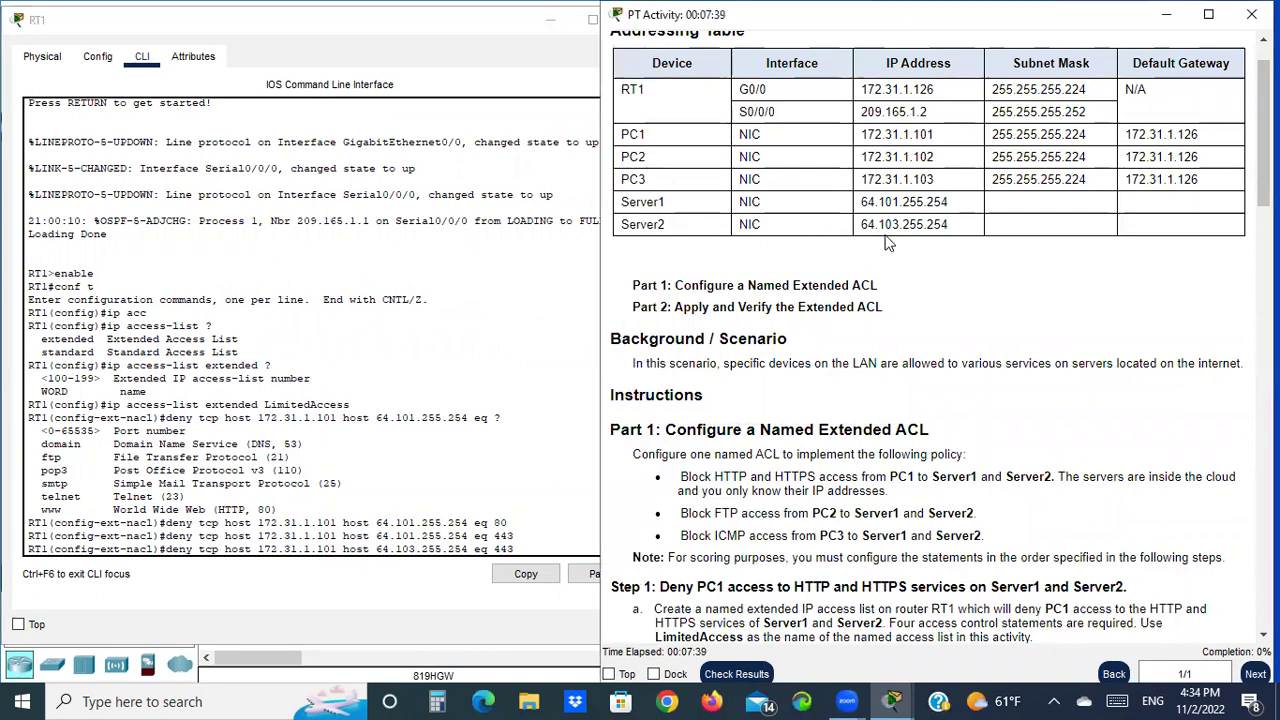
scroll(892, 300, down, 5)
scroll(892, 358, down, 5)
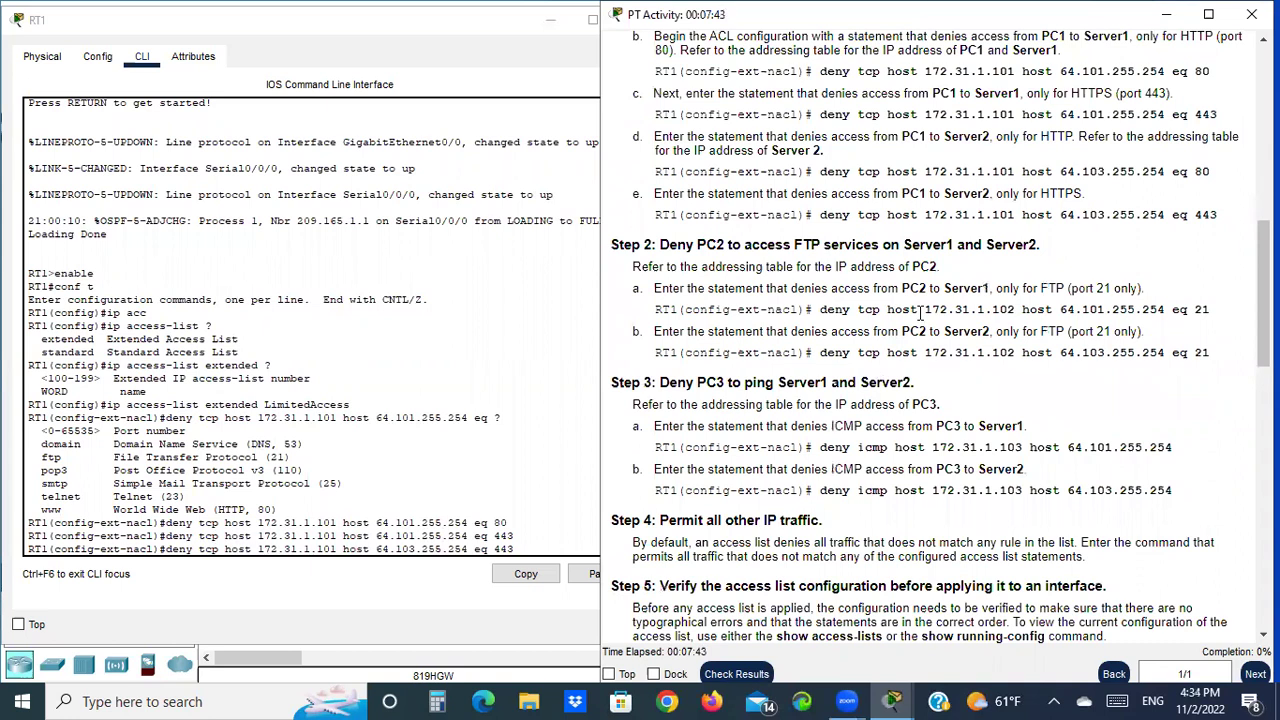
scroll(920, 312, up, 3)
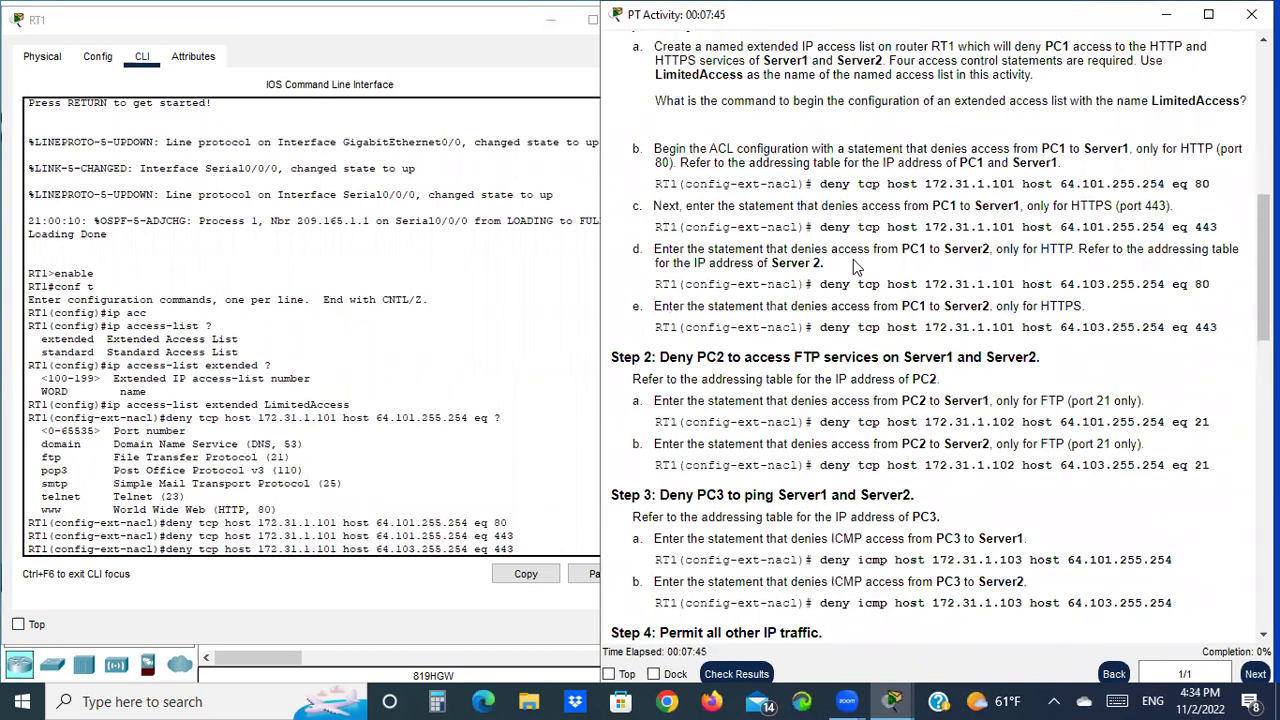
drag(819, 284, 897, 284)
click(518, 543)
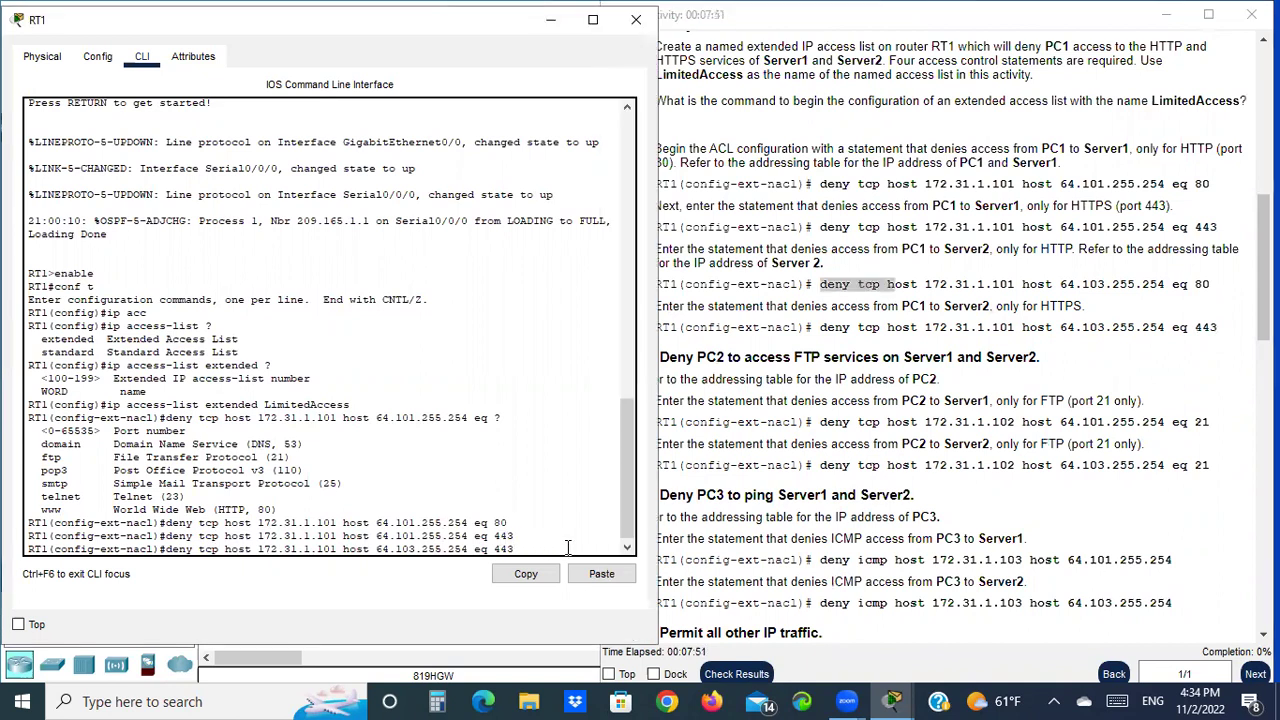
key(BackSpace)
text(3)
key(Return)
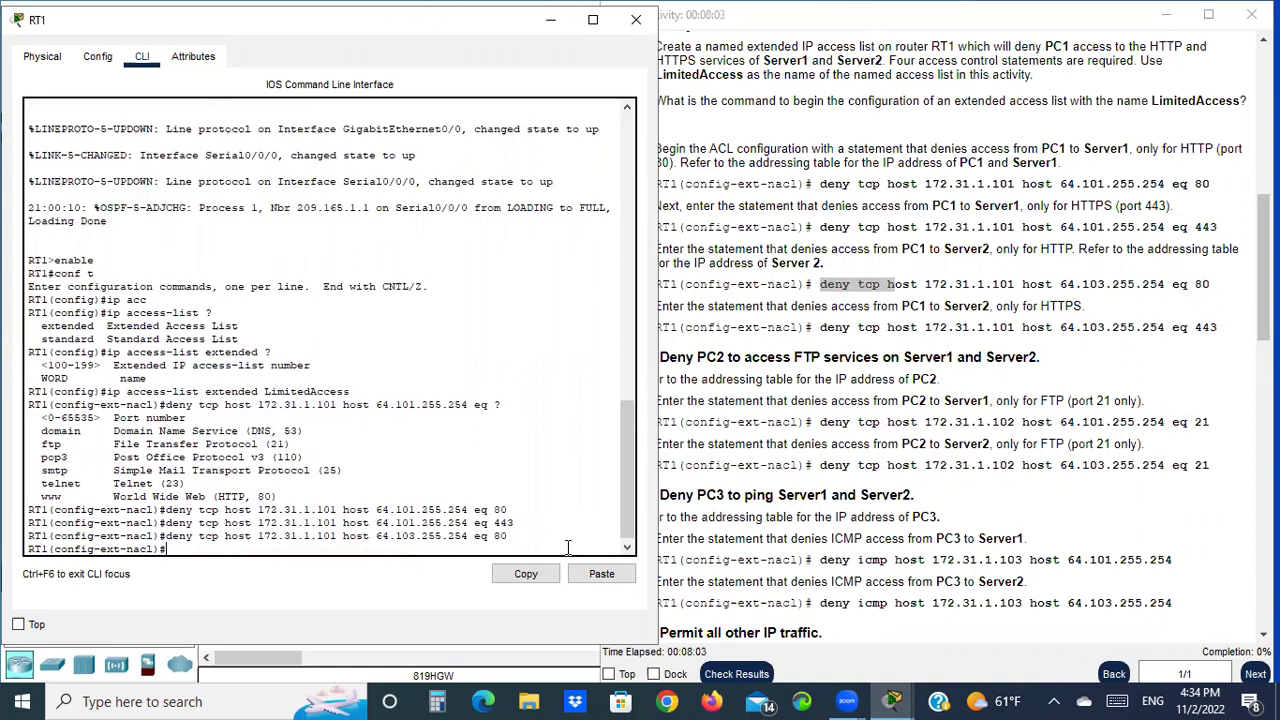
Enter the matching Server2 deny rule for eq 443
drag(716, 327, 775, 327)
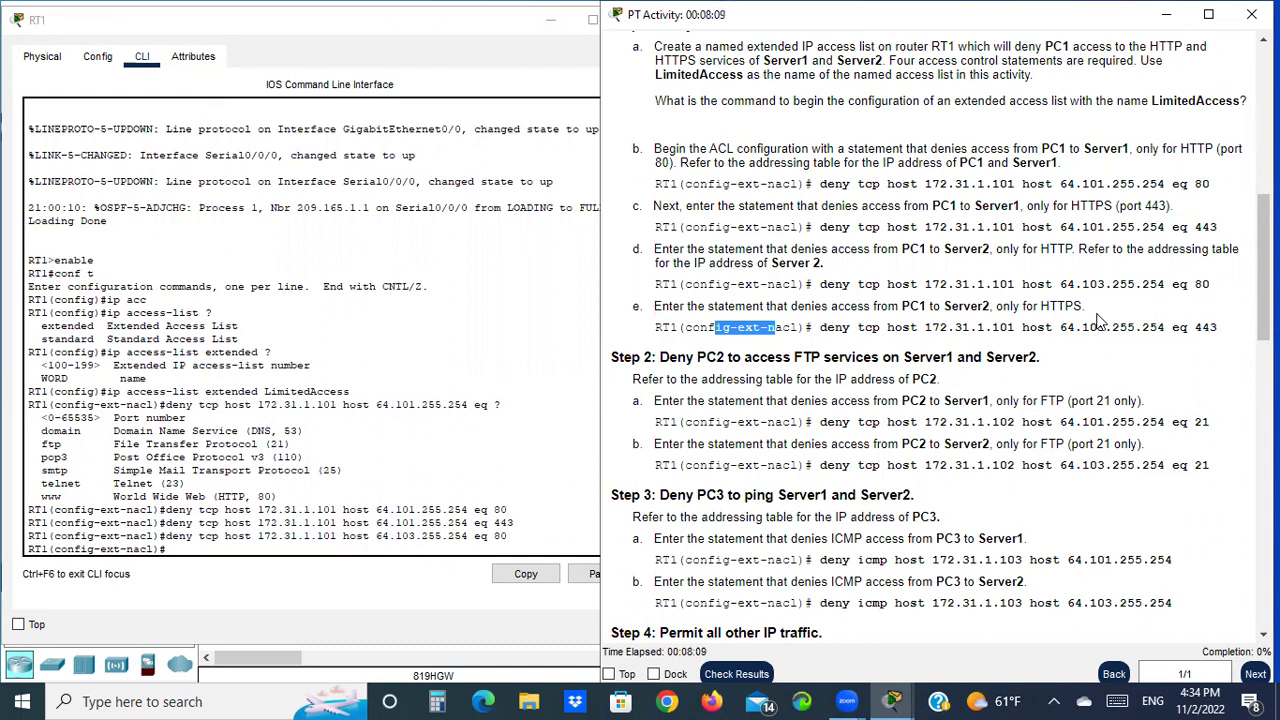
scroll(1098, 318, up, 1)
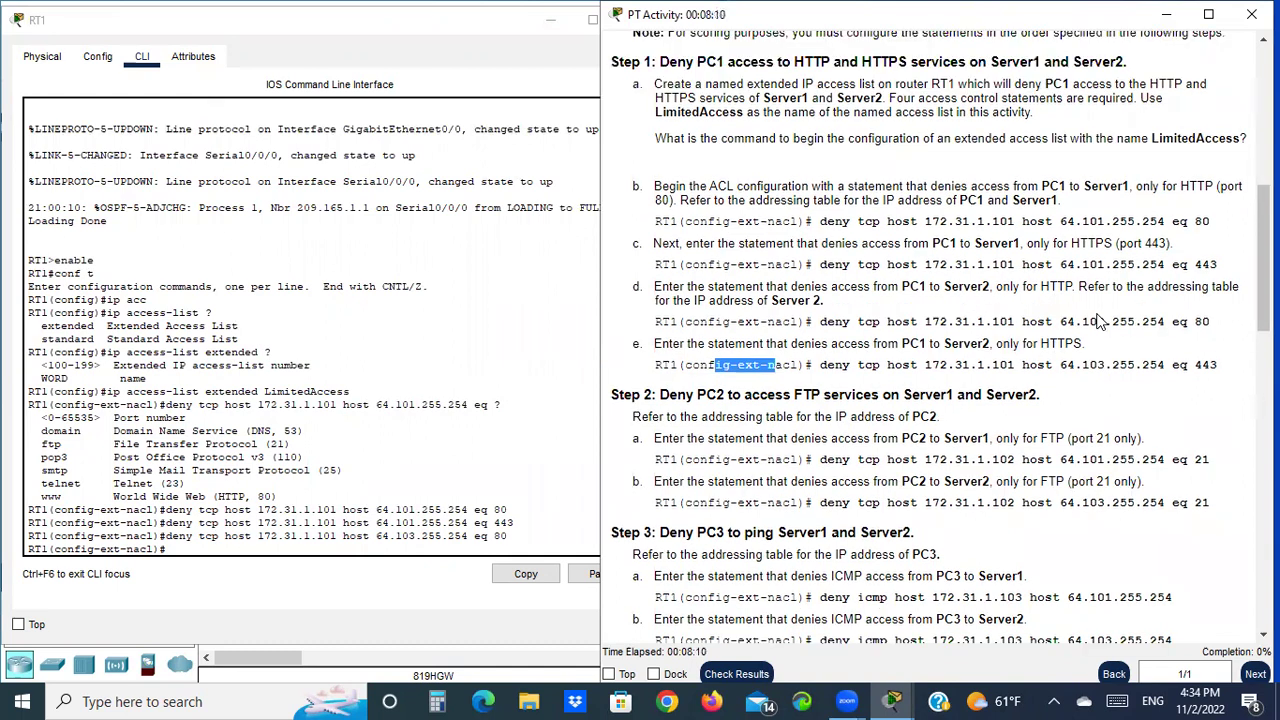
click(322, 545)
key(Up)
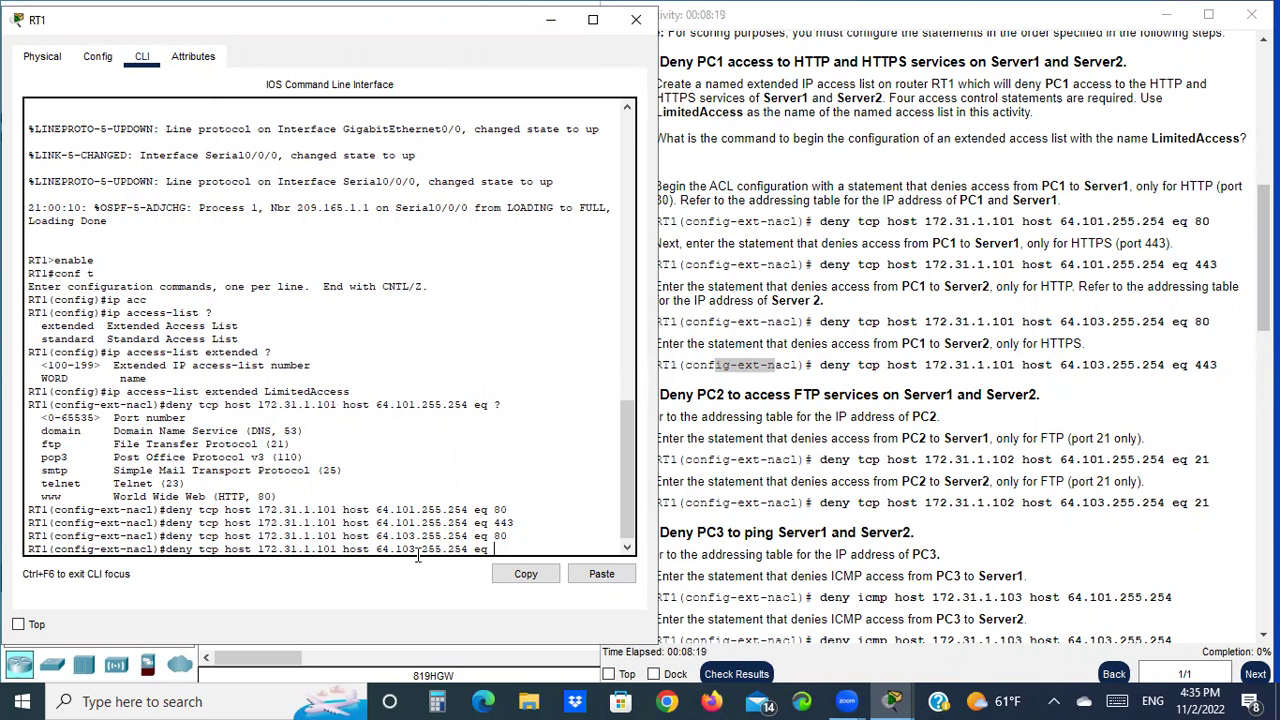
key(Return)
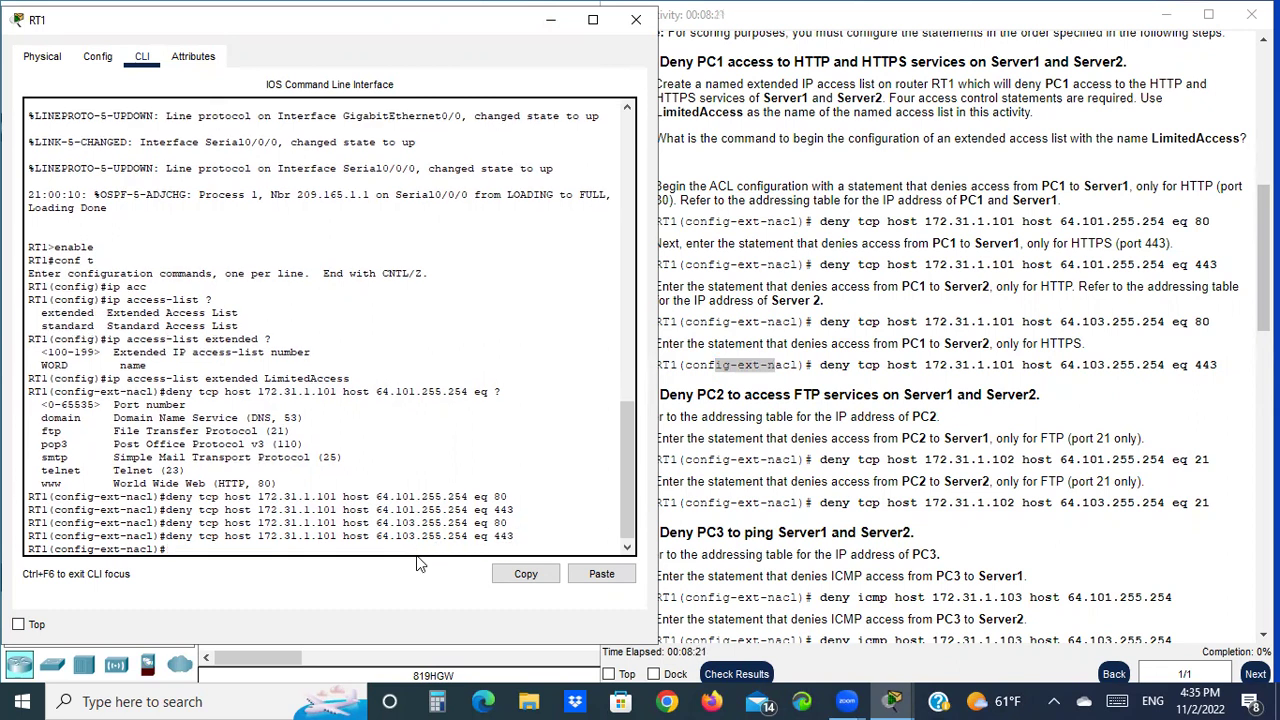
Enter deny tcp host 172.31.1.102 host 64.101.255.254 eq 21 for PC2's FTP to Server1
drag(701, 365, 792, 366)
drag(621, 399, 652, 397)
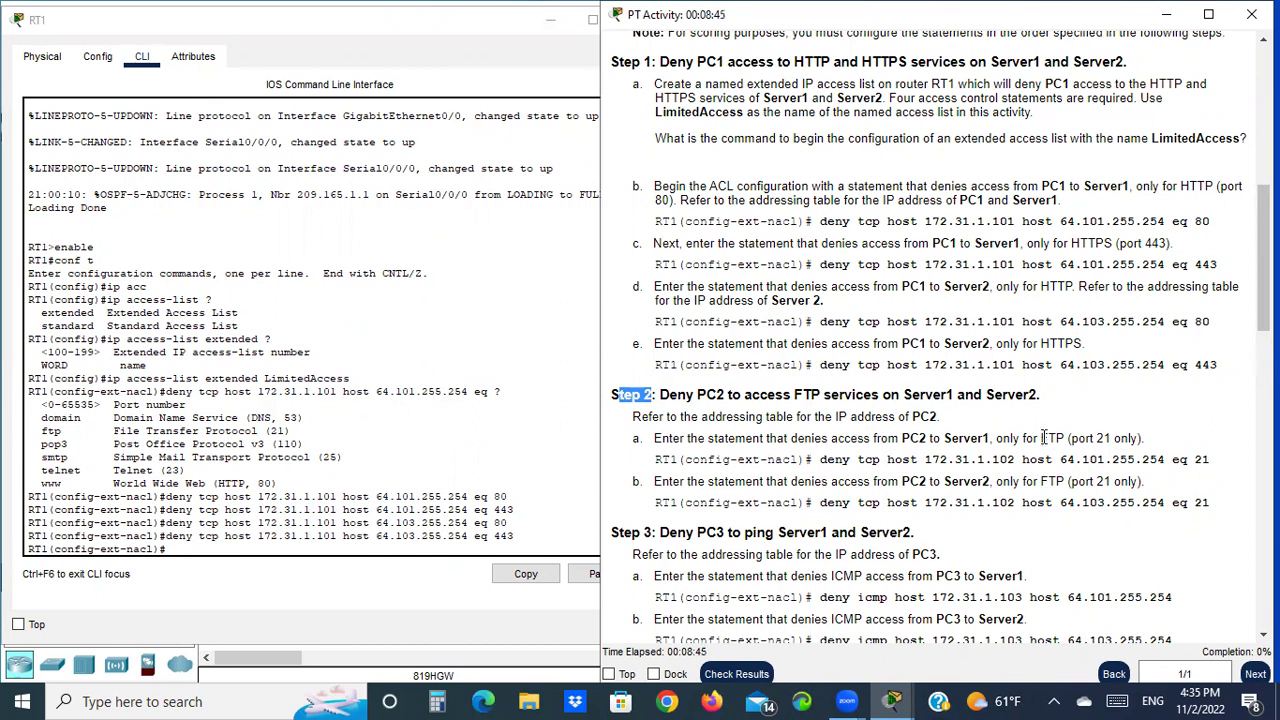
click(174, 549)
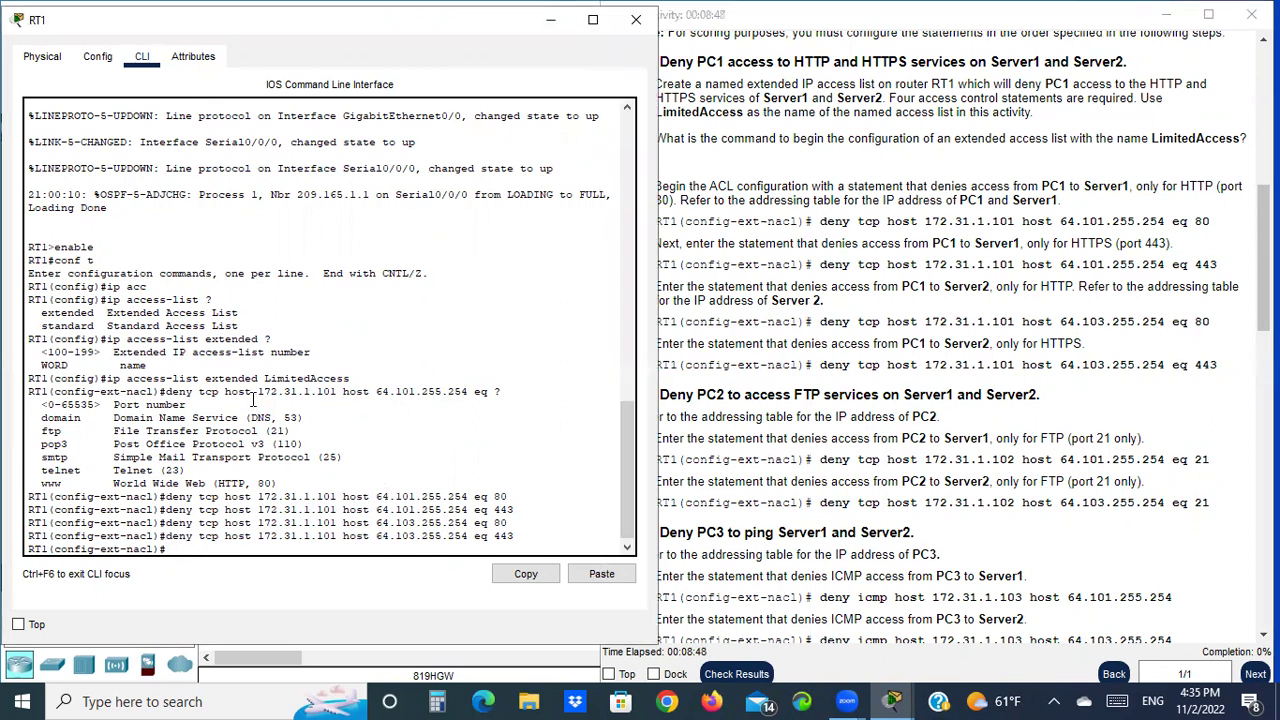
key(Up)
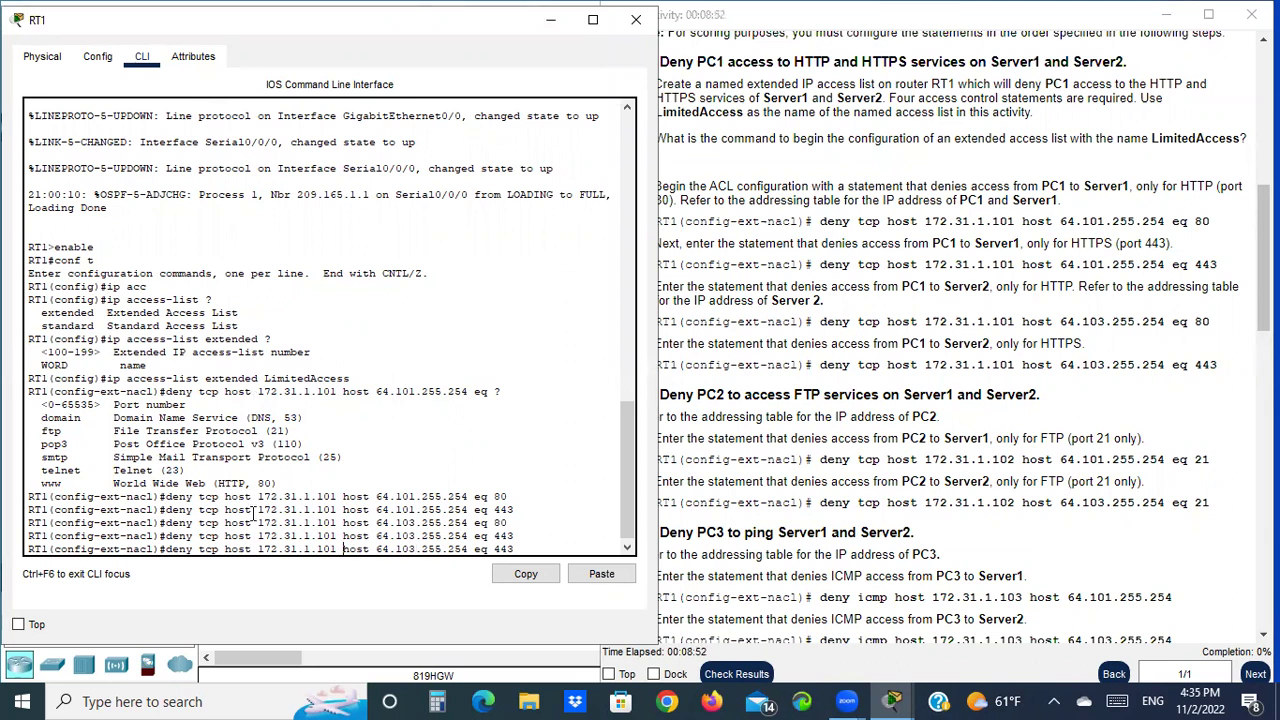
key(BackSpace)
text(2)
key(BackSpace)
text(1)
key(Right)
key(Right)
key(Right)
key(Right)
key(Right)
key(Right)
key(BackSpace)
text(?)
key(Return)
Repeat the PC2 FTP deny with destination 64.103.255.254 for Server2
click(897, 452)
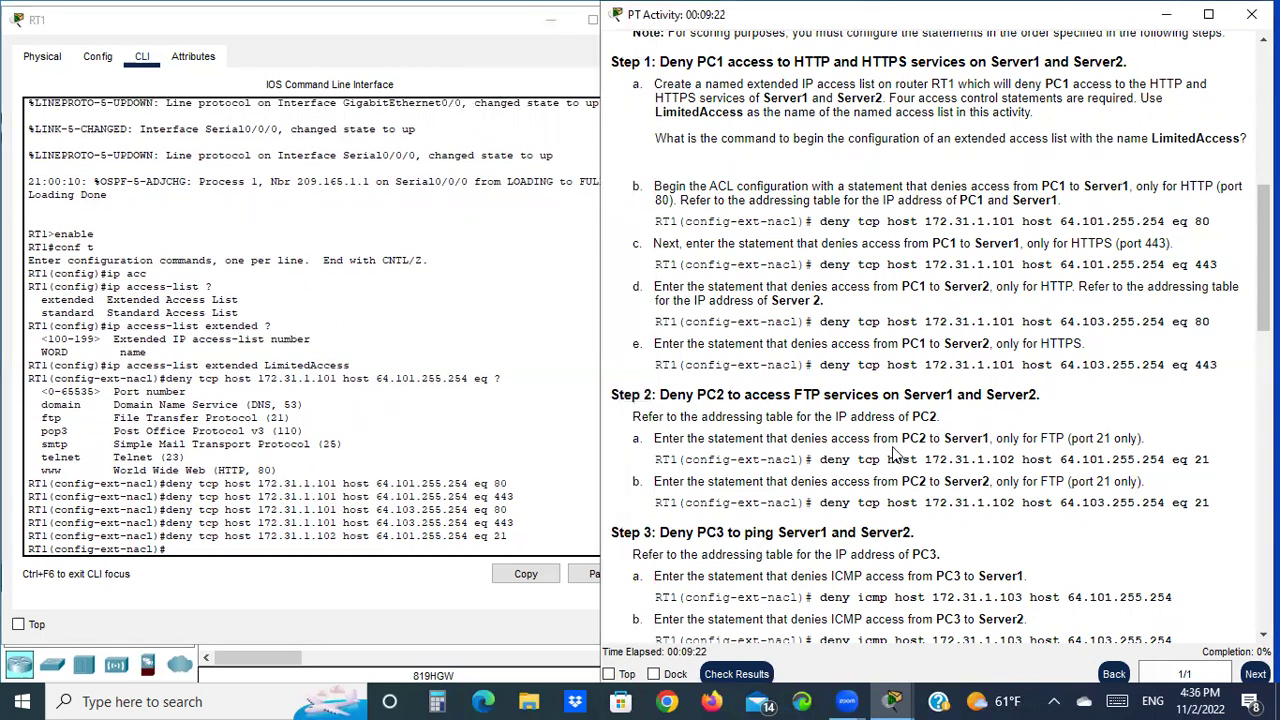
drag(908, 438, 1003, 438)
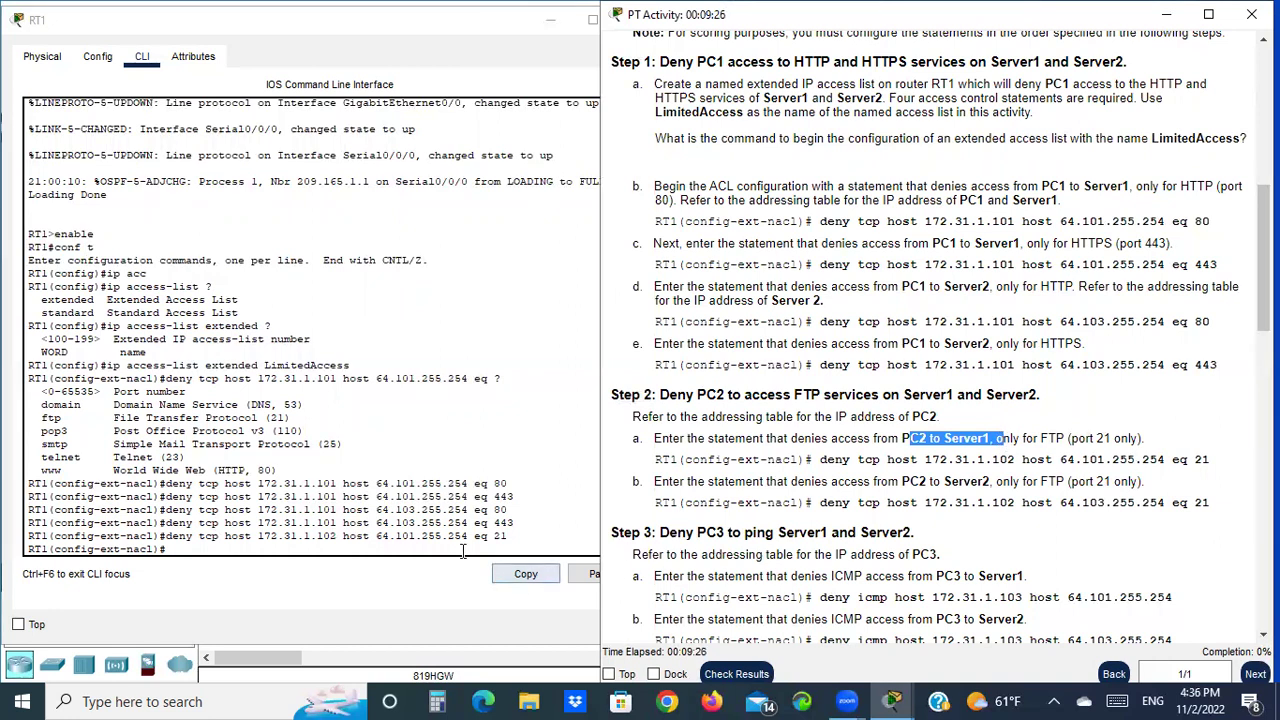
drag(902, 481, 990, 481)
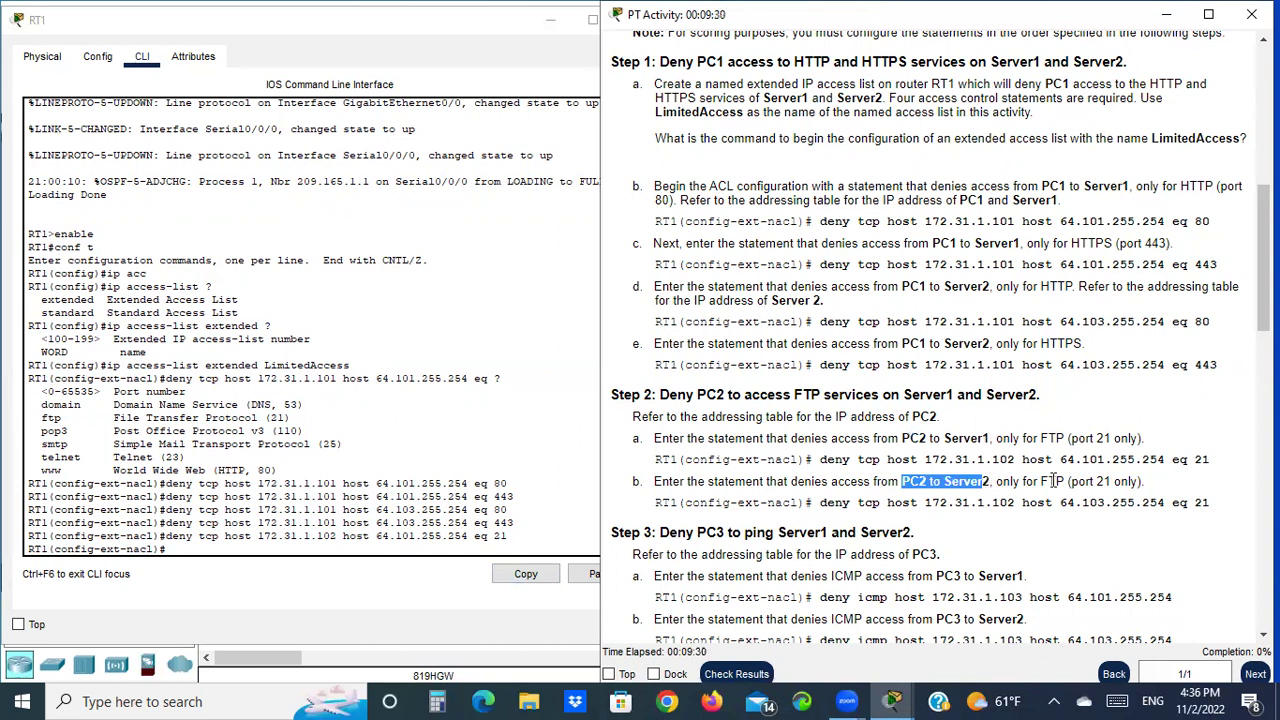
click(316, 546)
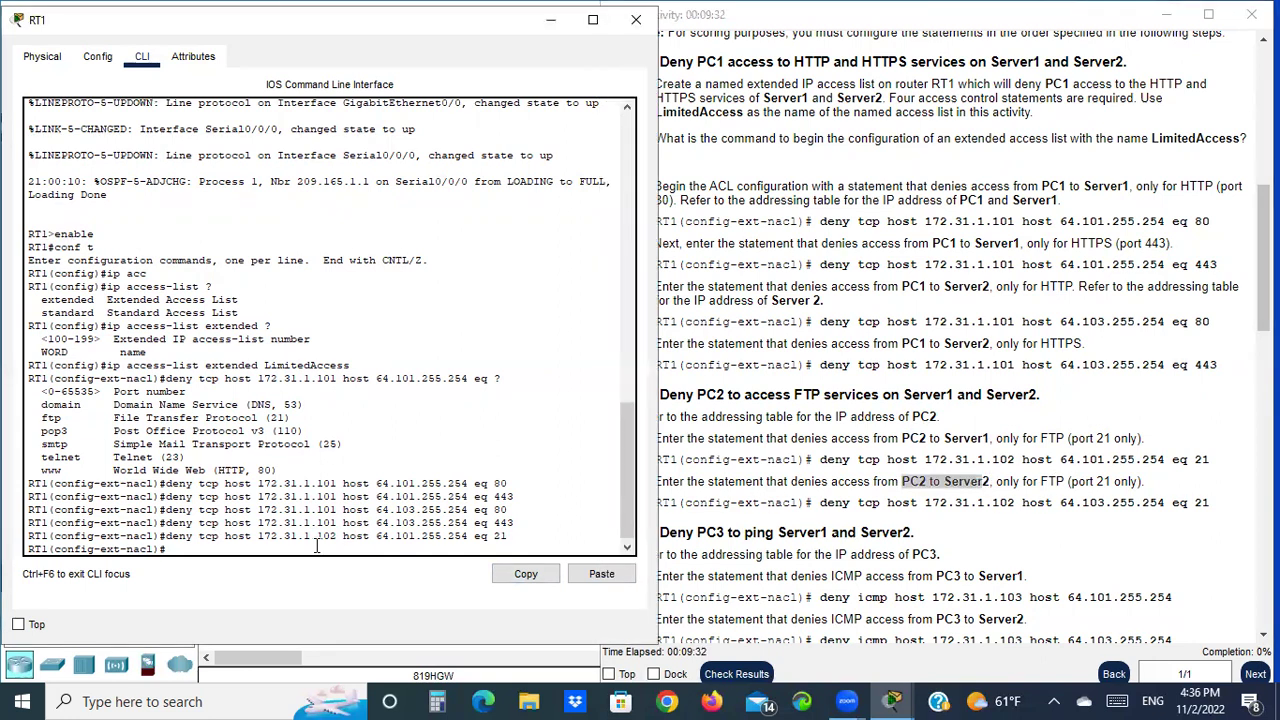
key(Up)
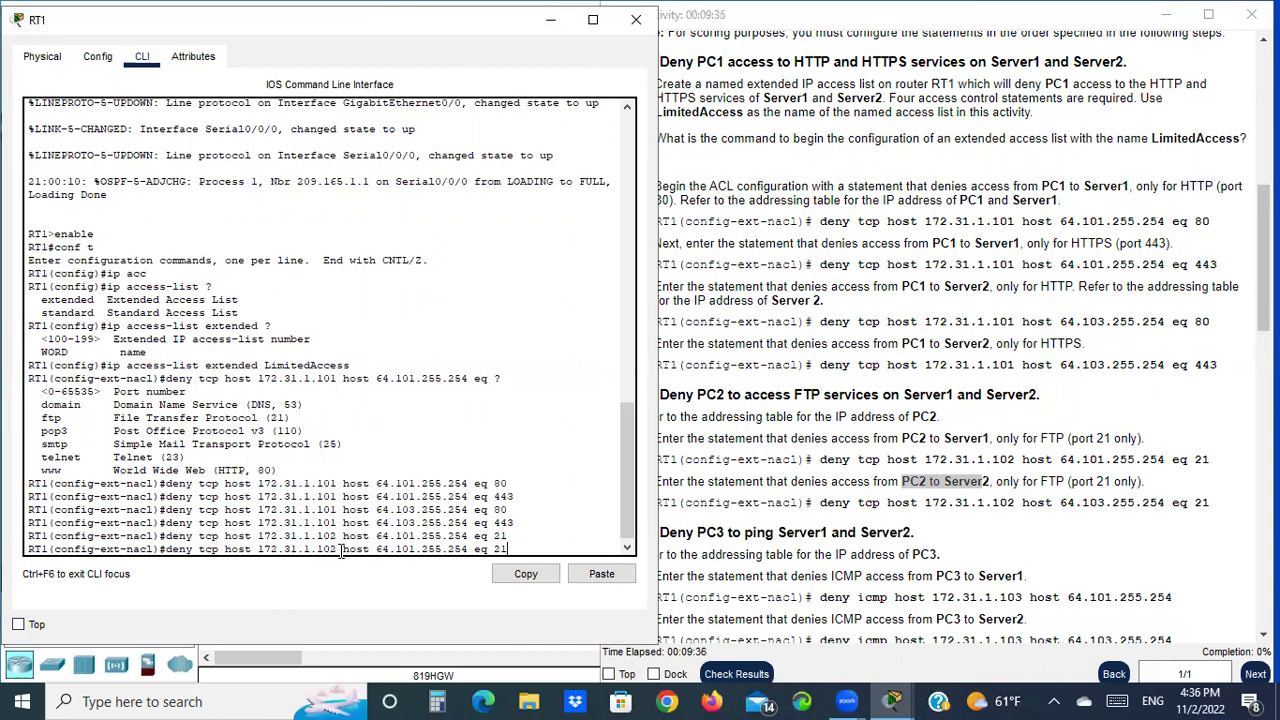
key(Left)
key(Left)
key(Left)
key(Left)
key(Left)
key(Left)
key(Left)
key(Left)
key(Left)
key(Left)
key(Left)
key(Left)
key(Left)
key(Left)
key(BackSpace)
text(3)
key(Right)
key(Right)
key(Right)
key(Right)
key(Right)
key(Right)
key(Right)
key(Right)
key(Right)
key(Right)
key(Right)
key(Right)
key(Right)
key(Return)
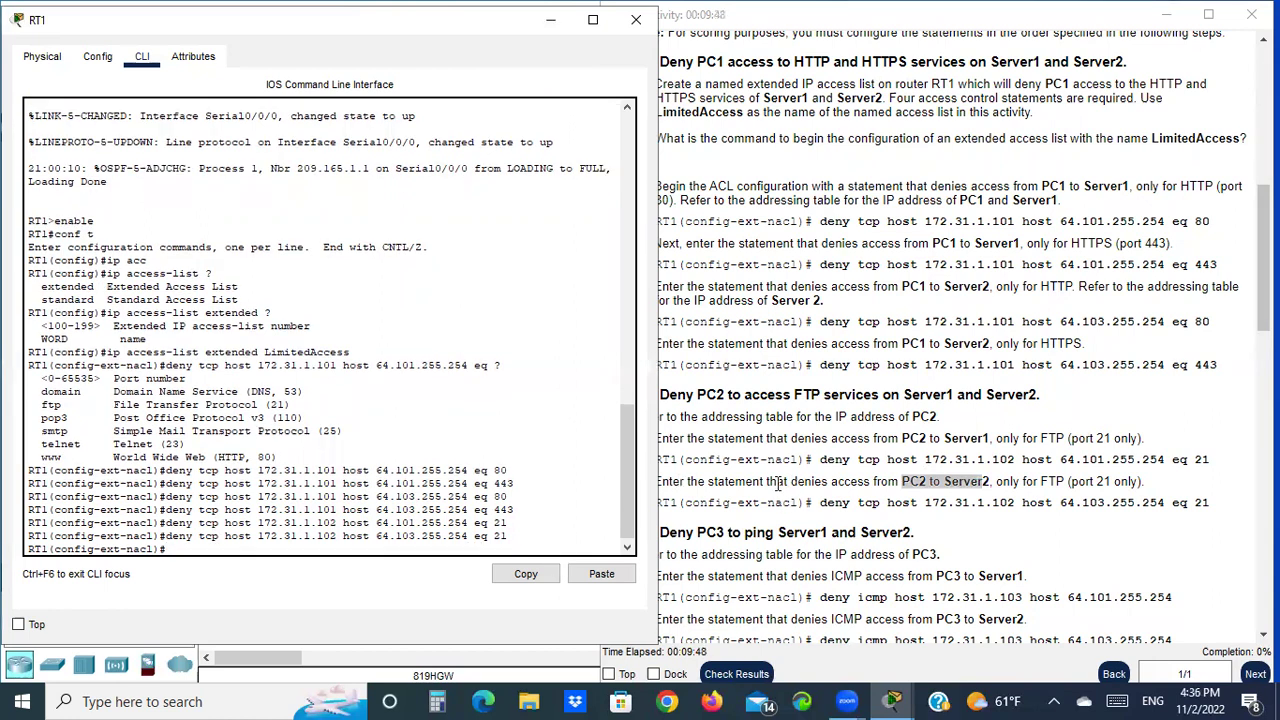
click(780, 485)
scroll(788, 420, down, 3)
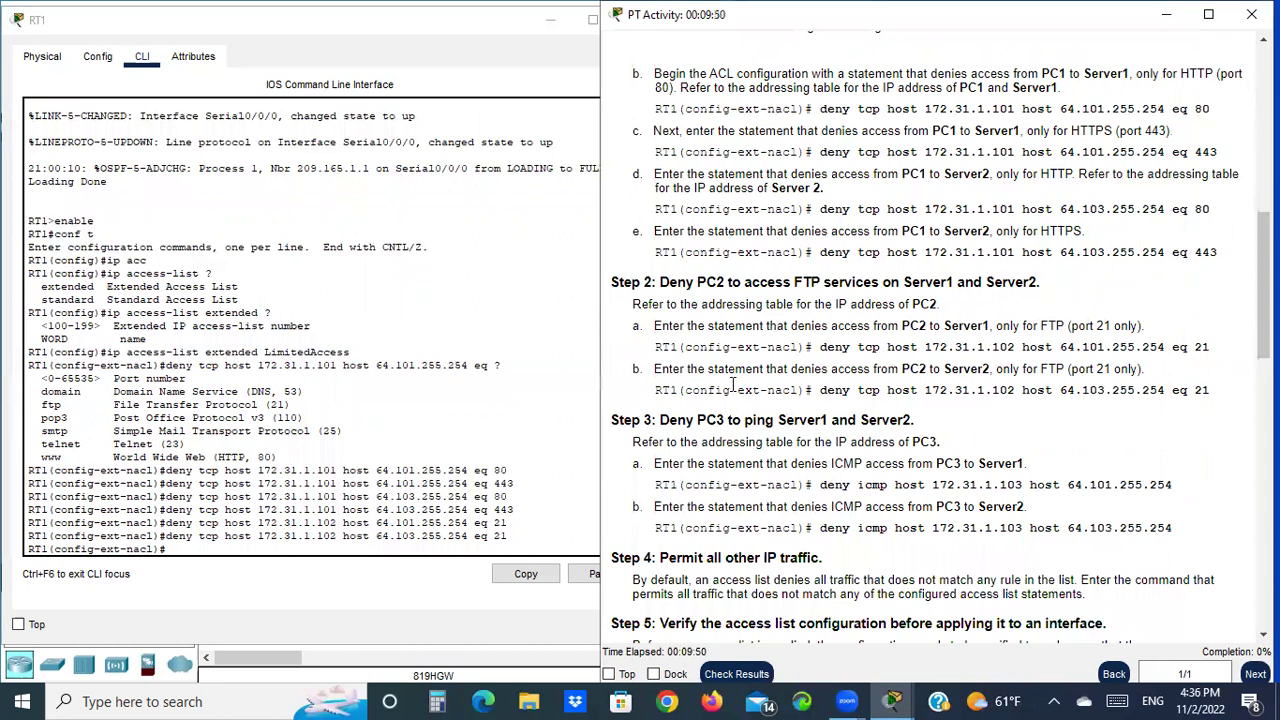
Read Step 3a and recall the previous deny rule on RT1
drag(618, 421, 653, 421)
click(683, 468)
drag(697, 467, 798, 467)
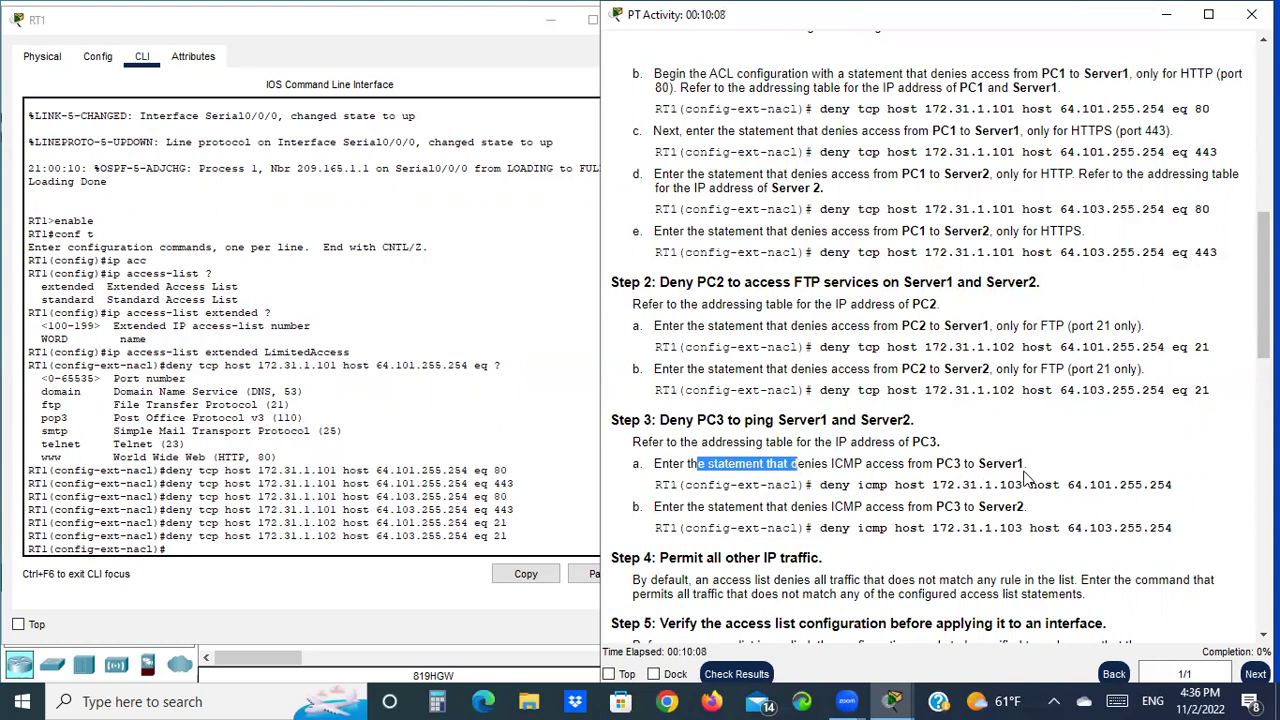
click(216, 550)
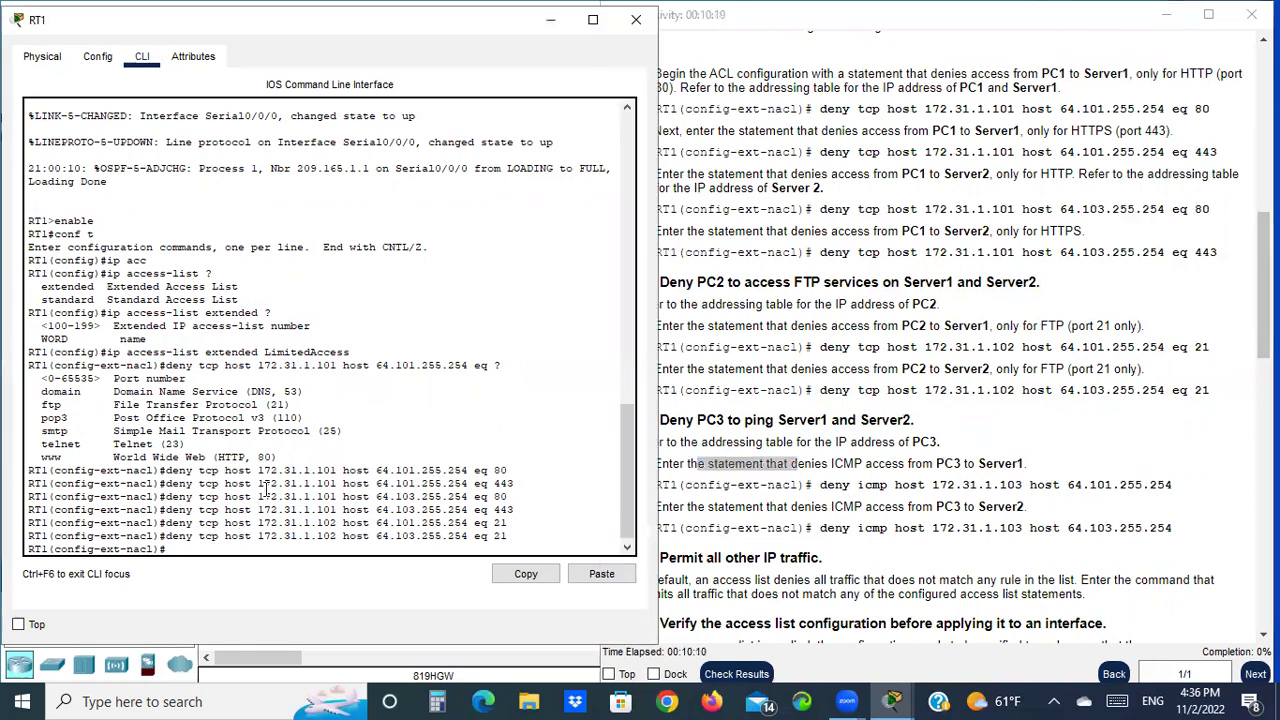
key(Up)
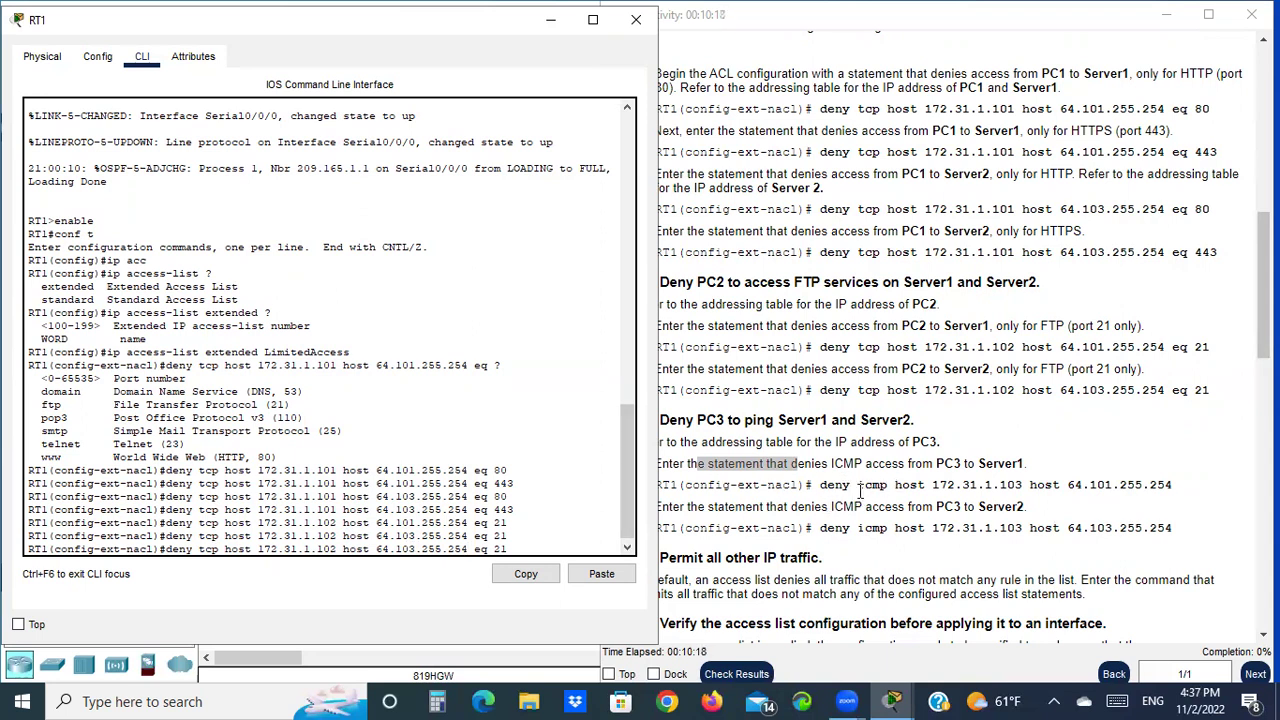
Edit it into deny icmp host 172.31.1.103 host 64.101.255.254 and enter it
drag(820, 485, 903, 486)
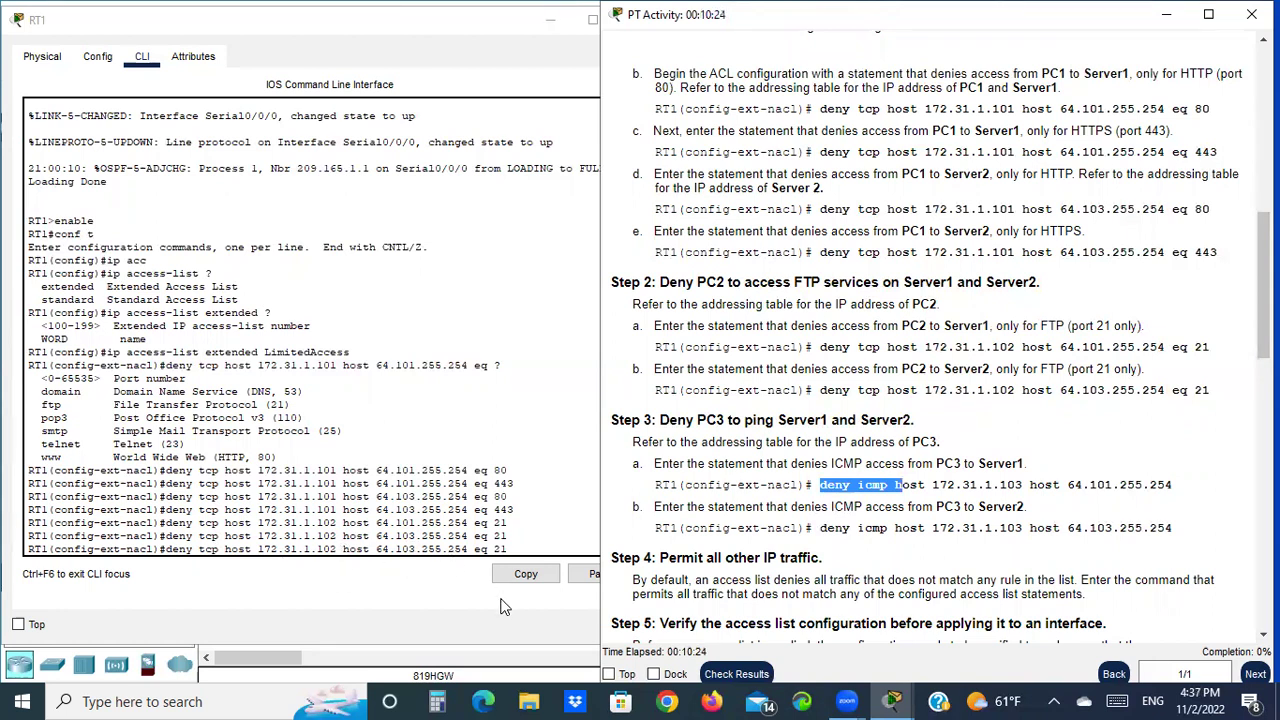
click(522, 548)
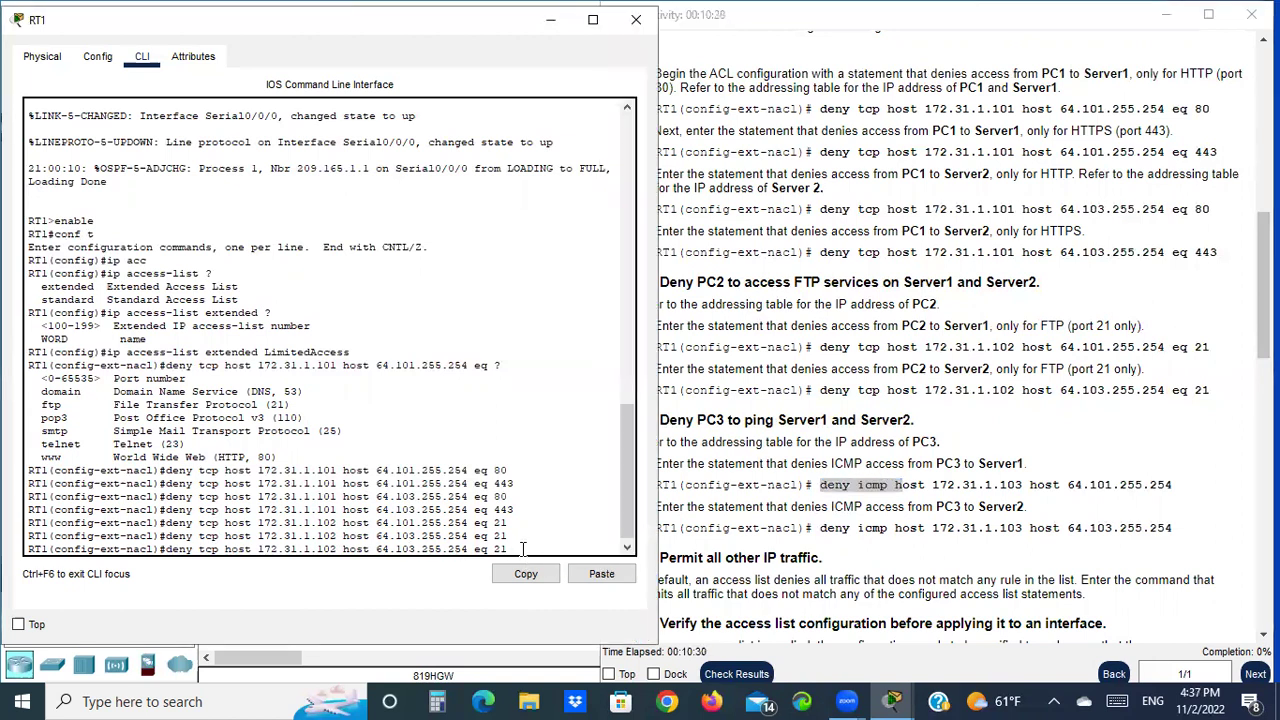
key(Left)
key(Left)
key(Left)
key(BackSpace)
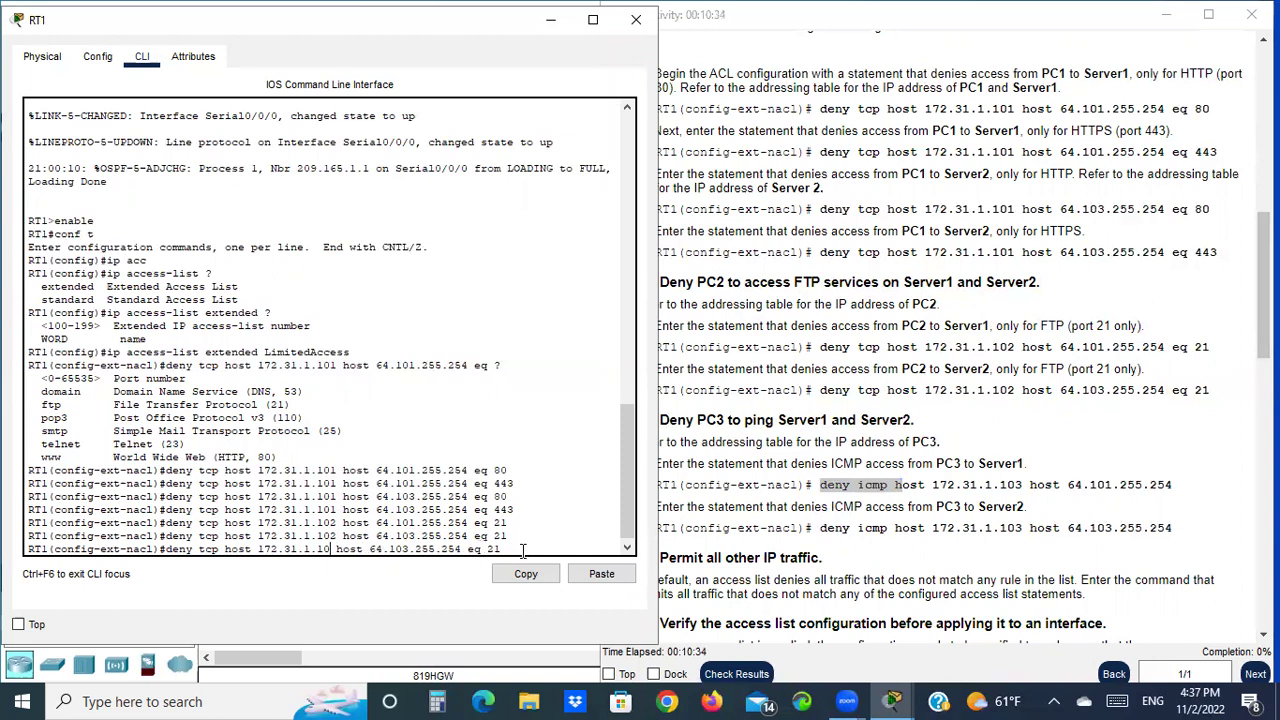
text(3)
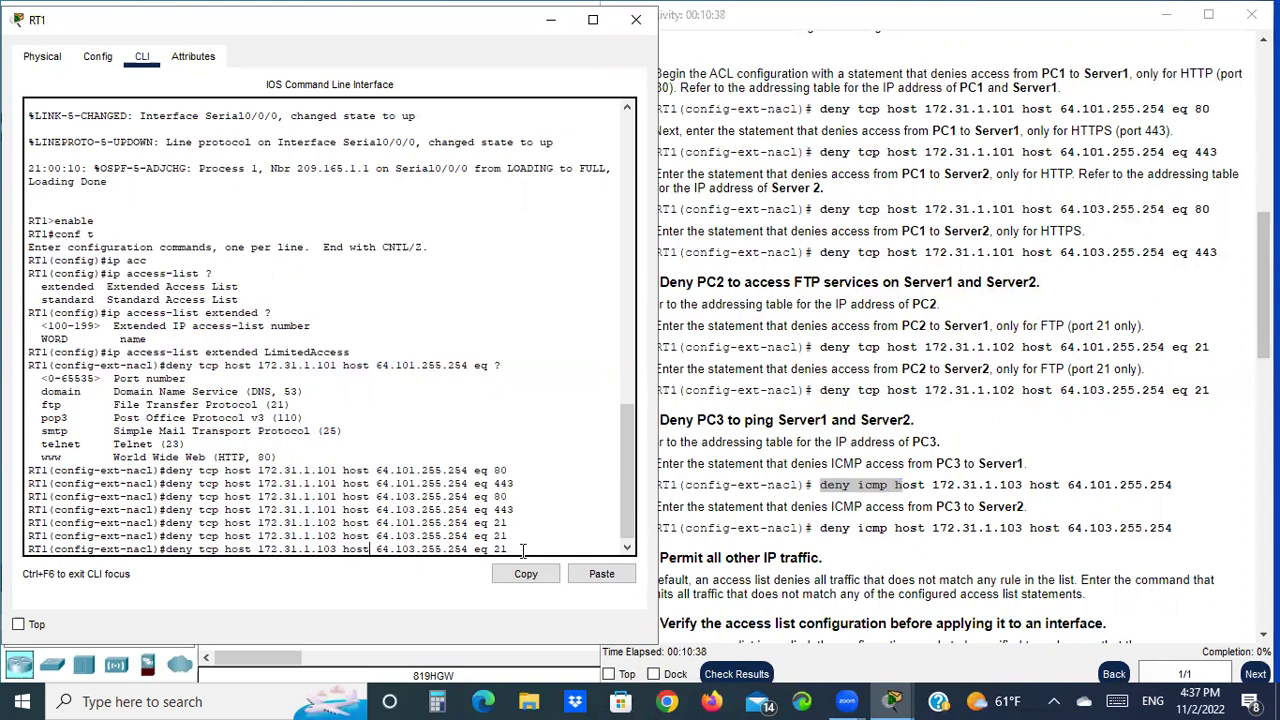
key(Delete)
text(1)
key(Left)
key(Left)
key(Left)
key(Left)
key(Left)
key(Left)
key(Left)
key(Left)
key(Left)
key(Left)
key(Left)
key(Left)
key(Left)
key(Left)
key(Left)
key(Left)
key(Left)
key(Left)
key(Left)
key(Left)
key(Left)
key(Left)
key(Left)
key(Left)
key(Left)
key(Left)
key(Left)
key(Left)
key(Left)
key(Left)
key(Left)
key(Left)
key(Left)
key(Left)
key(BackSpace)
key(BackSpace)
key(BackSpace)
text(icmp)
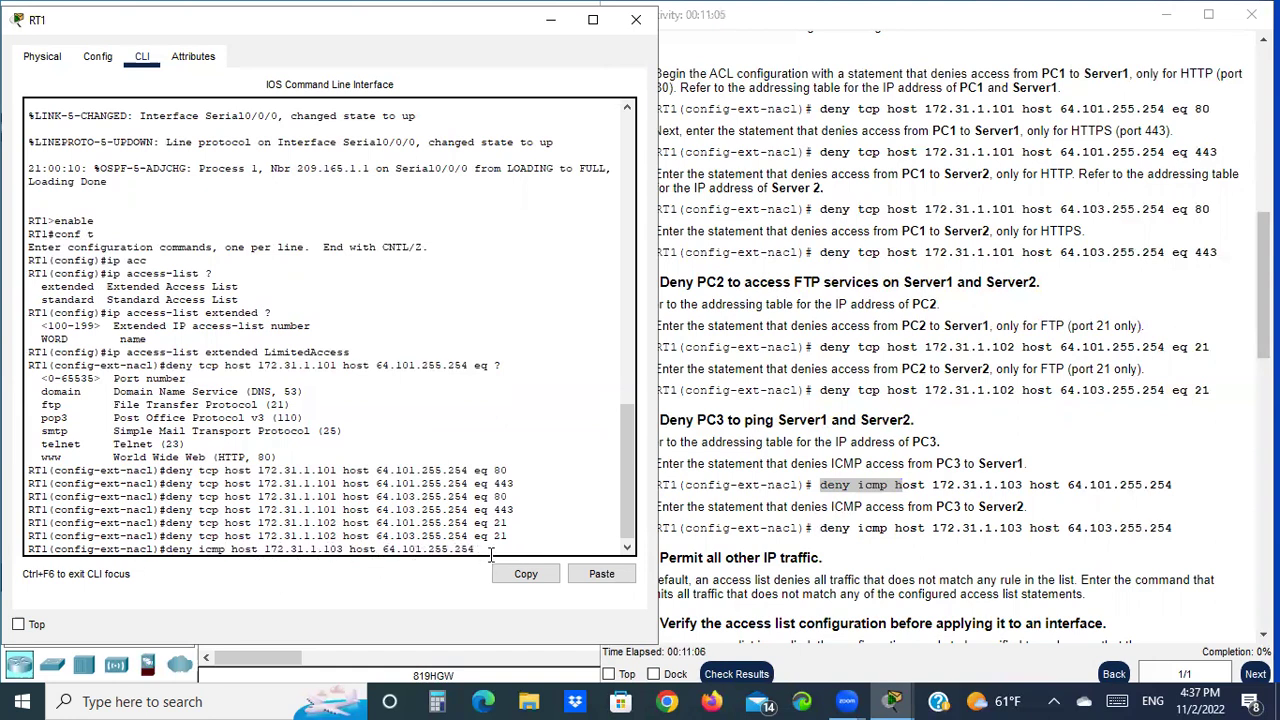
key(Return)
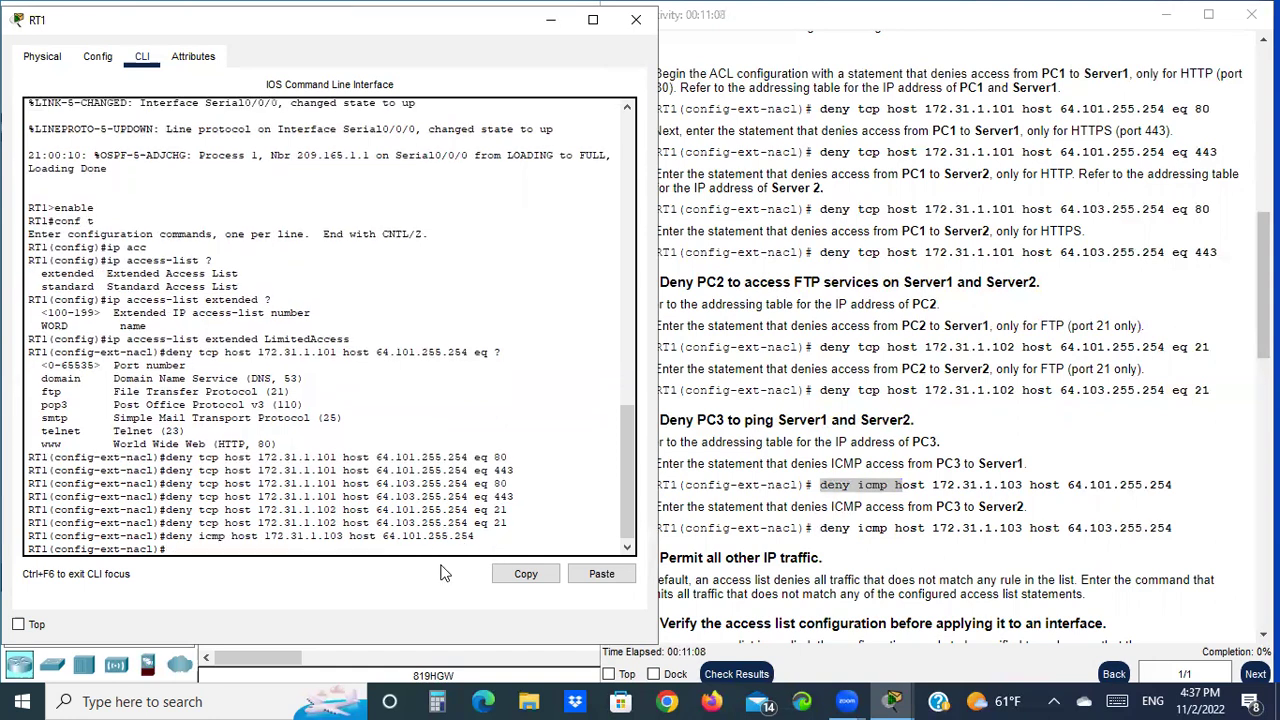
Enter the same ICMP deny for PC3 with destination 64.103.255.254
drag(933, 506, 1026, 506)
click(255, 559)
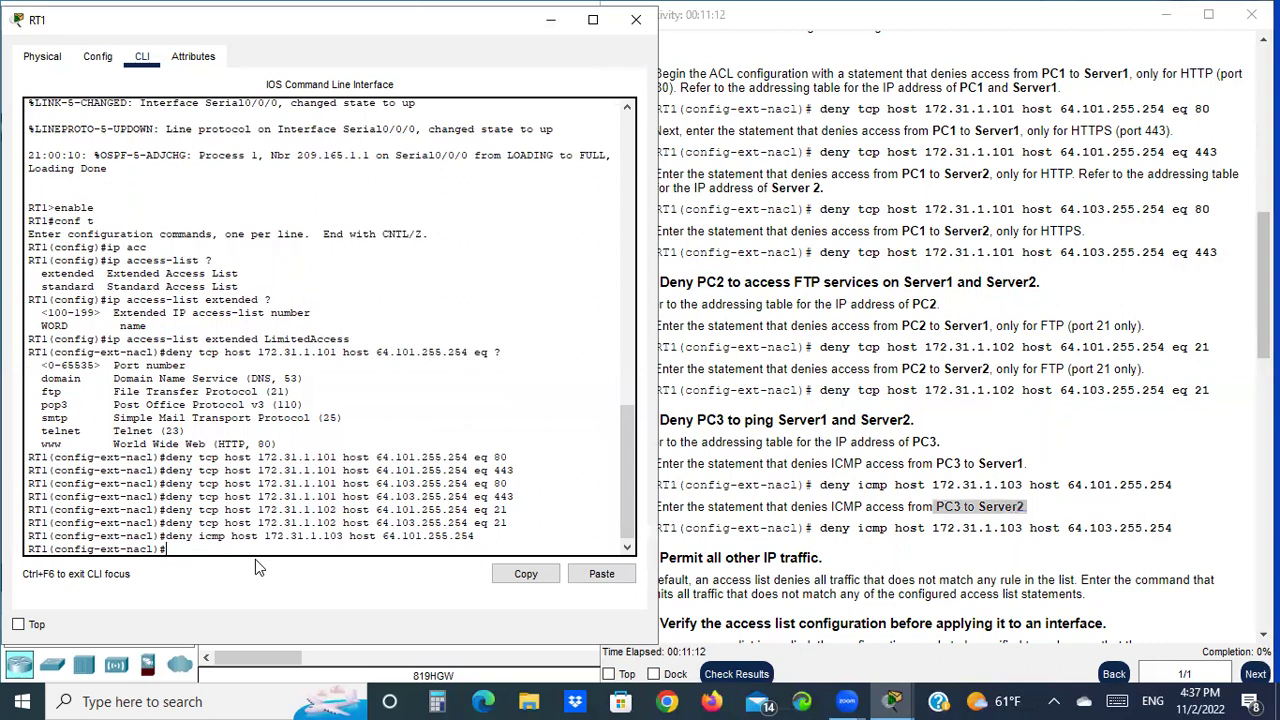
key(Up)
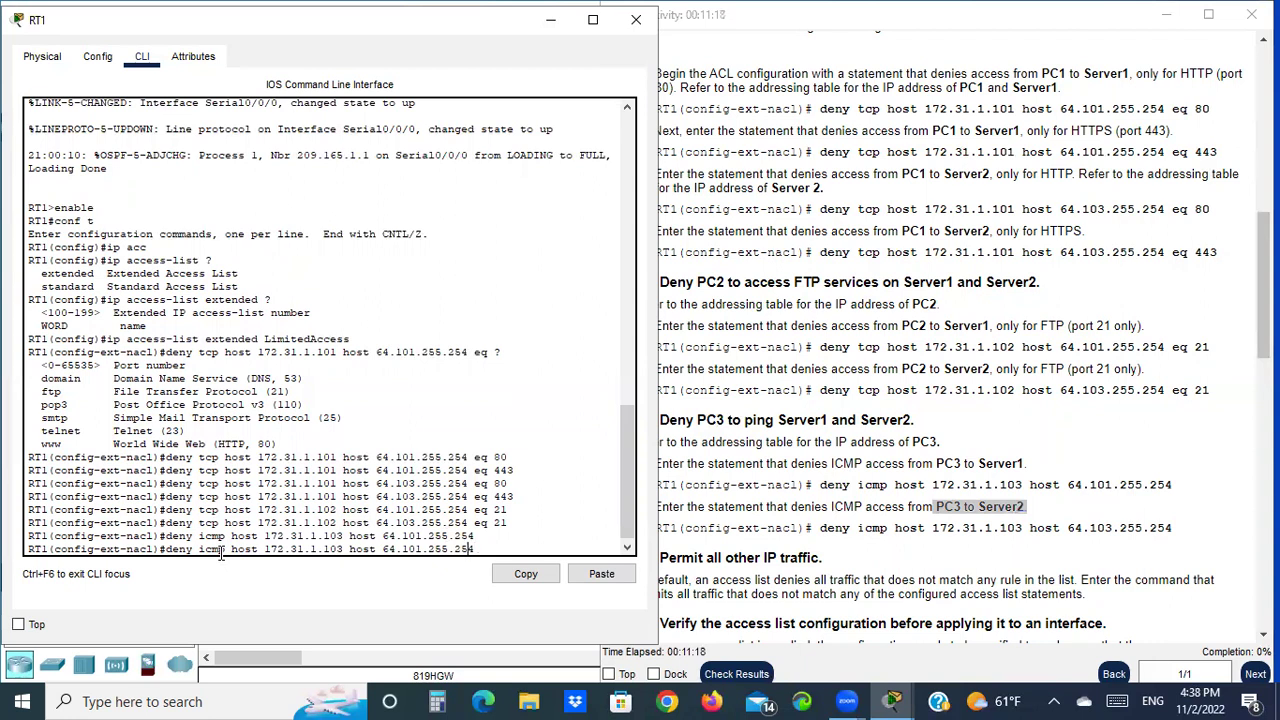
key(Left)
key(Left)
key(BackSpace)
text(3)
key(Return)
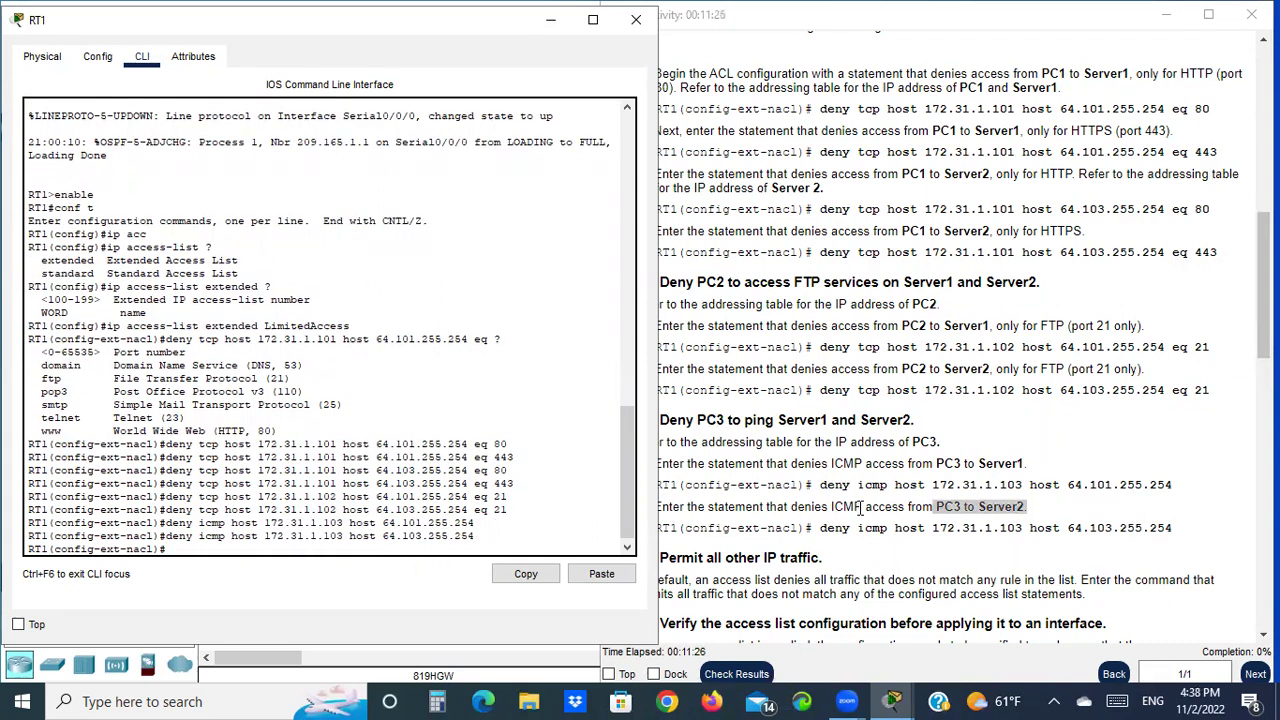
Read the activity instructions through Step 4 on permitting all remaining traffic
click(828, 506)
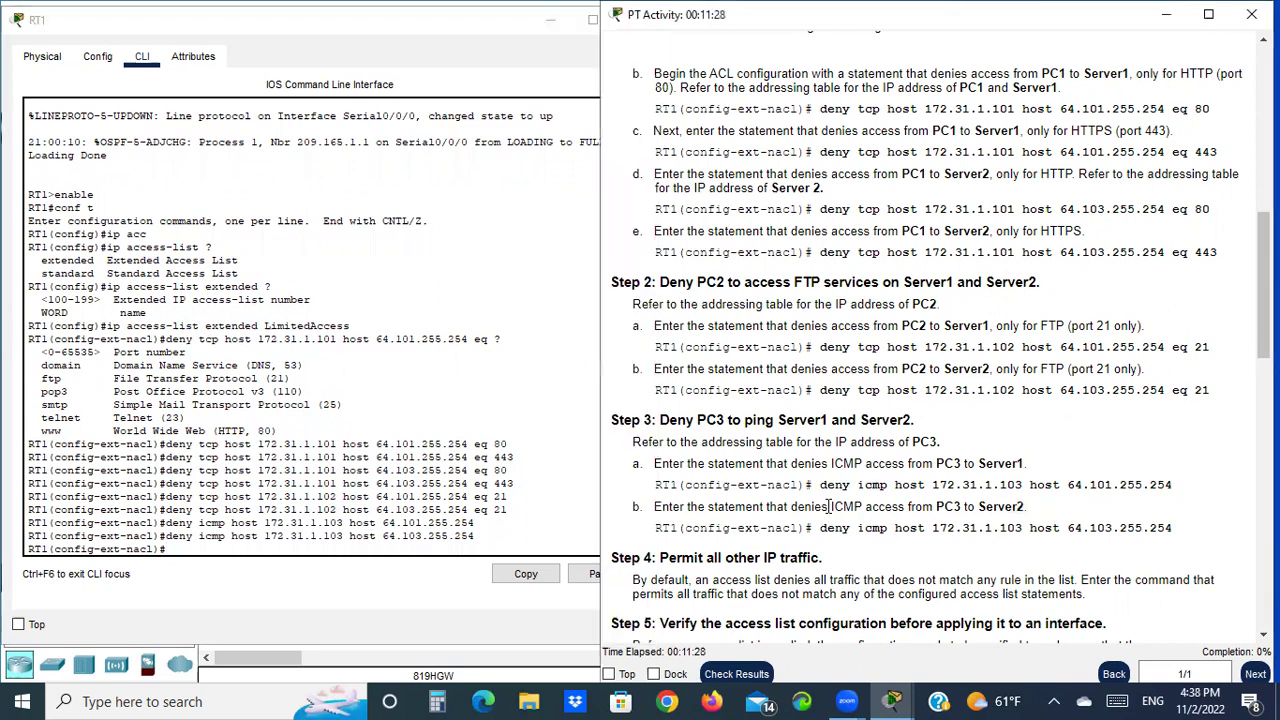
drag(878, 527, 934, 527)
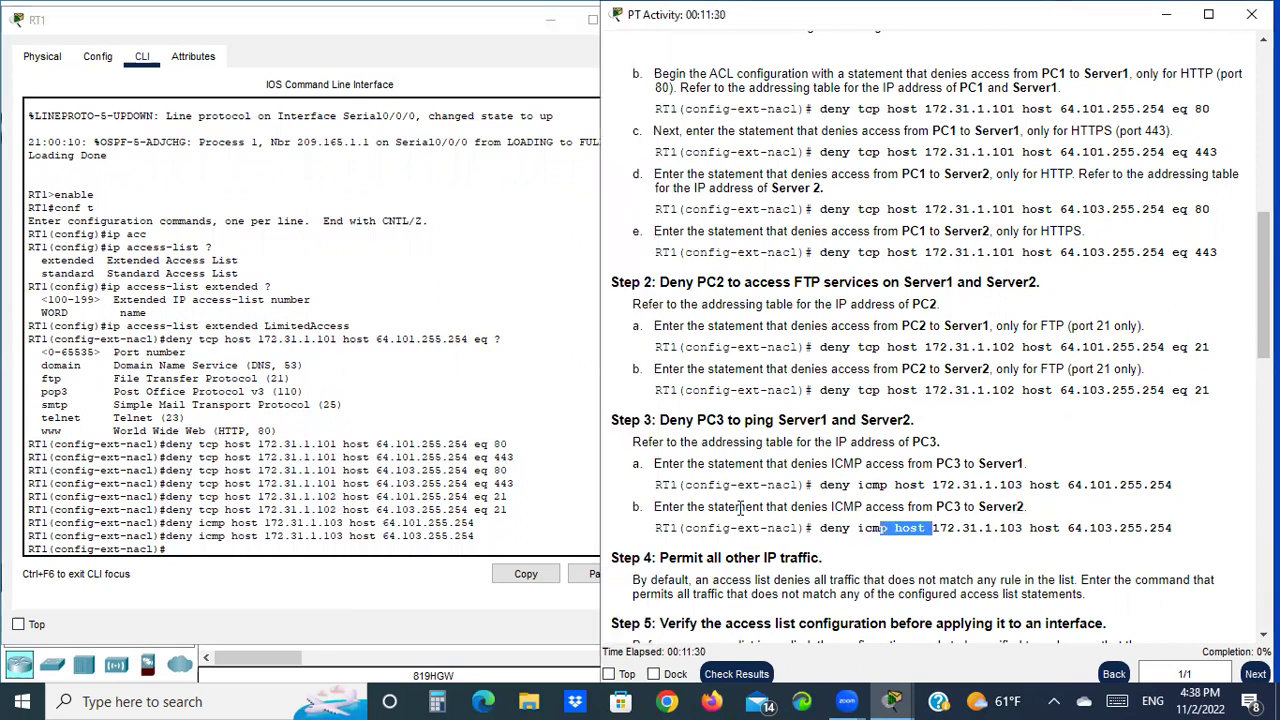
scroll(762, 527, down, 3)
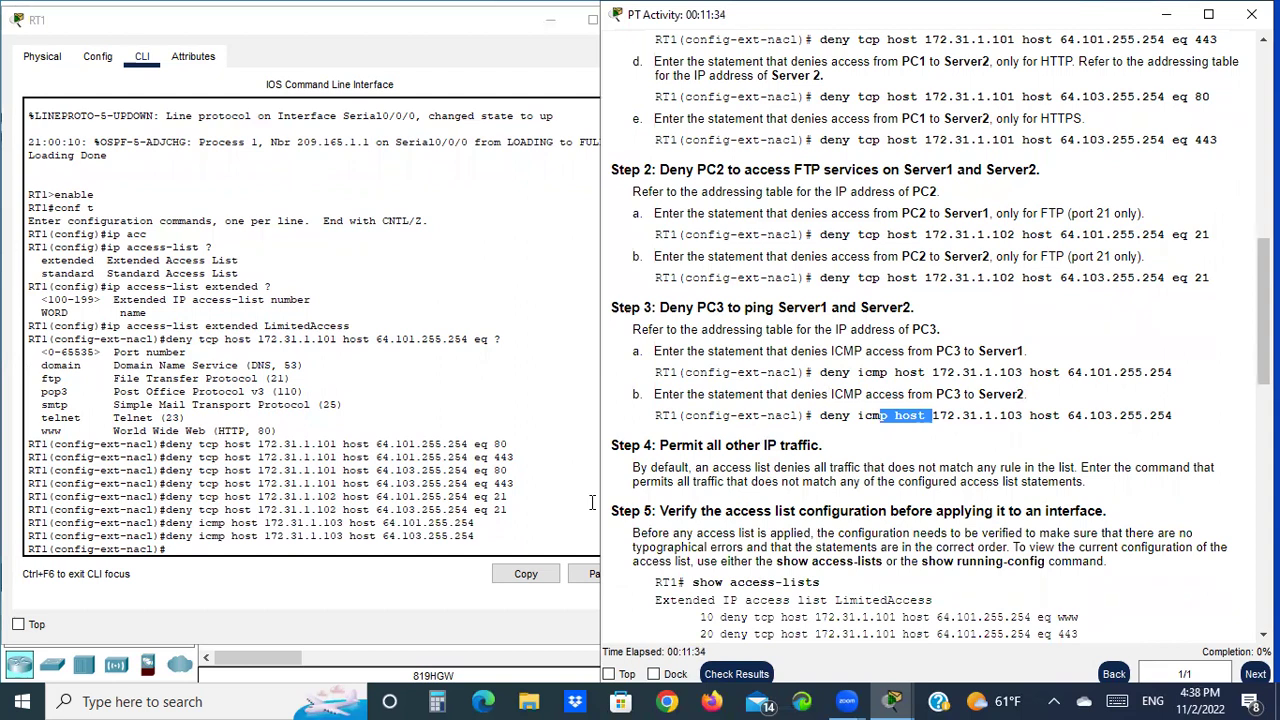
click(620, 446)
drag(621, 446, 645, 446)
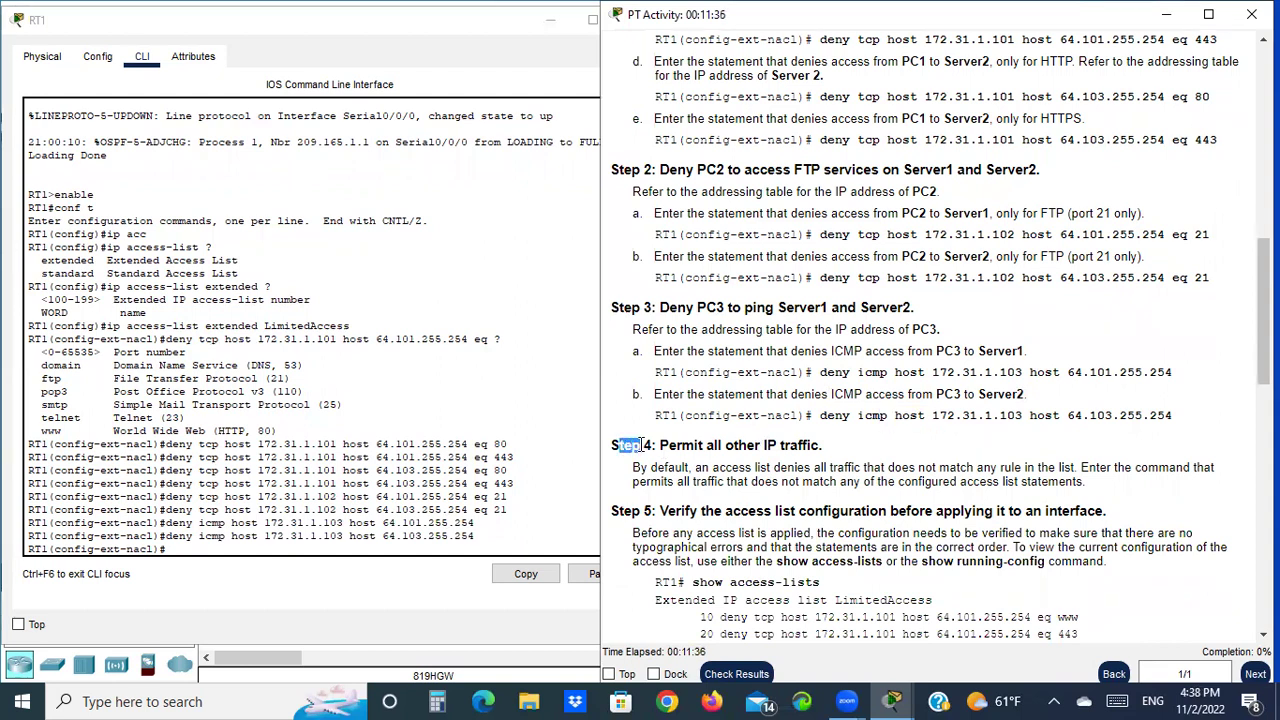
scroll(840, 455, down, 4)
scroll(835, 455, down, 1)
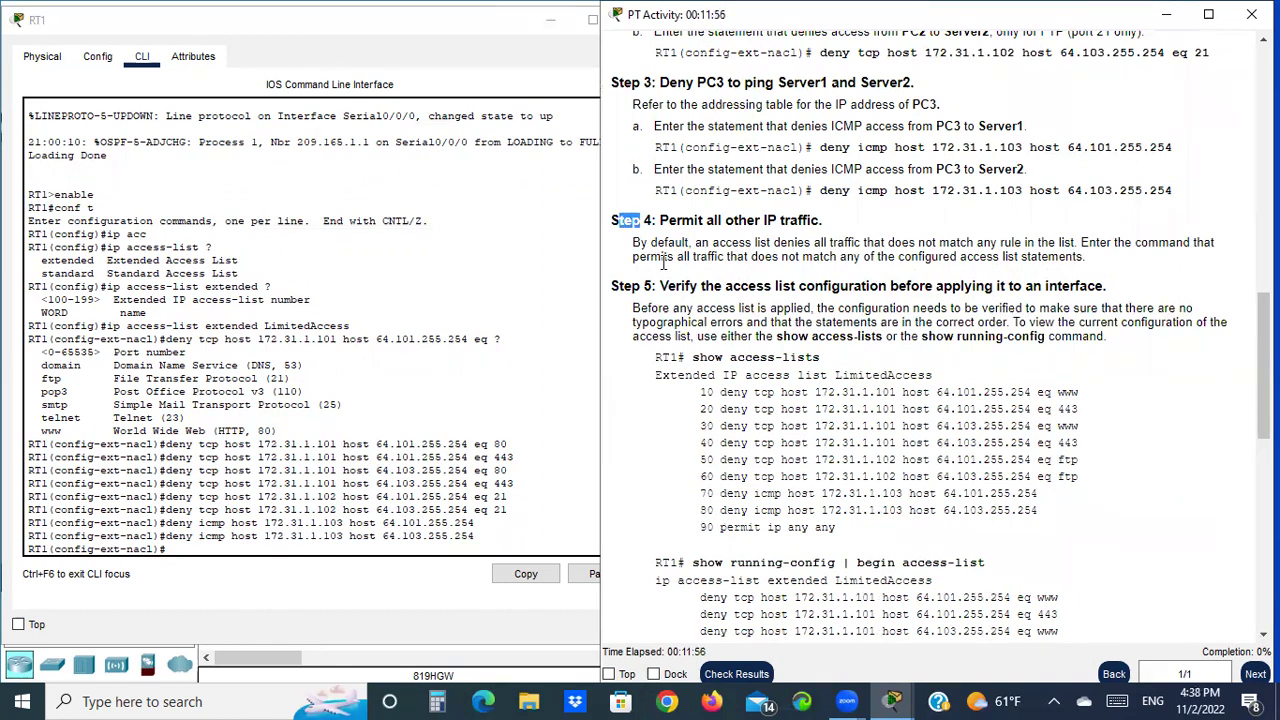
drag(661, 257, 750, 257)
Add permit ip any any as the final LimitedAccess statement on RT1
click(212, 546)
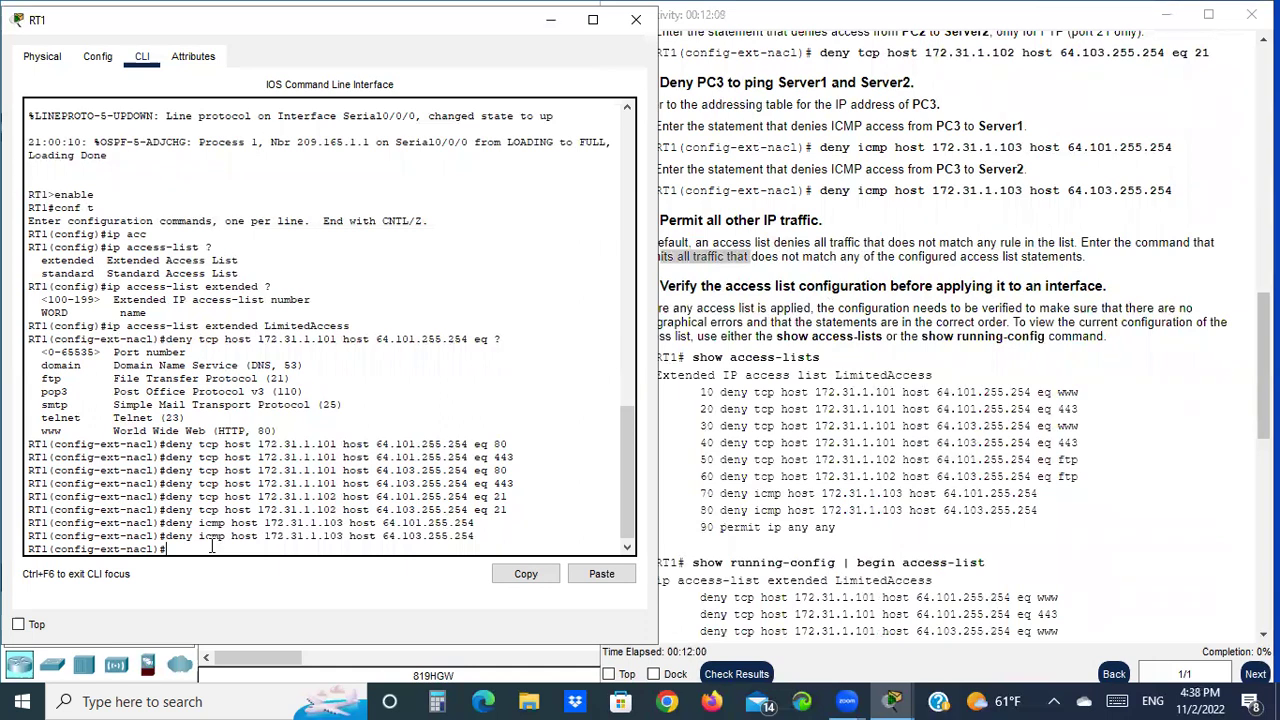
text(permit ip any any)
key(Return)
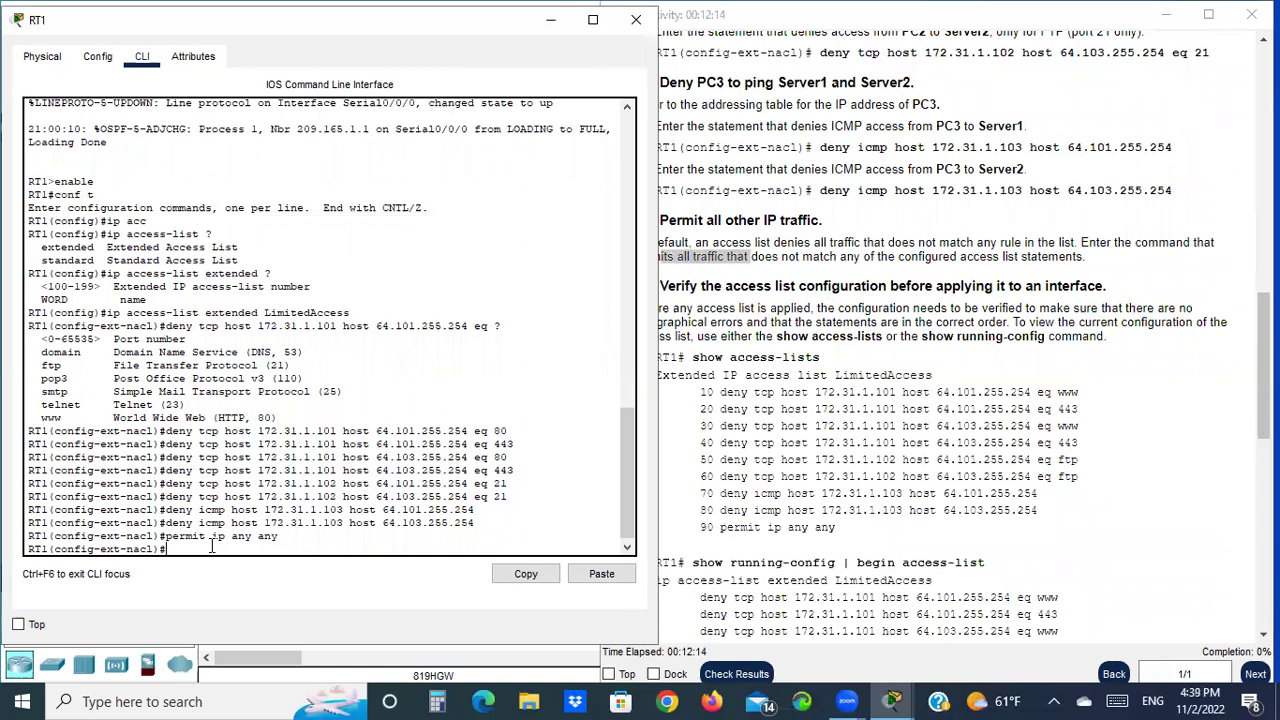
click(790, 302)
drag(678, 256, 788, 256)
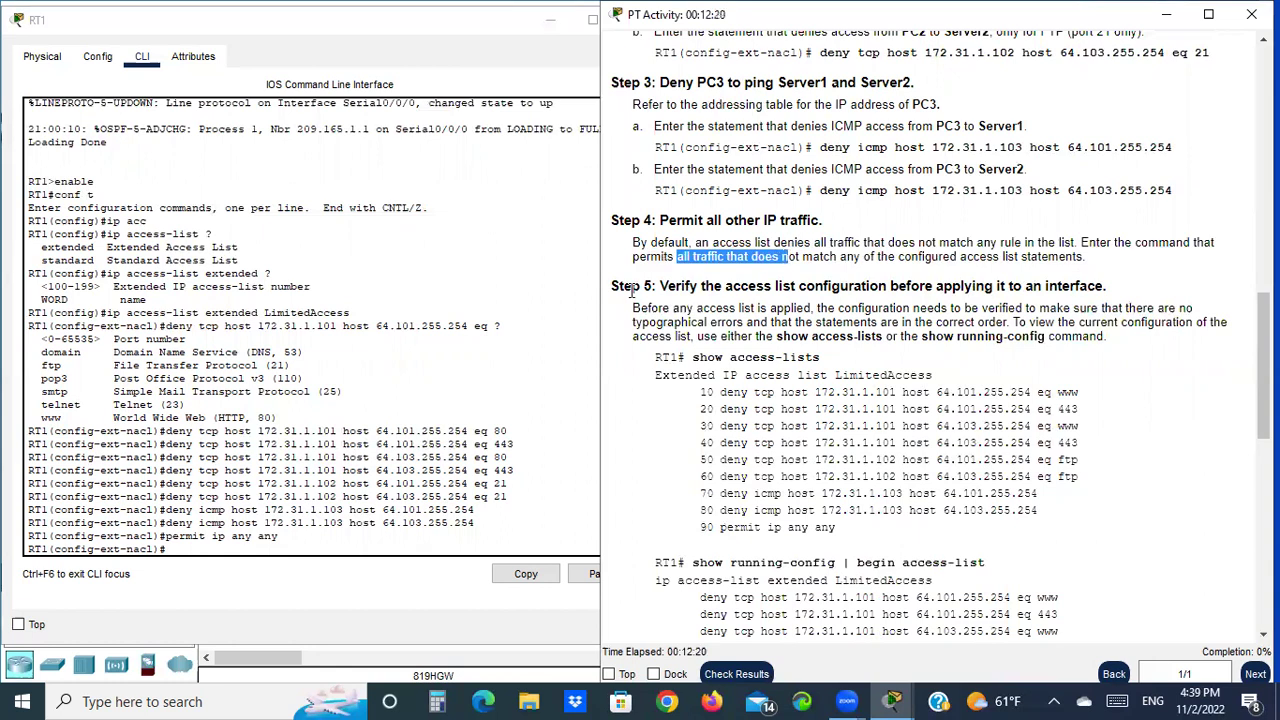
Read Step 5 about exiting configuration mode and refocus RT1's command line
drag(611, 286, 648, 286)
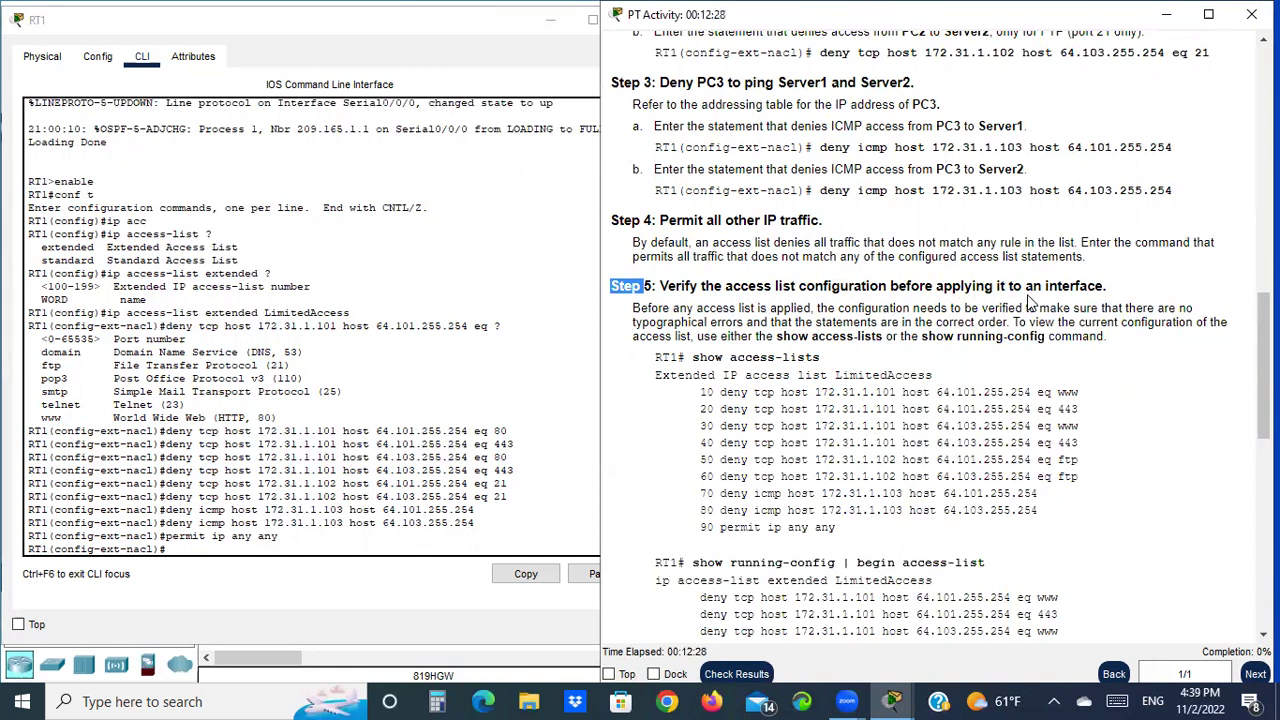
scroll(900, 338, down, 1)
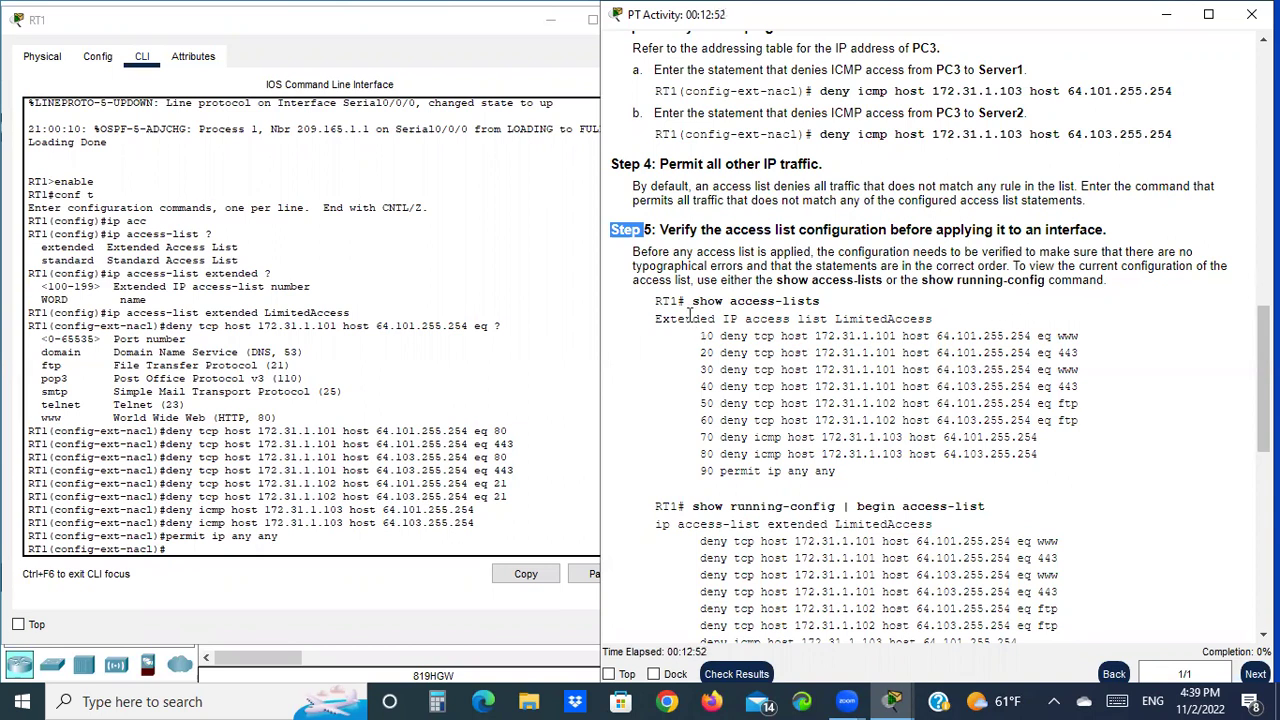
click(206, 549)
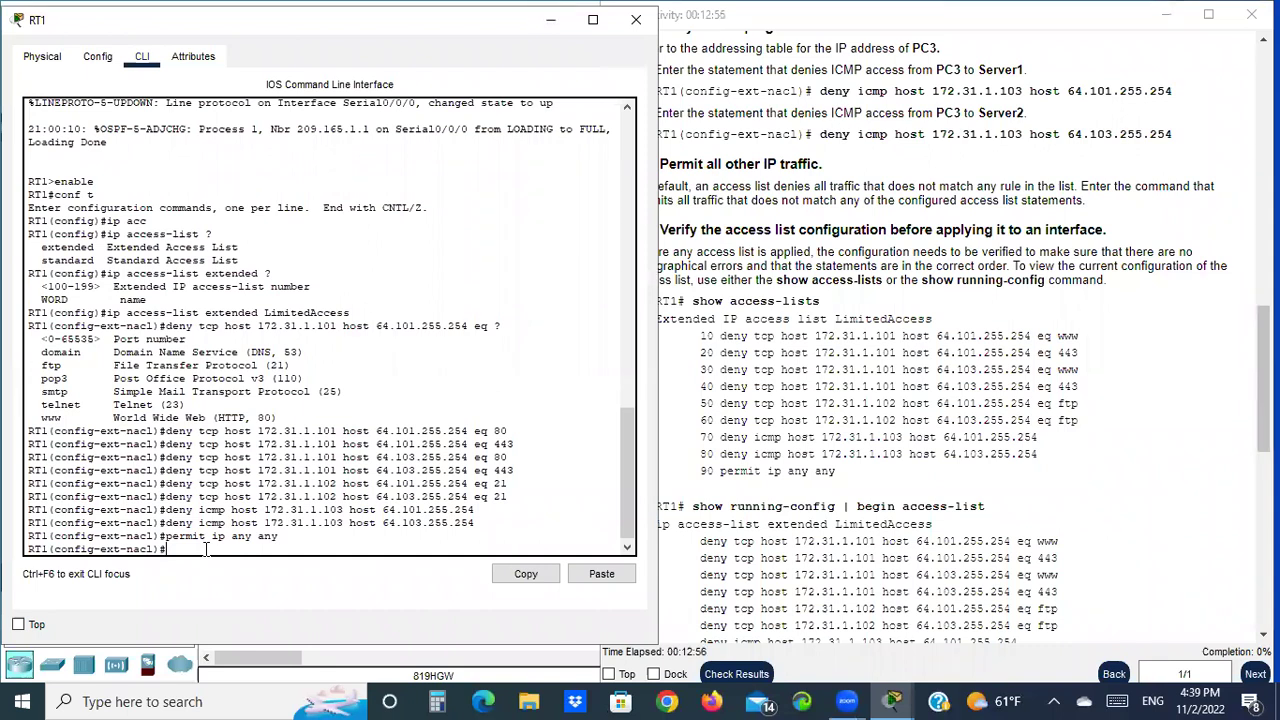
Exit configuration with end and list RT1's access lists, checking LimitedAccess entries 10–90
text(end)
key(Return)
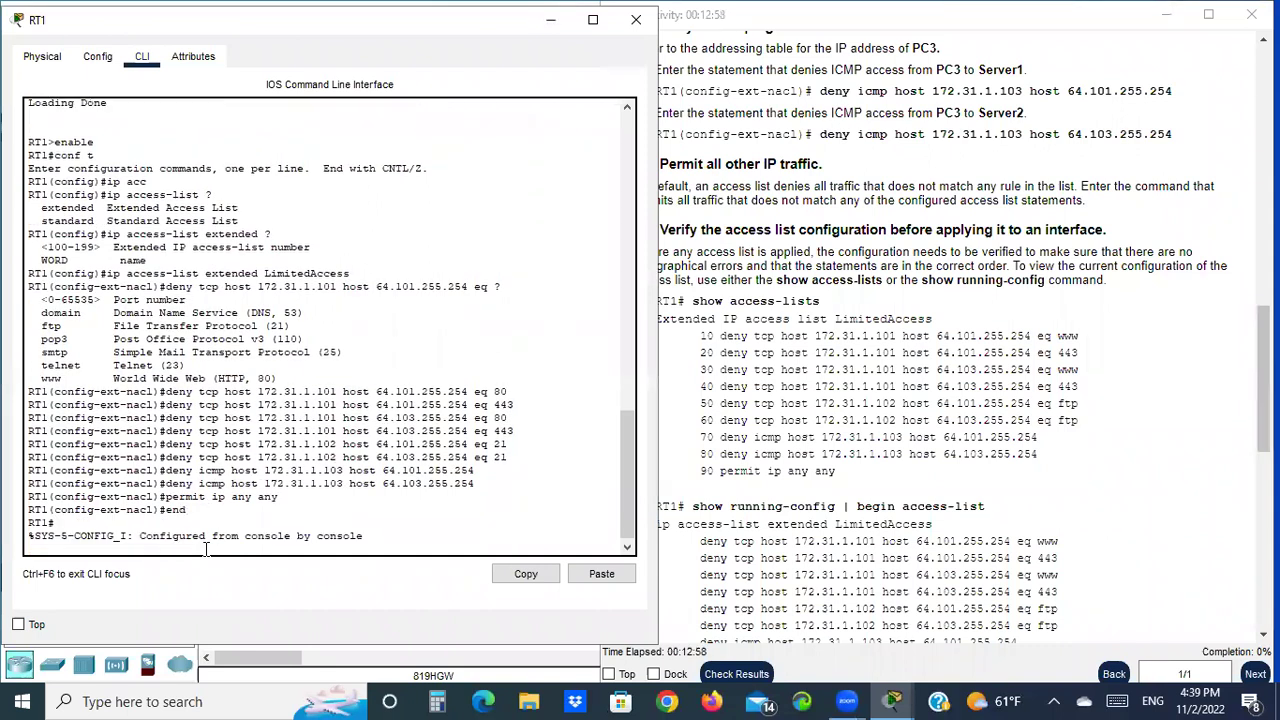
text(sh )
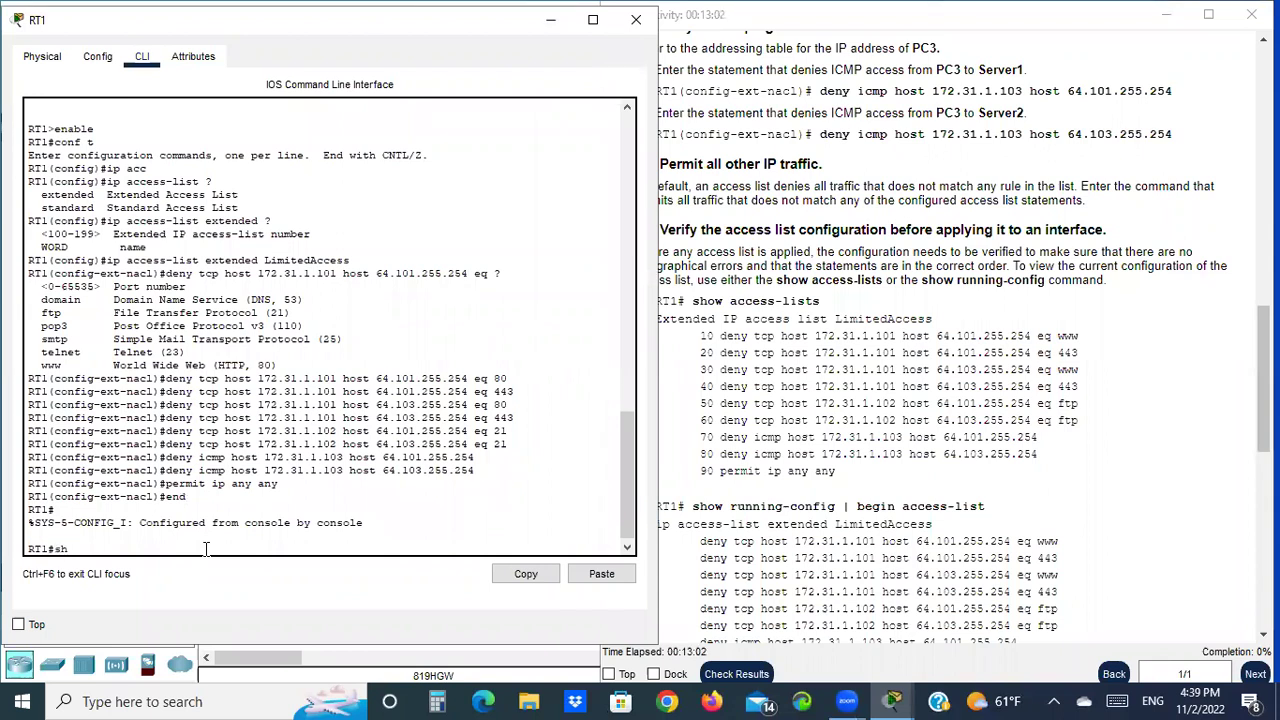
text(acc)
key(Tab)
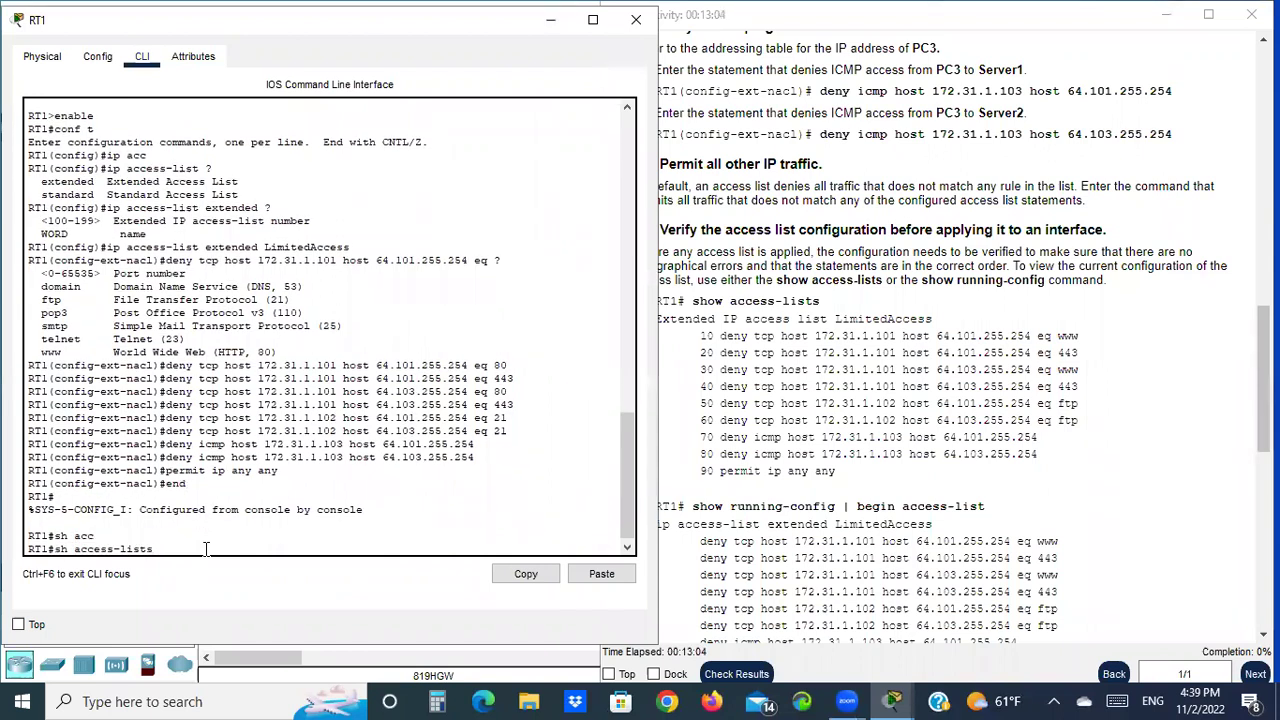
key(Return)
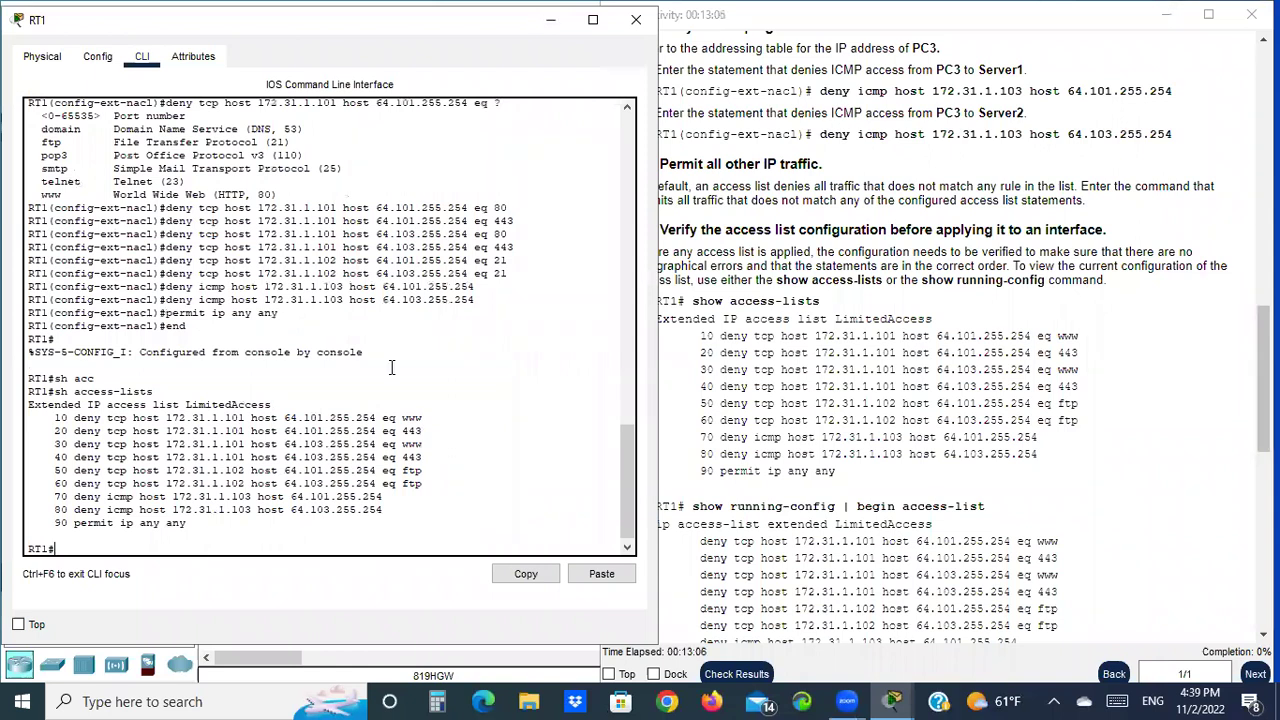
click(750, 341)
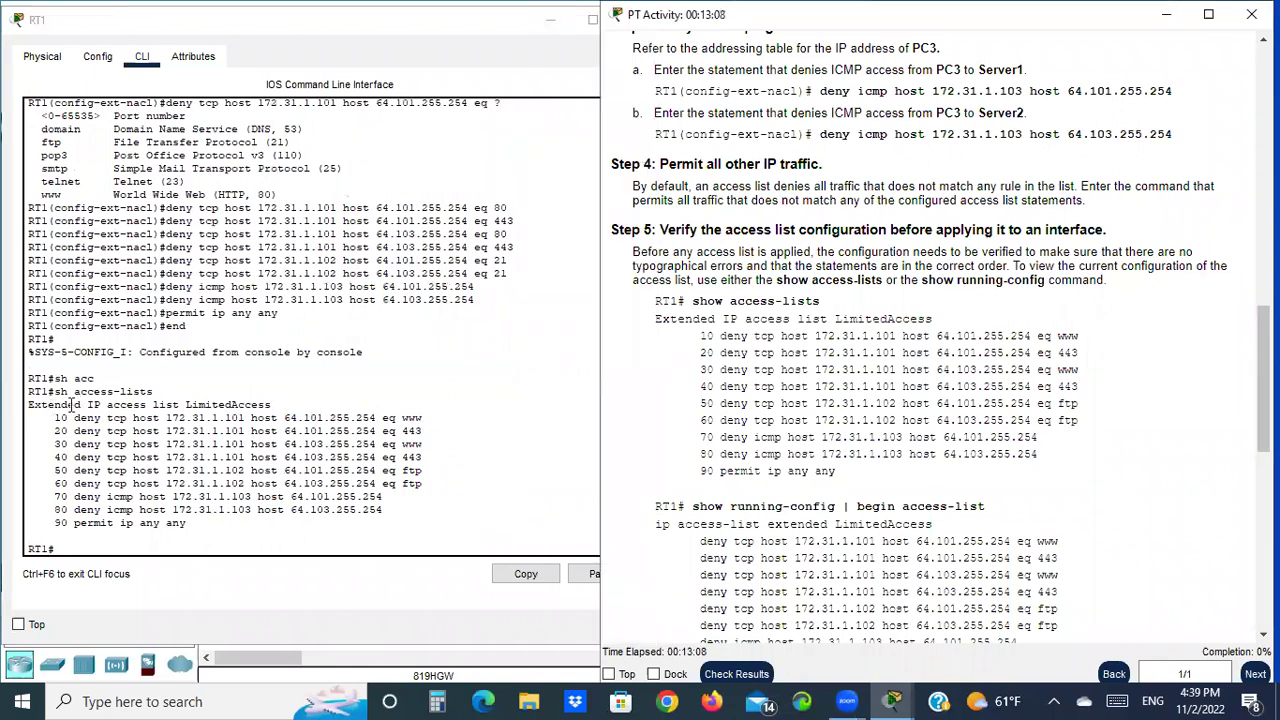
drag(183, 404, 278, 404)
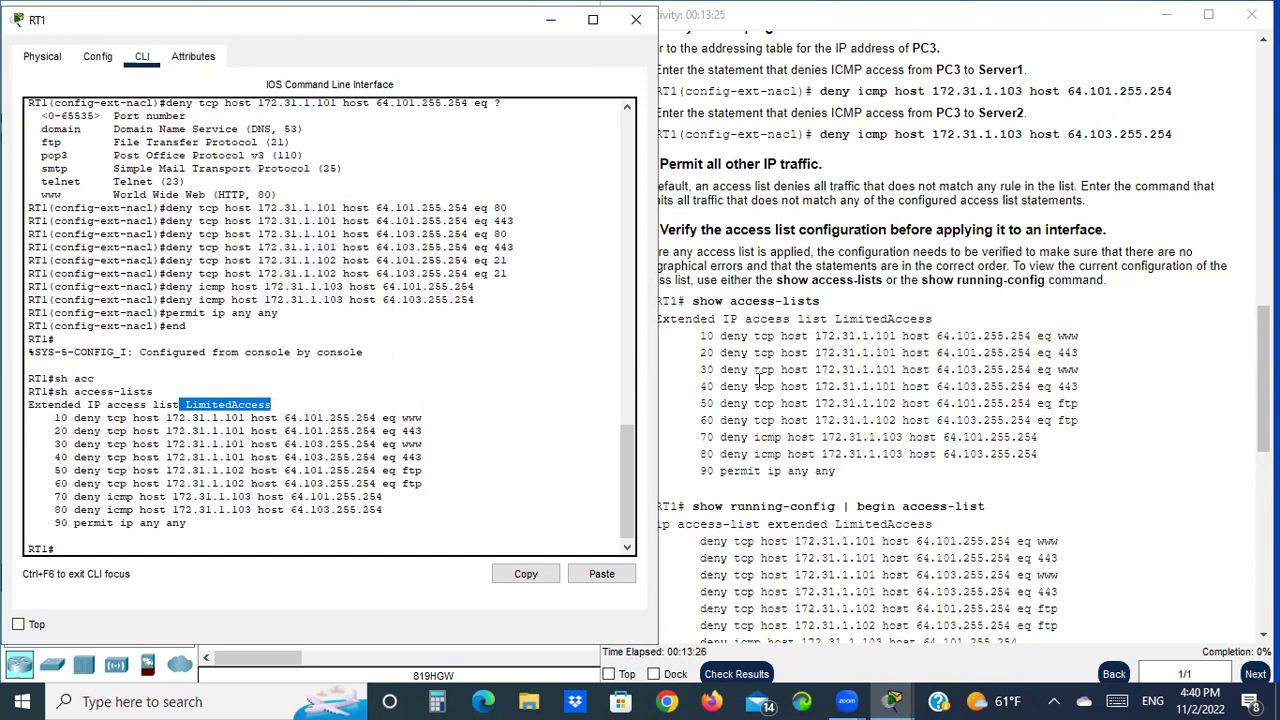
Enter 'sh run | begin acc' at RT1's privileged prompt
scroll(872, 438, down, 2)
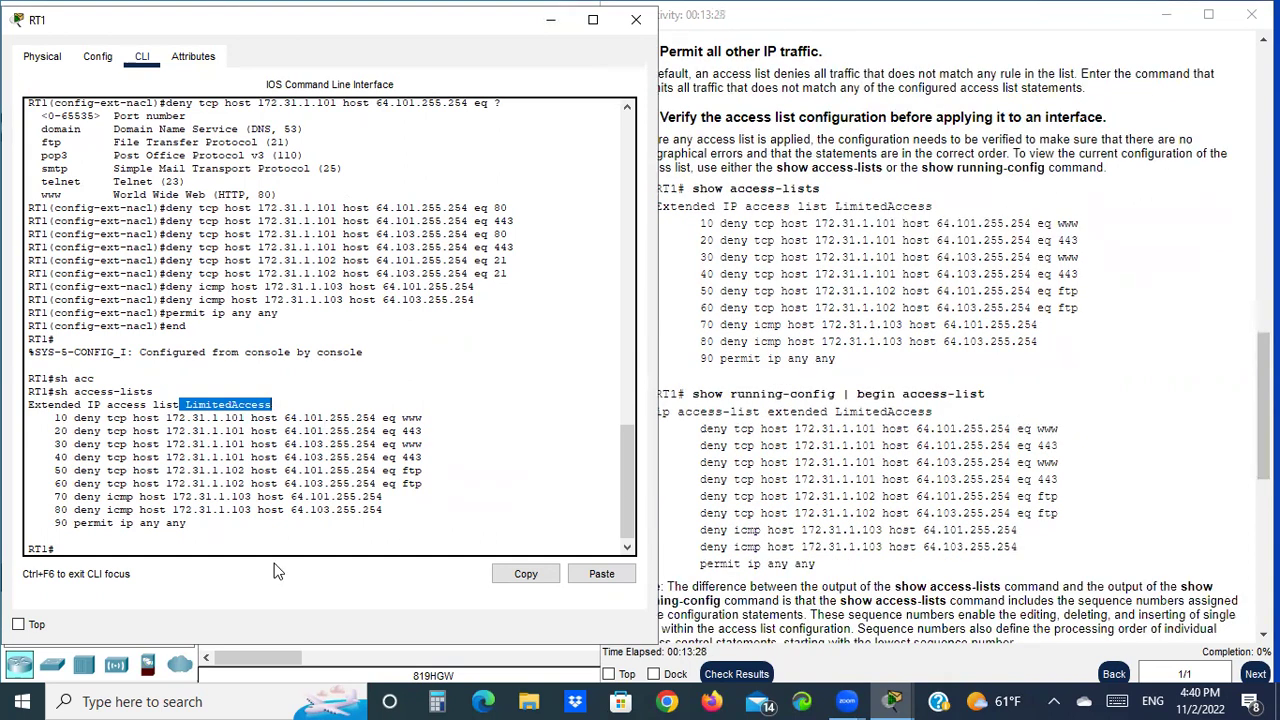
click(135, 543)
scroll(795, 480, down, 1)
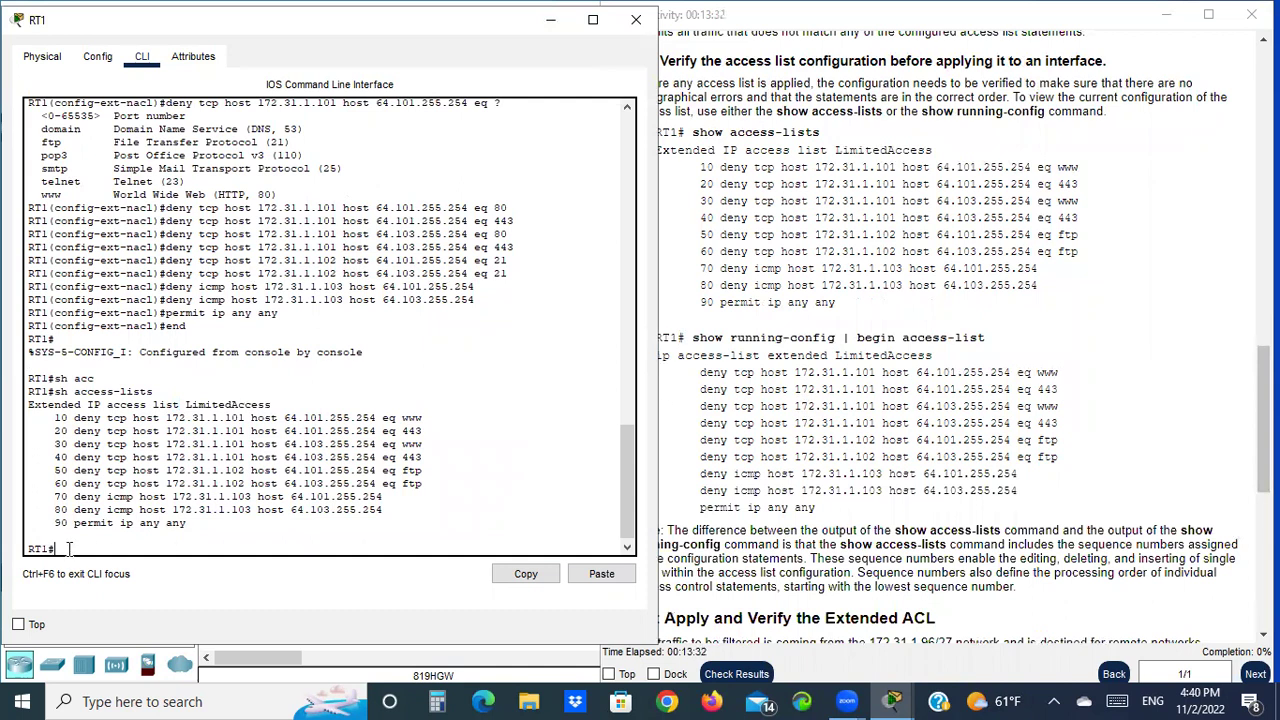
text(sh run | begin access-l)
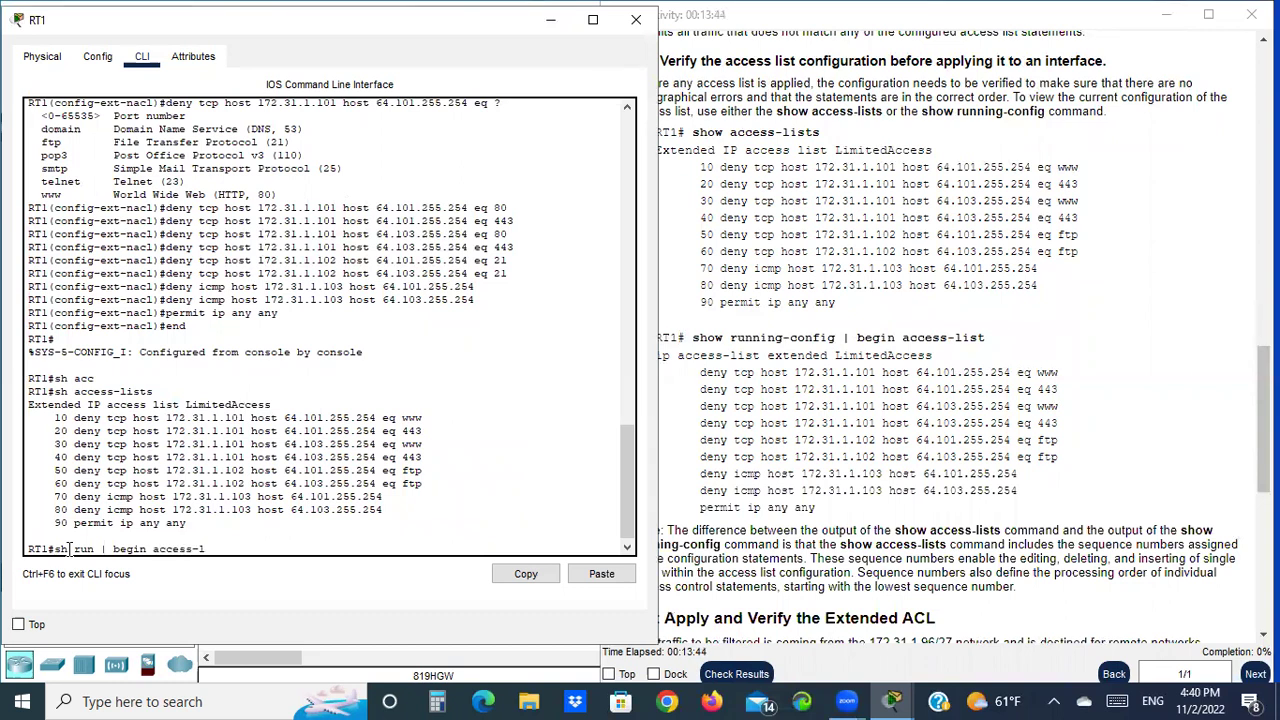
Run the command and page through LimitedAccess's nine statements, then compare against the instructions
key(Return)
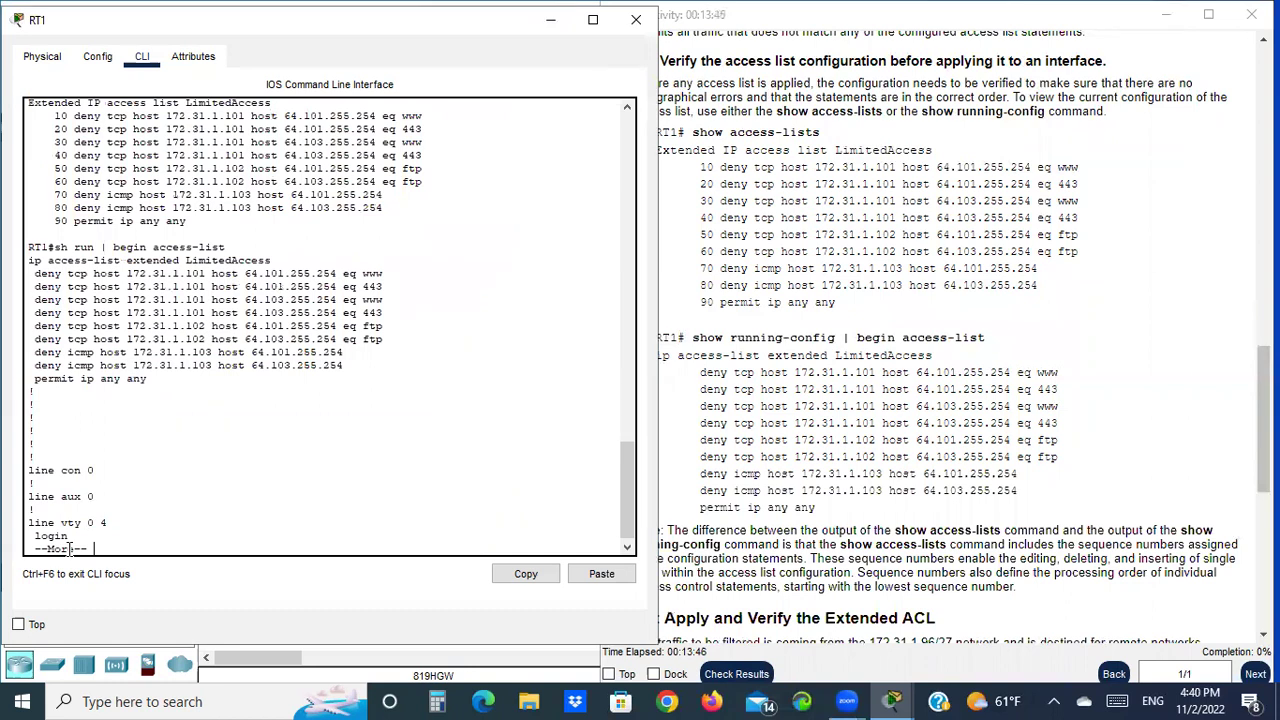
key(space)
scroll(76, 432, up, 2)
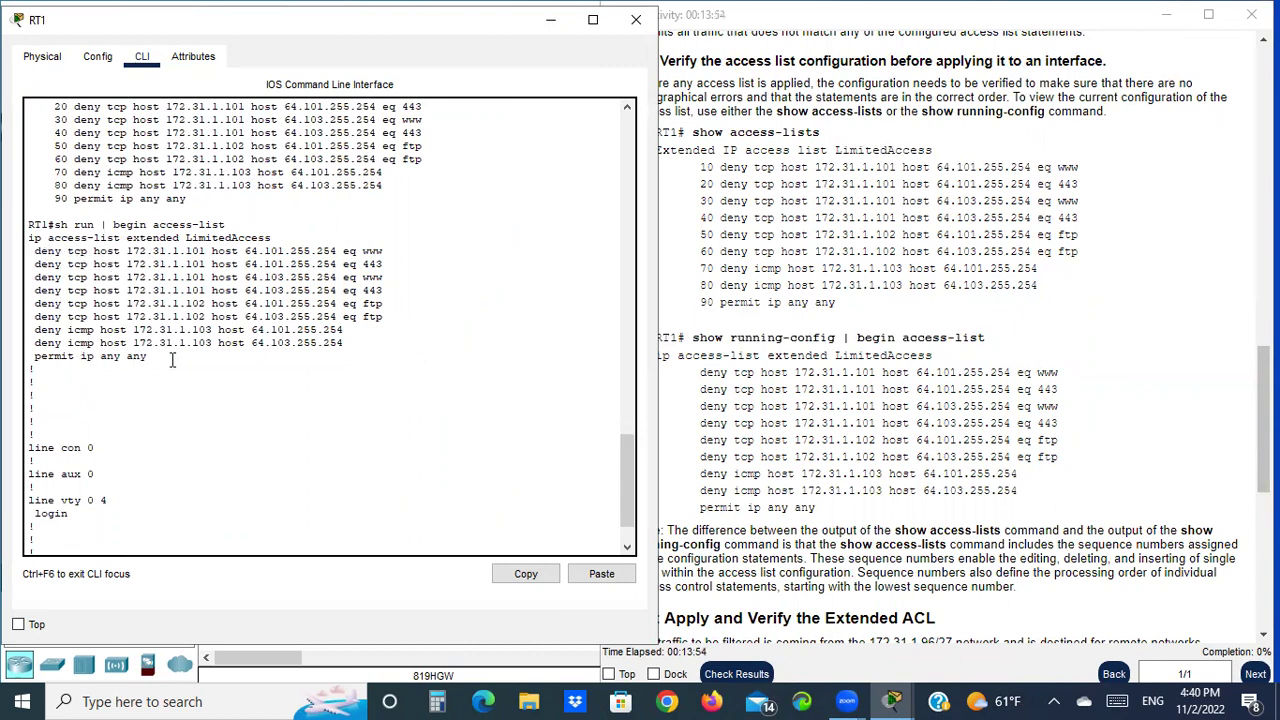
scroll(817, 472, down, 3)
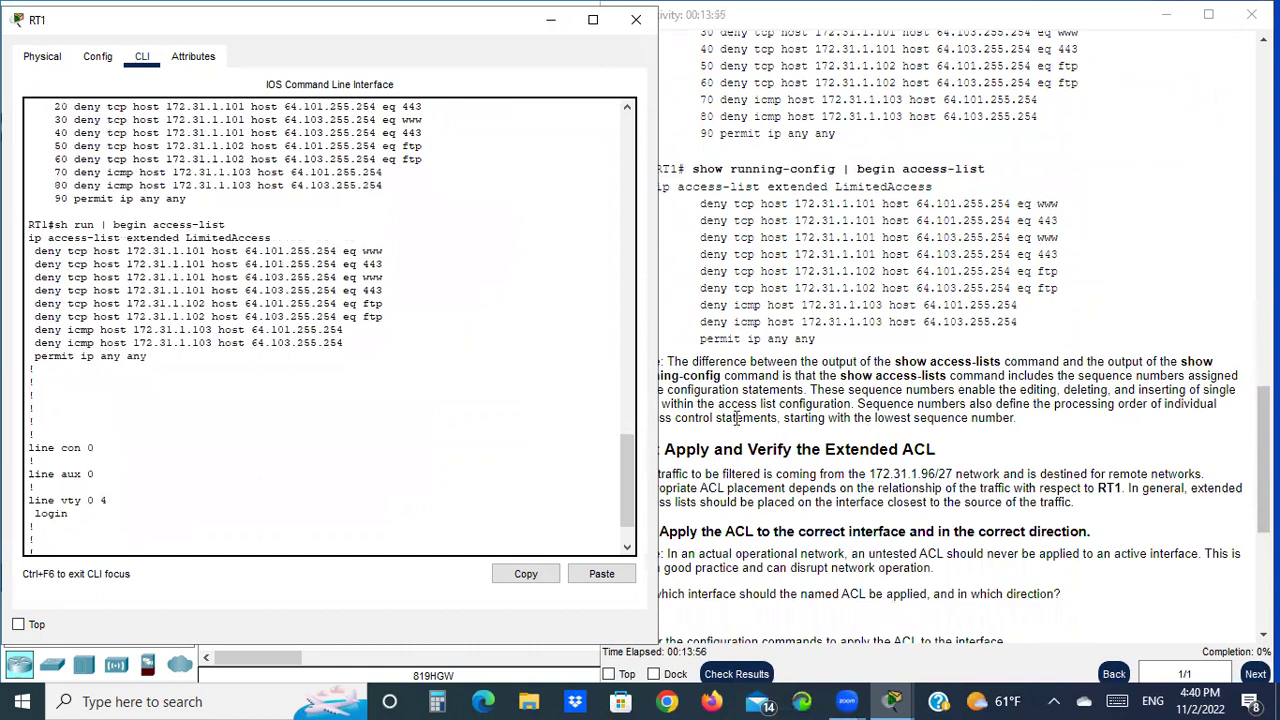
click(768, 403)
scroll(509, 409, up, 3)
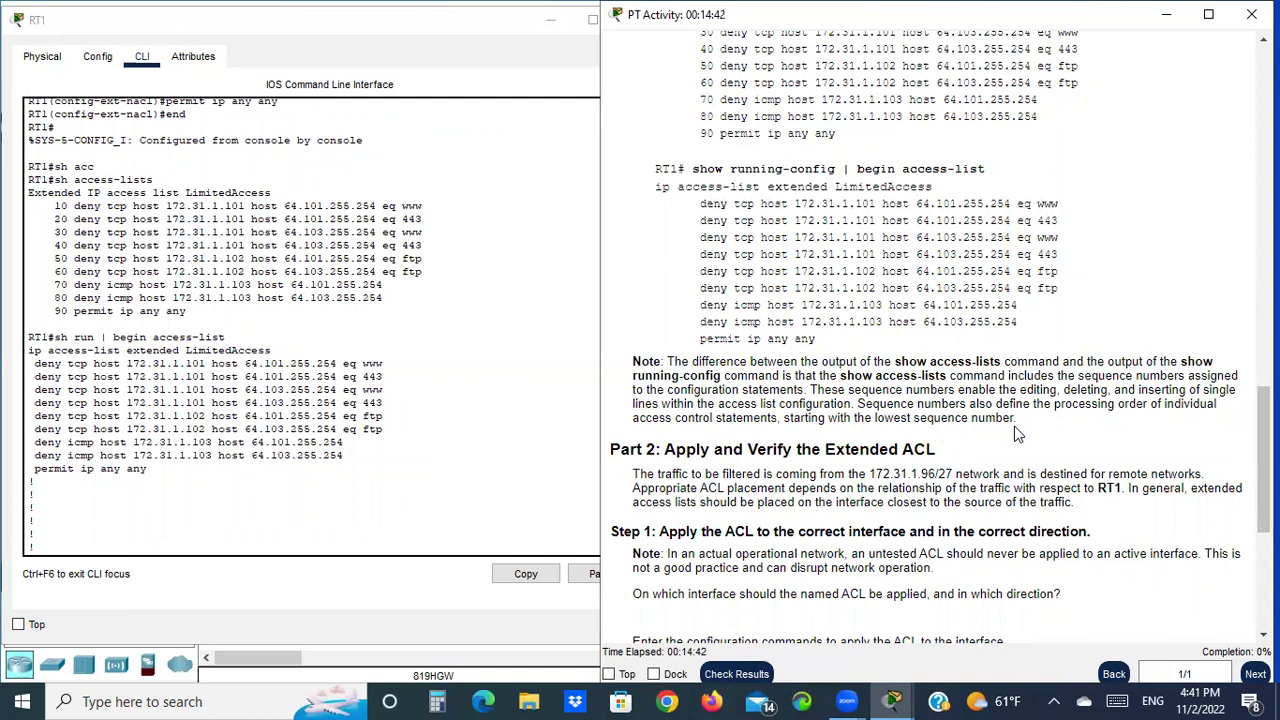
Check ACL entries 10 and 20 against the instructions, find Part 2, then return to the main window
drag(50, 205, 70, 212)
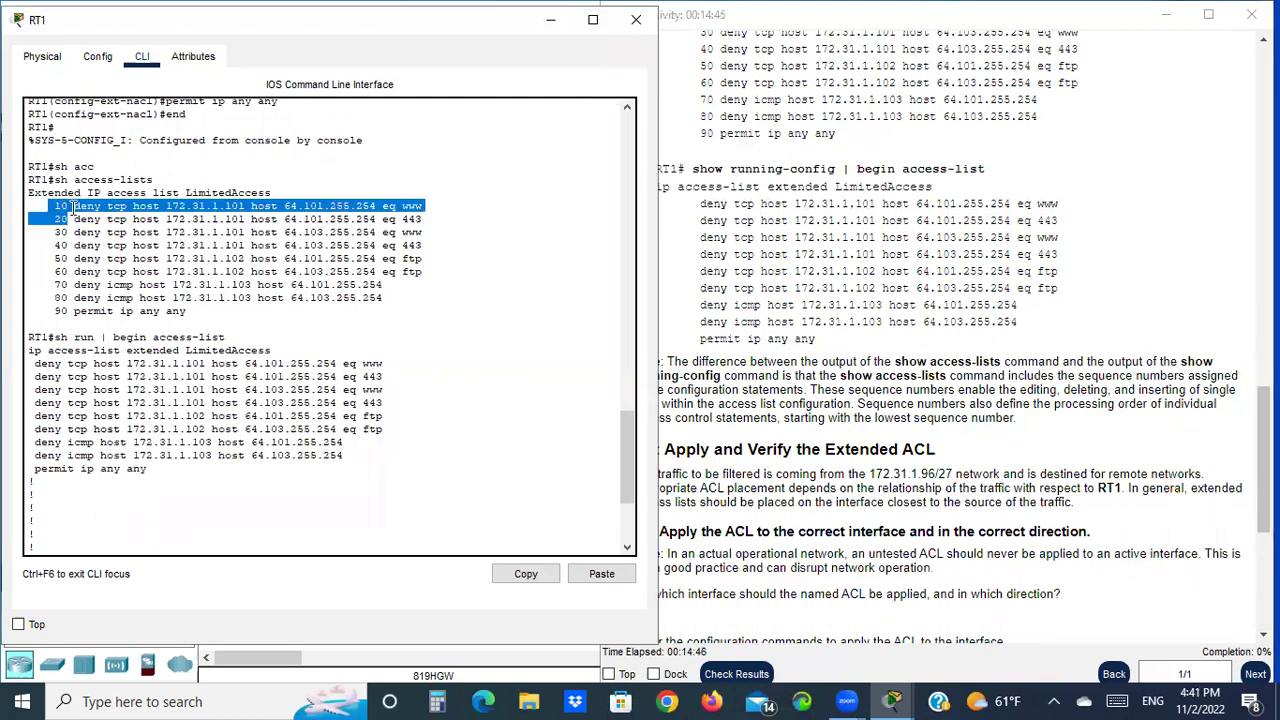
click(718, 428)
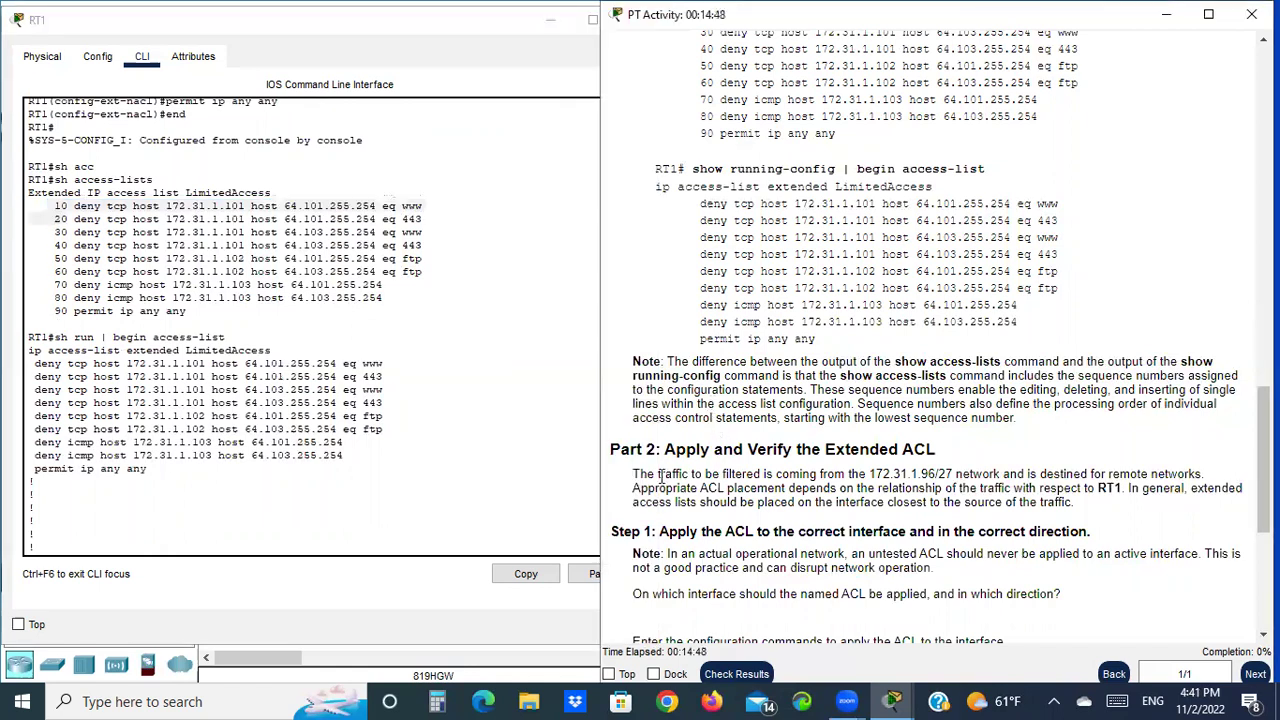
scroll(700, 435, down, 1)
drag(611, 340, 657, 338)
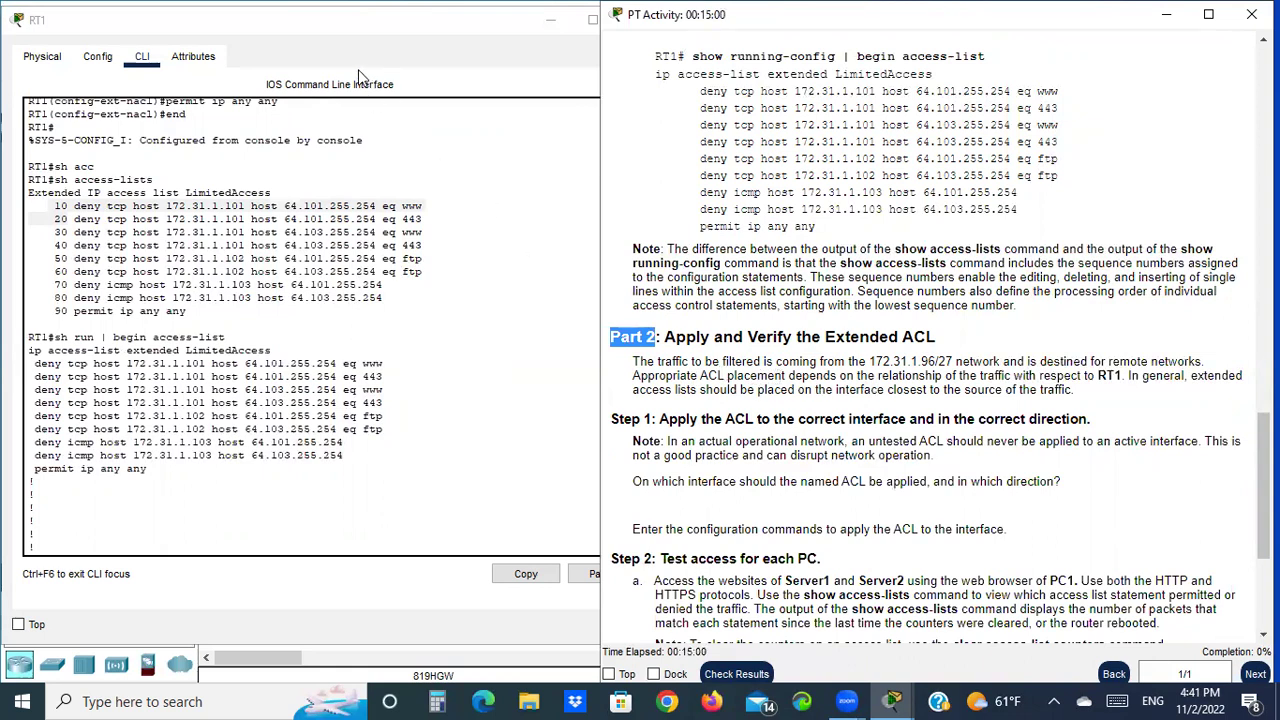
click(345, 27)
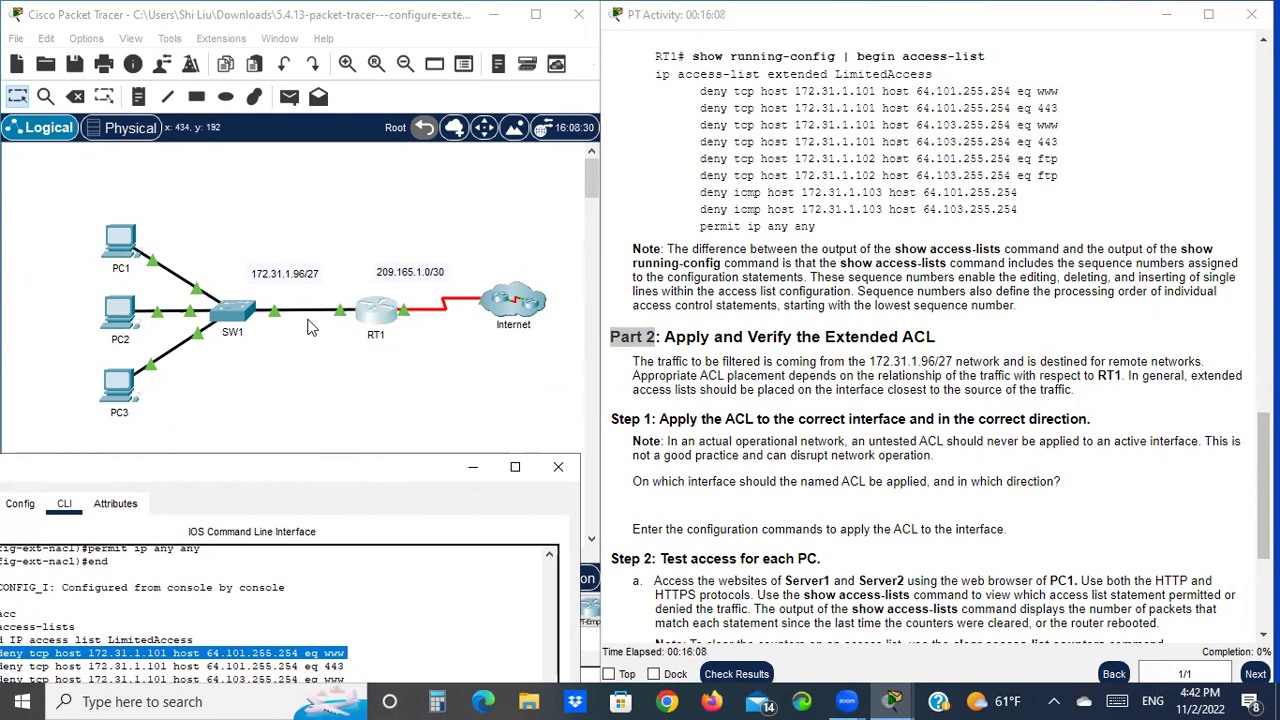
Select RT1 on the topology canvas to reopen its device window
click(308, 316)
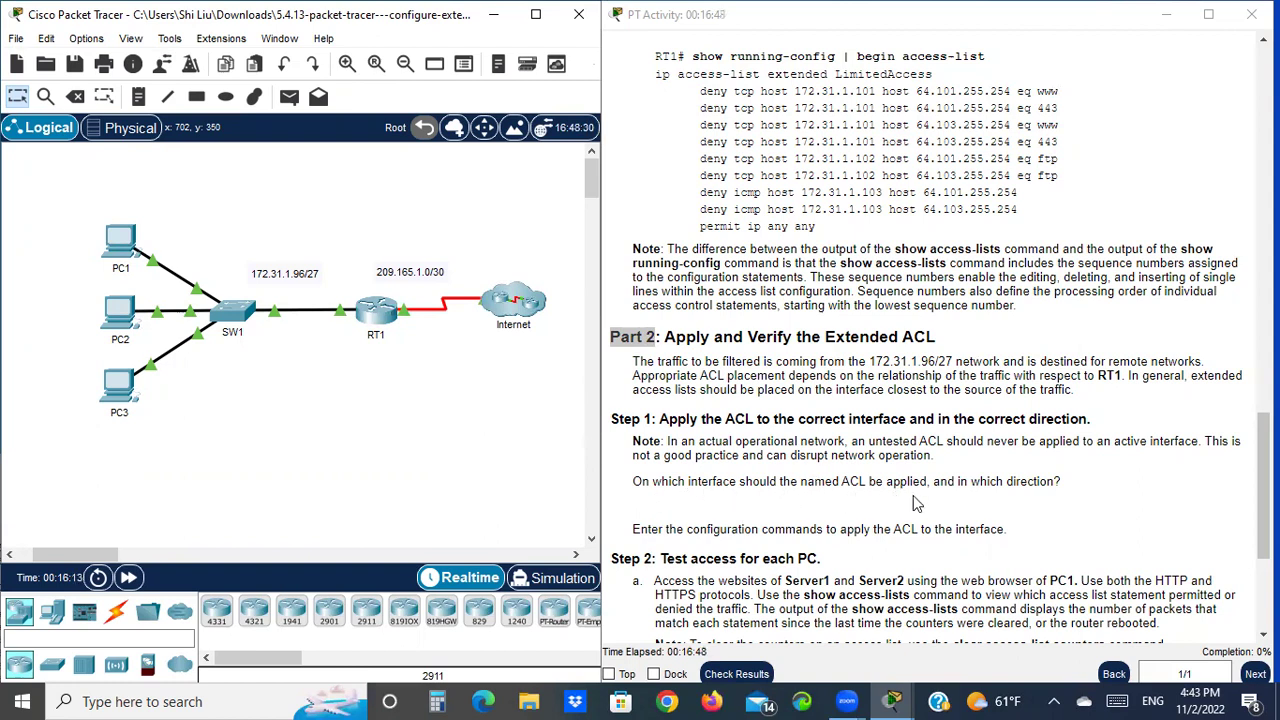
mouse_move(330, 315)
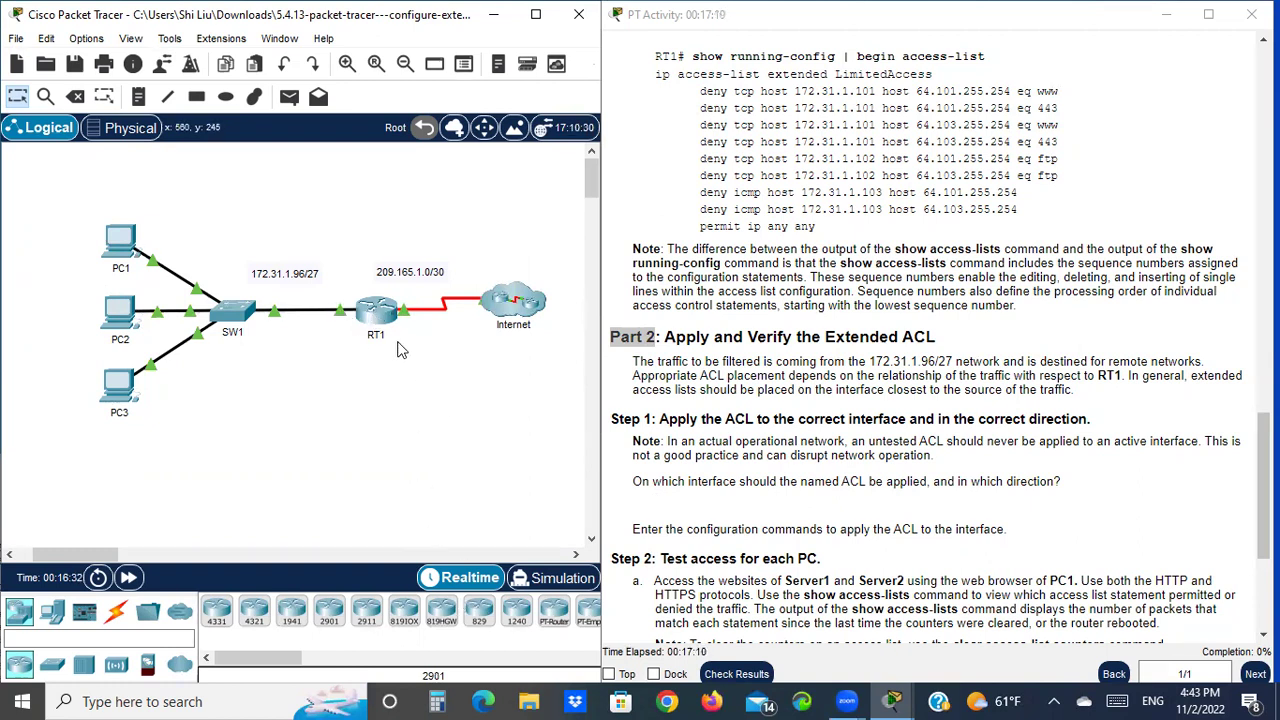
click(378, 315)
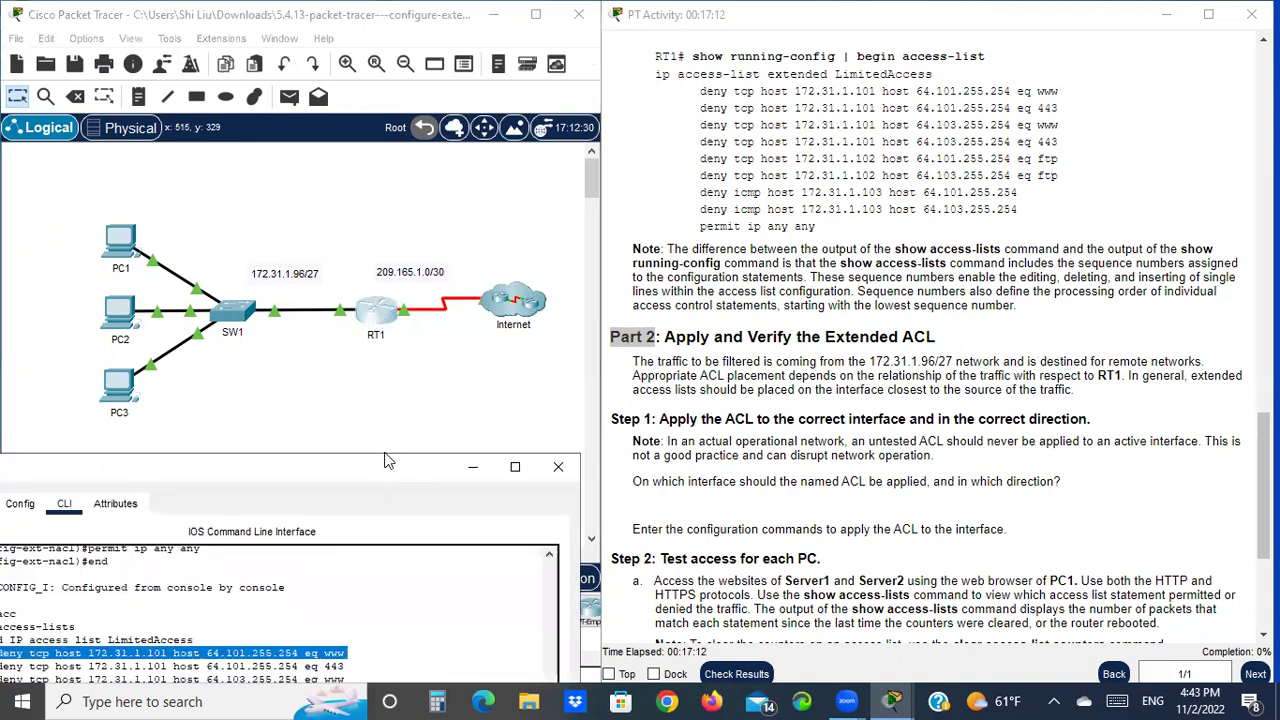
Move RT1's window to the top of the screen and get a fresh RT1# prompt
drag(388, 461, 465, 15)
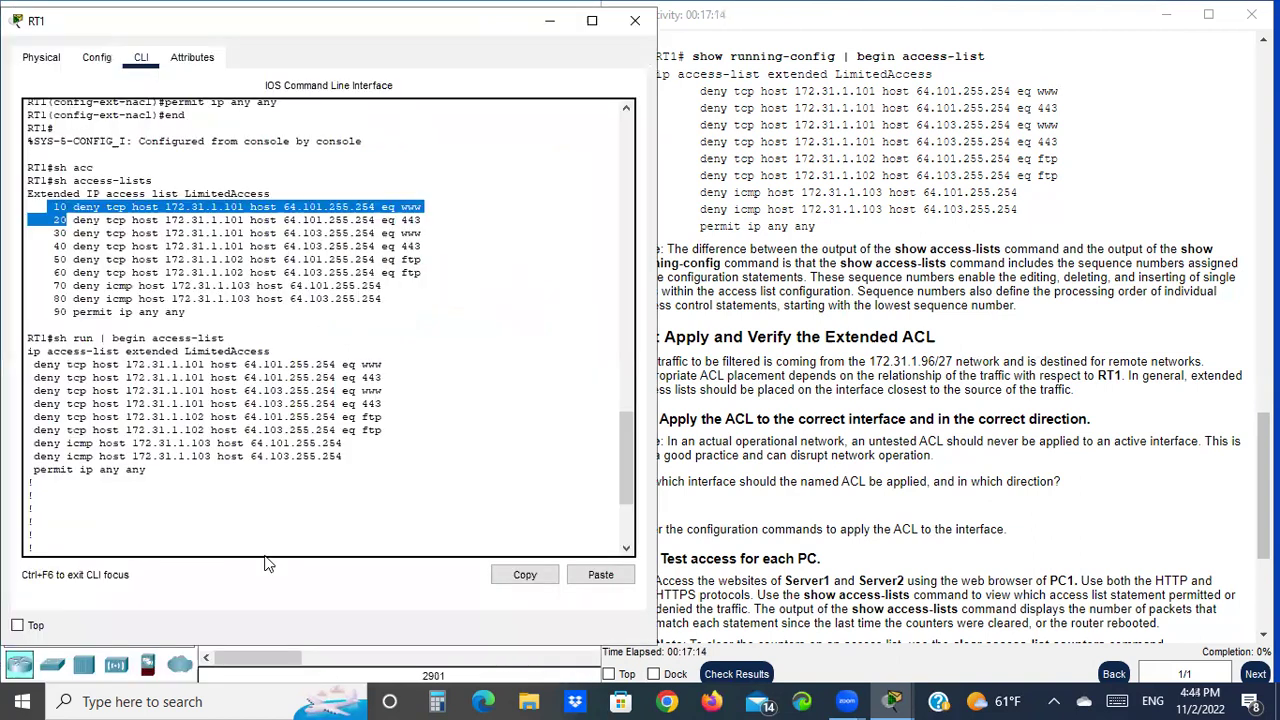
click(203, 535)
key(Return)
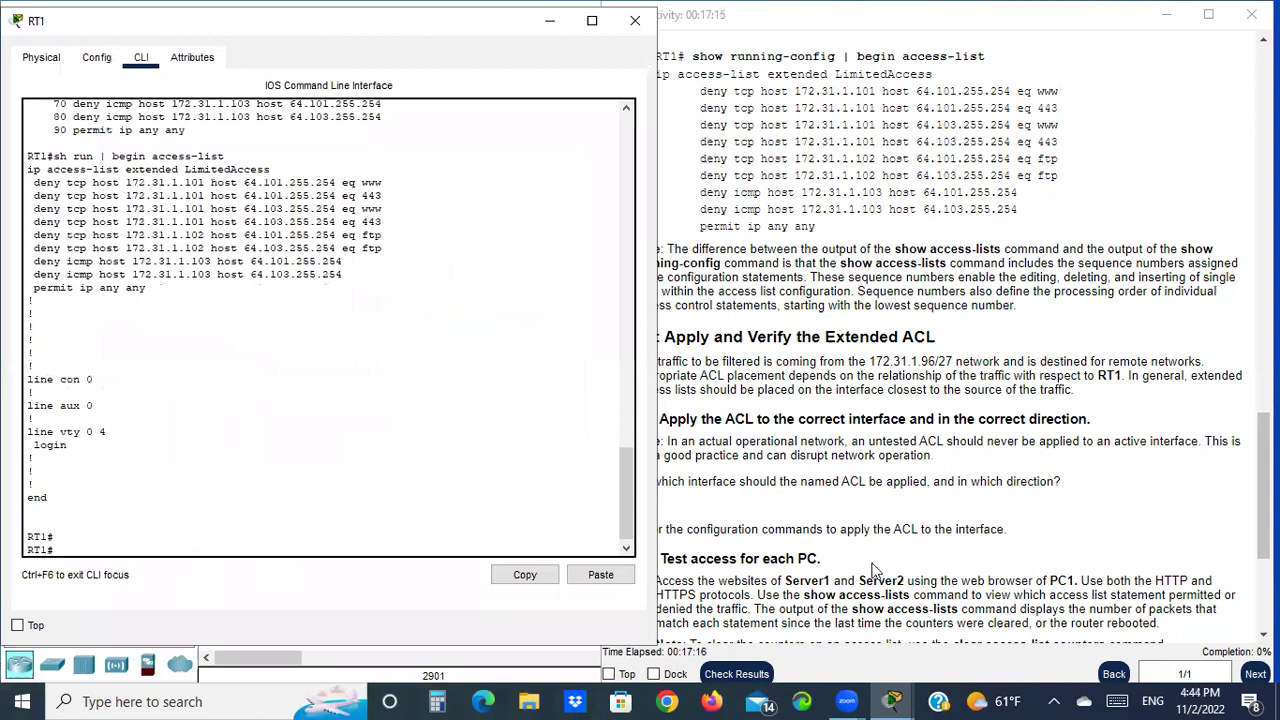
click(821, 506)
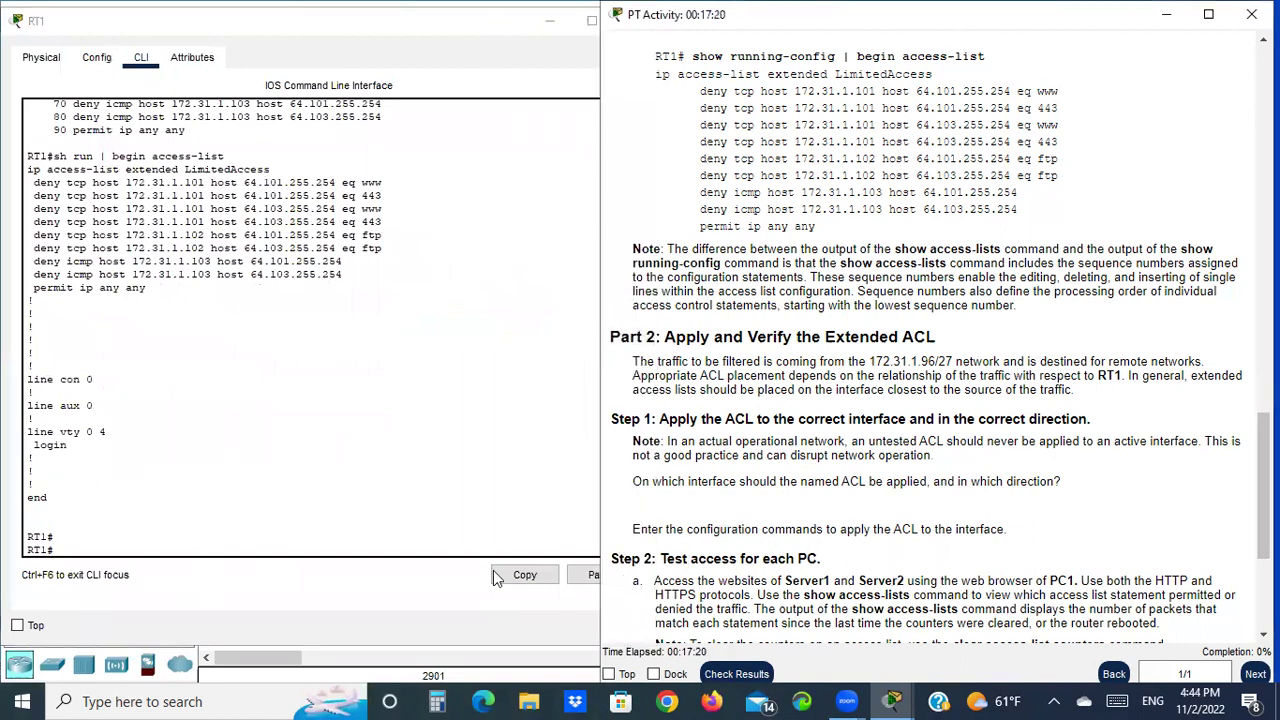
click(266, 547)
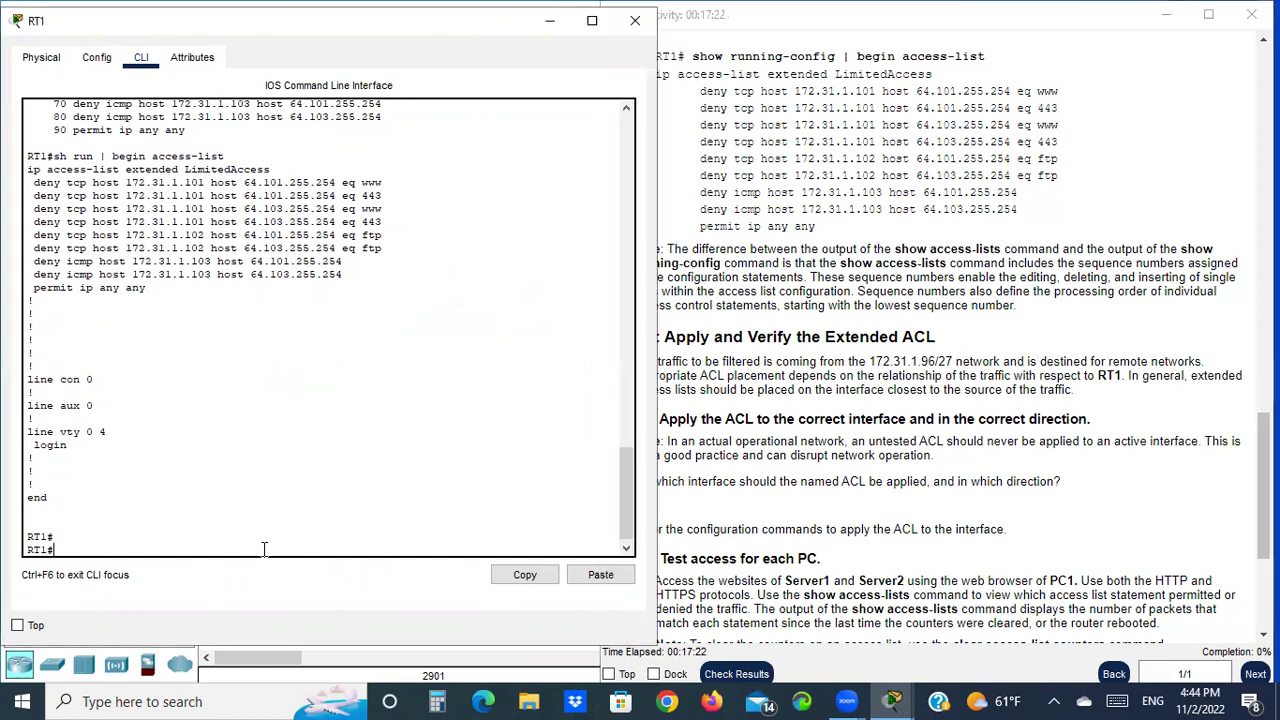
Enter conf t and interface g0/0, then begin the ip access-group command
text(conf t)
key(Return)
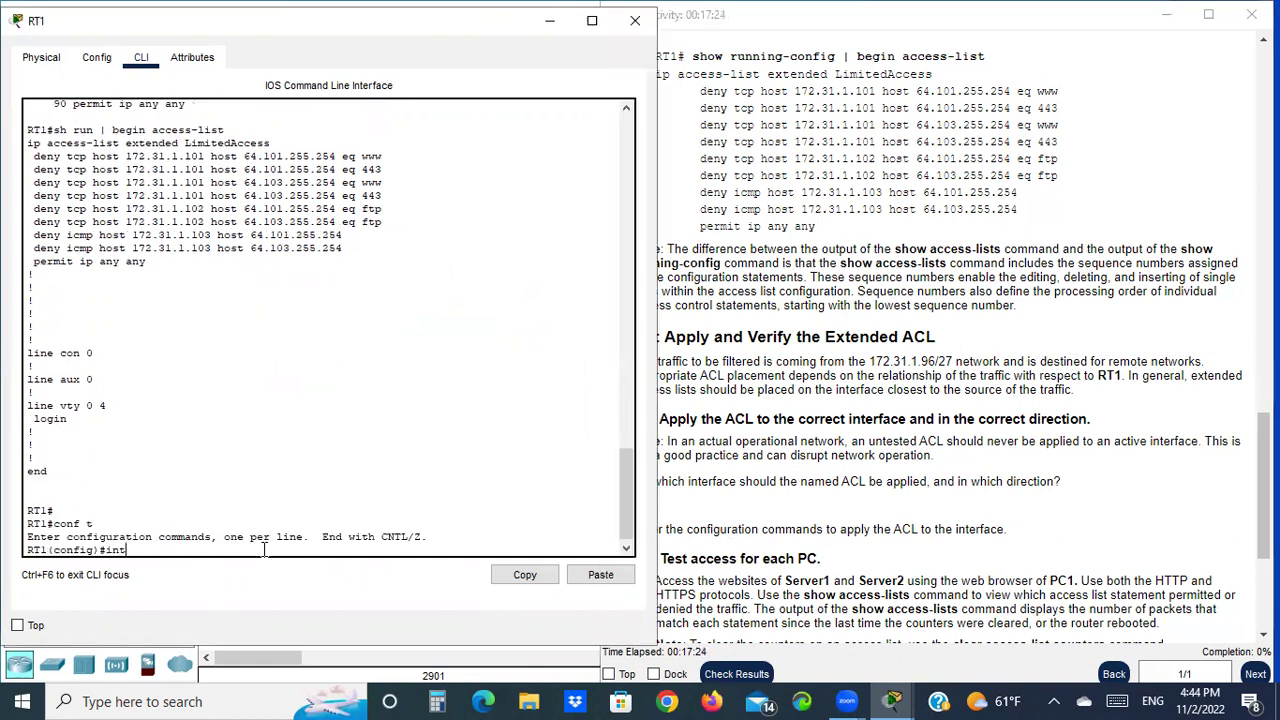
text(int g0/0)
key(Return)
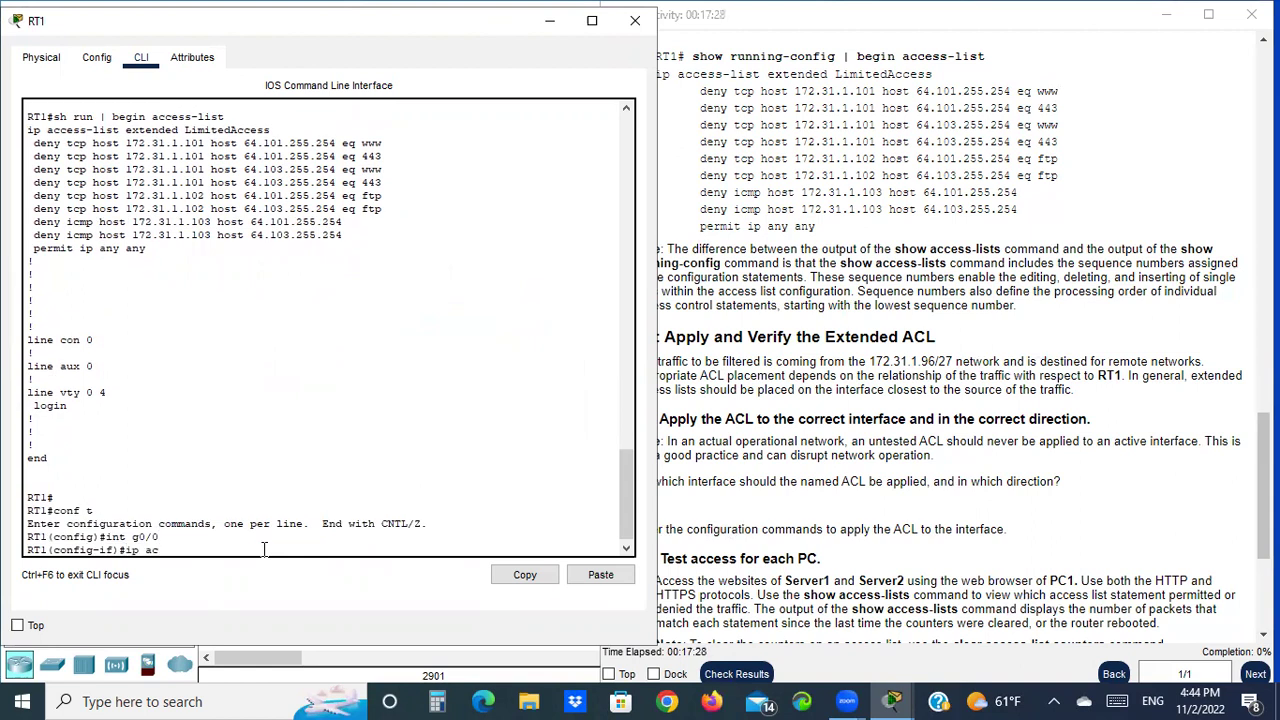
text(ip acc)
key(Tab)
text(?)
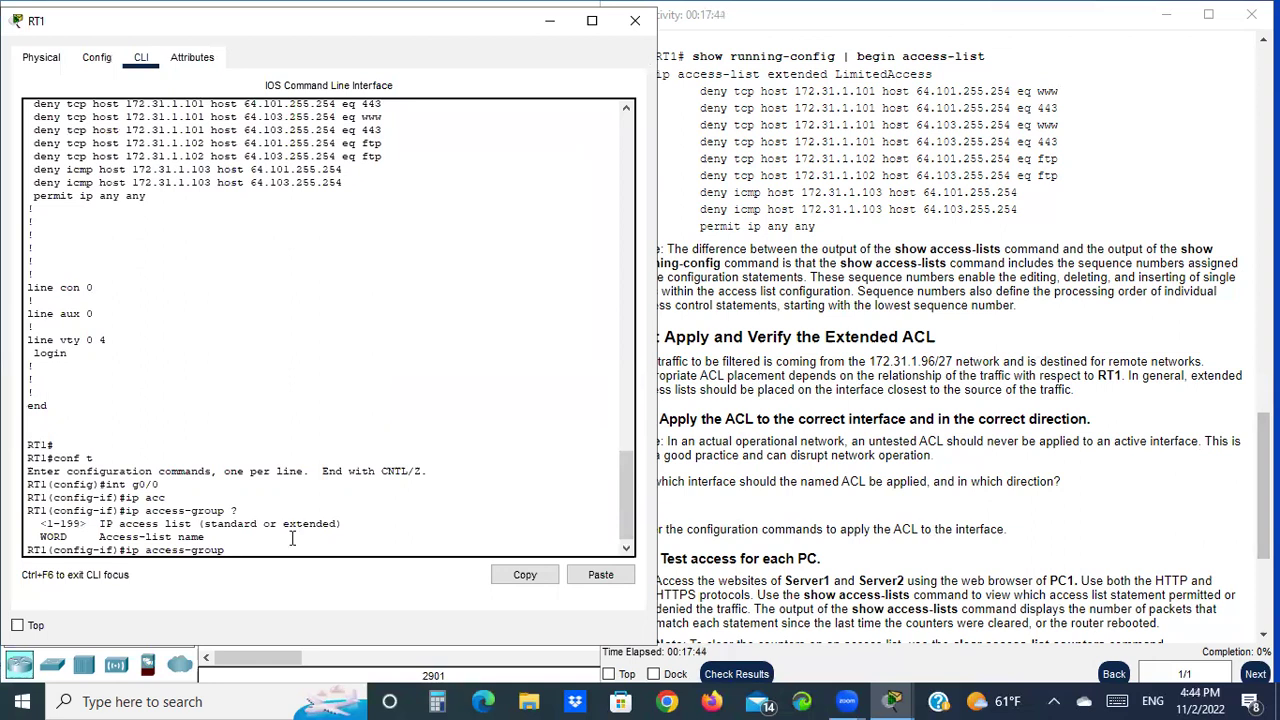
Copy the LimitedAccess name and apply ip access-group LimitedAccess in on g0/0
scroll(292, 530, up, 3)
drag(183, 190, 272, 188)
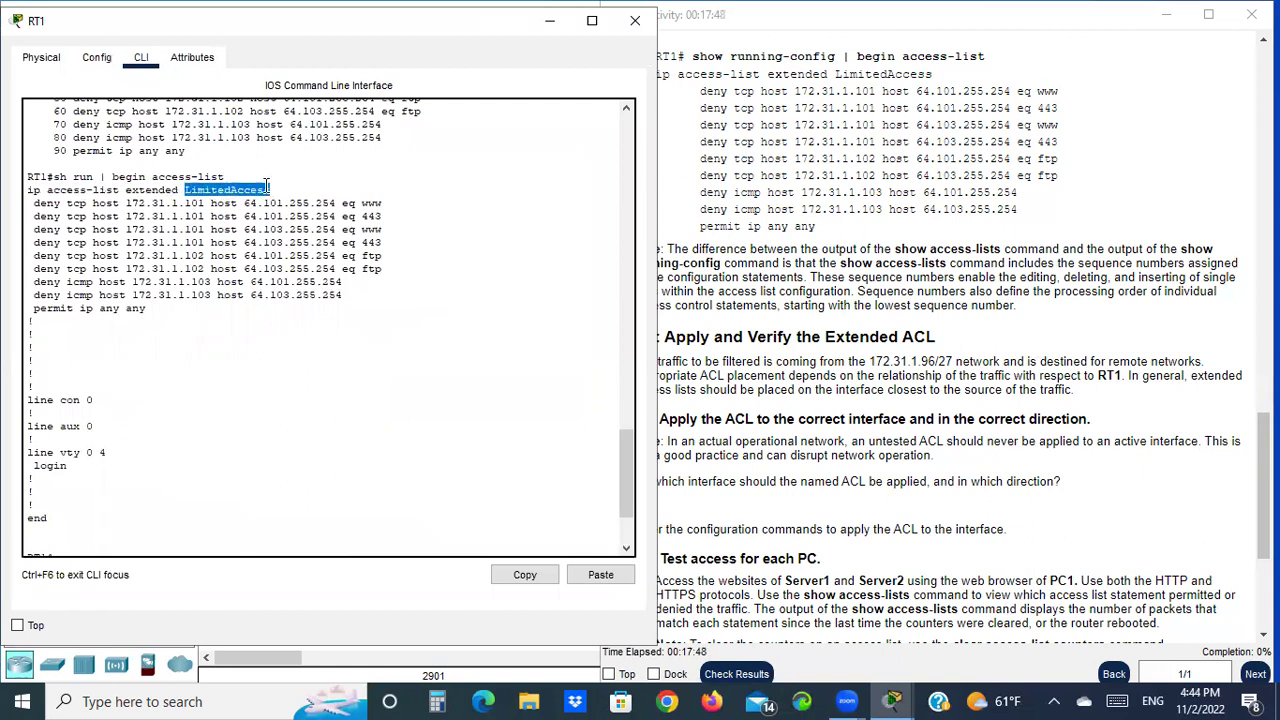
right_click(268, 189)
click(316, 200)
scroll(322, 258, down, 3)
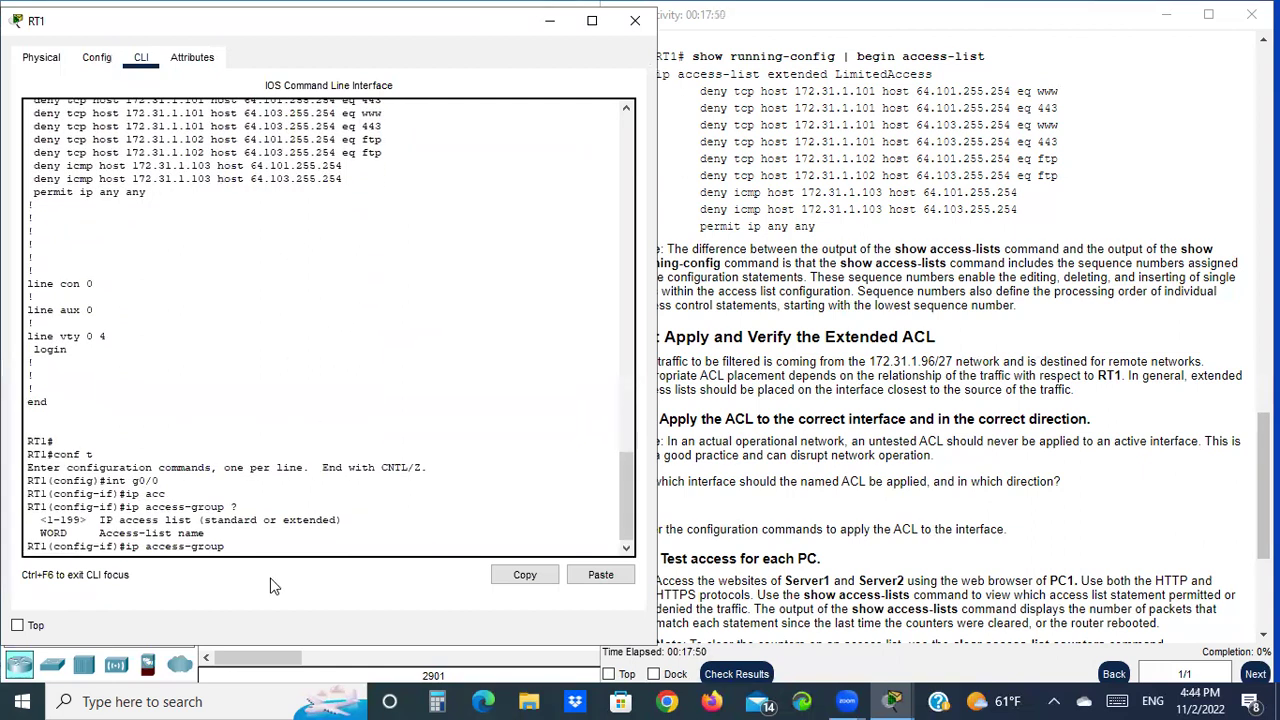
right_click(243, 545)
click(288, 575)
key(Return)
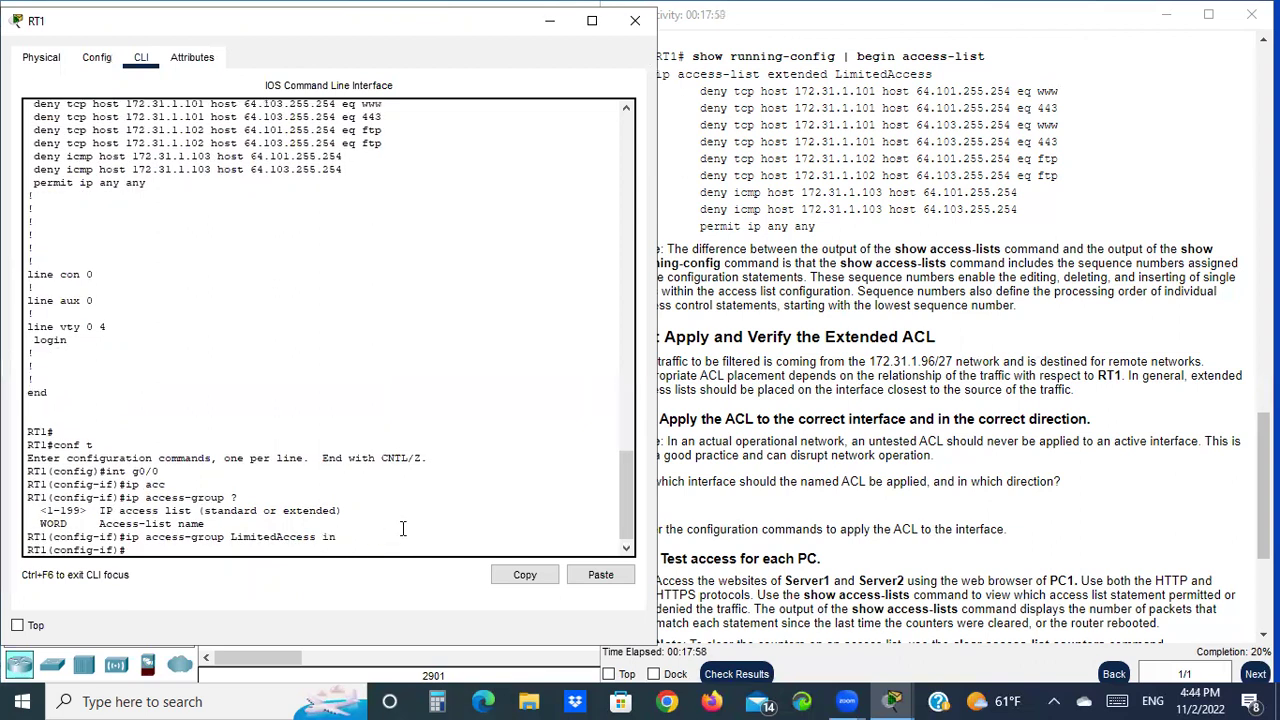
click(990, 492)
scroll(873, 477, down, 1)
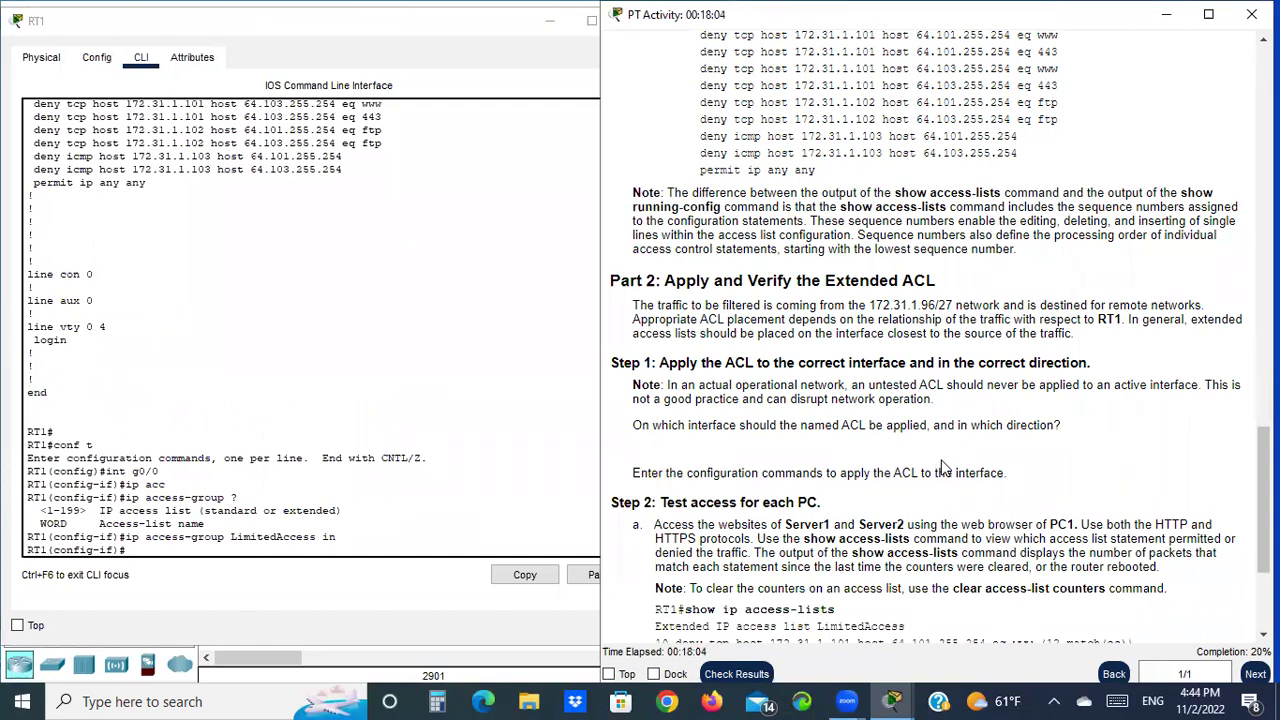
Scroll the instructions to Part 2's test step a and close RT1's device window
scroll(1076, 444, down, 1)
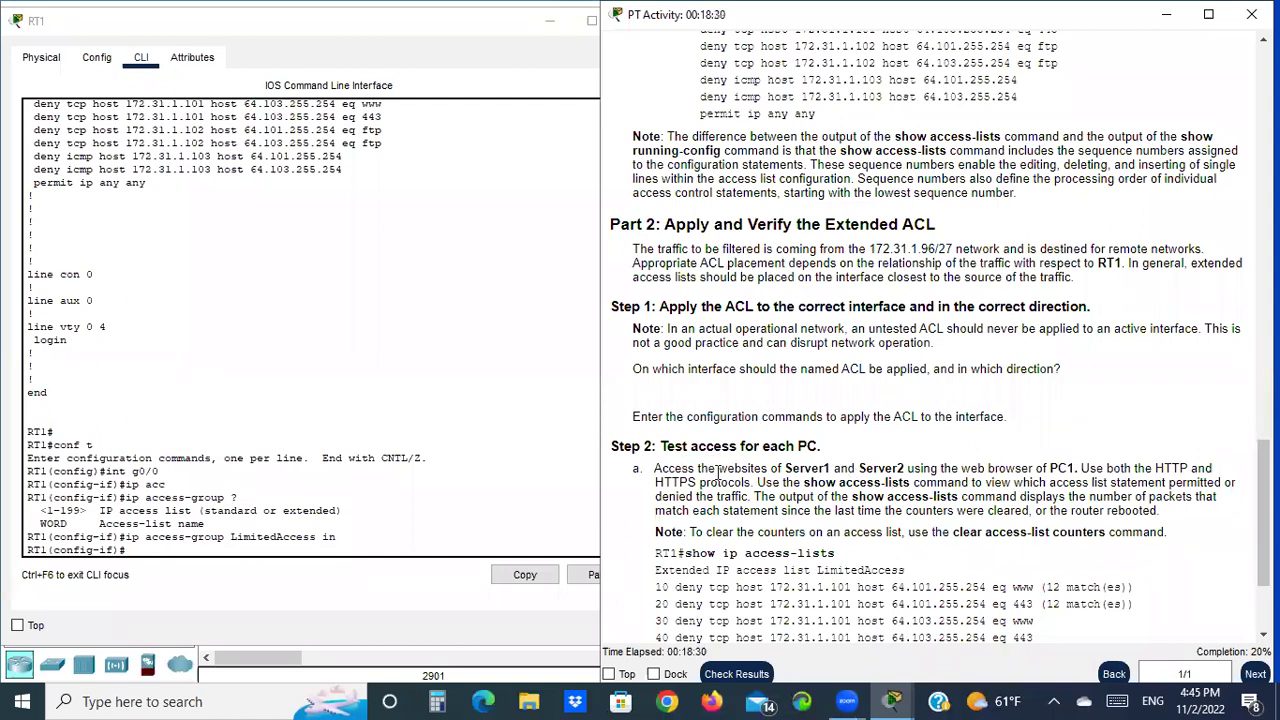
scroll(740, 455, down, 3)
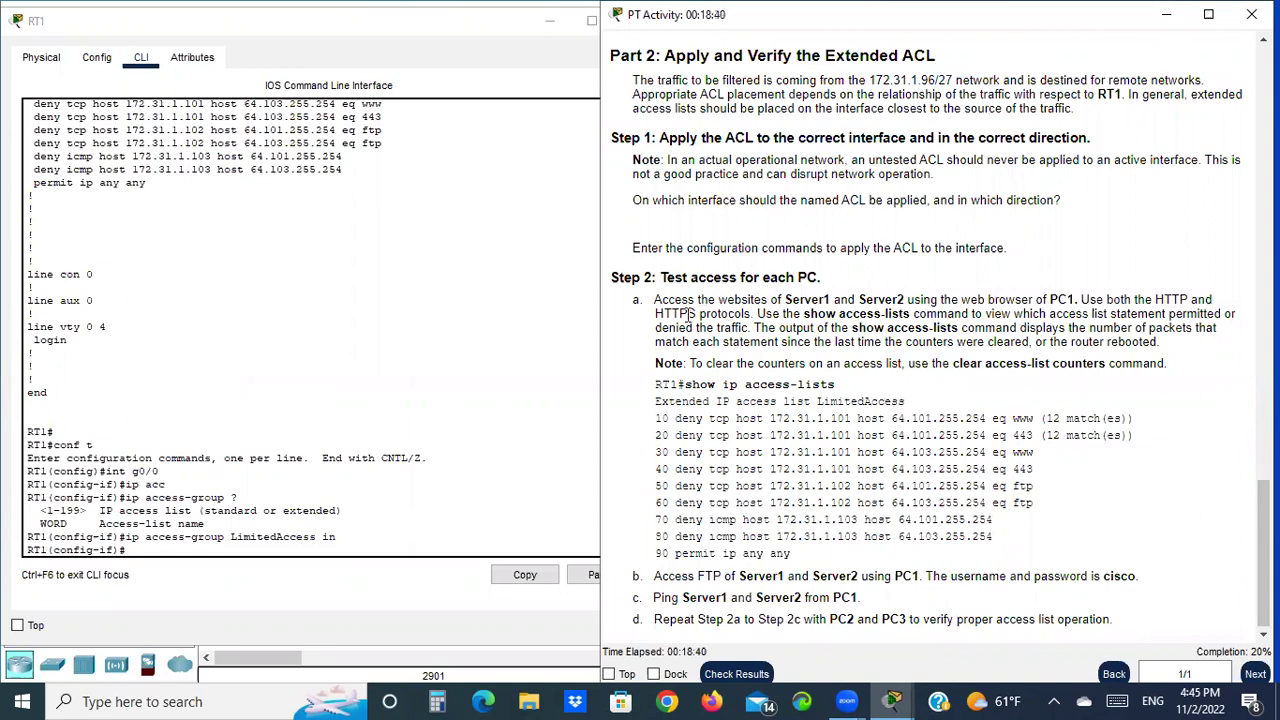
drag(634, 302, 655, 301)
click(592, 20)
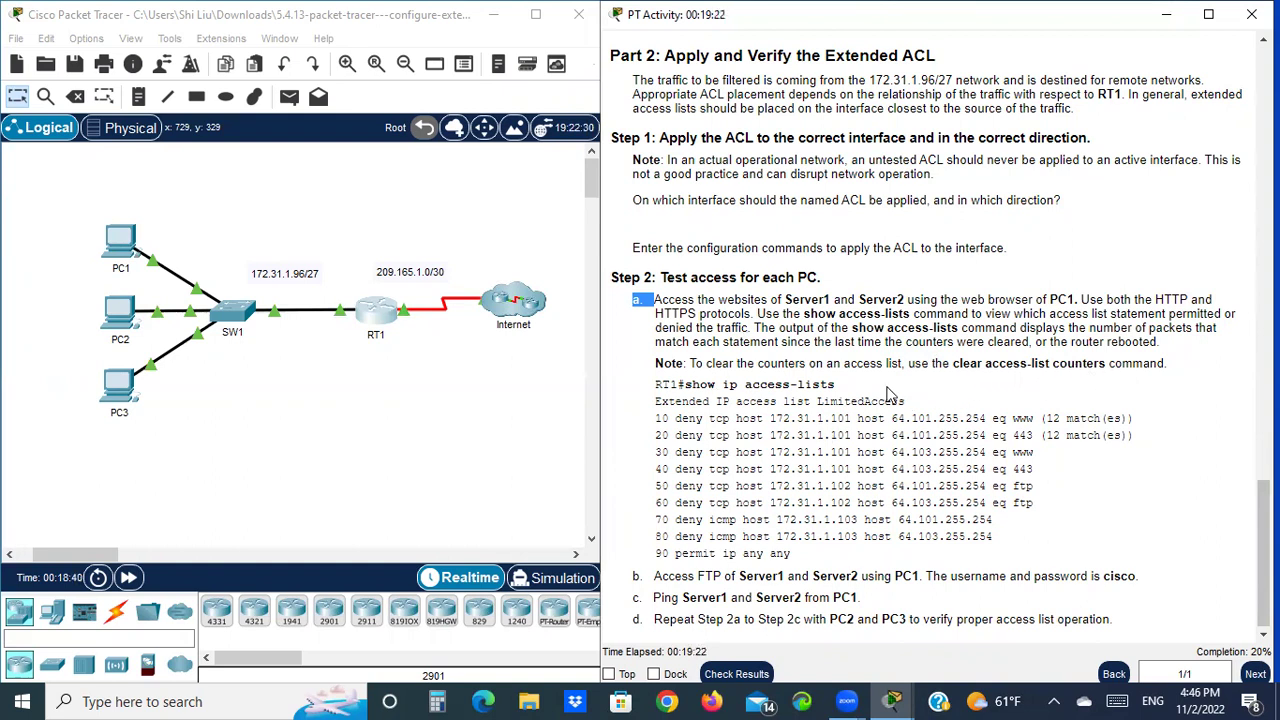
click(115, 244)
Open PC1's web browser, placing its window beside the lab instructions
click(115, 244)
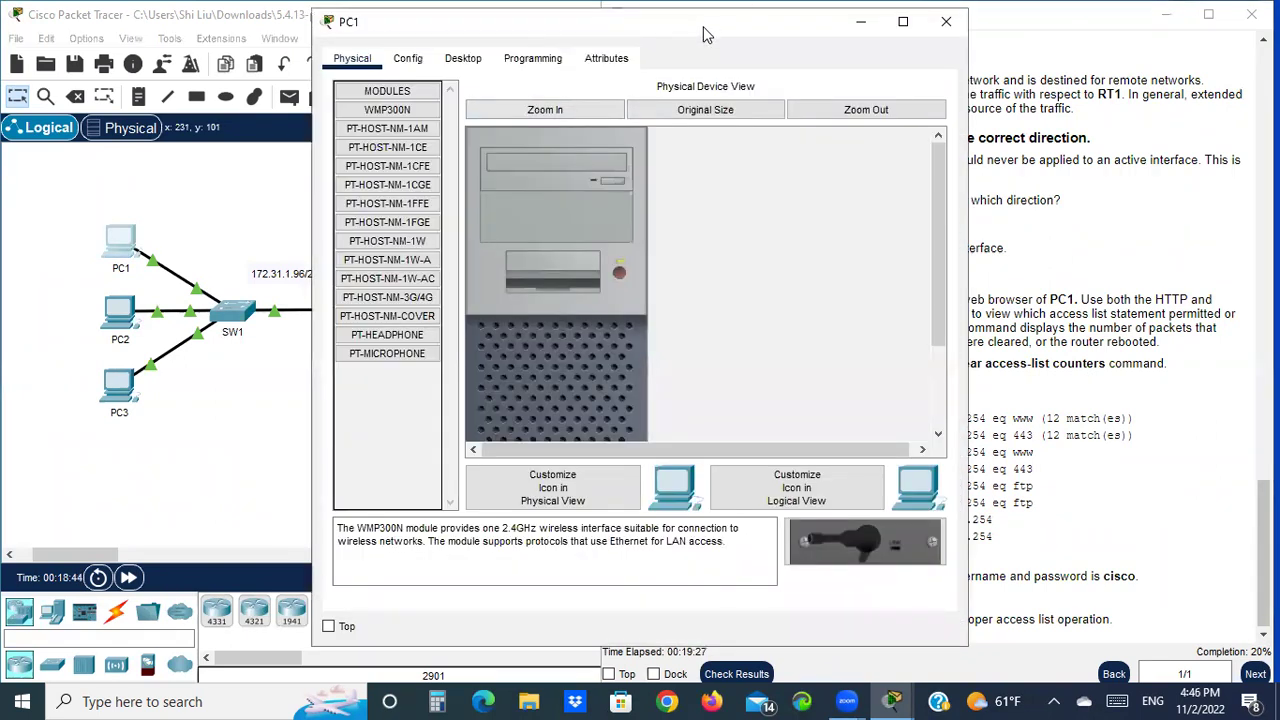
drag(703, 35, 377, 36)
click(137, 59)
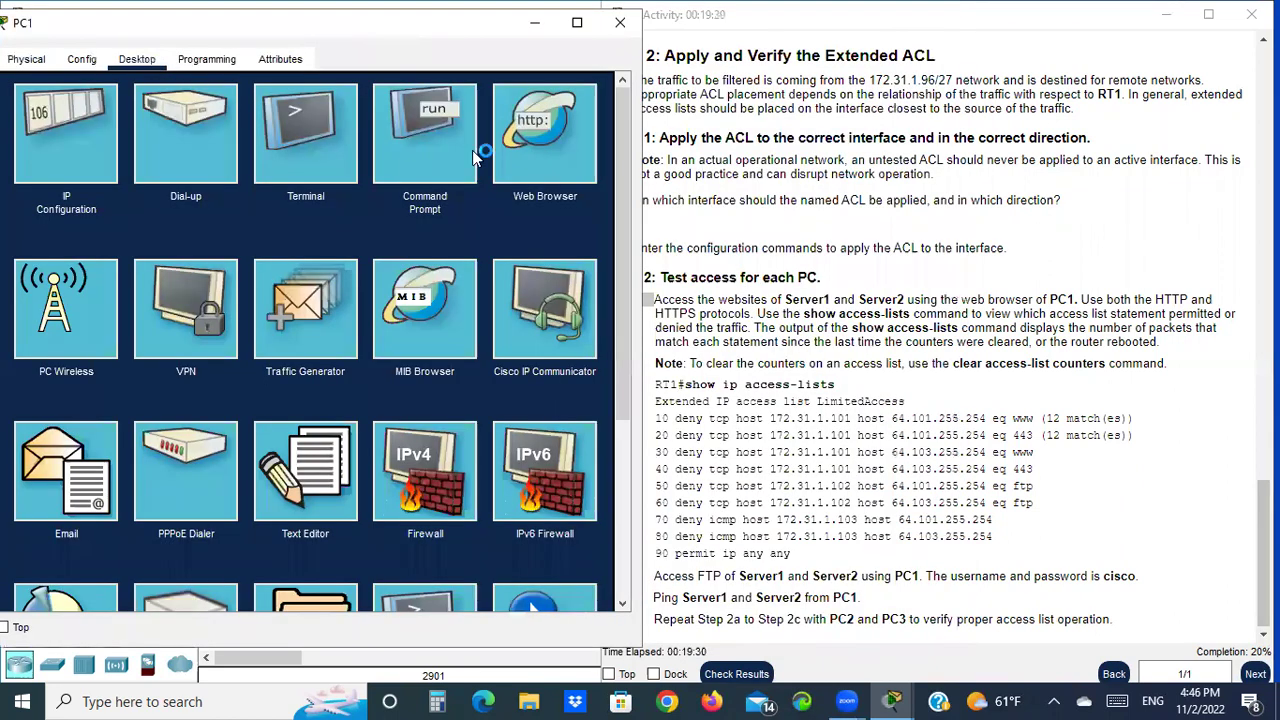
click(546, 137)
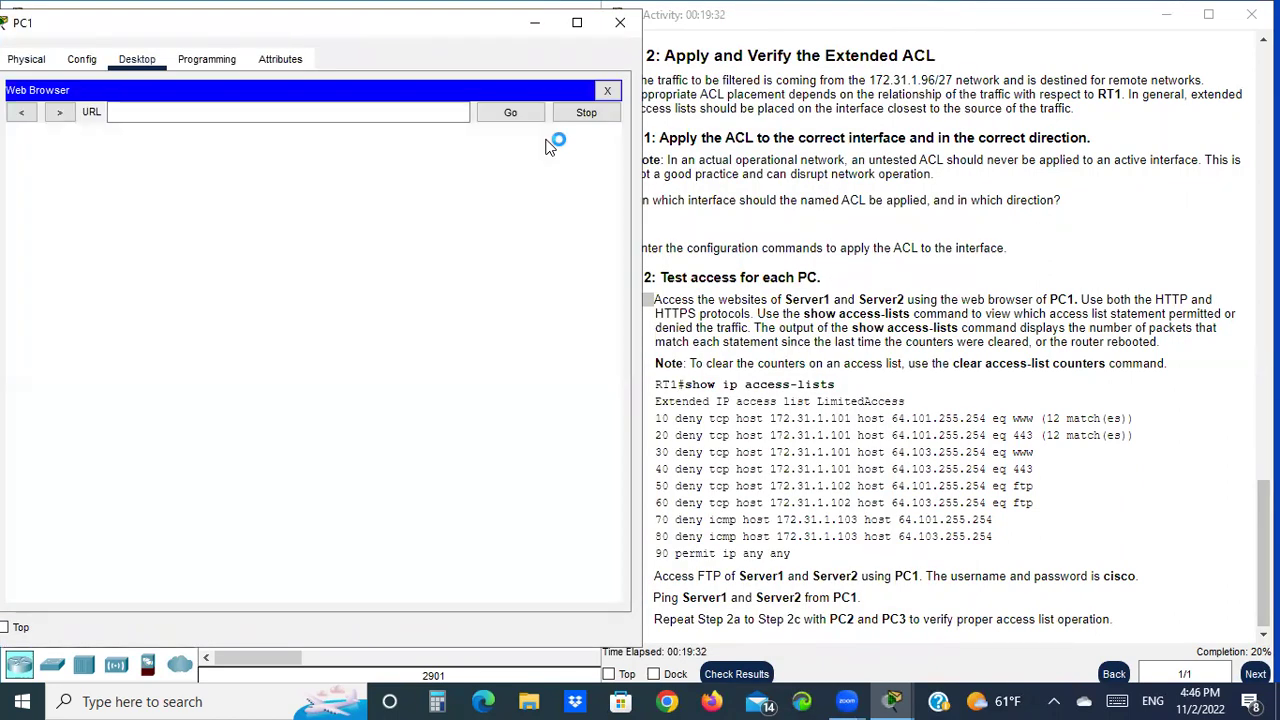
click(142, 112)
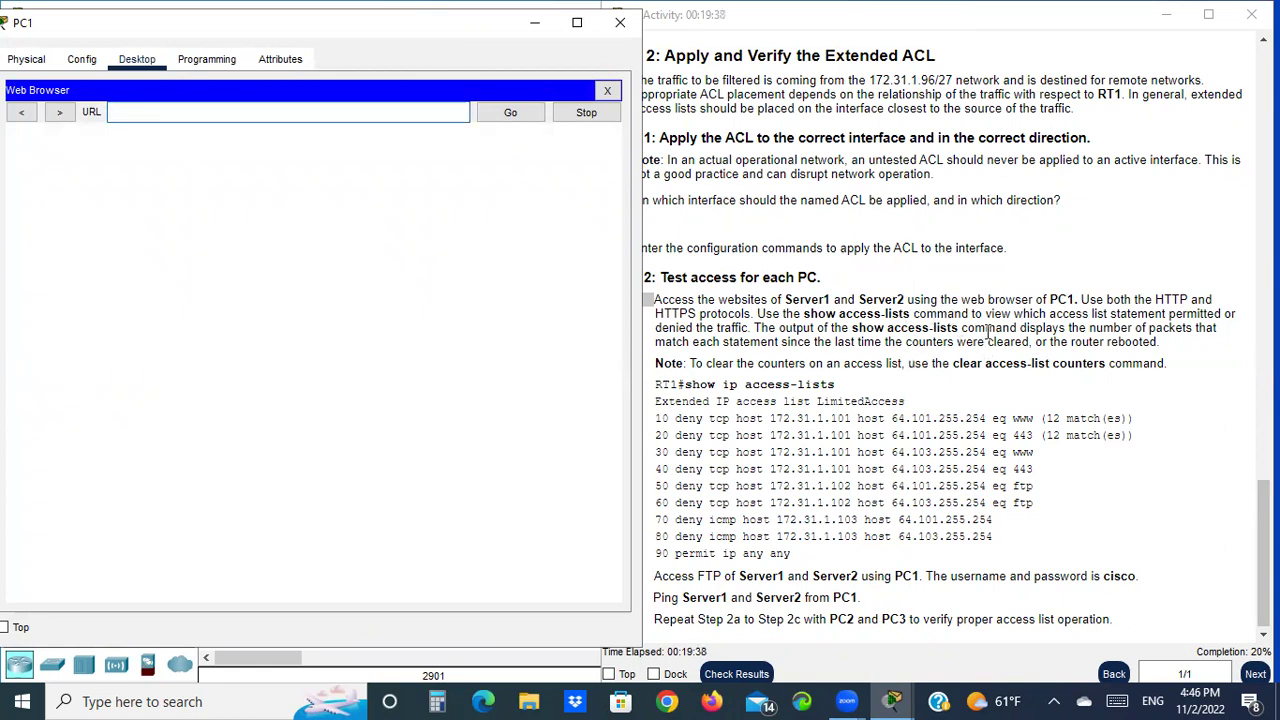
scroll(988, 333, up, 15)
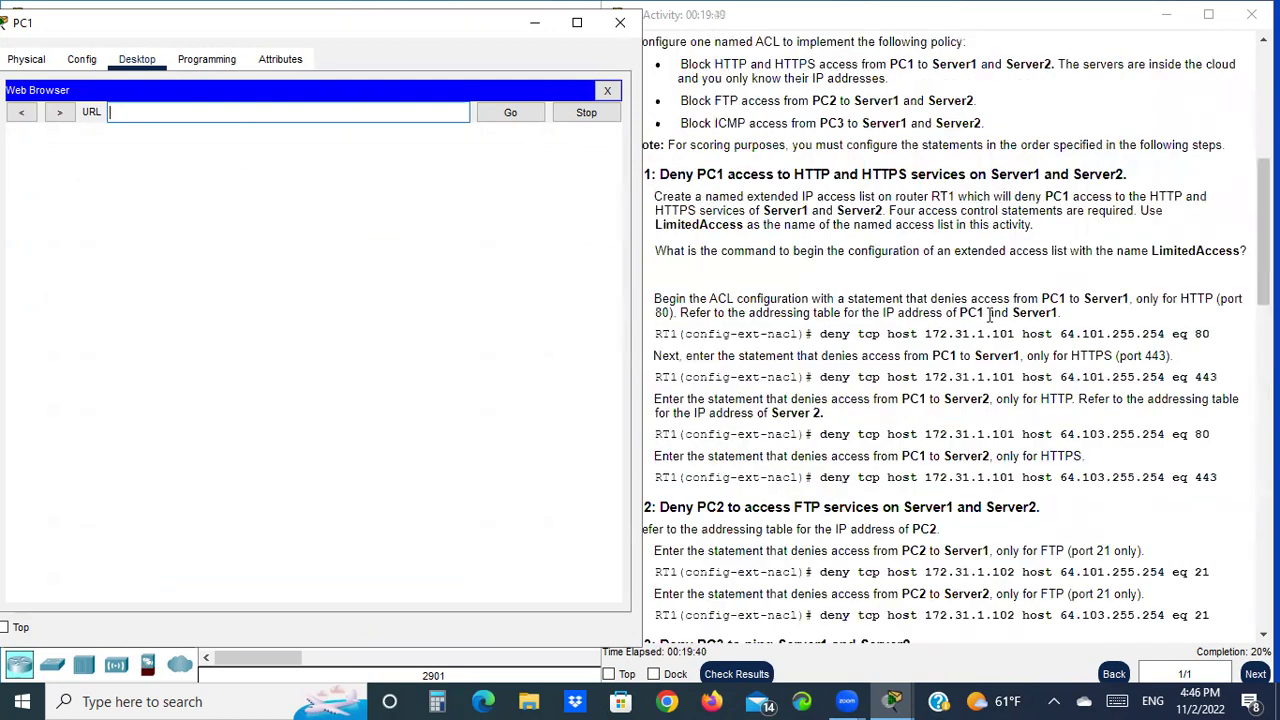
scroll(988, 313, up, 5)
drag(953, 266, 862, 260)
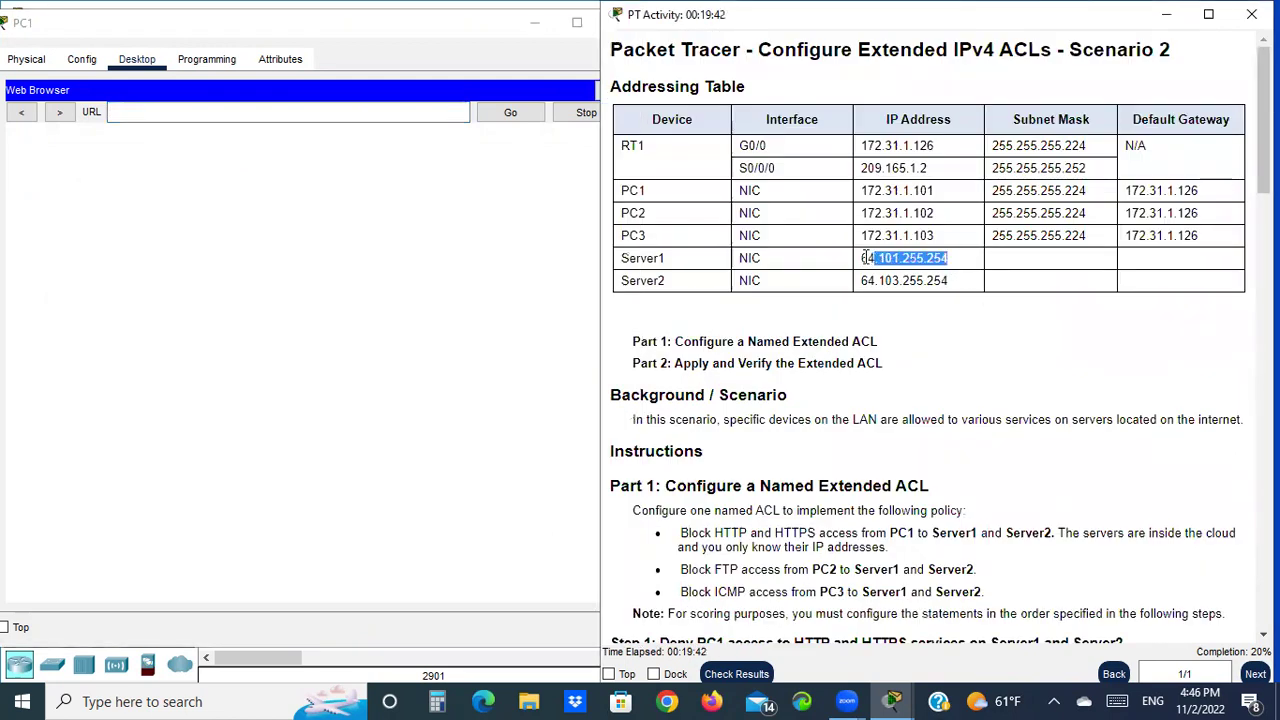
right_click(870, 263)
click(930, 275)
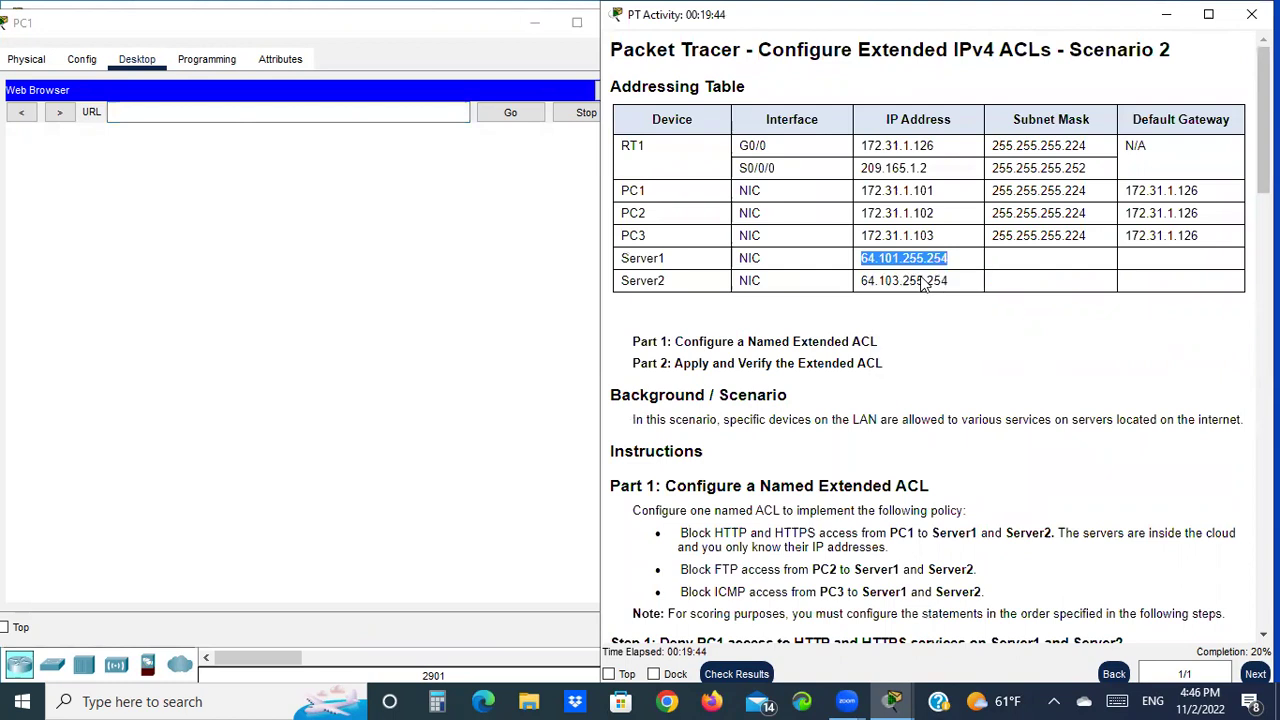
click(123, 113)
right_click(123, 113)
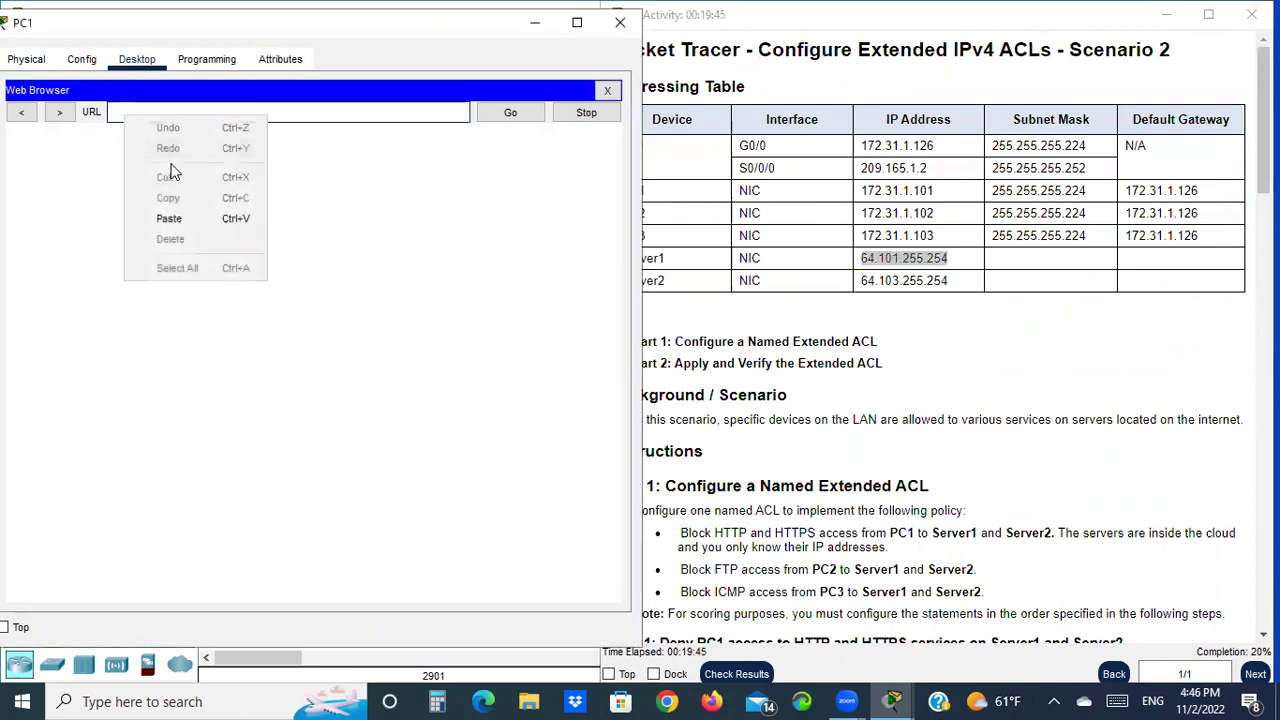
click(199, 216)
click(510, 112)
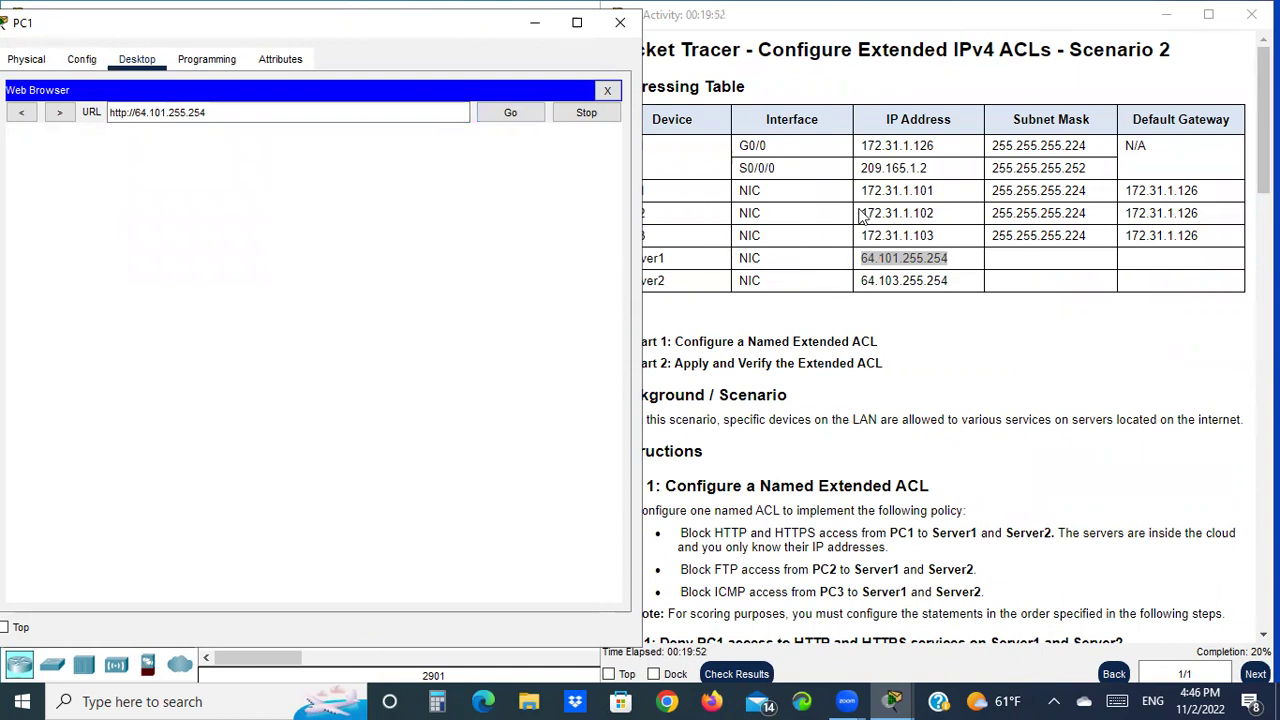
Copy Server1's http address and paste it into a reopened PC1 browser
click(971, 267)
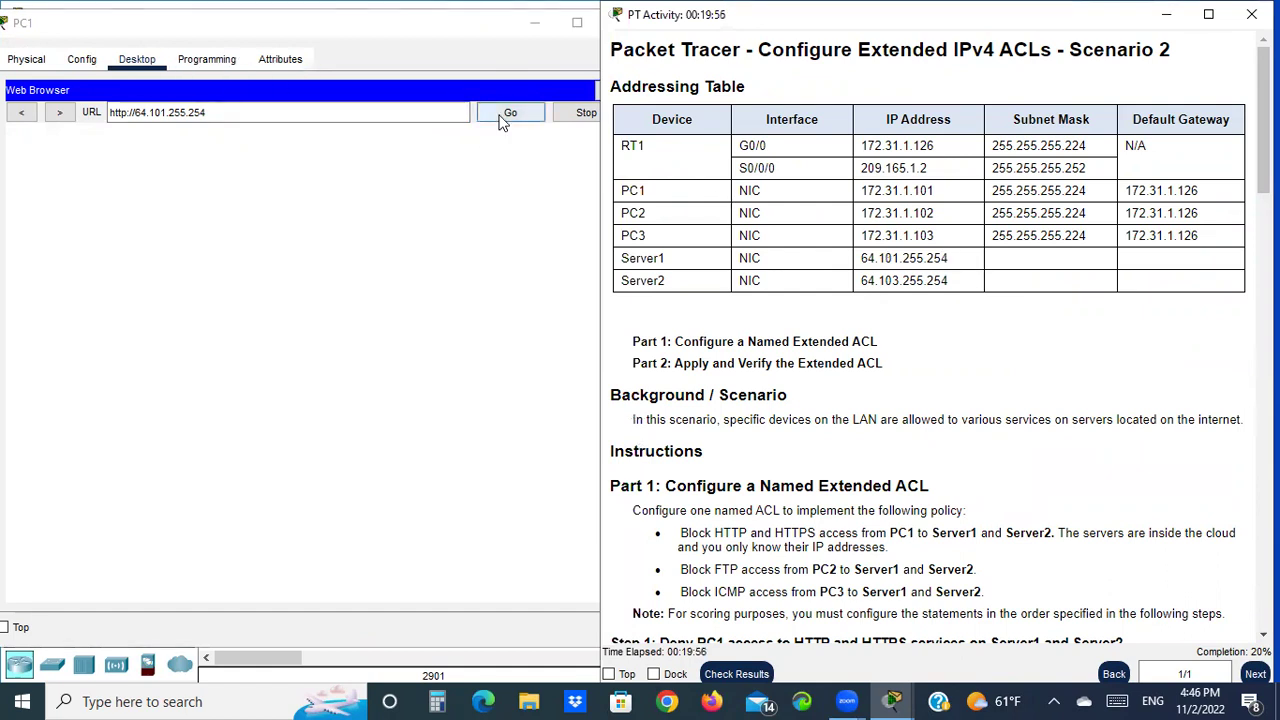
scroll(920, 365, down, 1)
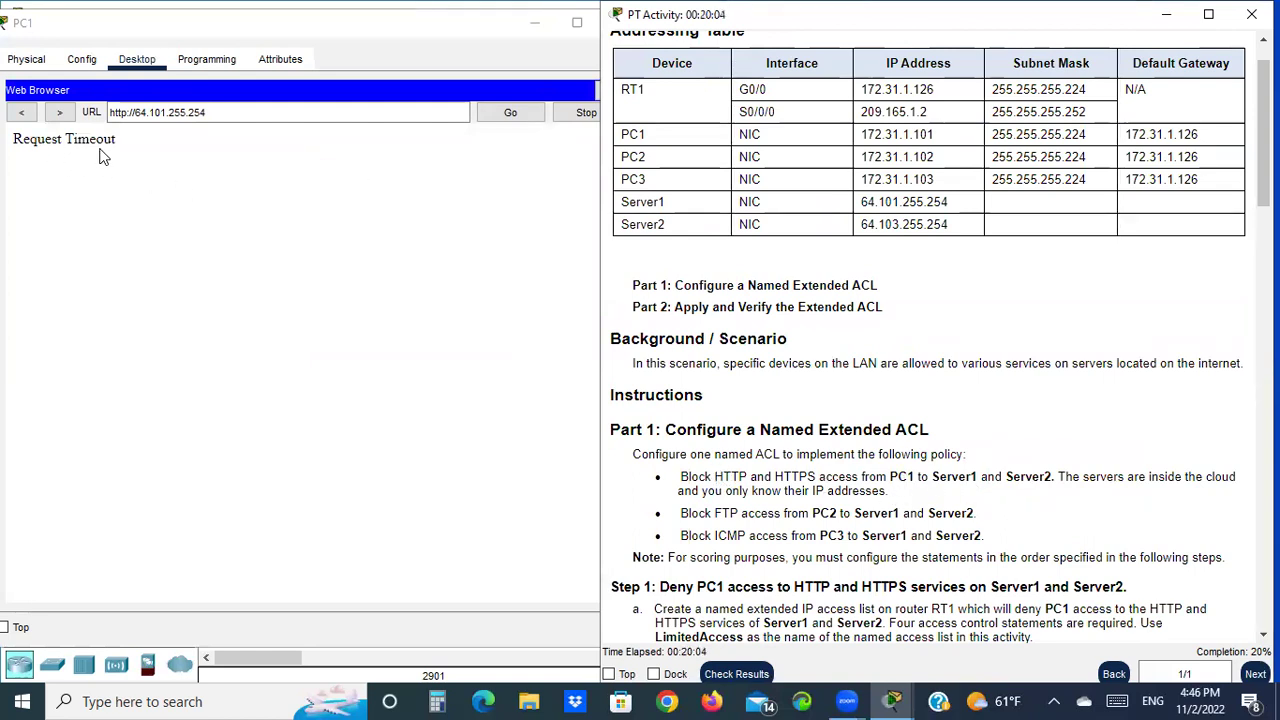
drag(206, 112, 113, 112)
right_click(156, 114)
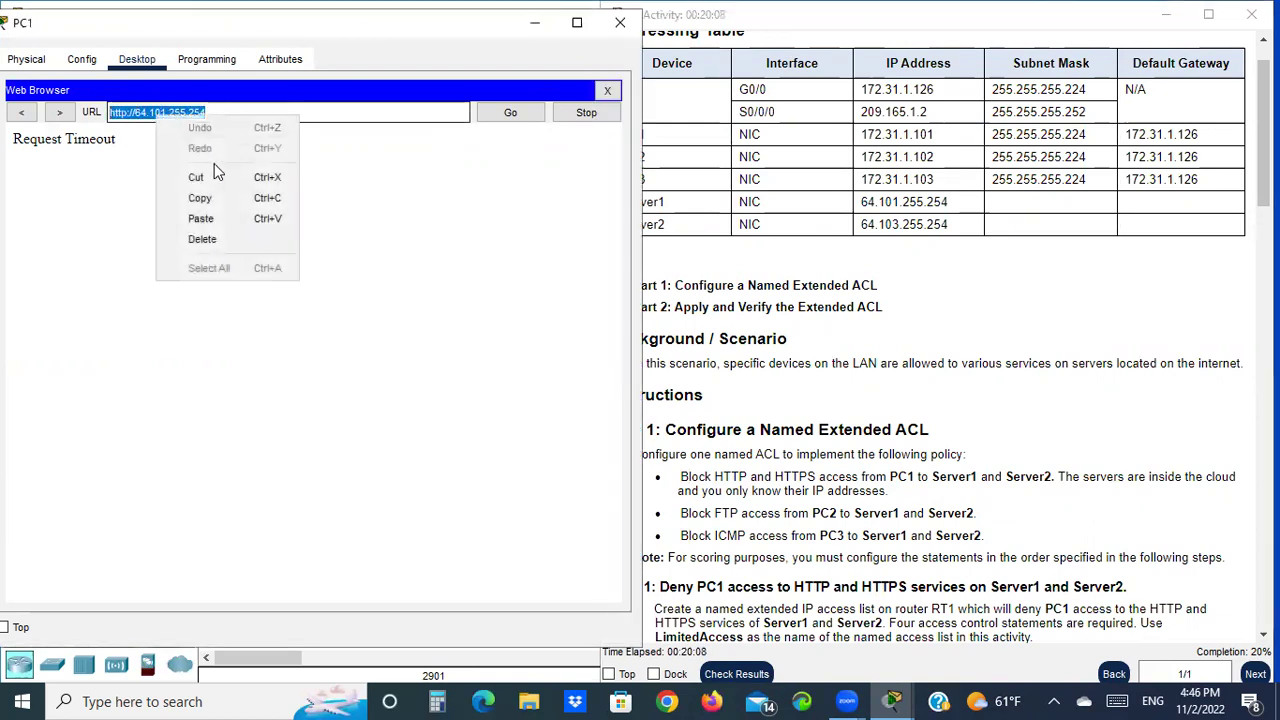
click(214, 199)
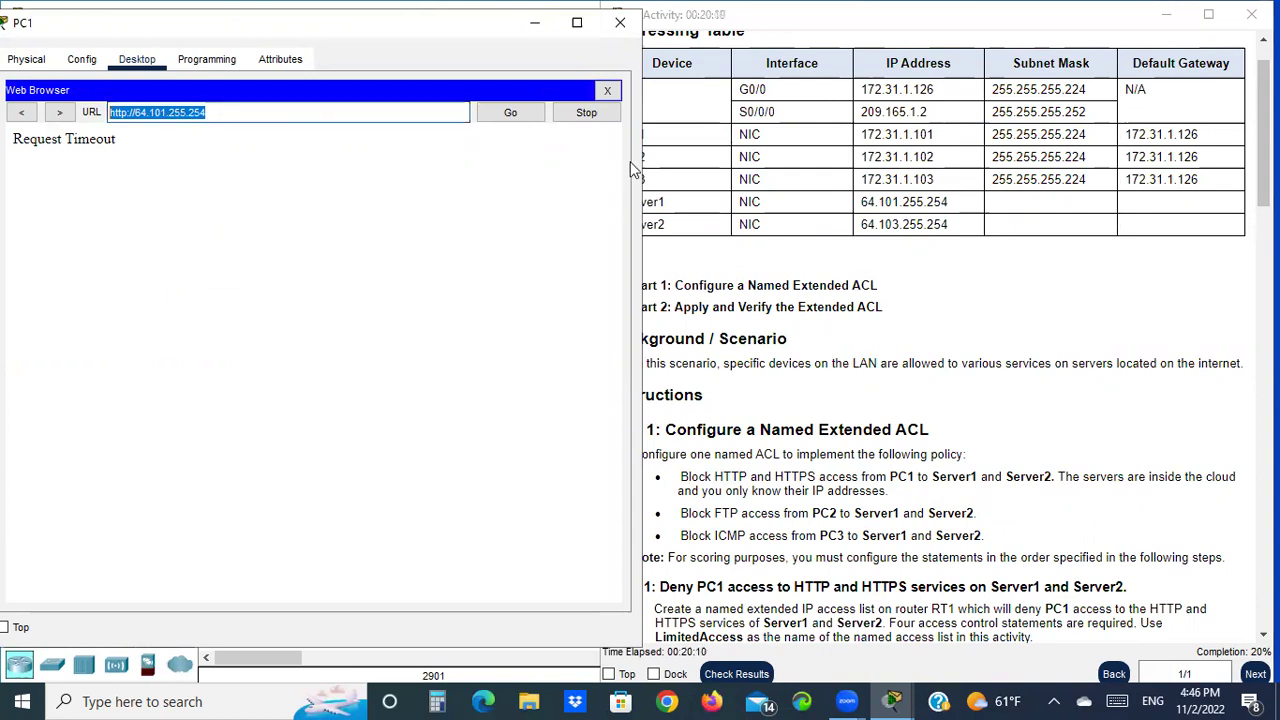
click(604, 93)
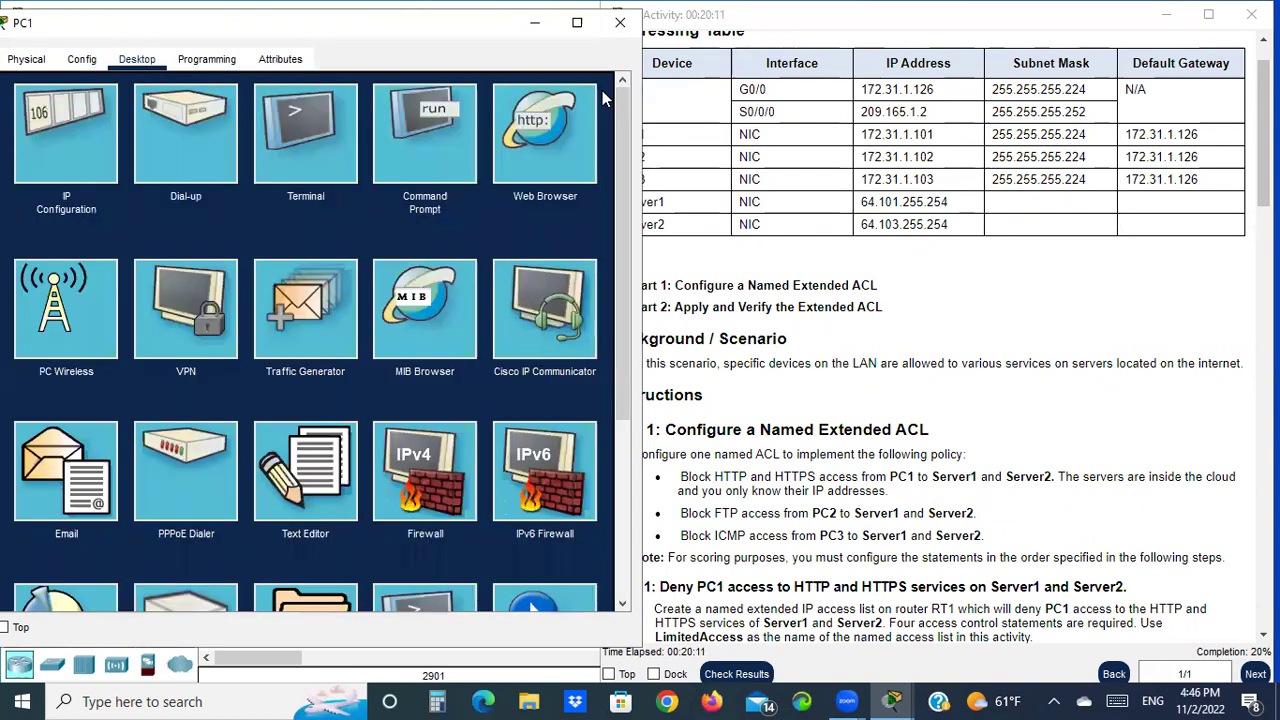
click(536, 137)
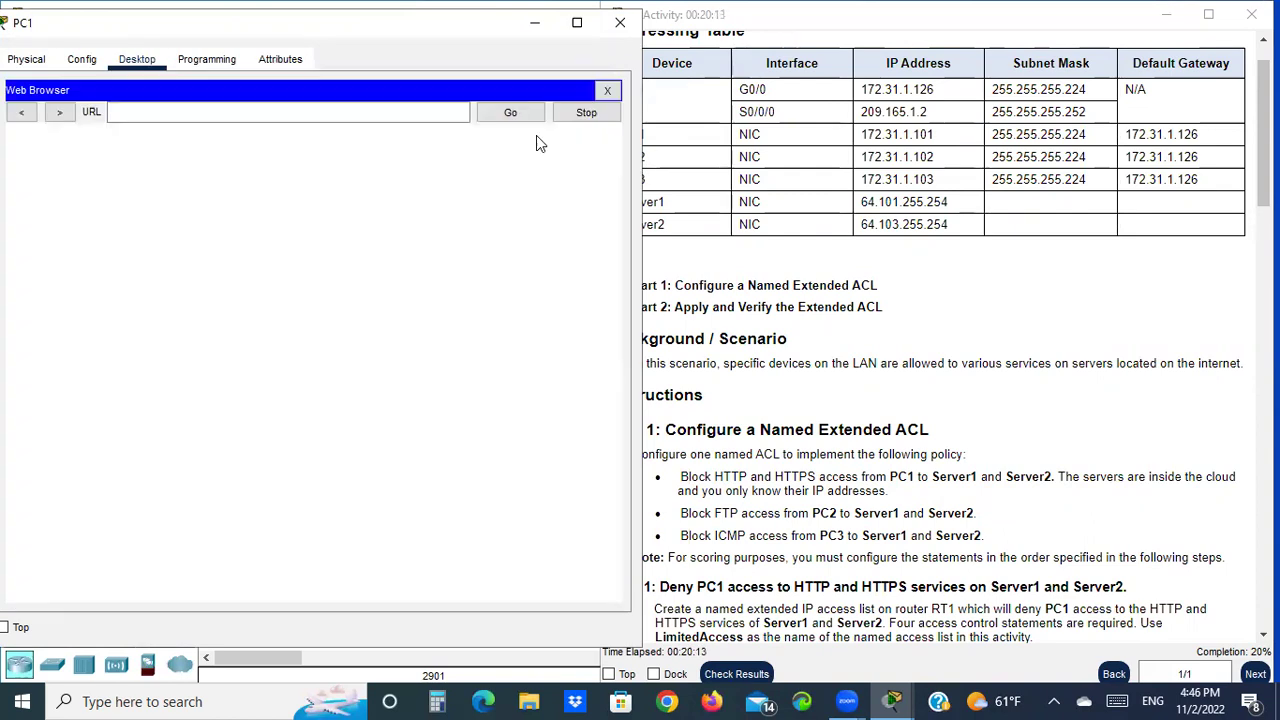
right_click(230, 113)
click(285, 213)
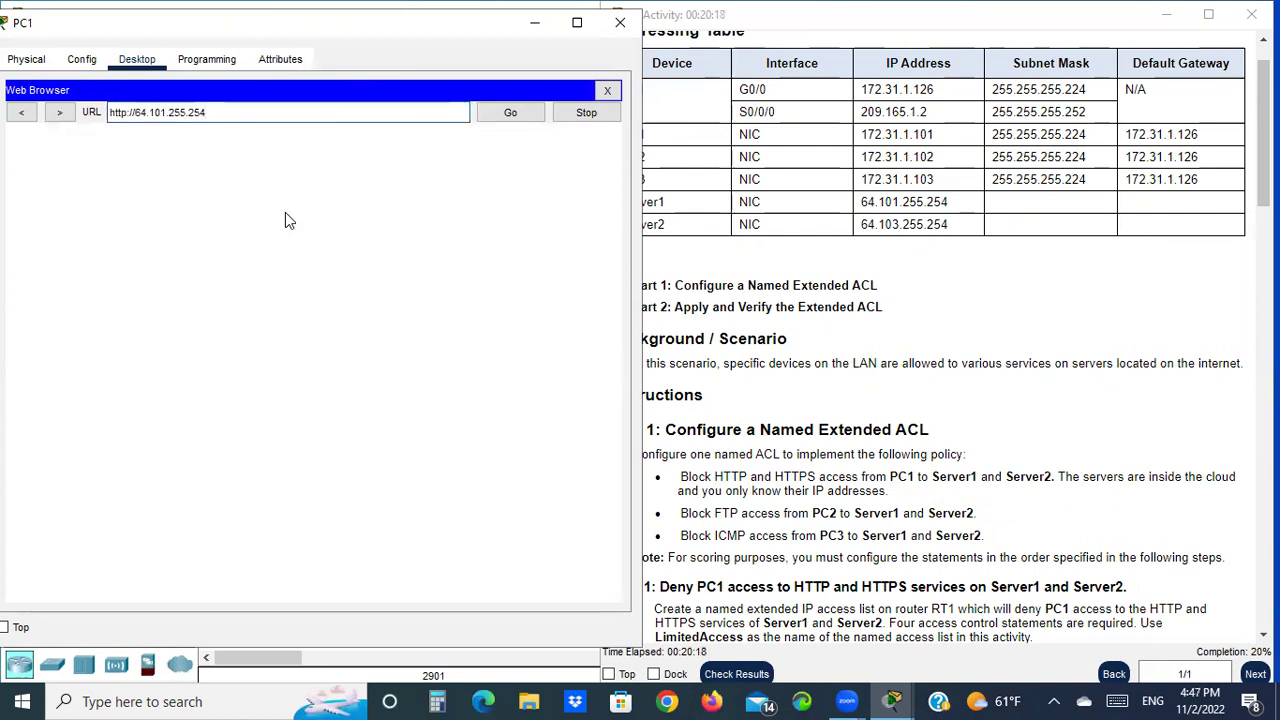
key(Left)
key(Left)
key(Left)
key(Left)
key(Left)
key(Left)
key(Left)
key(Left)
key(Left)
key(Left)
key(Left)
text(s)
click(505, 118)
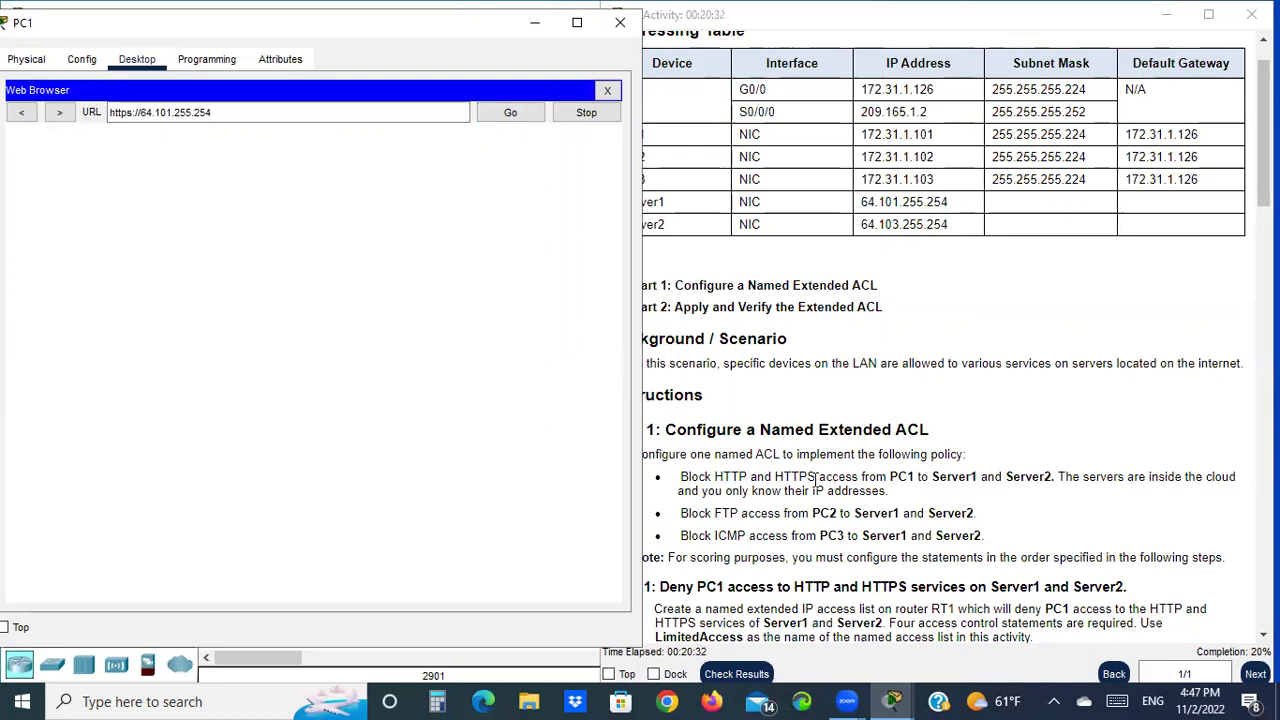
click(512, 115)
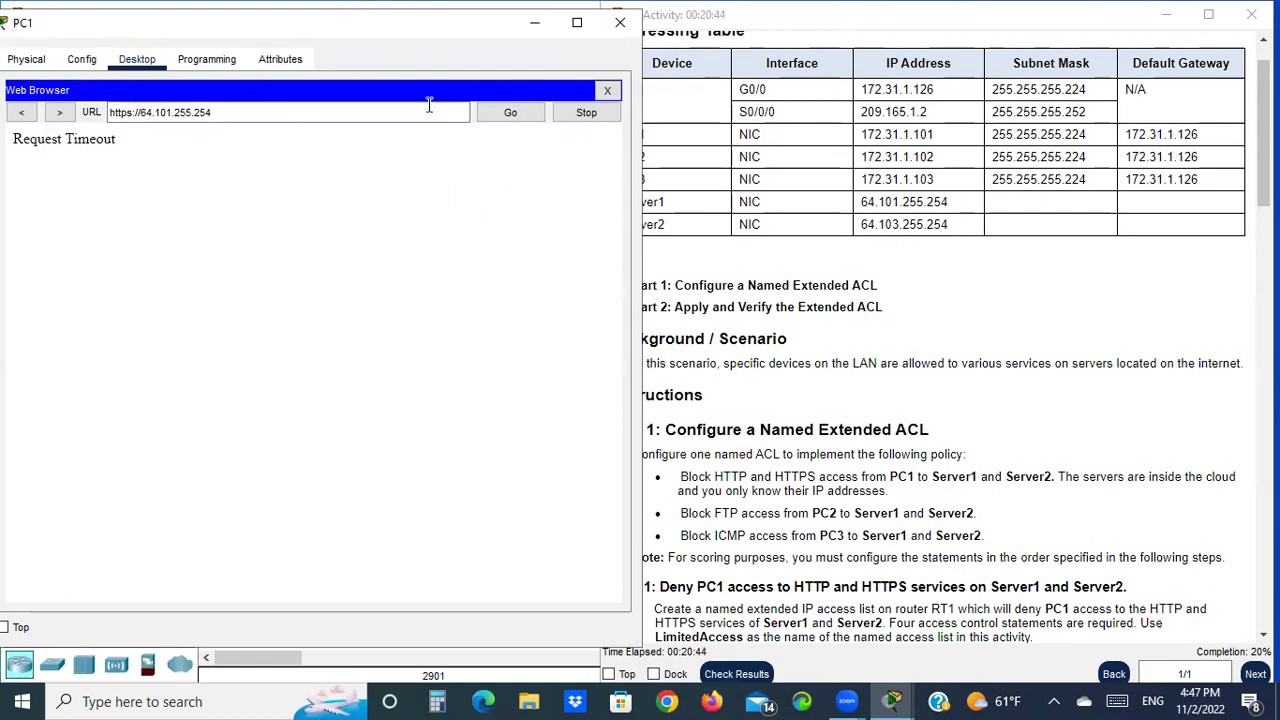
click(607, 90)
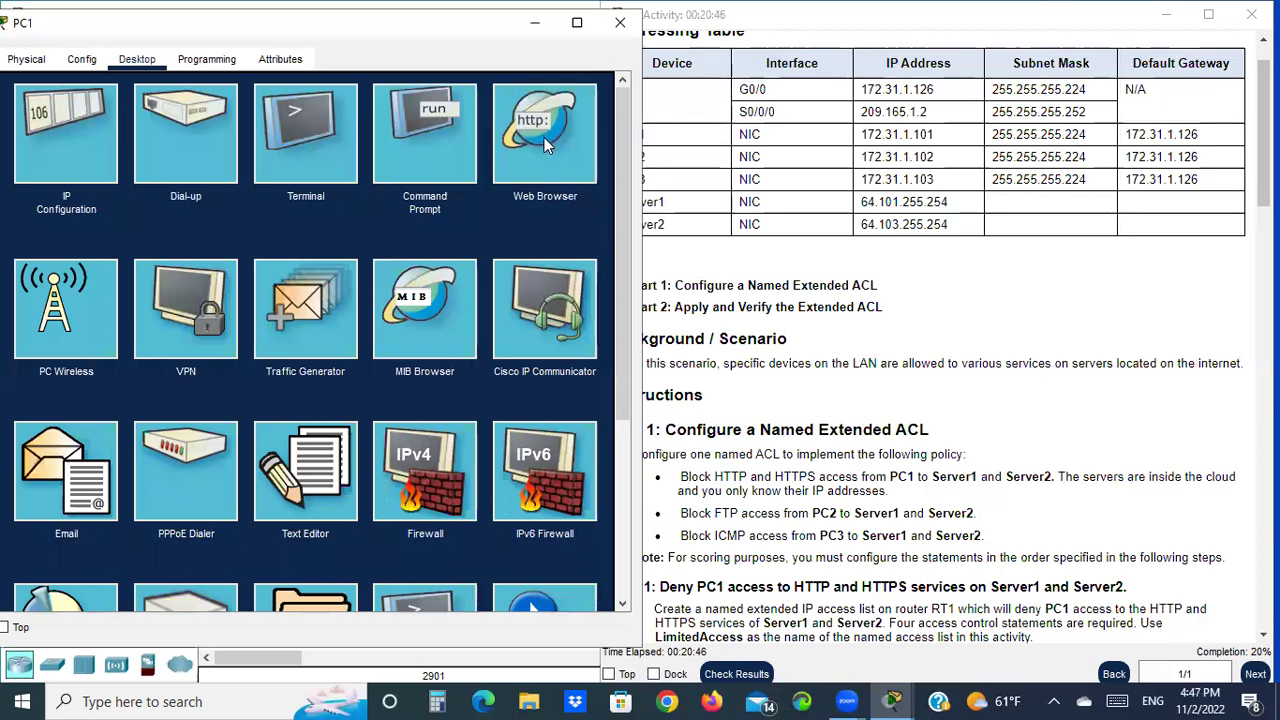
click(536, 139)
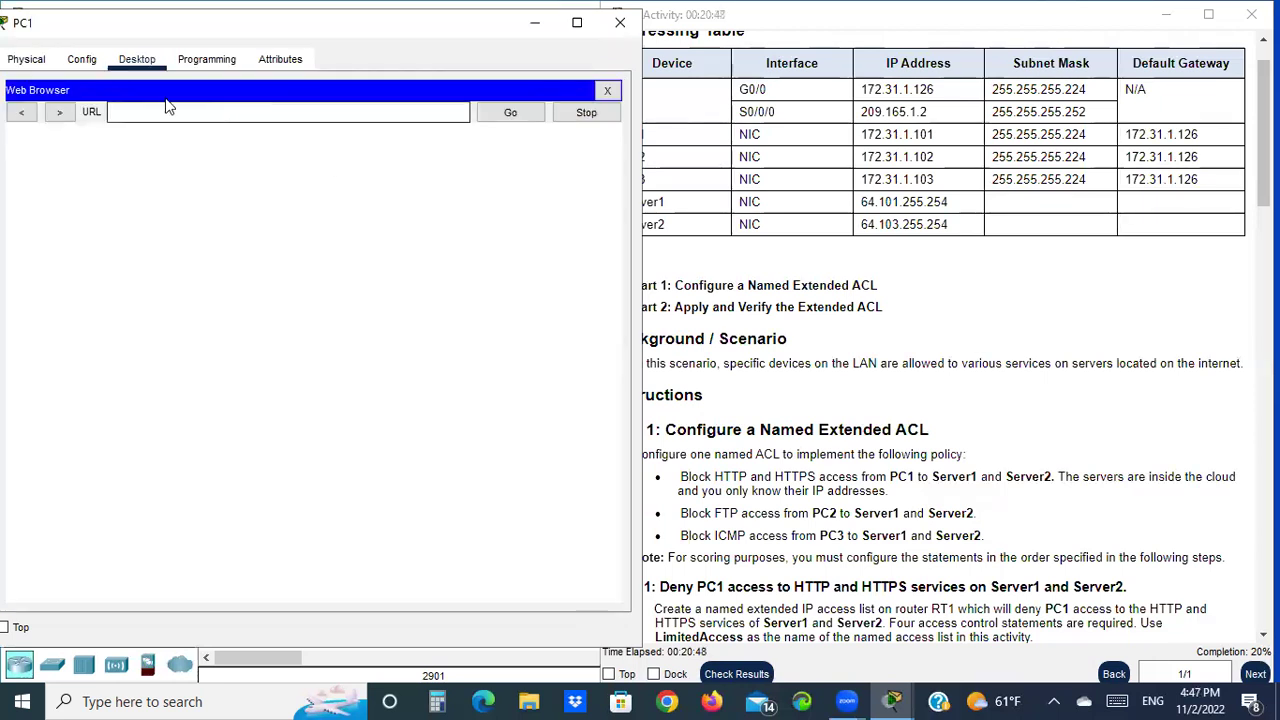
click(955, 226)
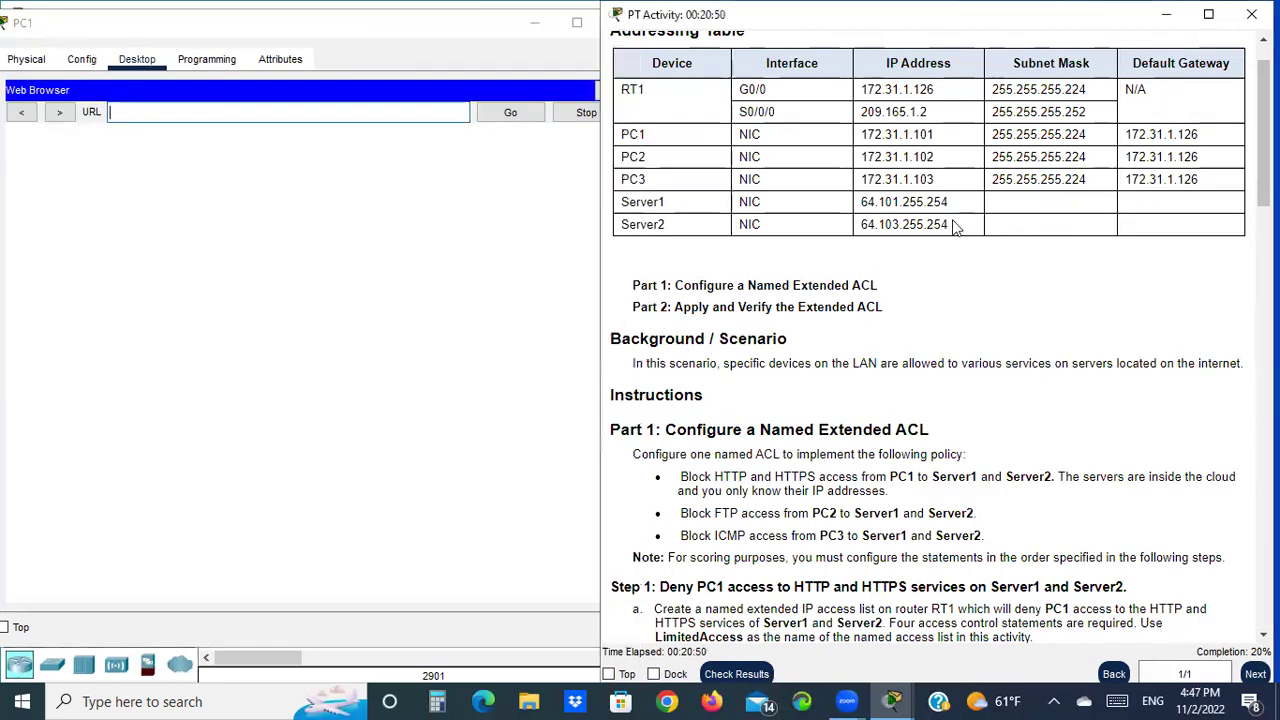
drag(951, 227, 858, 226)
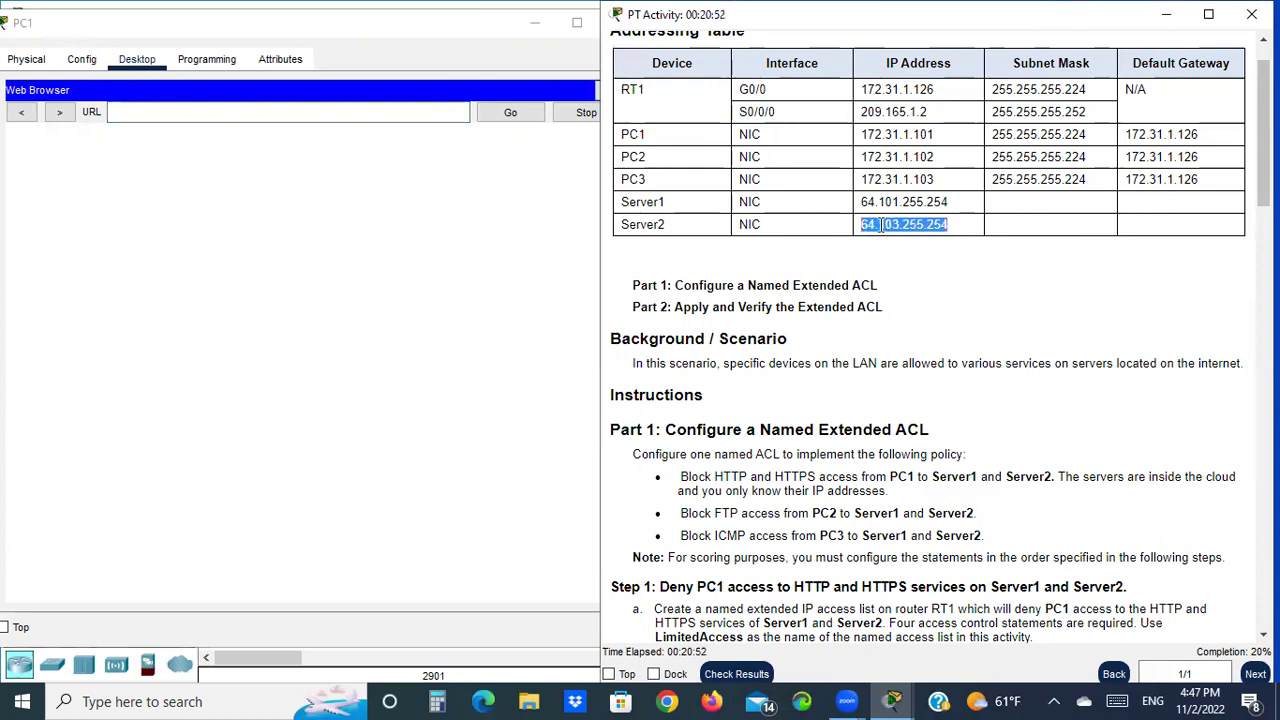
right_click(882, 226)
click(940, 240)
click(172, 111)
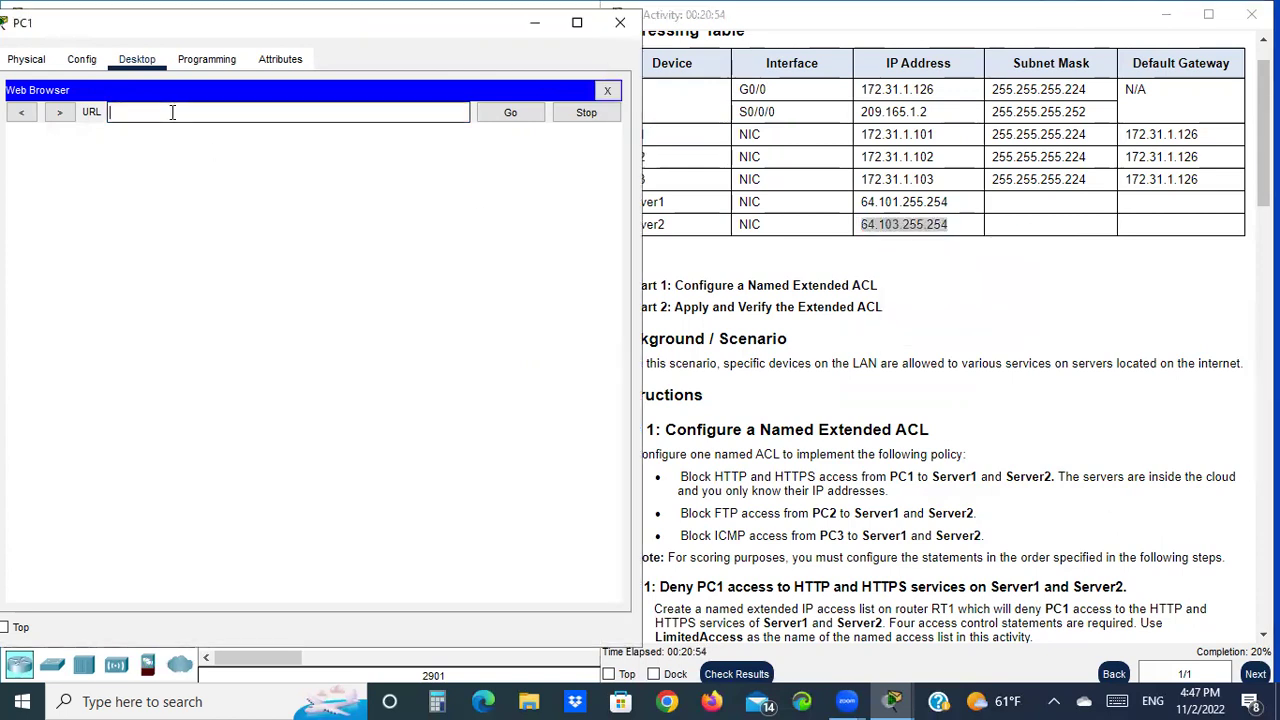
right_click(172, 112)
click(240, 216)
click(495, 117)
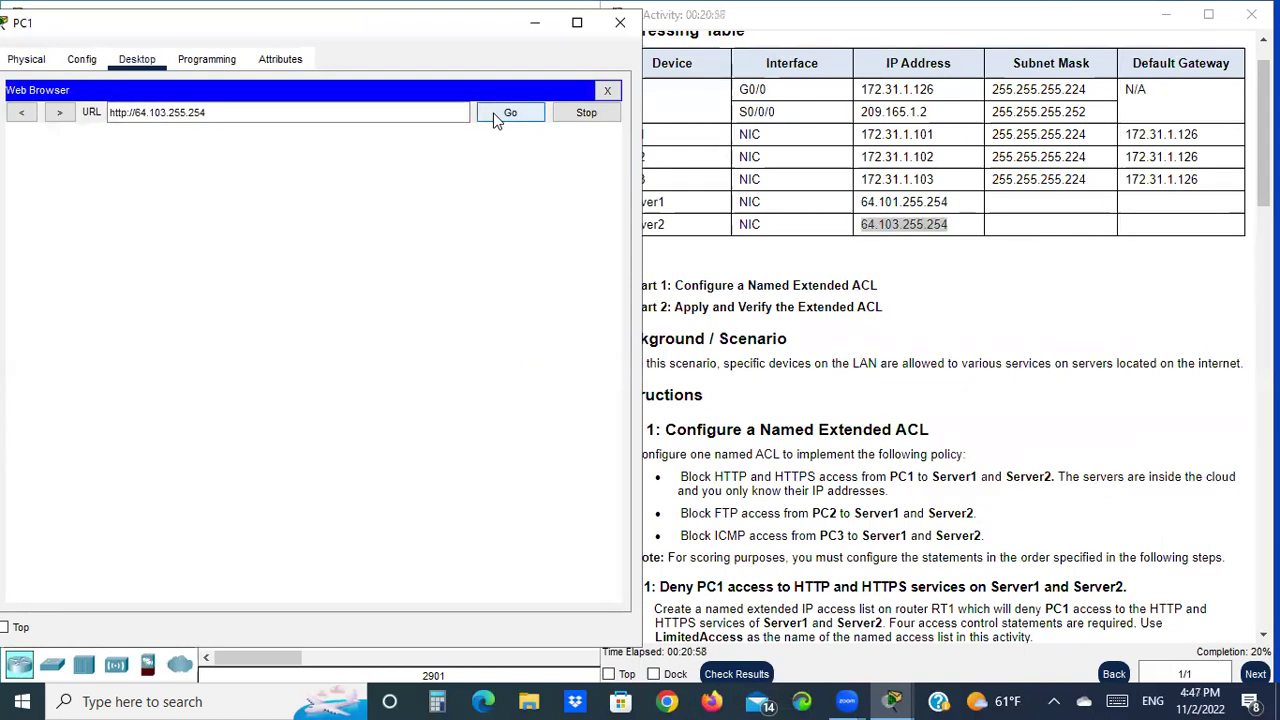
drag(206, 112, 107, 113)
right_click(128, 115)
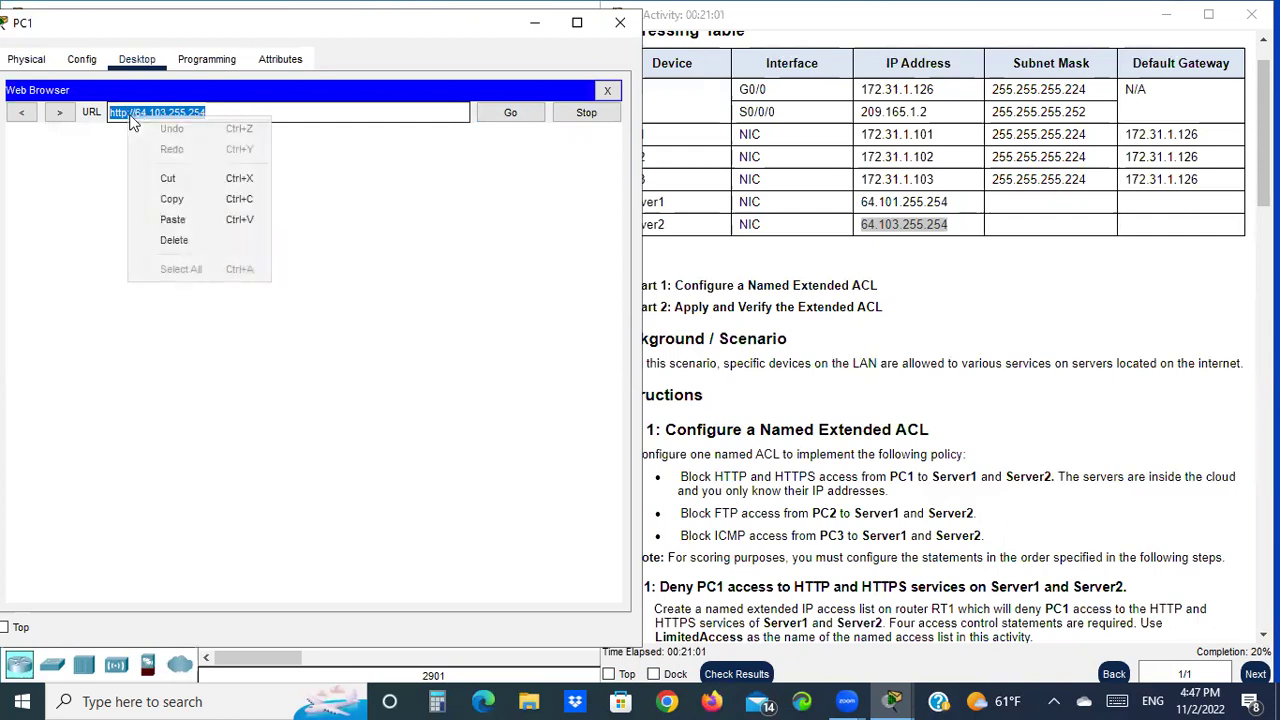
click(184, 199)
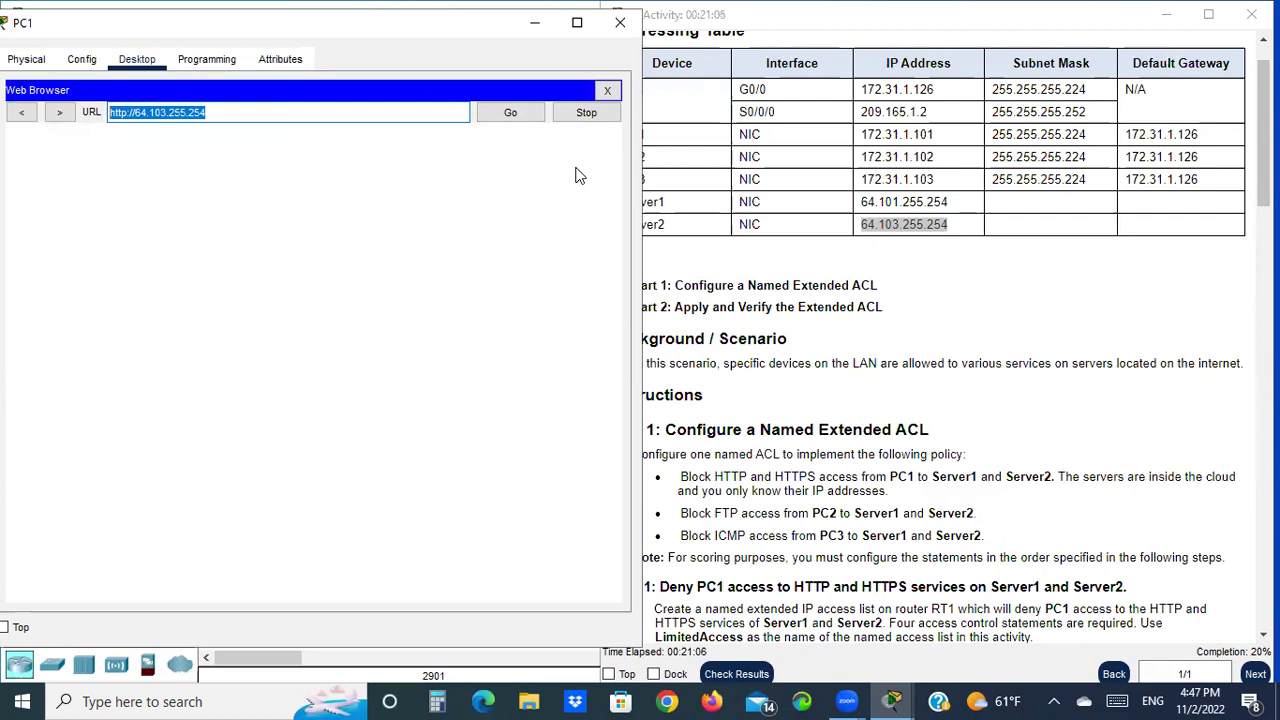
key(Return)
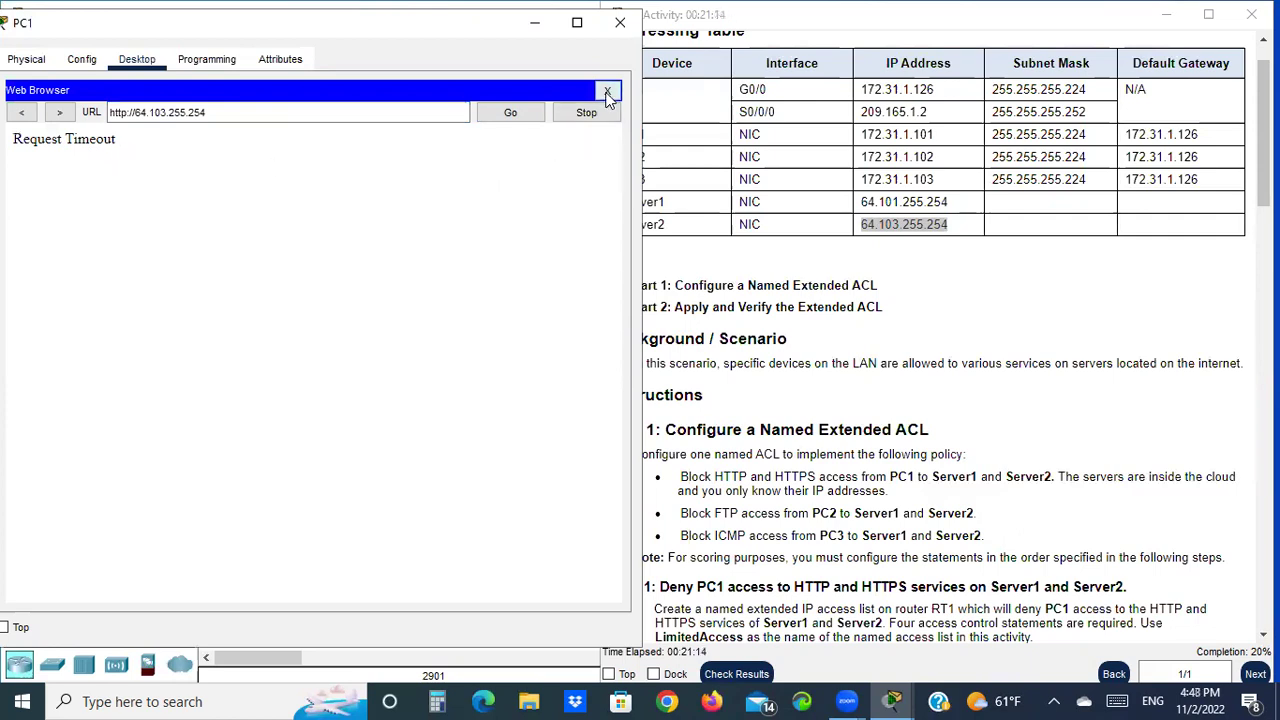
click(607, 91)
click(502, 146)
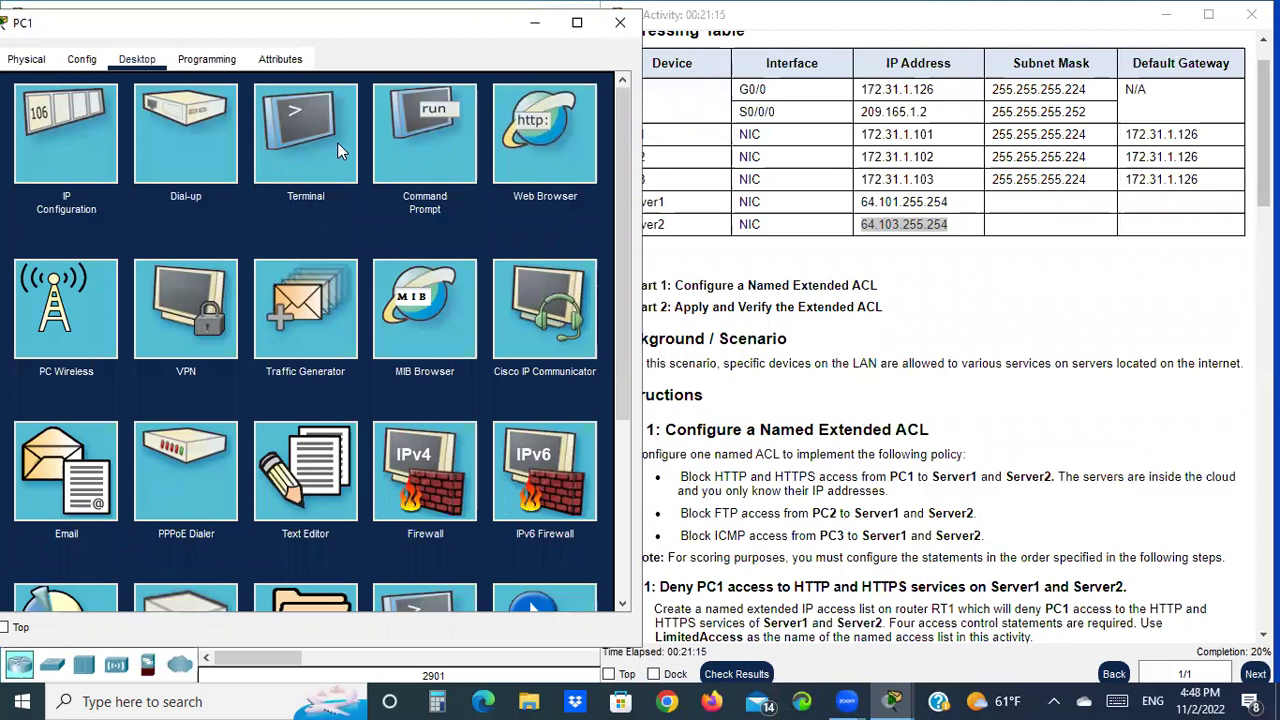
right_click(218, 115)
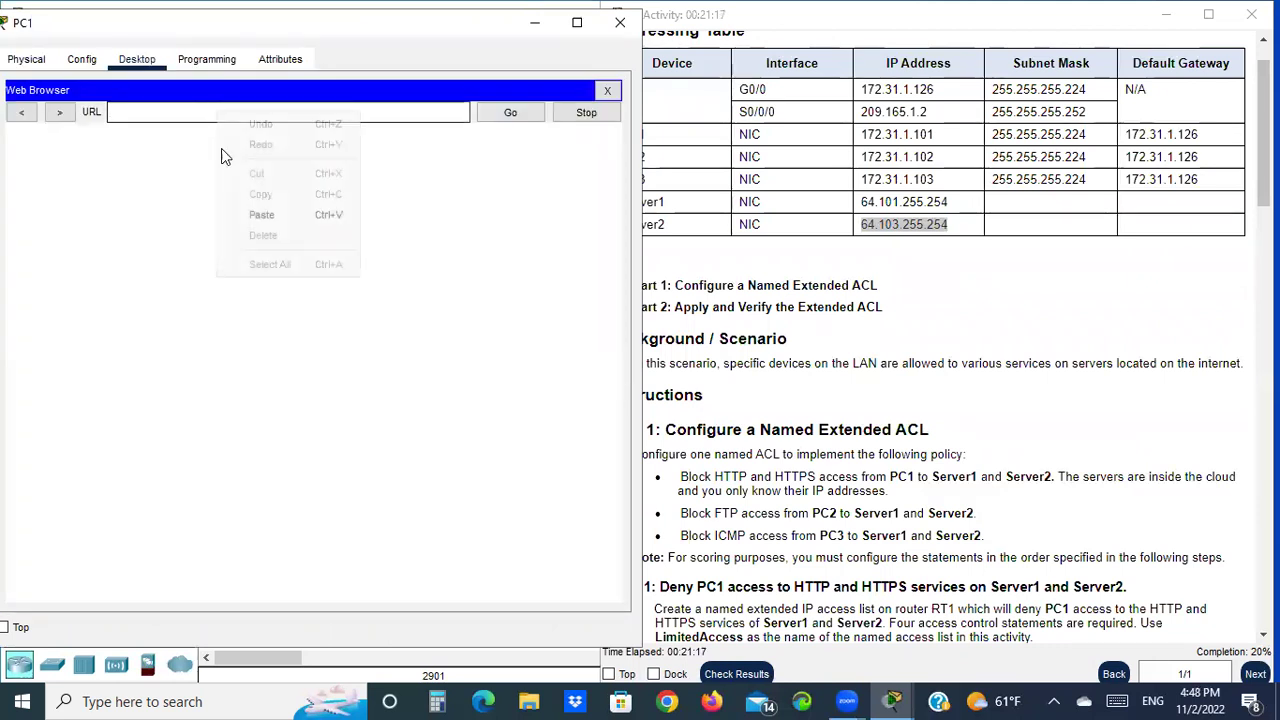
click(274, 214)
click(125, 112)
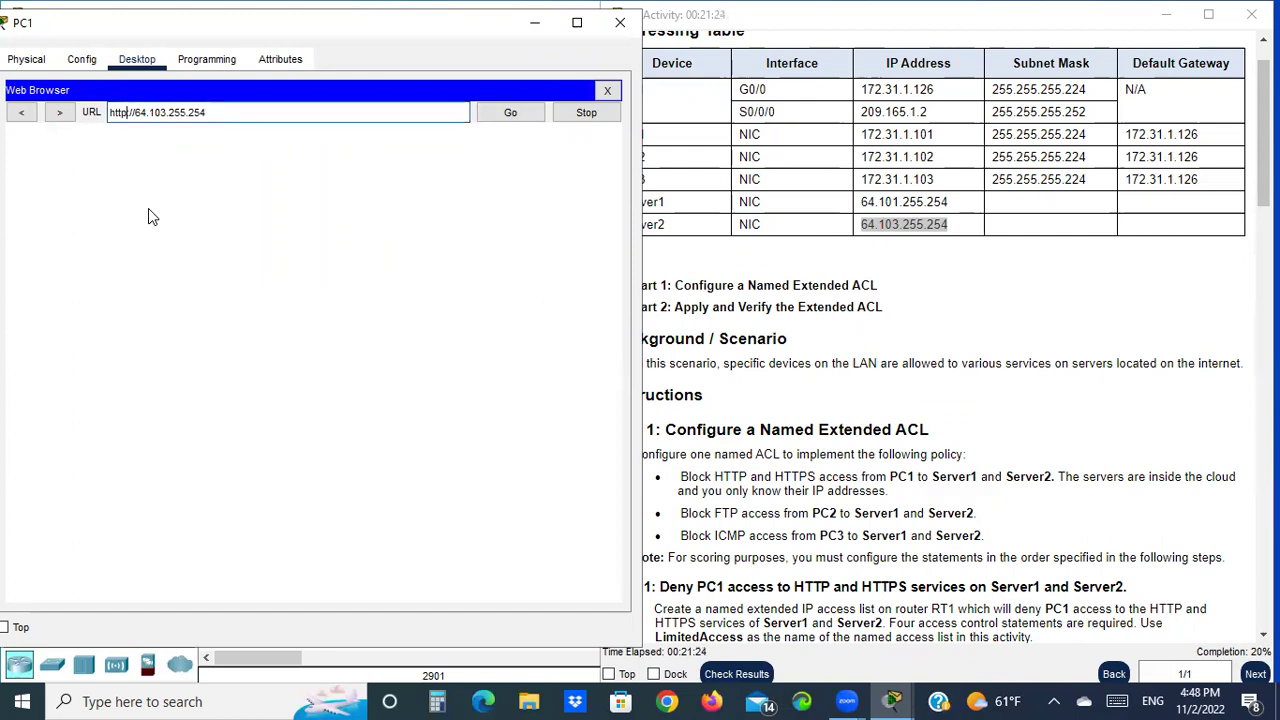
text(s)
click(511, 111)
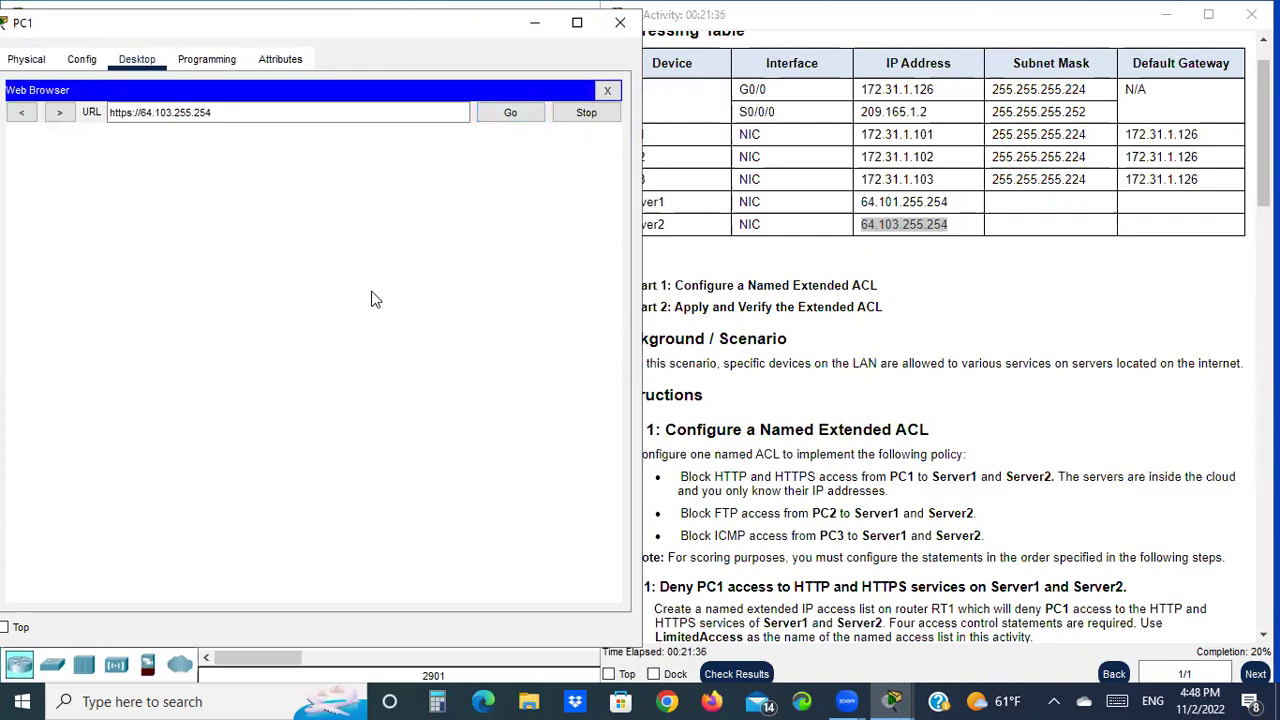
click(605, 92)
In PC1's Command Prompt, paste Server1's address 64.101.255.254 copied from the addressing table
scroll(1070, 447, down, 3)
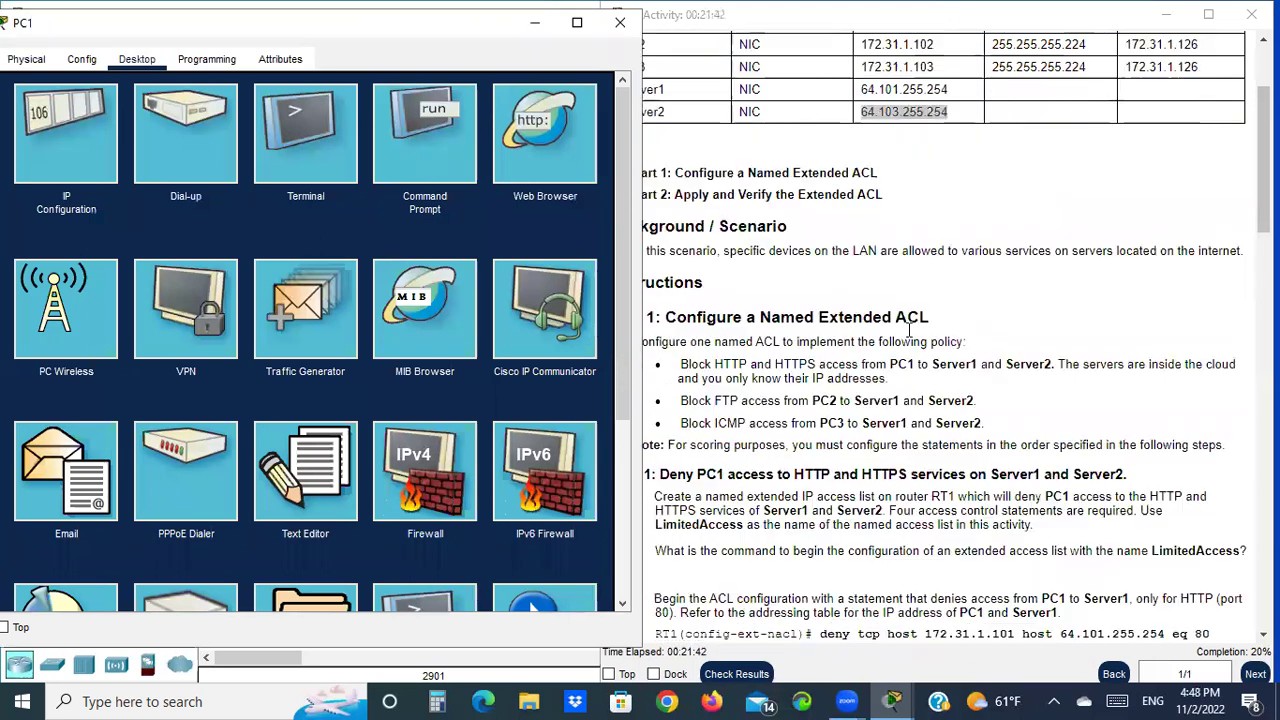
scroll(1070, 447, down, 10)
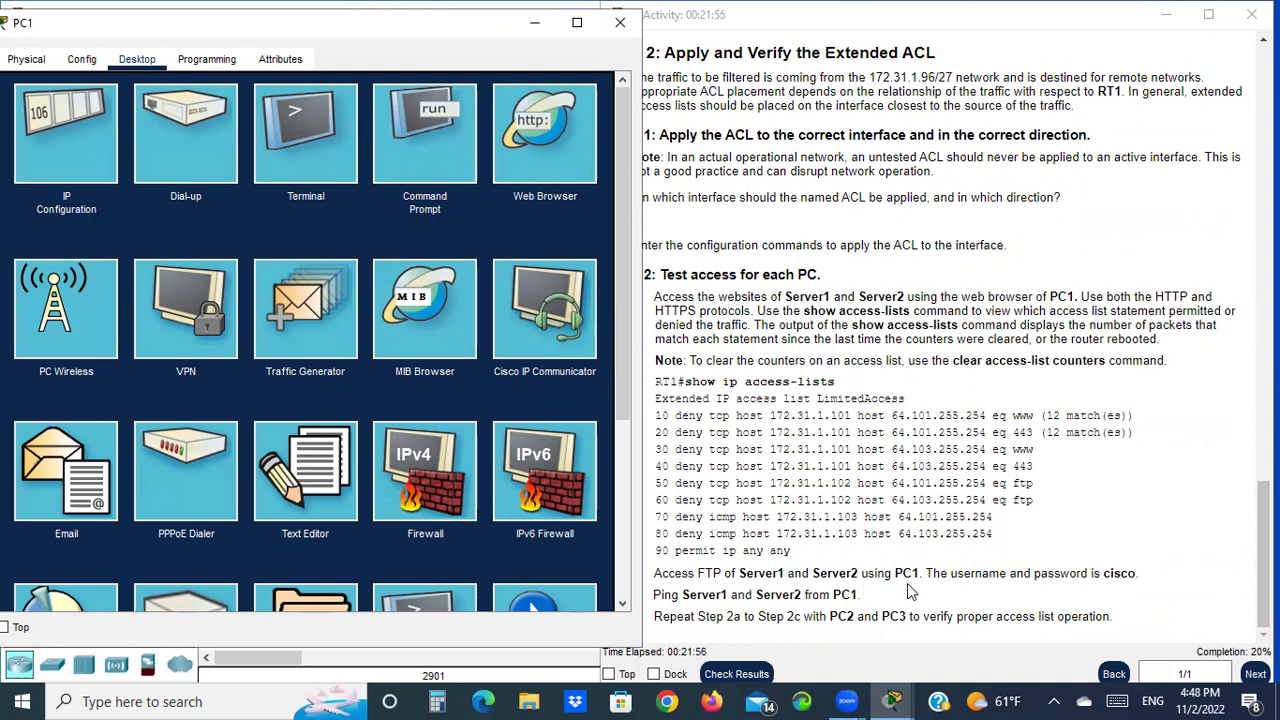
click(422, 141)
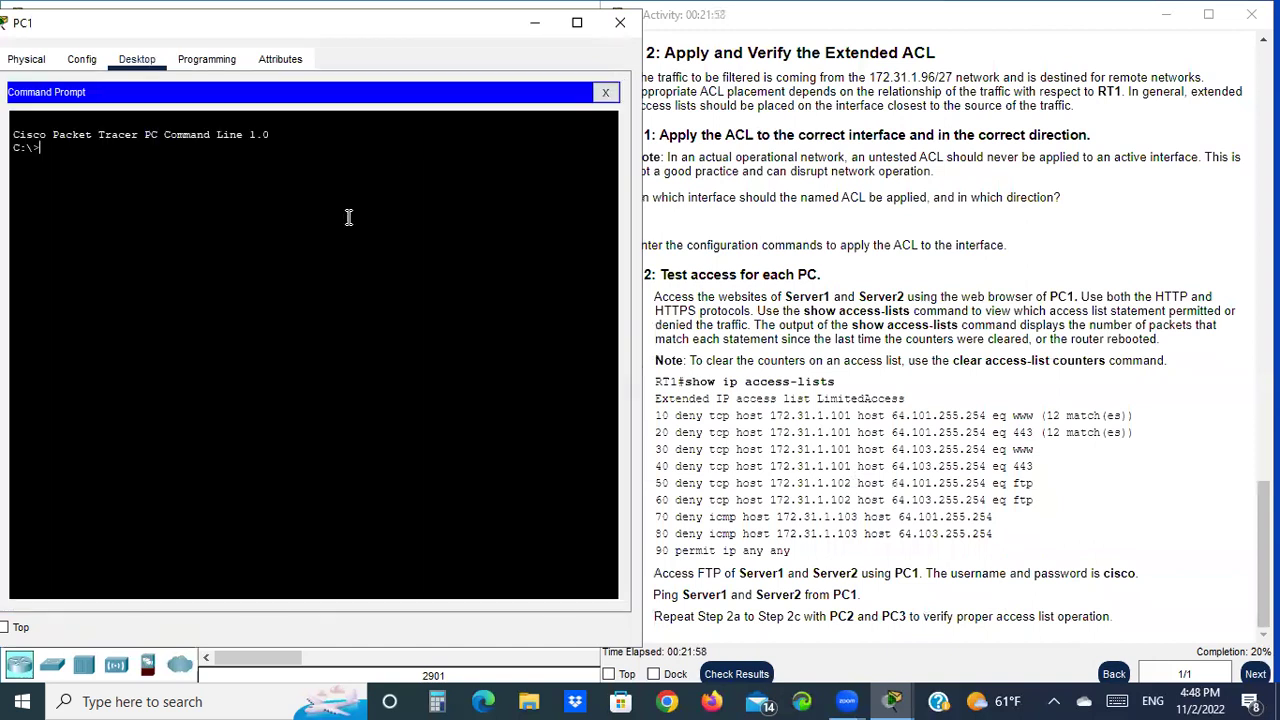
text(ftp)
scroll(910, 243, up, 5)
scroll(910, 243, up, 10)
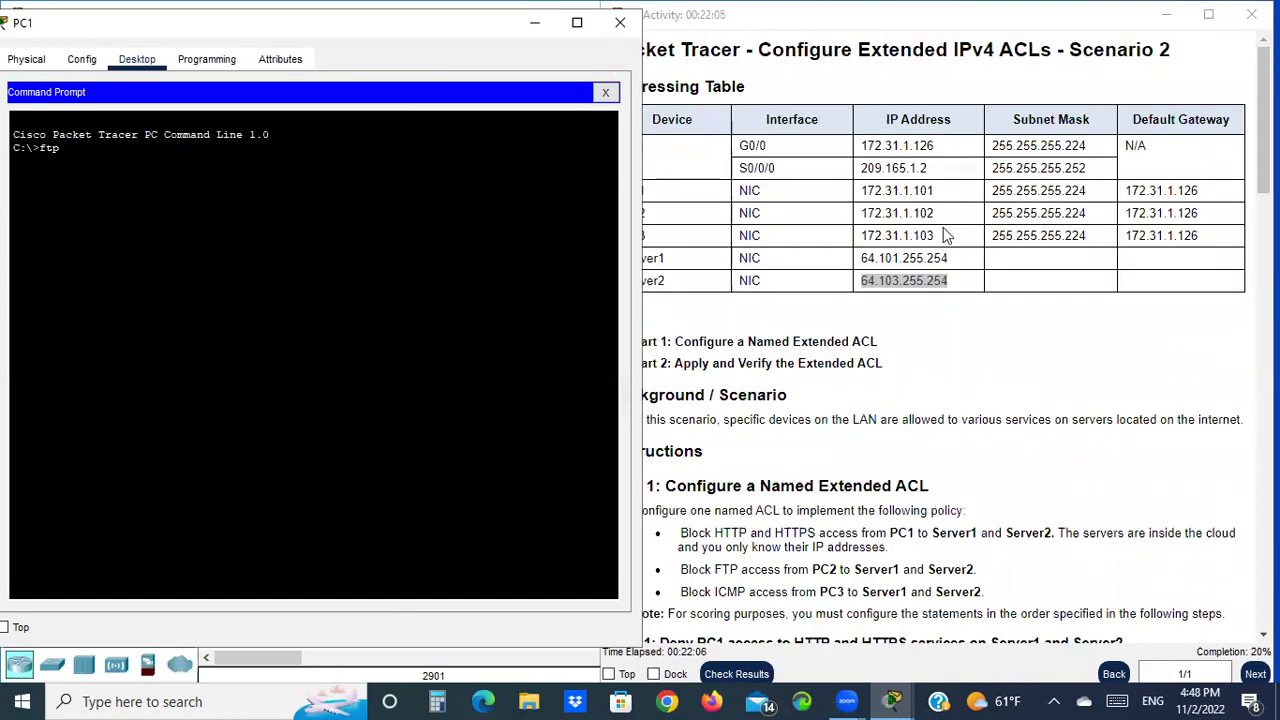
click(938, 258)
drag(948, 258, 872, 256)
right_click(876, 258)
click(920, 263)
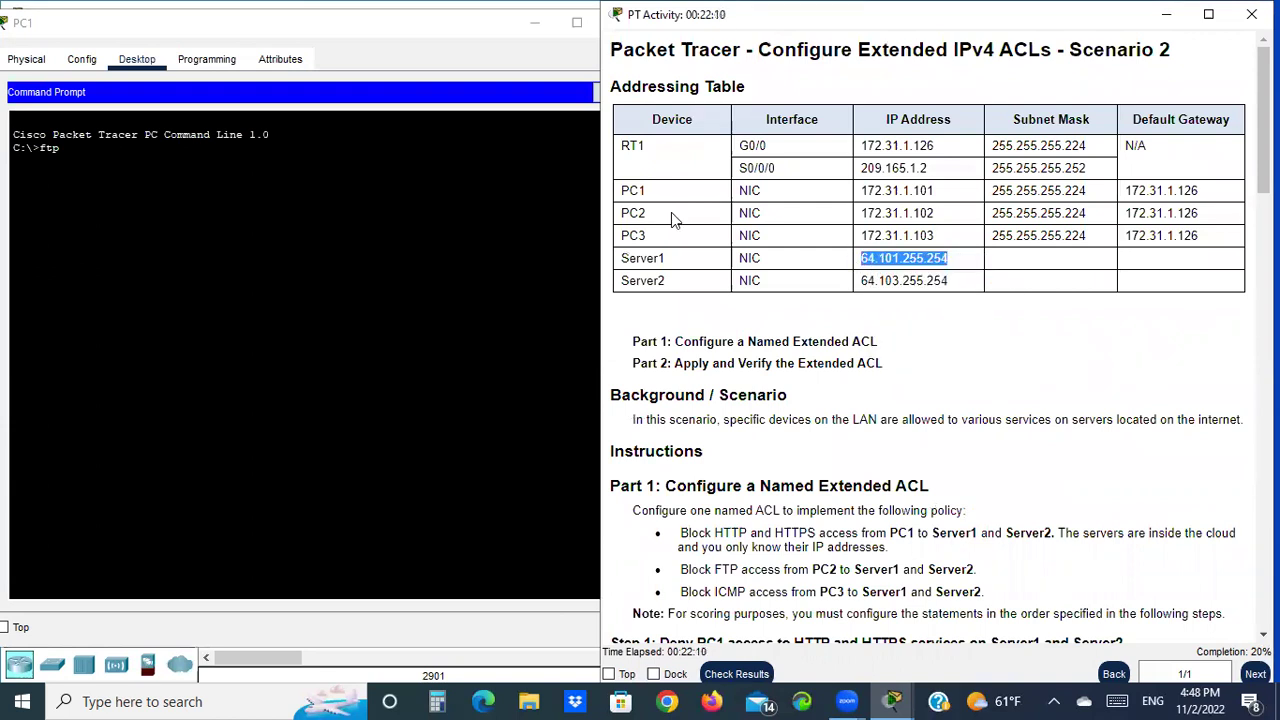
click(133, 153)
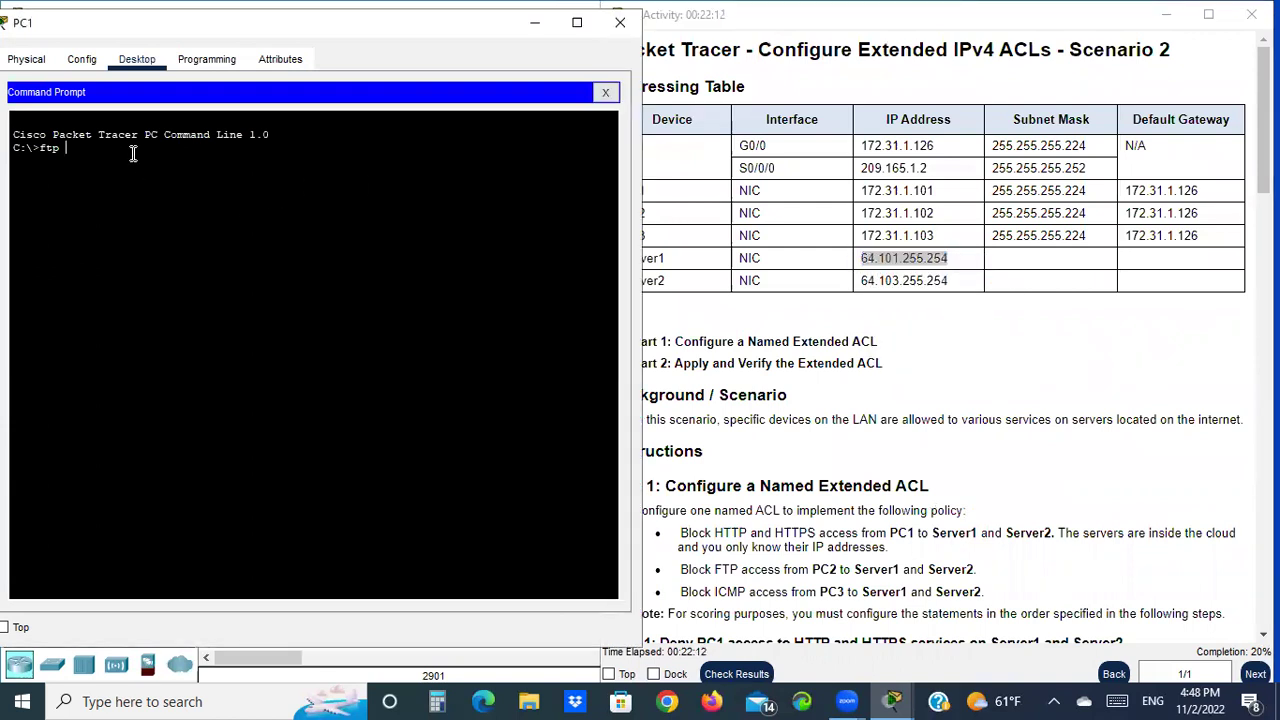
right_click(133, 153)
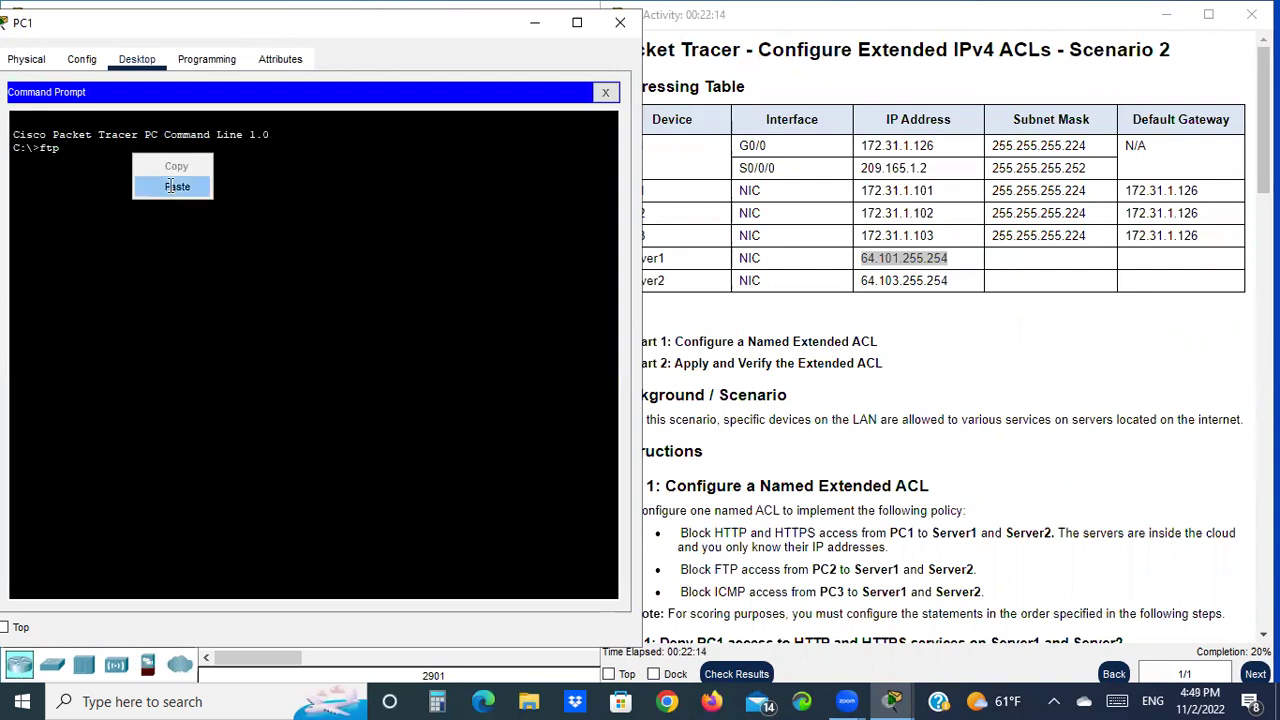
click(172, 186)
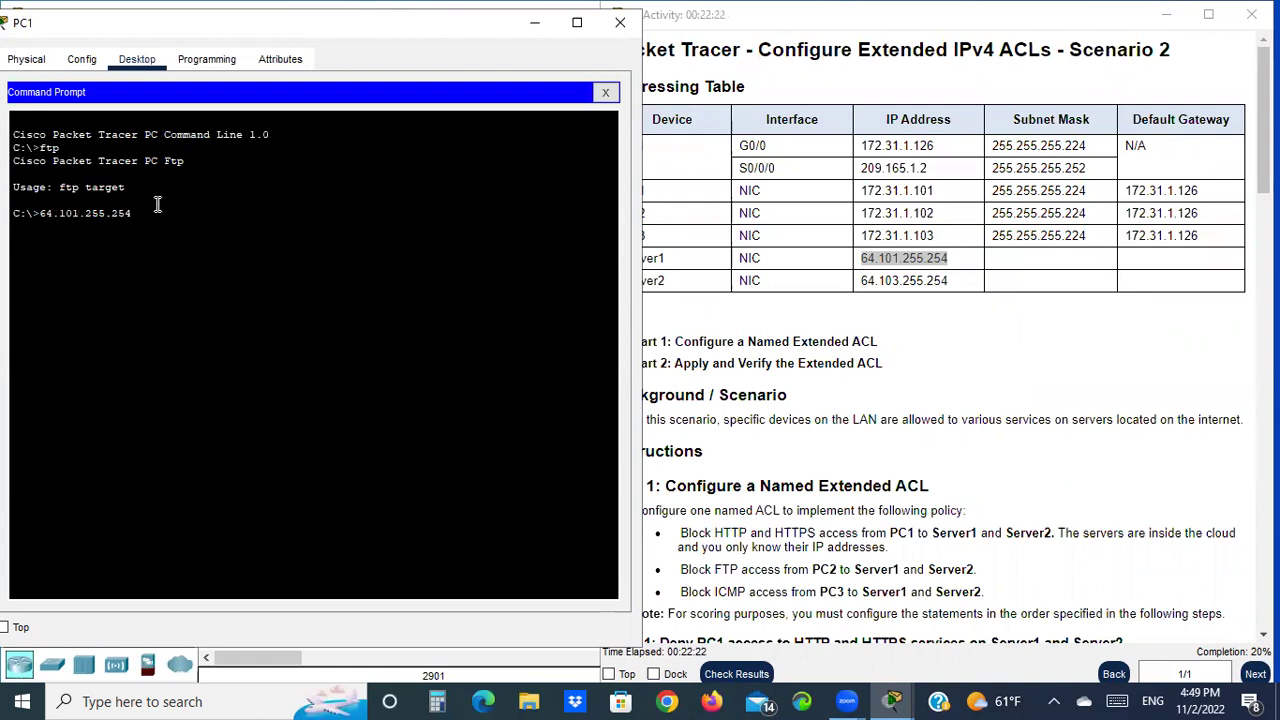
Run ftp 64.101.255.254 and log in to Server1 as user cisco with the given password
key(Home)
text(ftp)
key(Return)
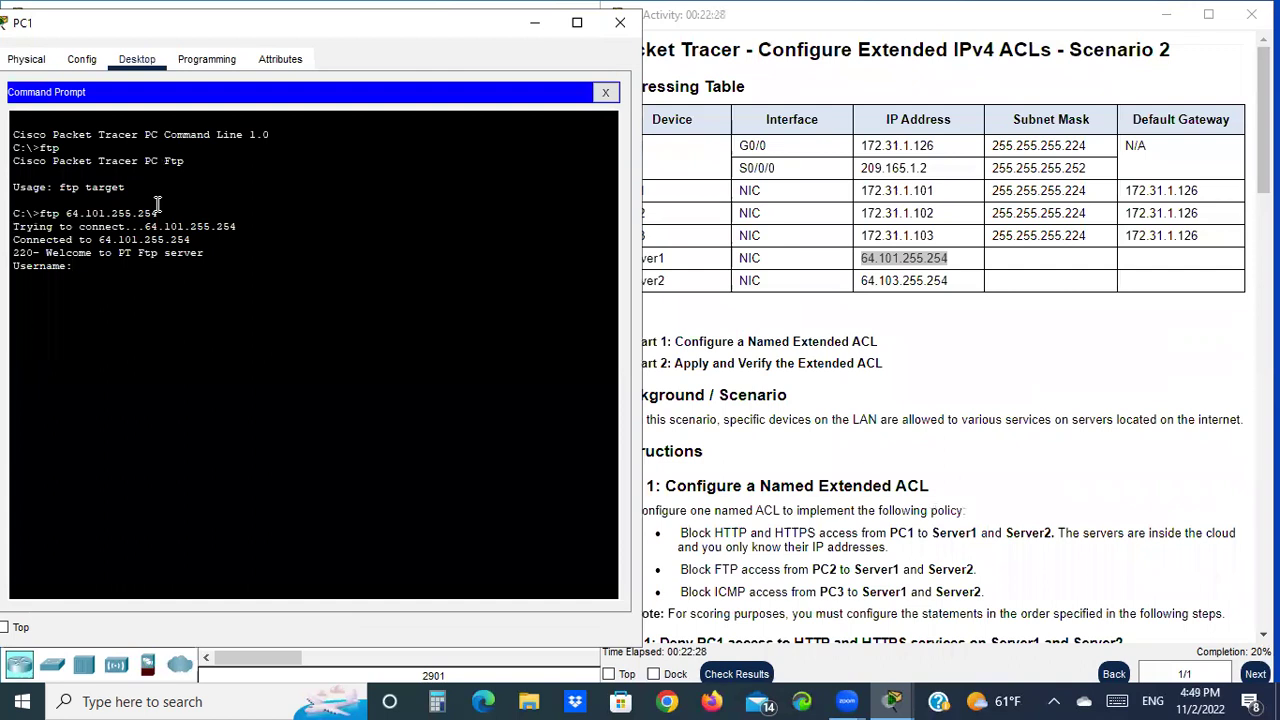
text(cisco)
key(Return)
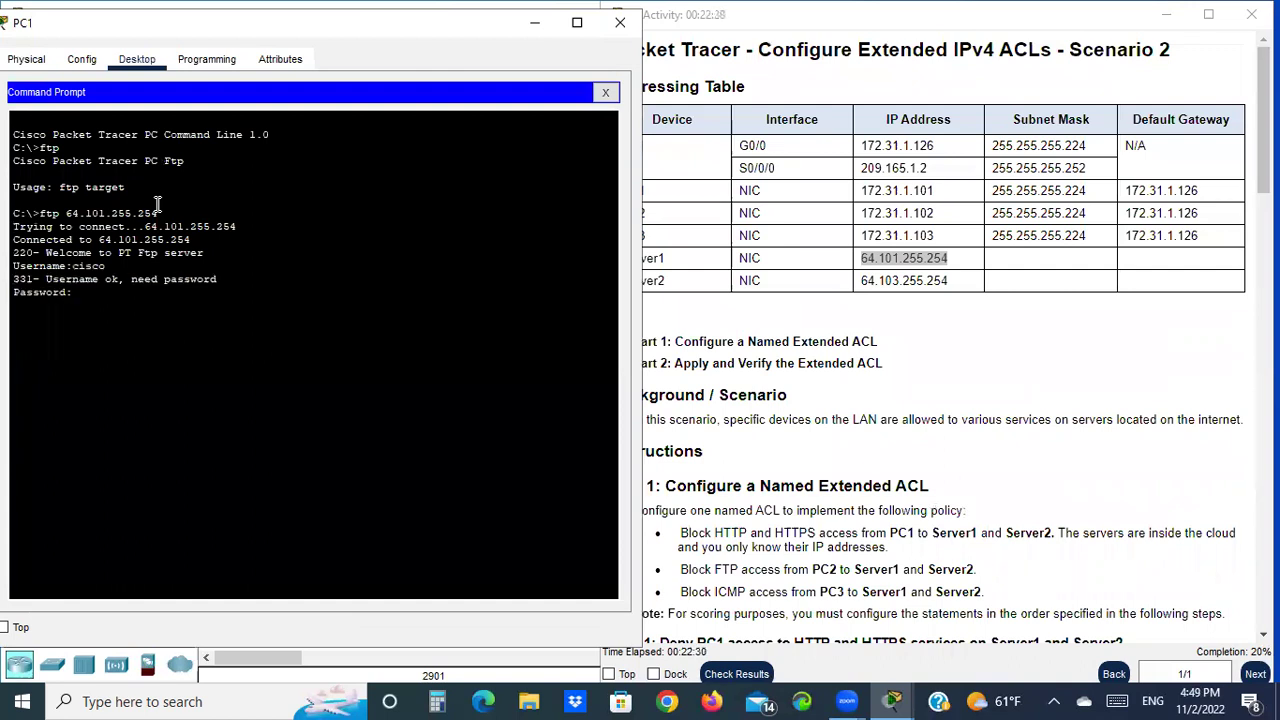
key(Return)
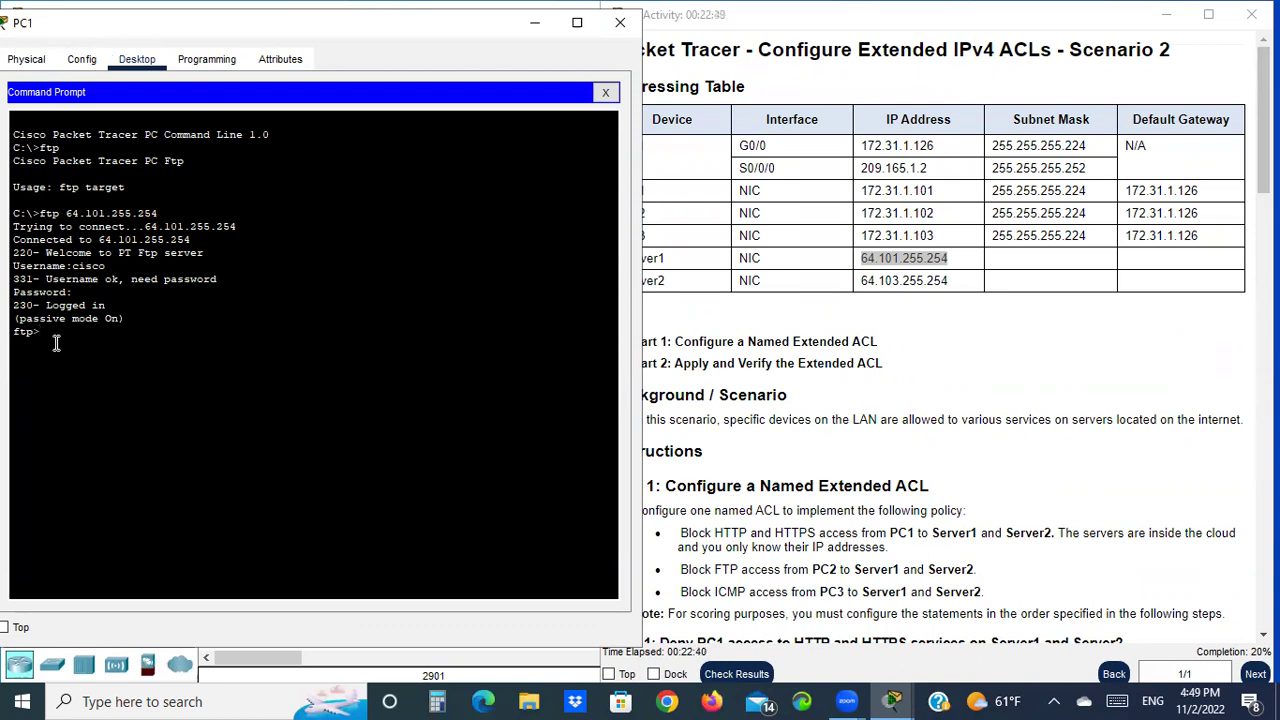
End the FTP session with quit and recall the earlier ftp command
key(Up)
key(BackSpace)
key(BackSpace)
key(BackSpace)
key(BackSpace)
key(BackSpace)
key(BackSpace)
key(BackSpace)
key(BackSpace)
key(BackSpace)
key(BackSpace)
key(BackSpace)
key(BackSpace)
key(BackSpace)
key(BackSpace)
key(BackSpace)
key(BackSpace)
key(BackSpace)
text(quit)
key(Return)
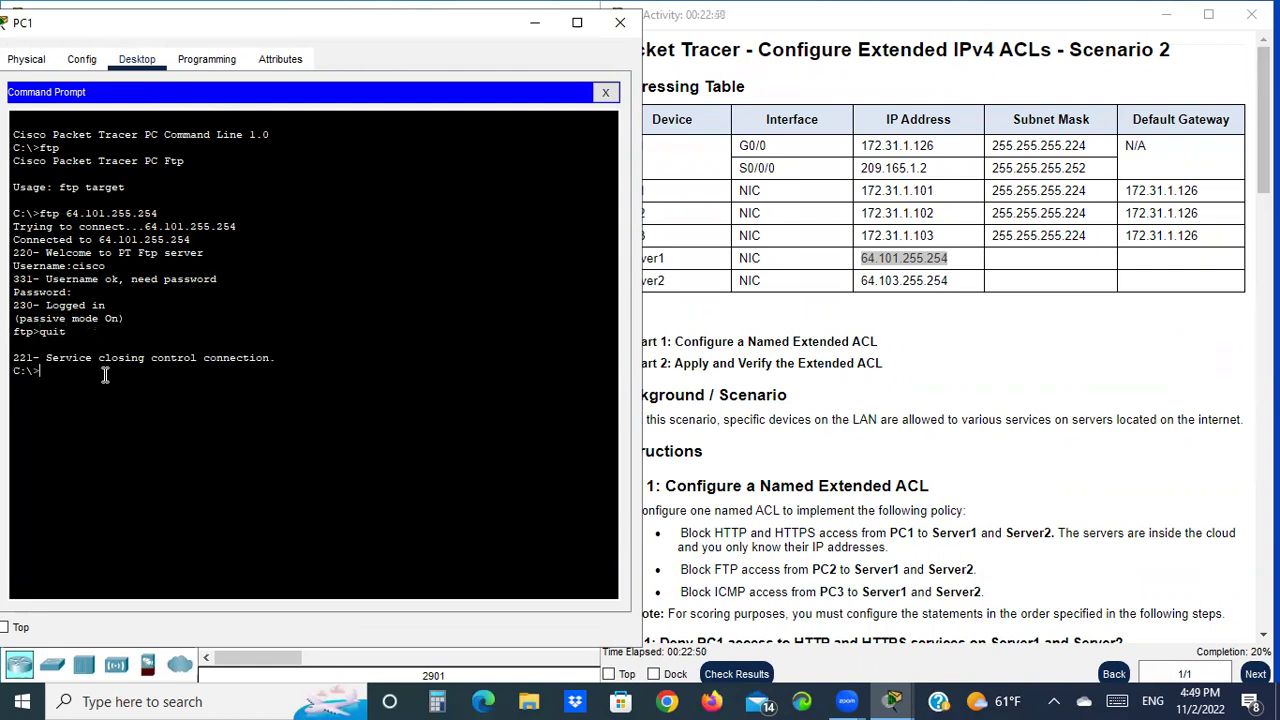
key(Up)
key(Up)
Edit the recalled command to ftp 64.103.255.254, log in as cisco, then quit
key(Left)
key(BackSpace)
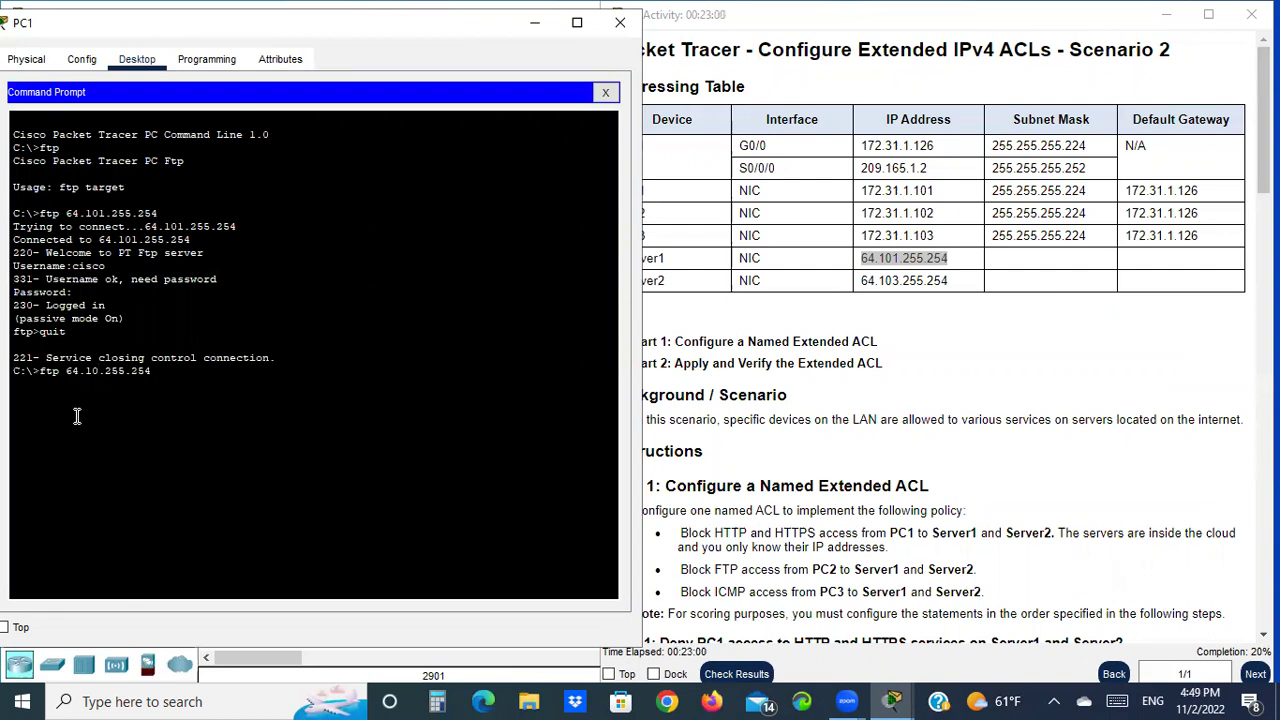
text(3)
key(Return)
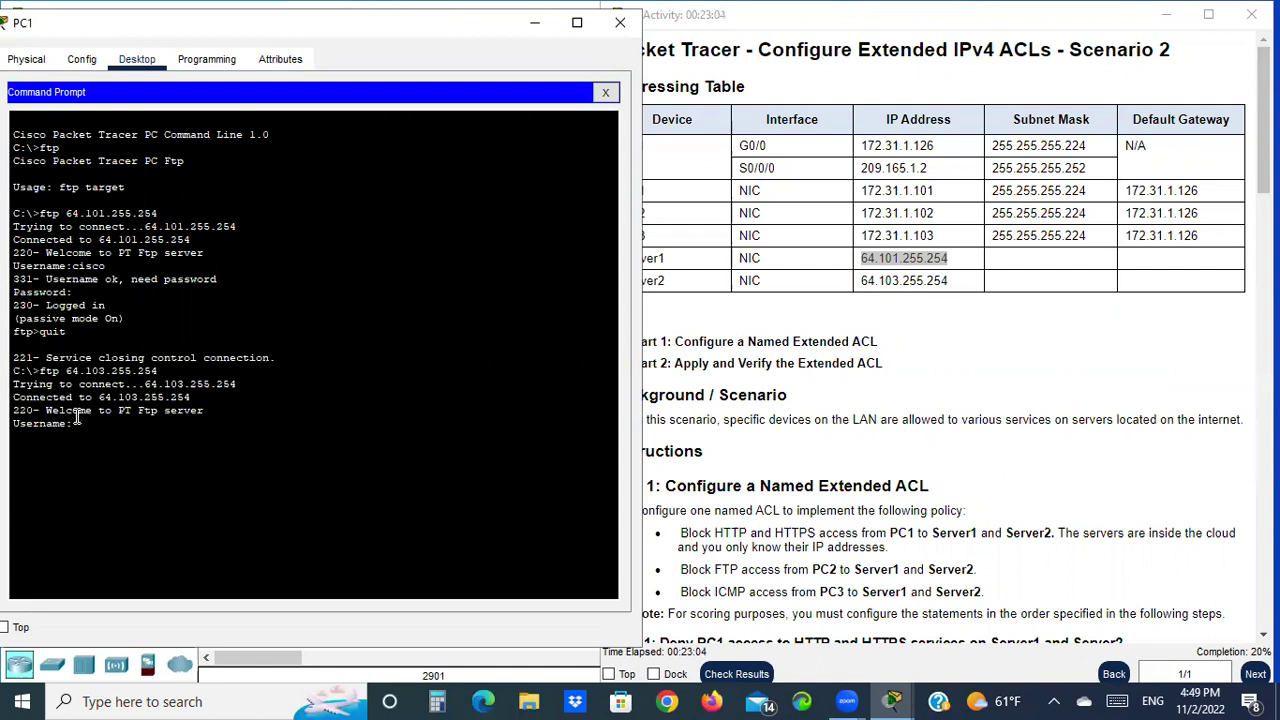
text(cisco)
key(Return)
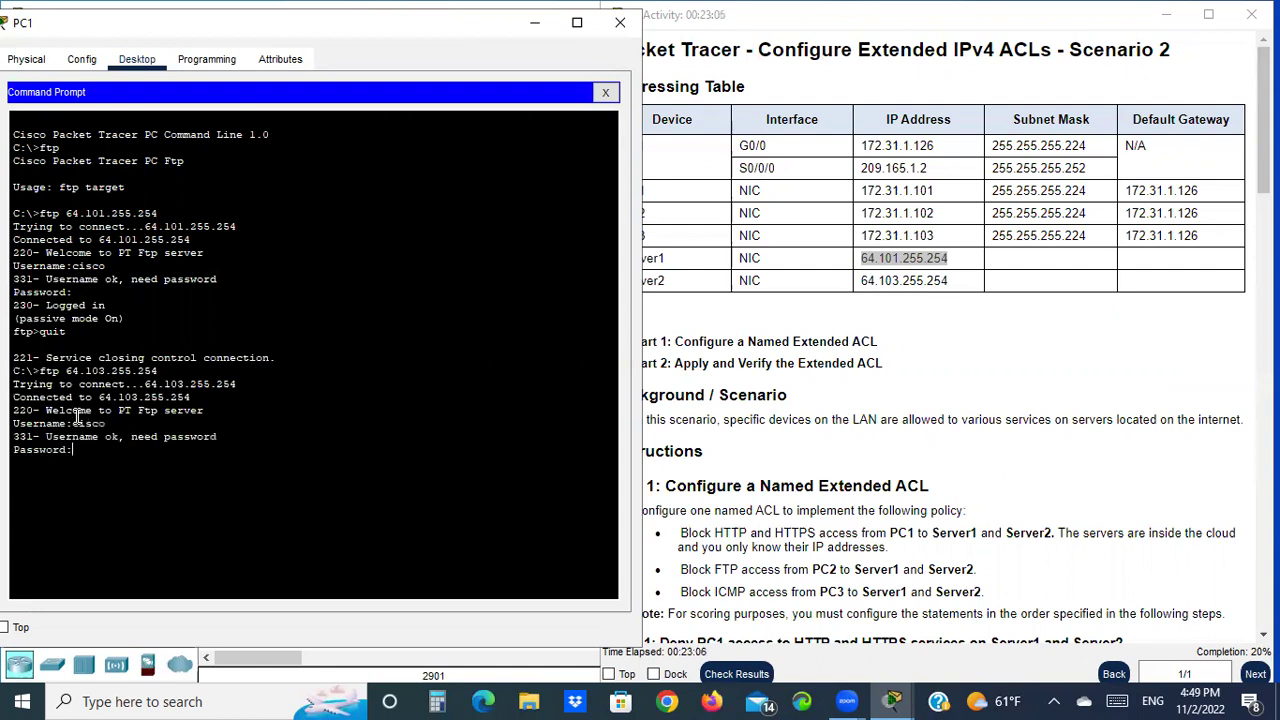
key(Return)
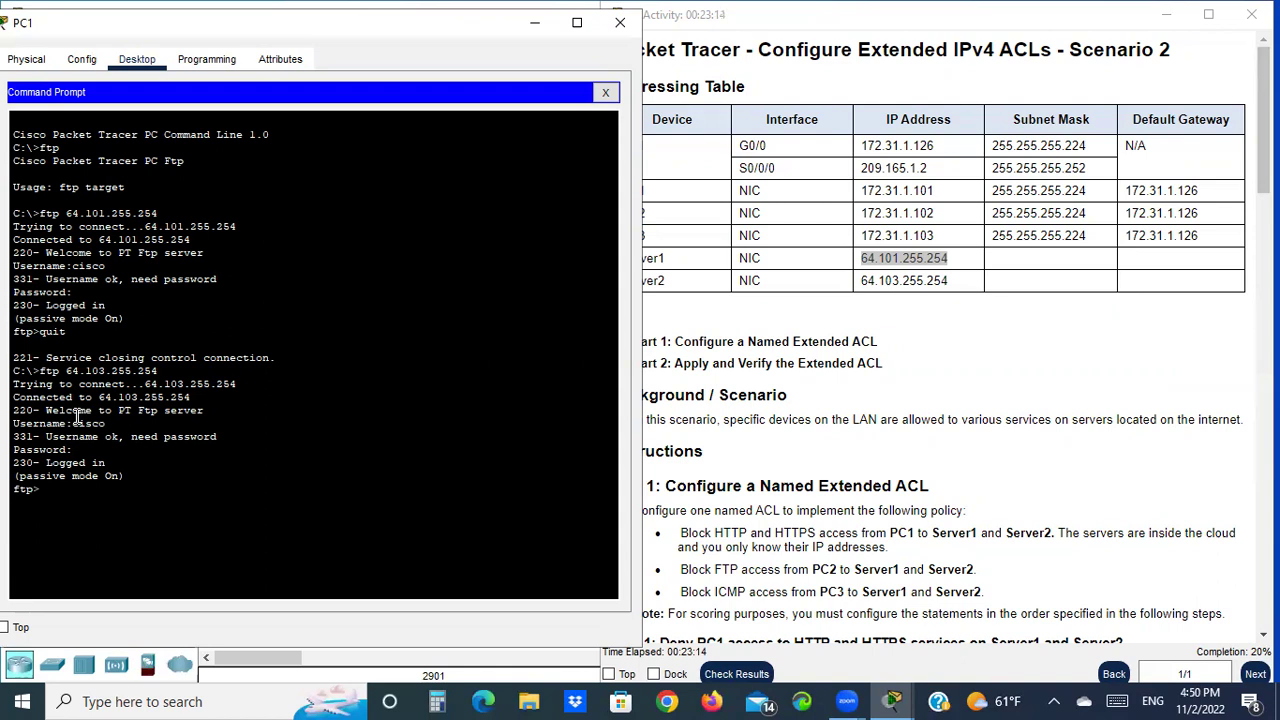
text(quit)
key(Return)
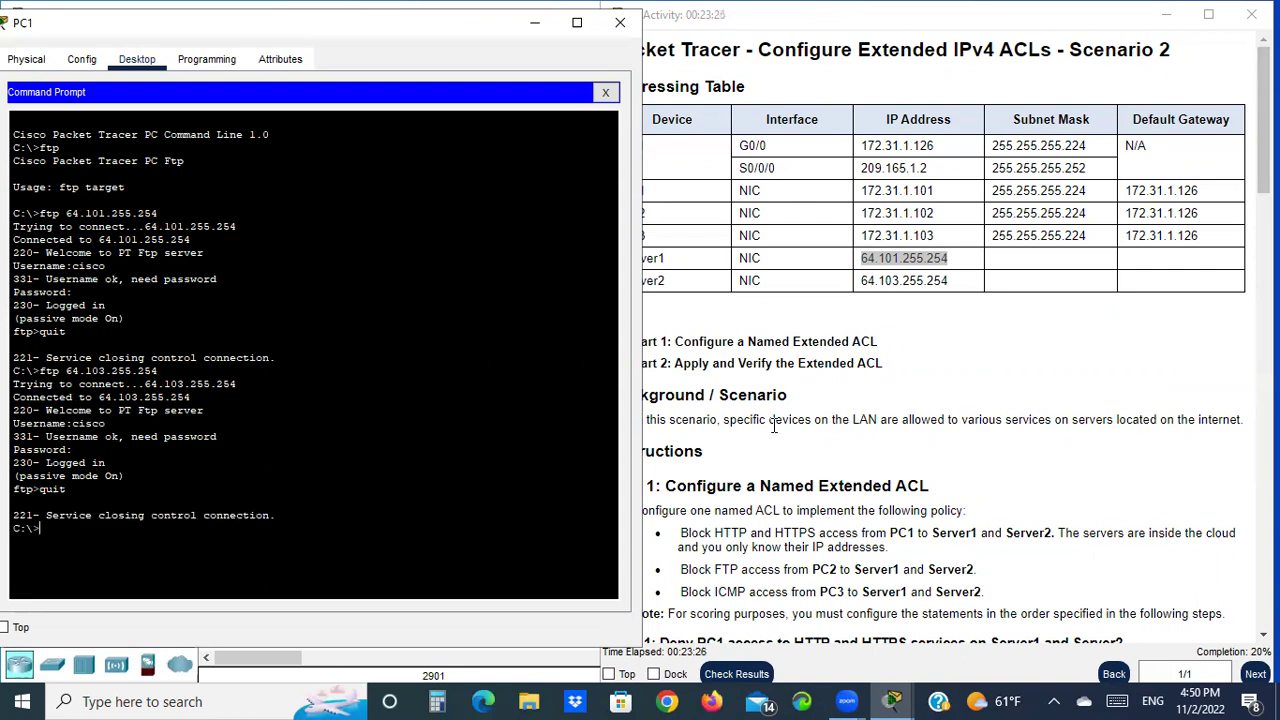
scroll(973, 437, down, 10)
Turn the recalled ftp command into ping 64.101.255.254 and ping Server1 from PC1
scroll(976, 449, down, 10)
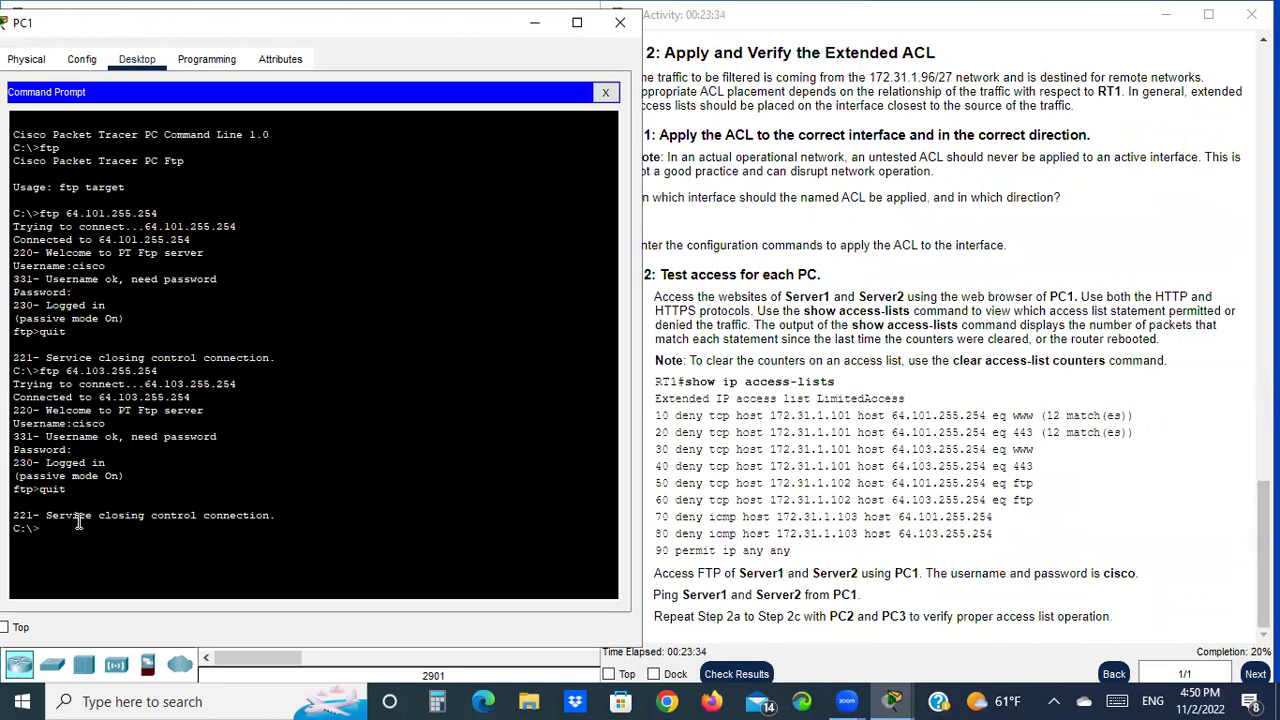
key(Up)
key(Up)
key(Left)
key(Left)
key(Left)
key(Left)
key(Left)
key(Left)
key(Left)
key(Left)
key(Left)
key(Left)
key(Left)
key(Left)
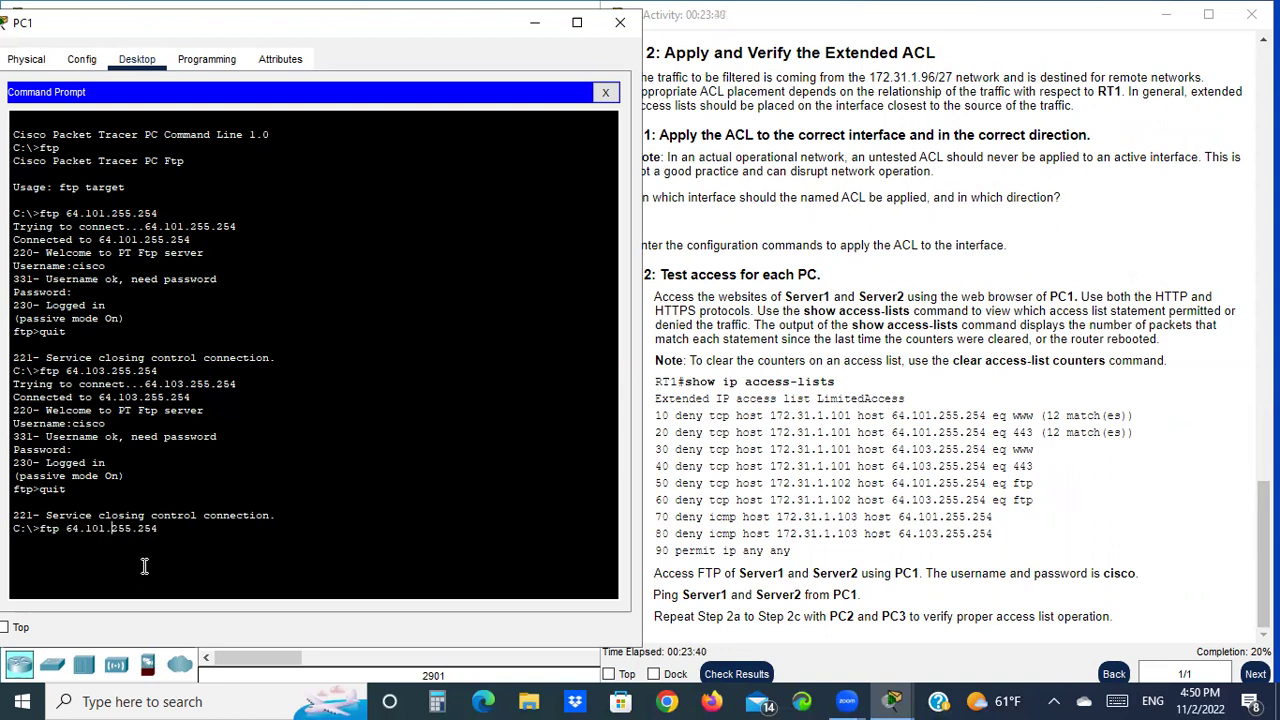
key(Home)
key(Delete)
key(Delete)
key(Delete)
text(ping)
key(BackSpace)
key(Return)
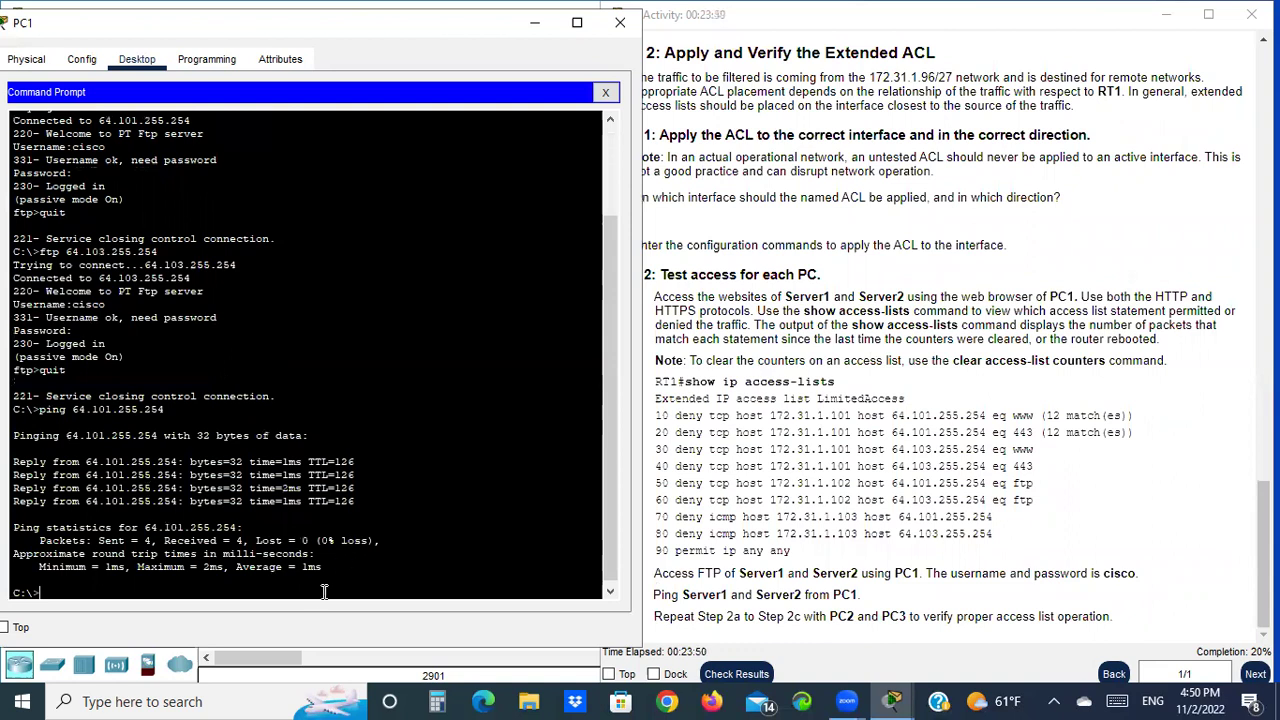
Ping Server2 at 64.103.255.254, then close PC1's window
key(Up)
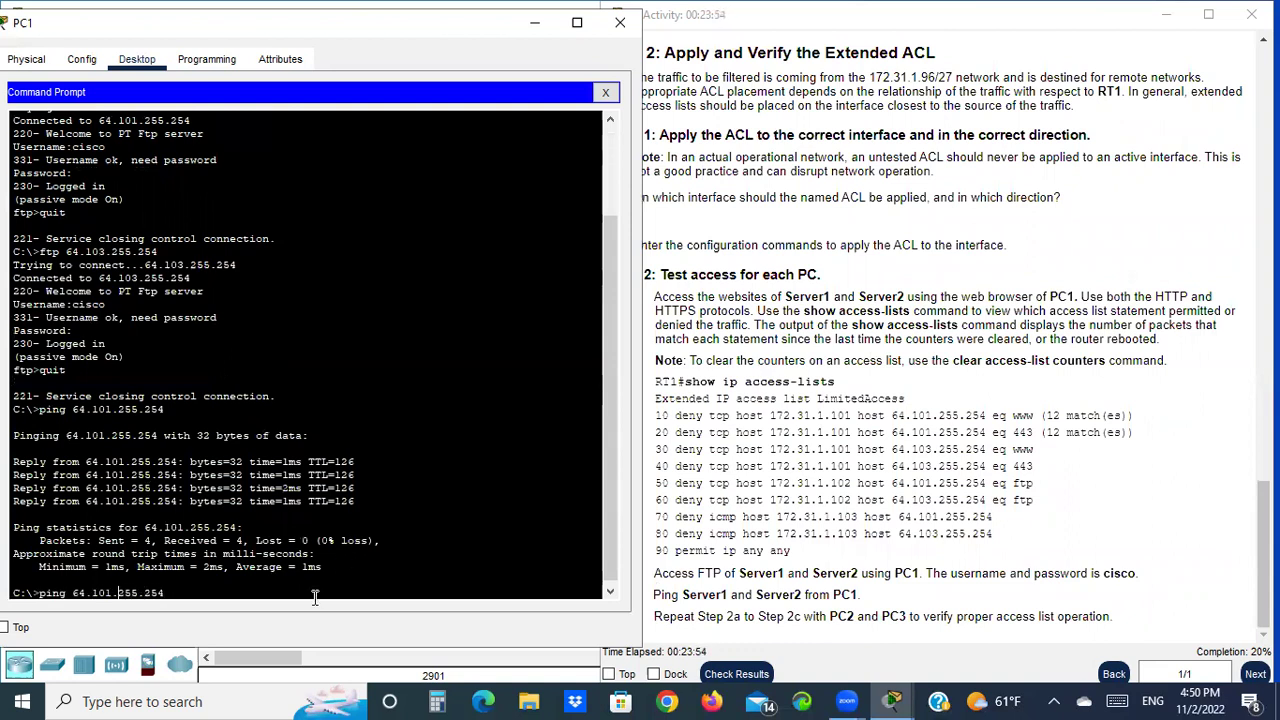
key(BackSpace)
text(3)
key(Return)
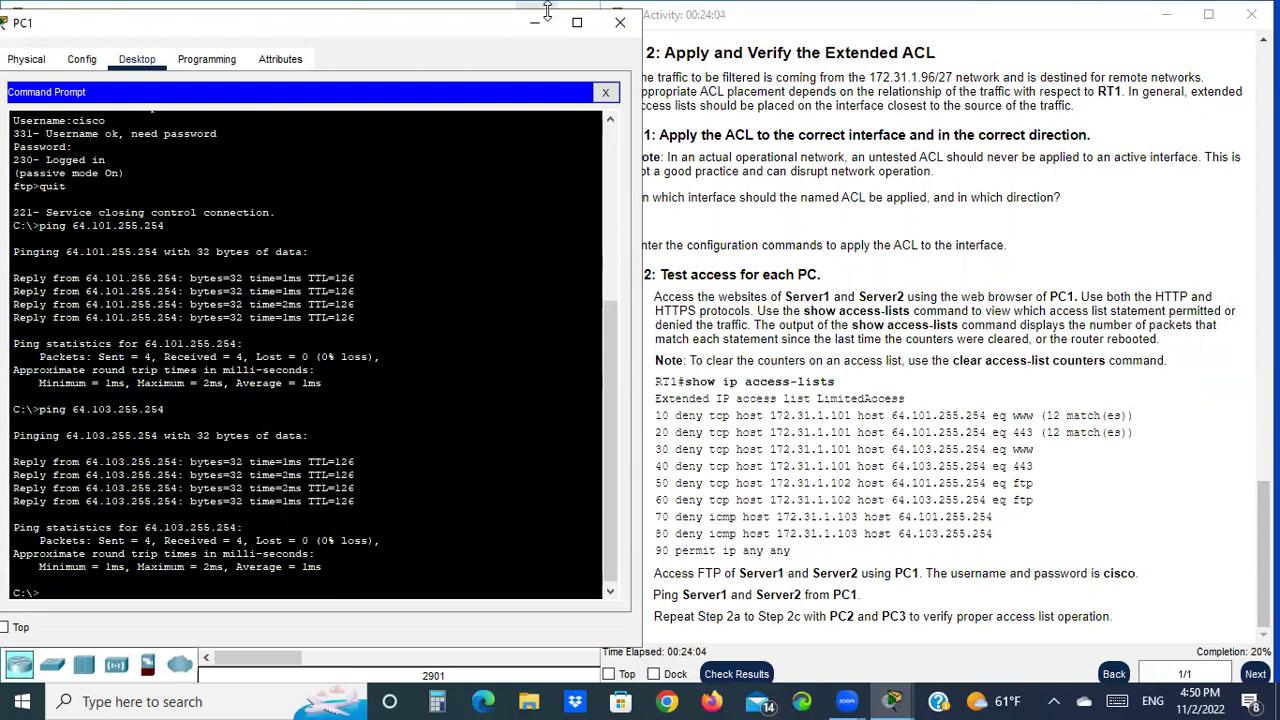
click(617, 25)
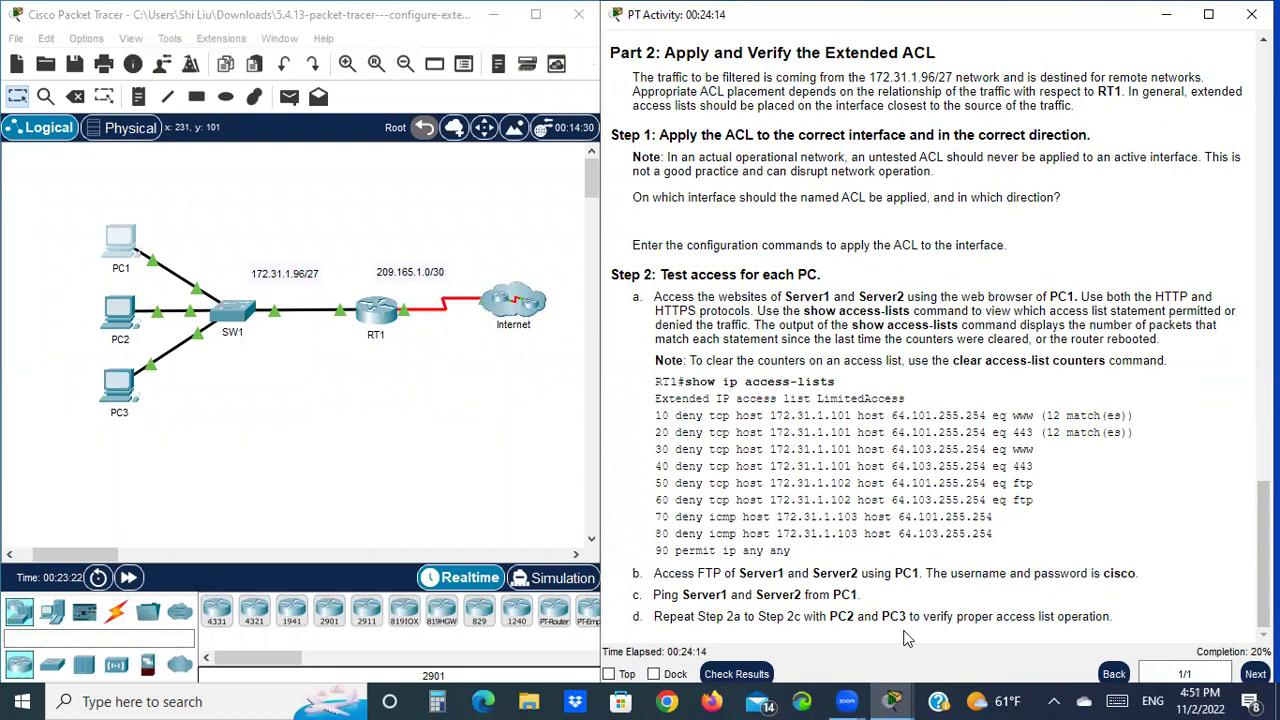
Open the Web Browser on PC2's desktop
click(122, 317)
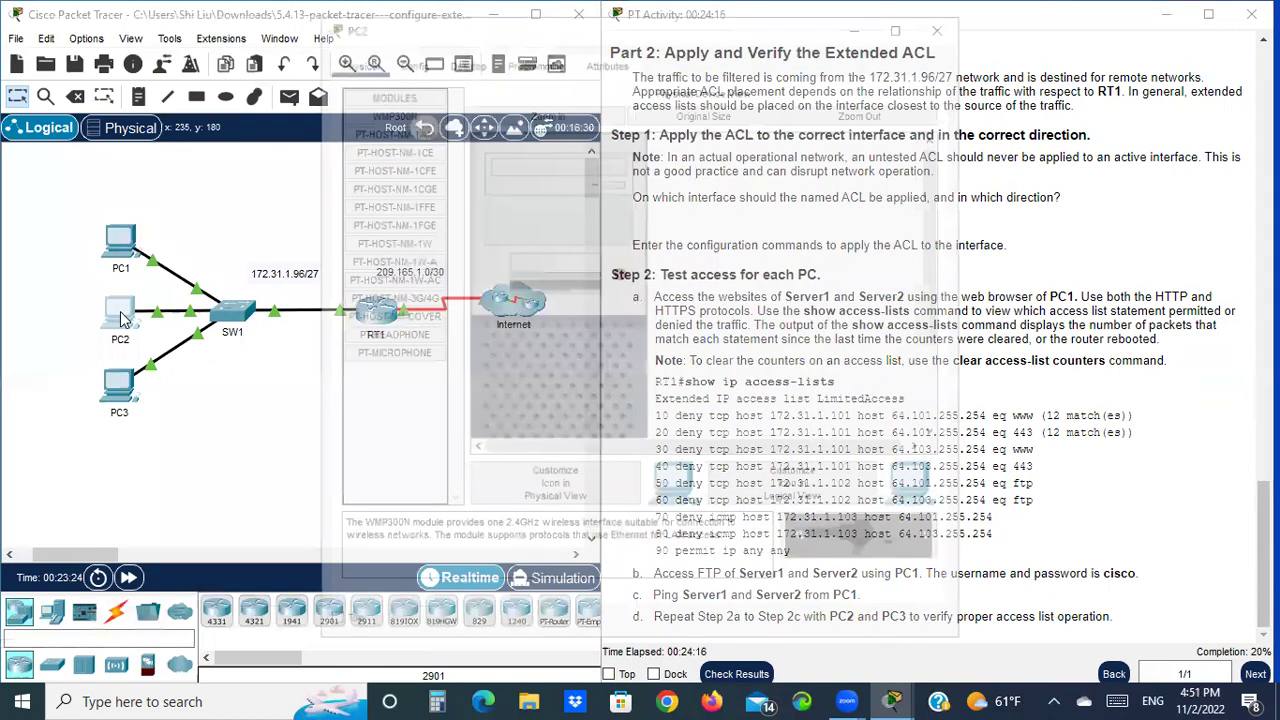
click(462, 58)
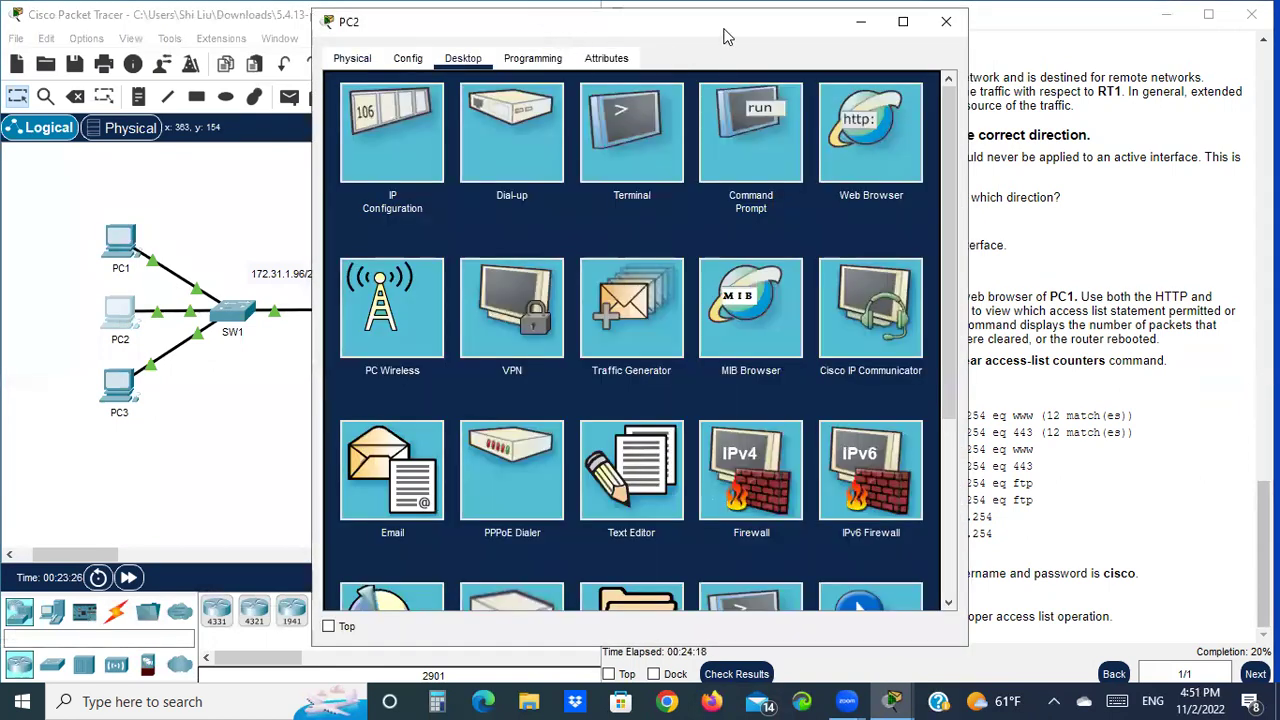
drag(655, 42, 346, 39)
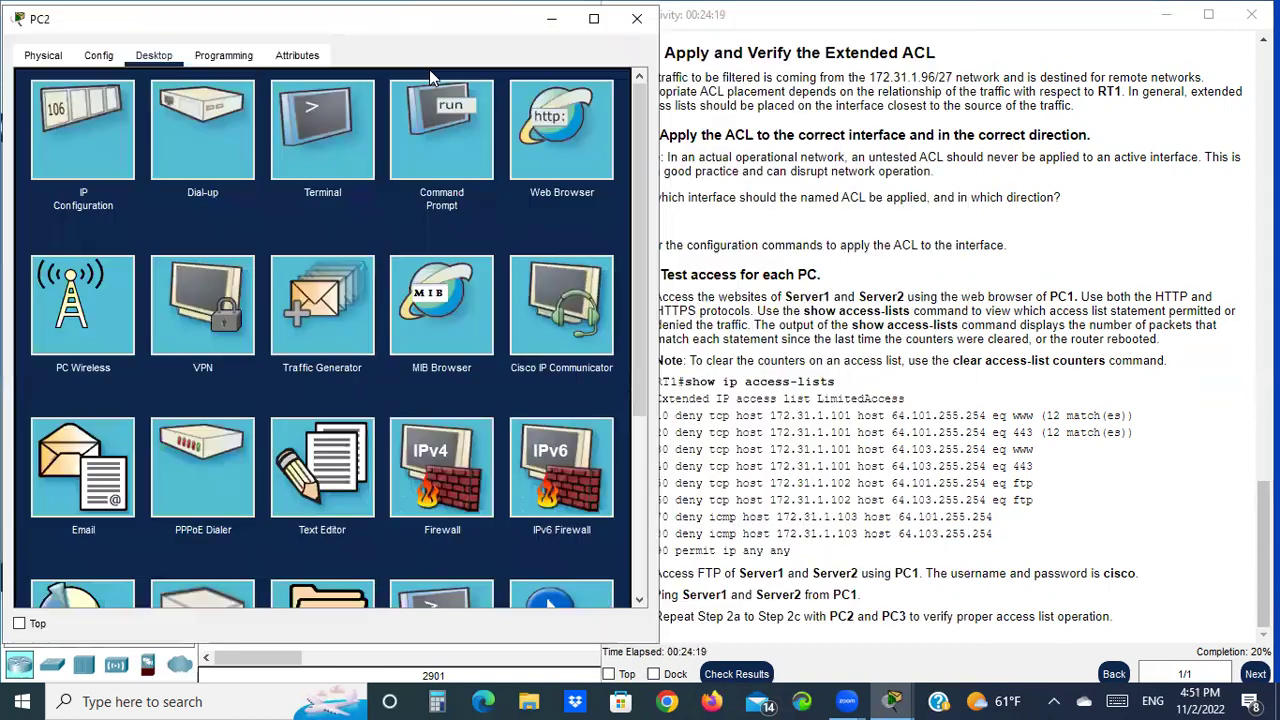
click(532, 148)
scroll(950, 360, up, 3)
scroll(957, 355, down, 3)
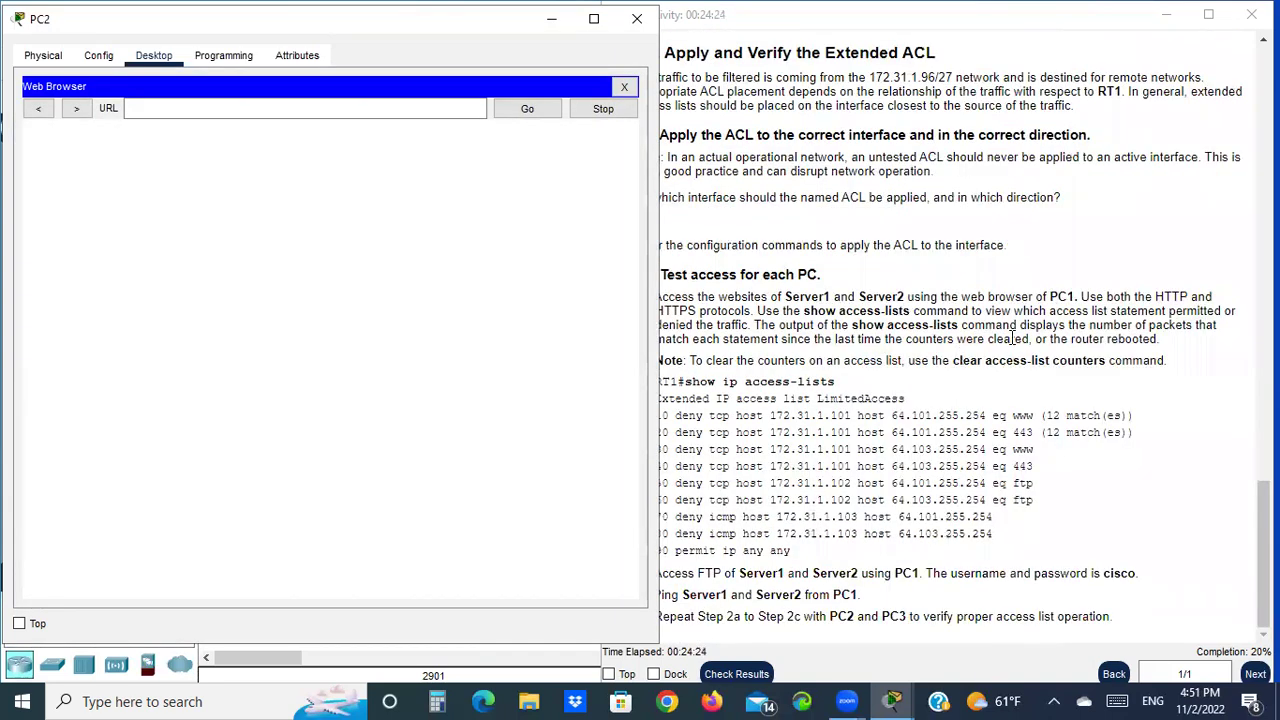
scroll(1008, 340, up, 12)
scroll(1005, 320, up, 8)
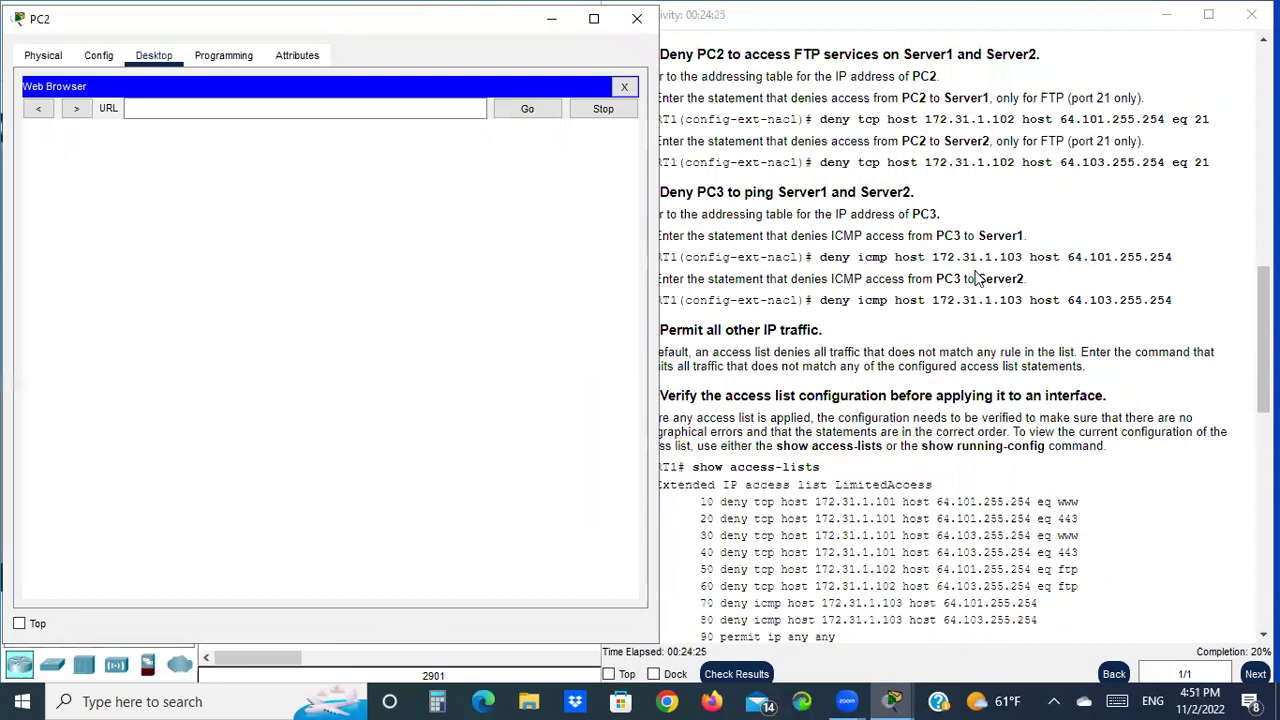
Copy Server1's IP 64.101.255.254 from the addressing table and load it in PC2's browser
click(985, 280)
scroll(985, 270, up, 11)
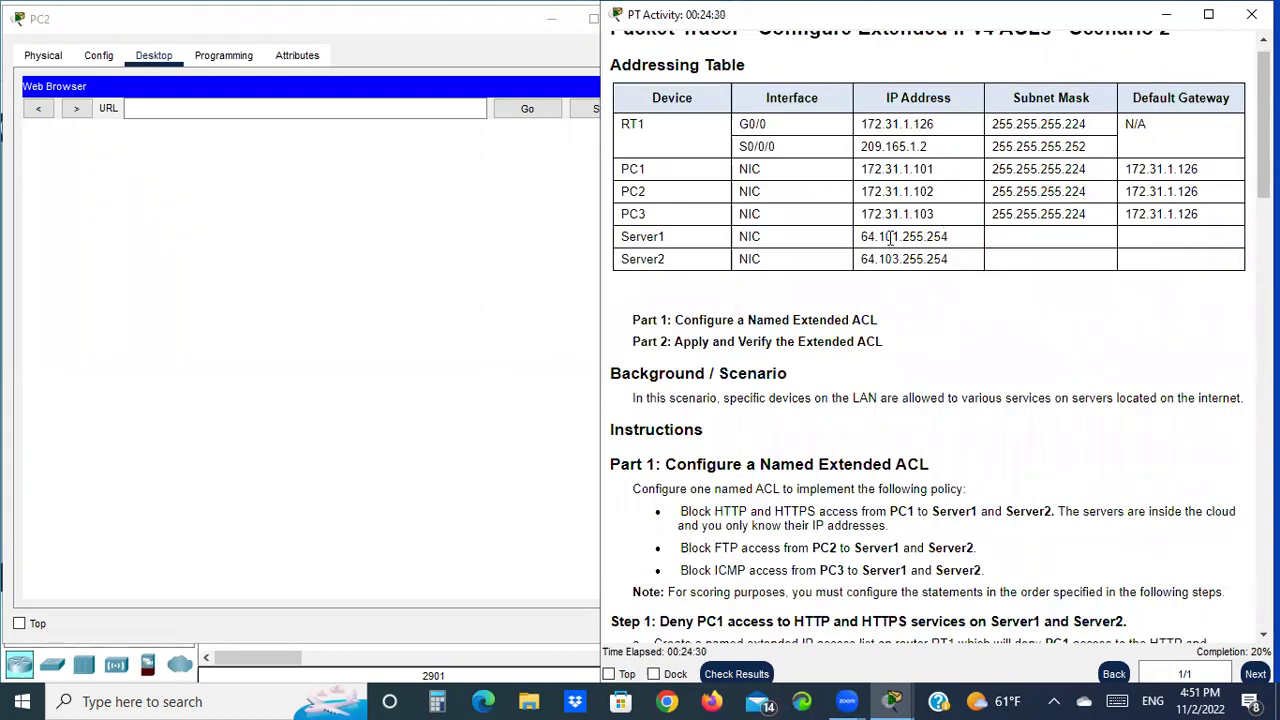
drag(861, 237, 950, 252)
right_click(933, 230)
click(990, 248)
click(354, 108)
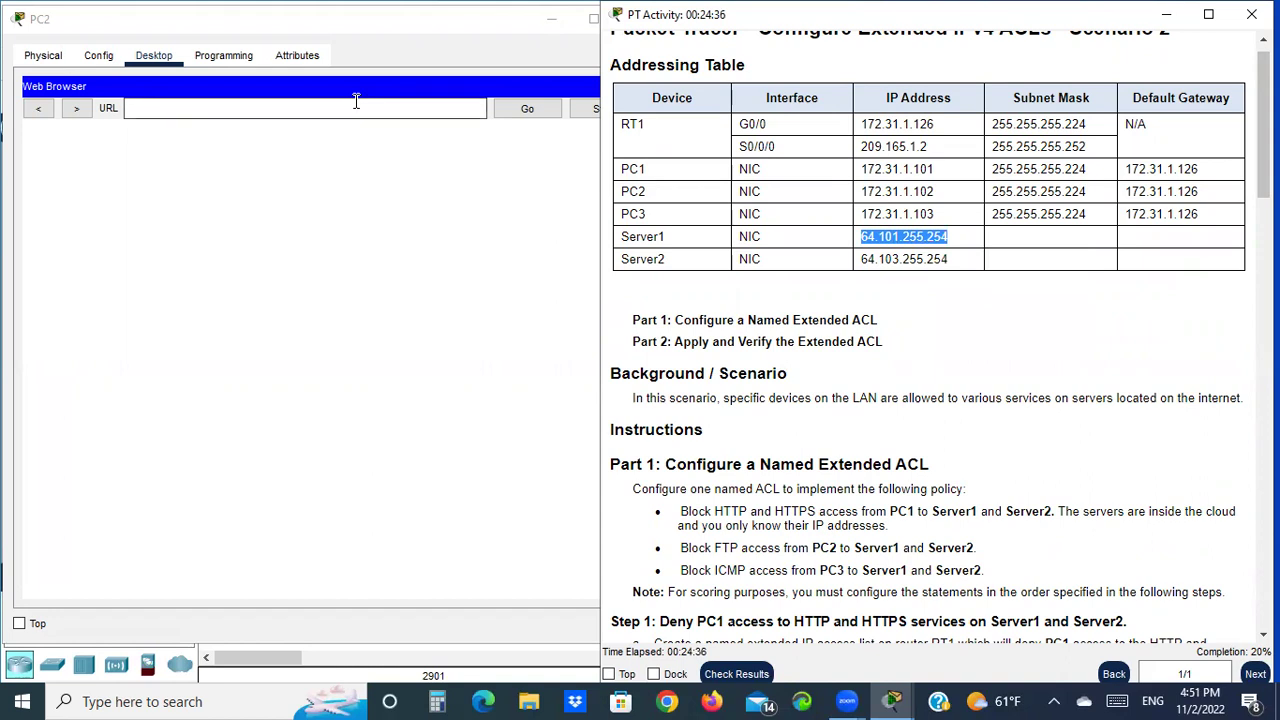
right_click(327, 111)
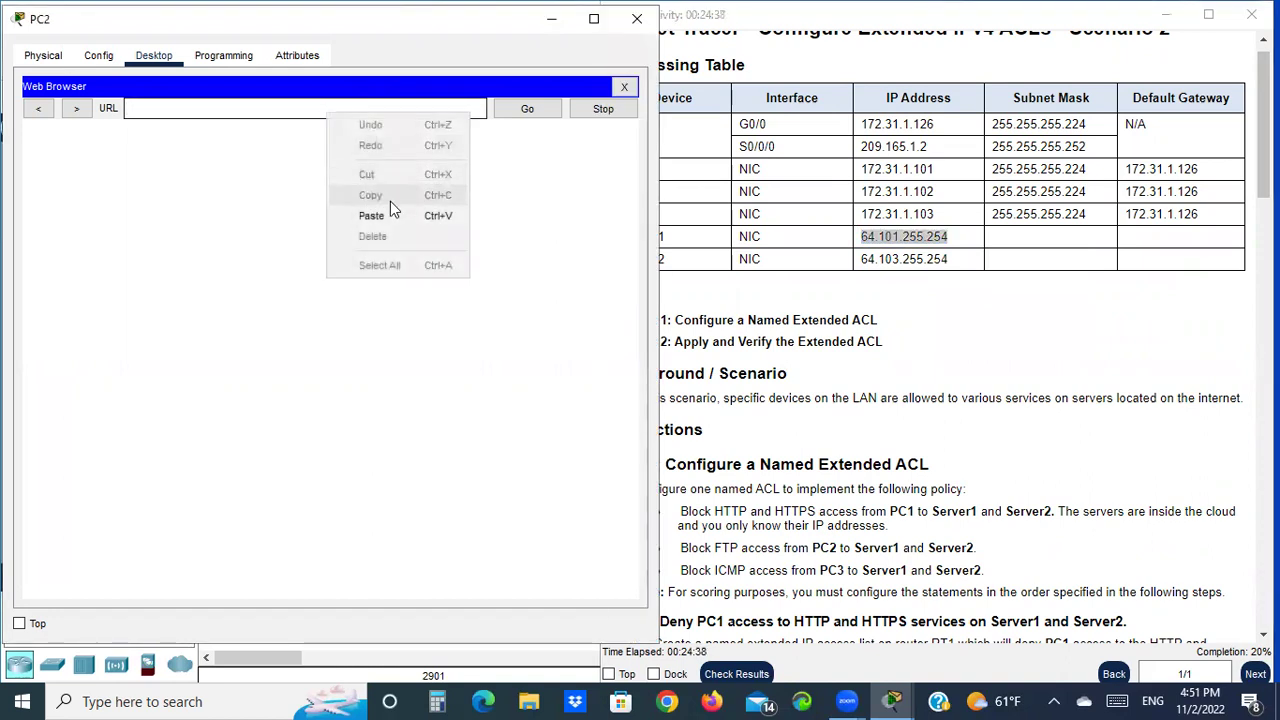
click(369, 214)
click(527, 109)
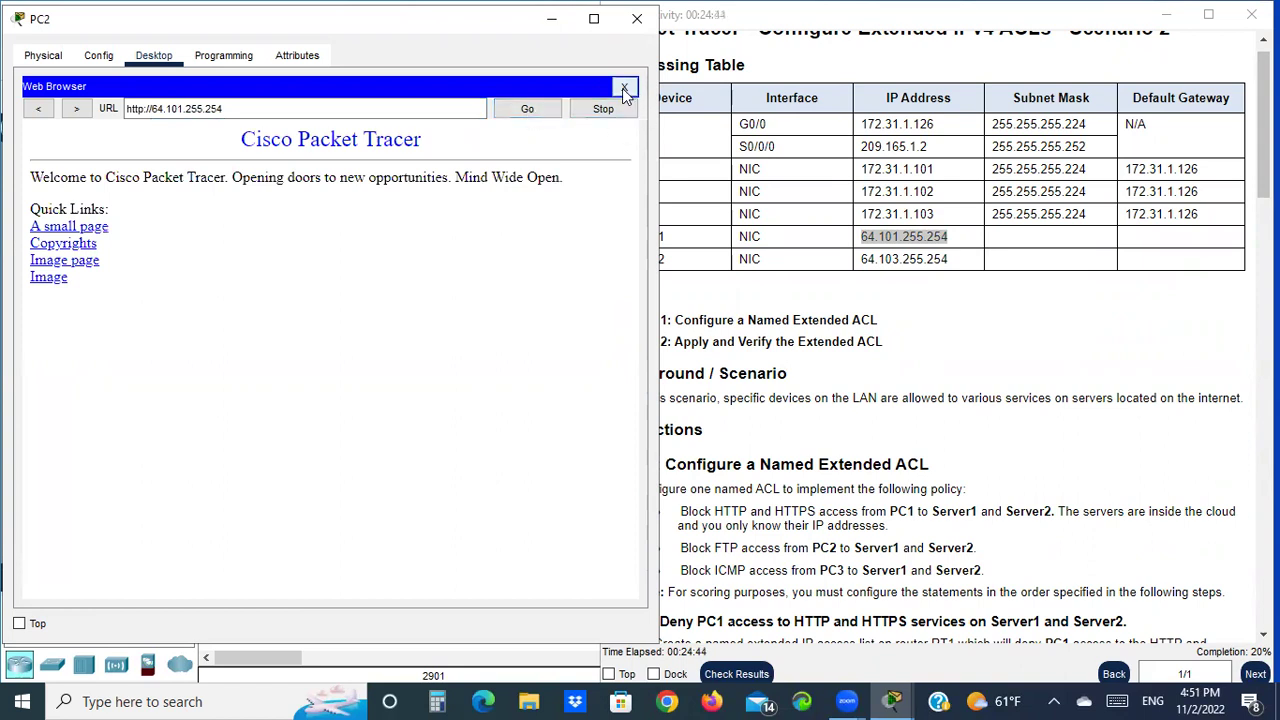
Reload Server1's page with the address changed from http to https
drag(263, 106, 127, 116)
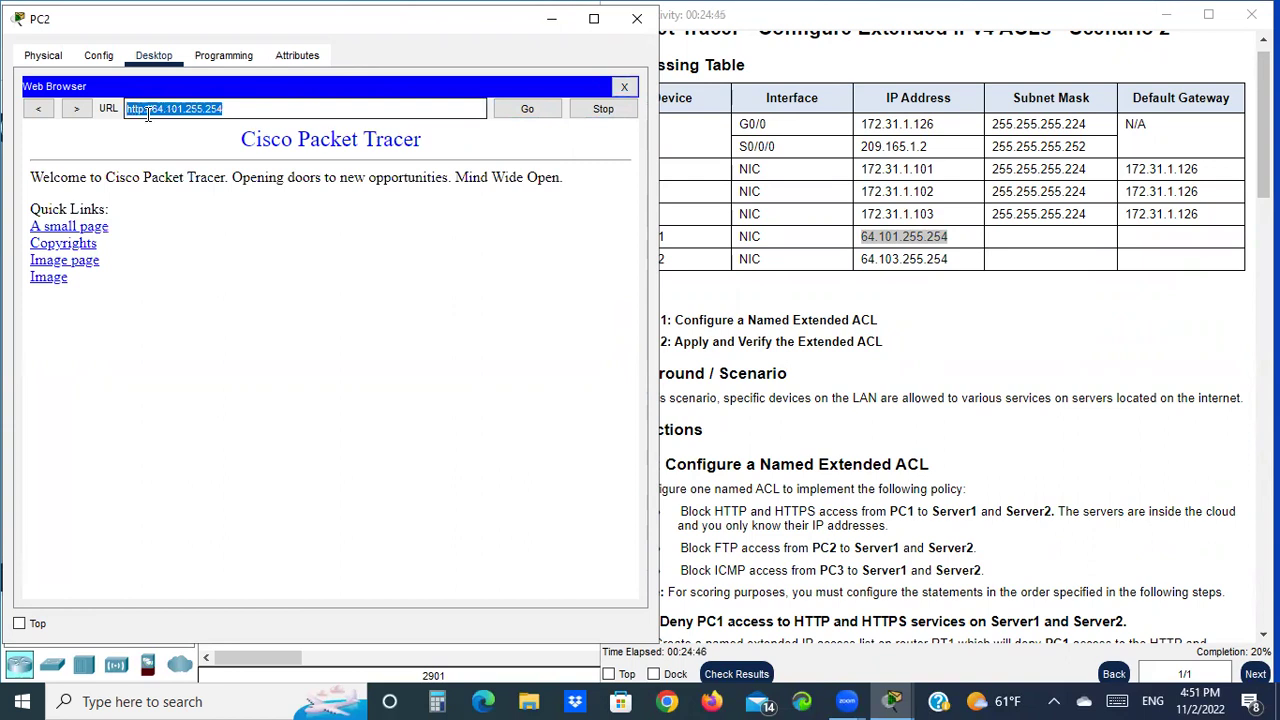
right_click(148, 114)
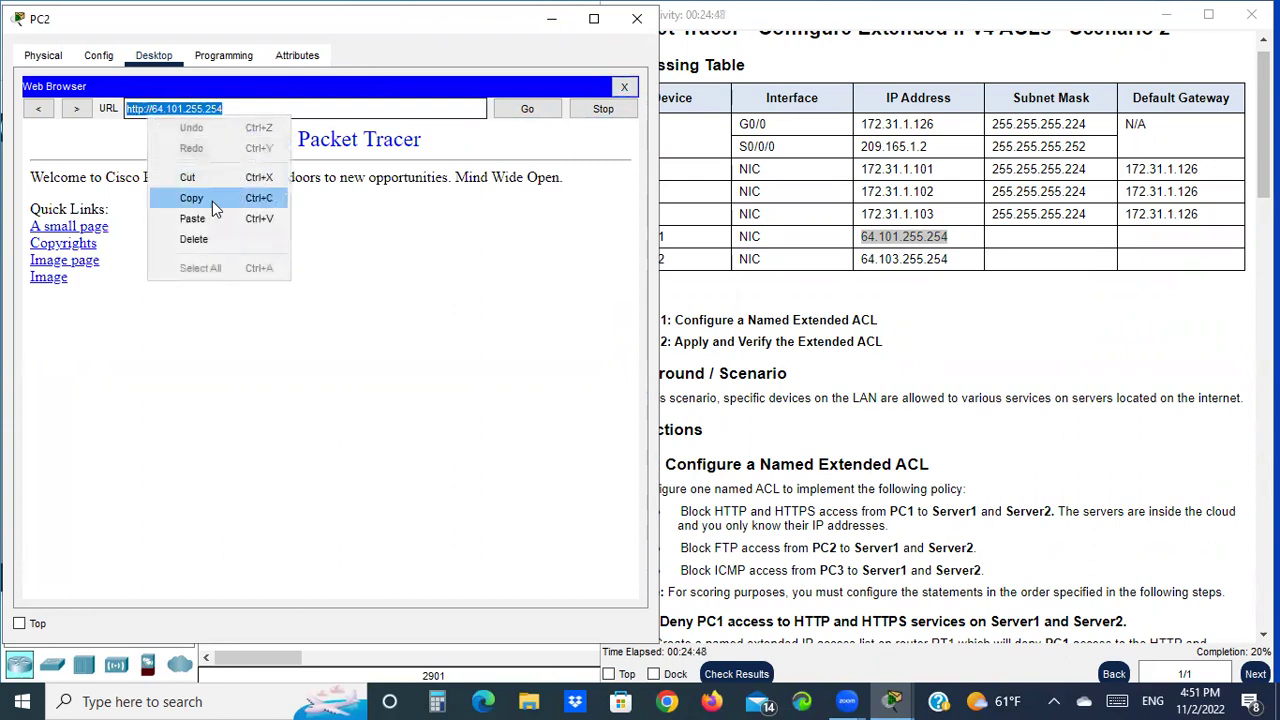
click(212, 201)
click(624, 87)
click(587, 115)
right_click(178, 114)
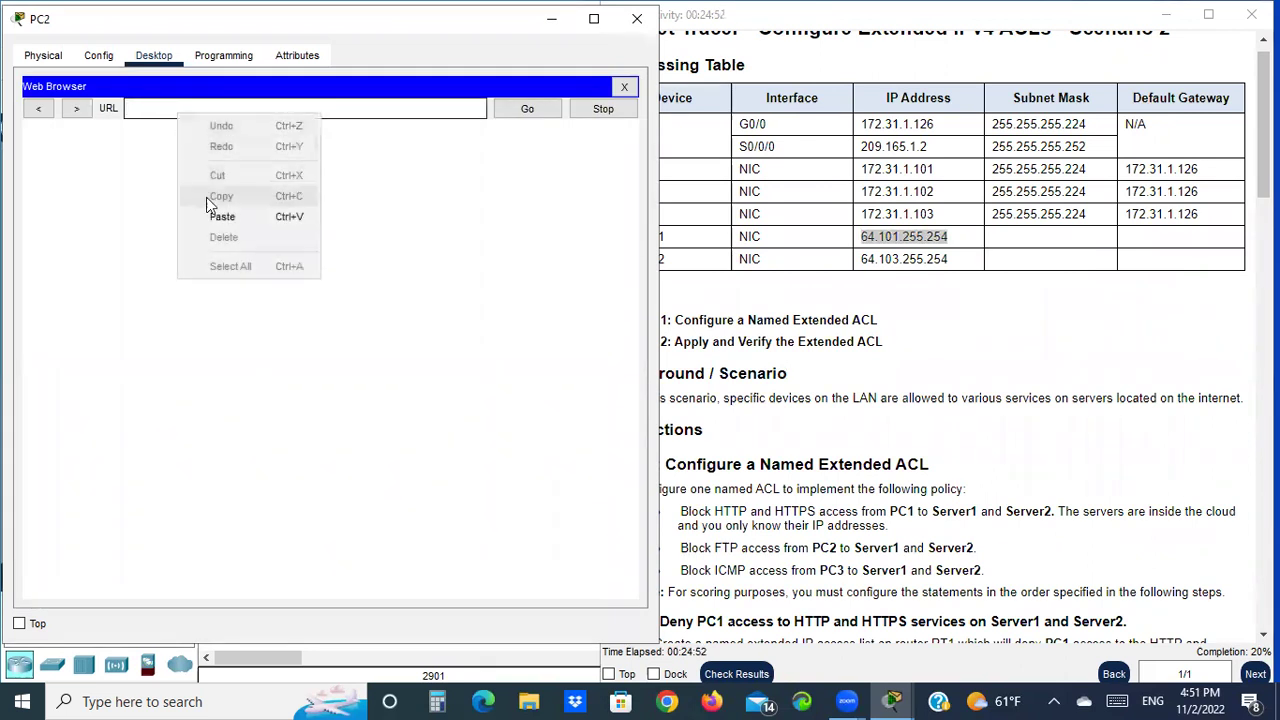
click(221, 217)
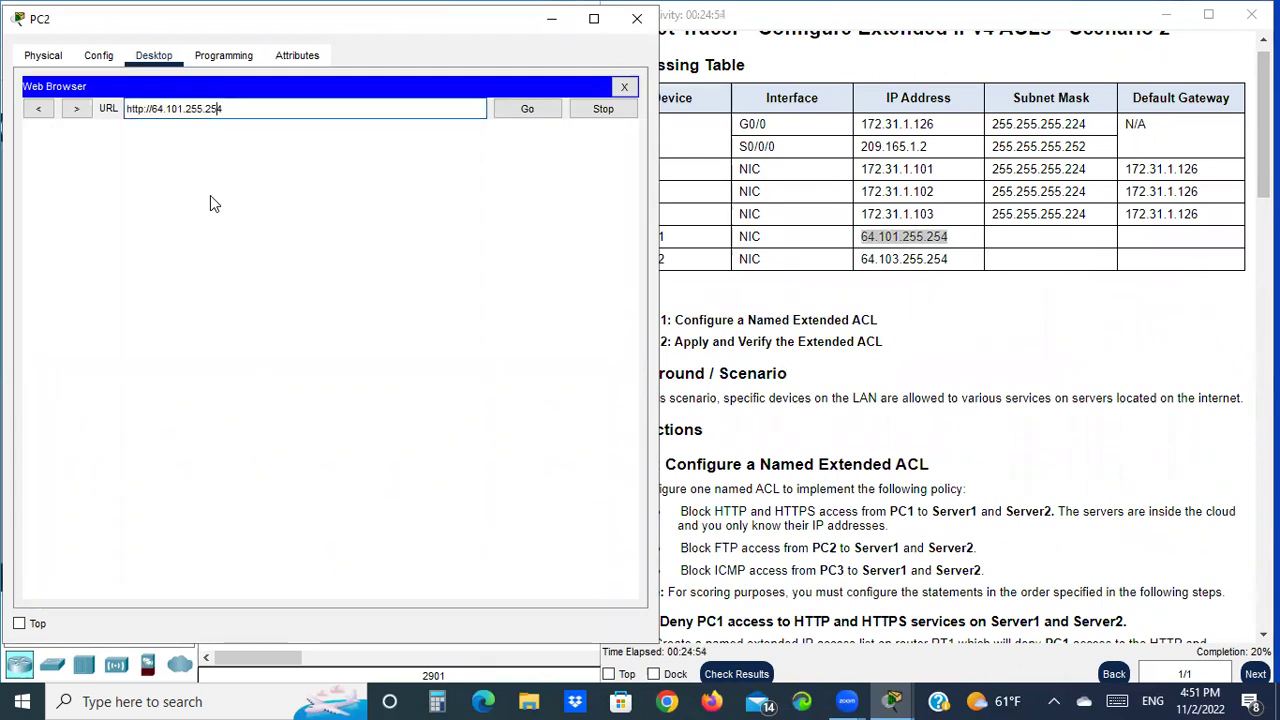
key(Left)
key(Left)
key(Left)
key(Left)
key(Left)
key(Left)
key(Left)
key(Left)
key(Left)
text(s)
key(End)
key(Return)
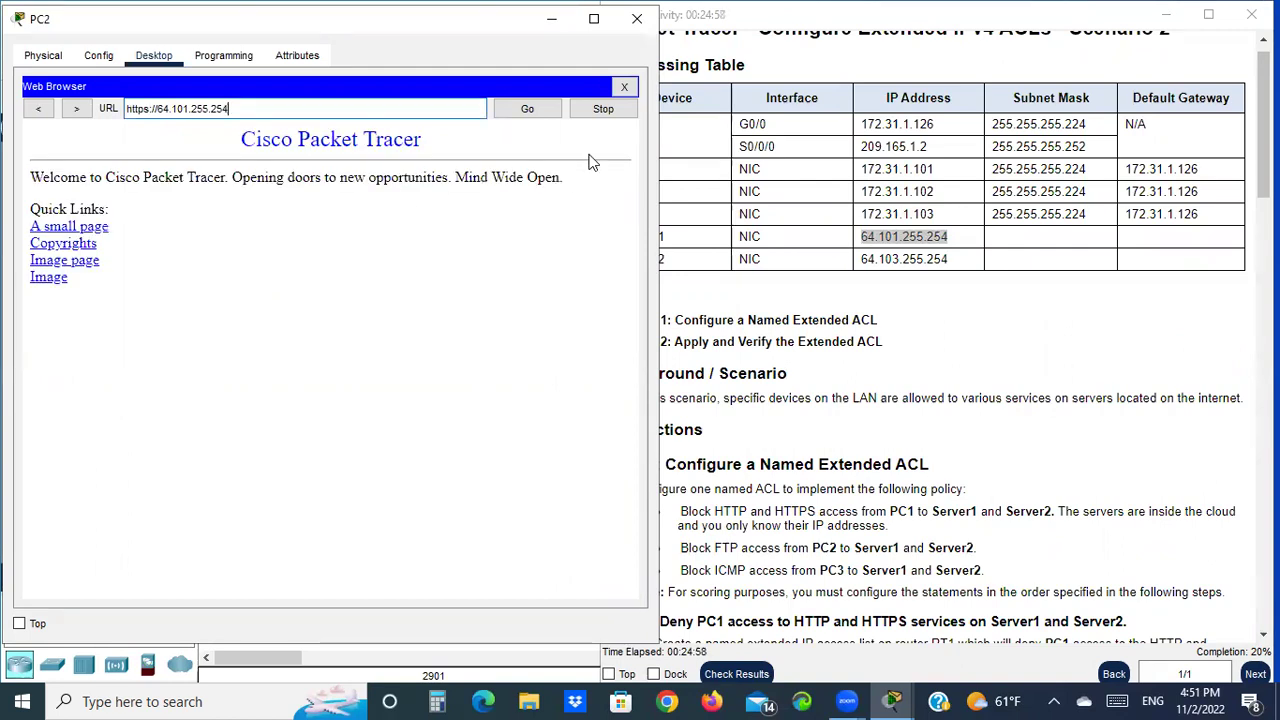
Copy Server2's IP 64.103.255.254 and load its web page over HTTP in PC2's browser
click(628, 86)
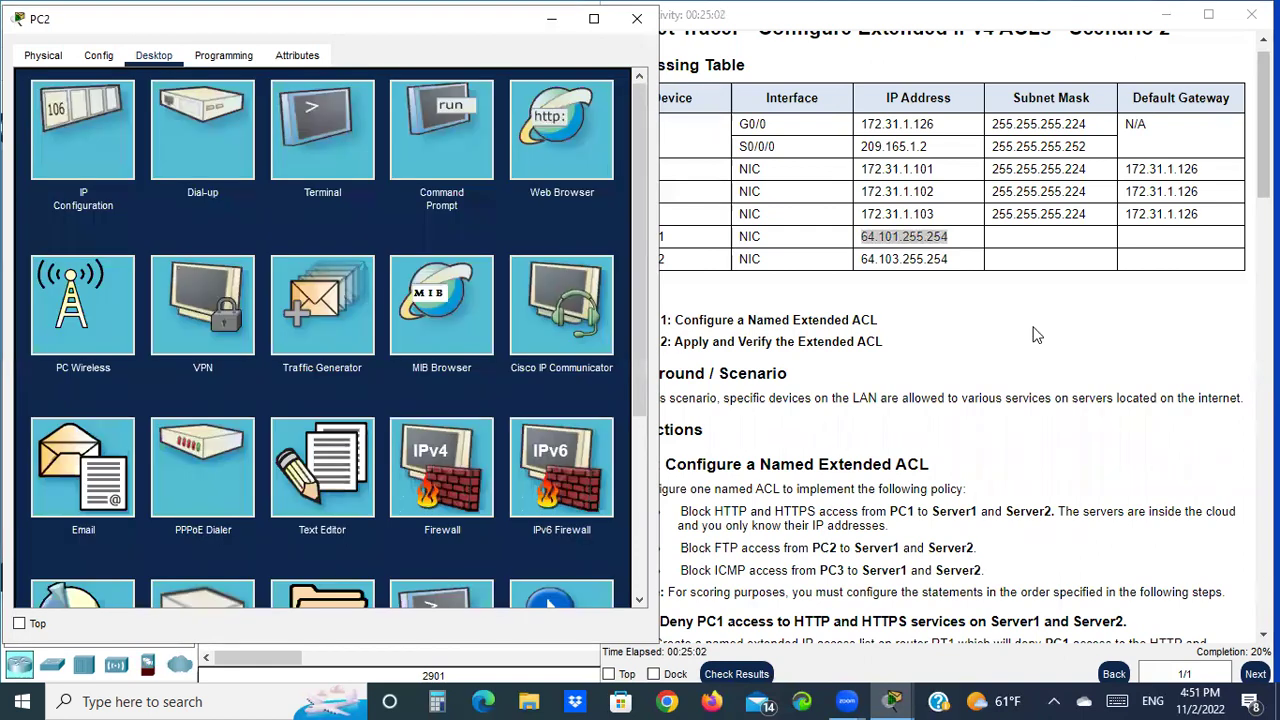
click(936, 250)
drag(955, 261, 866, 259)
right_click(886, 262)
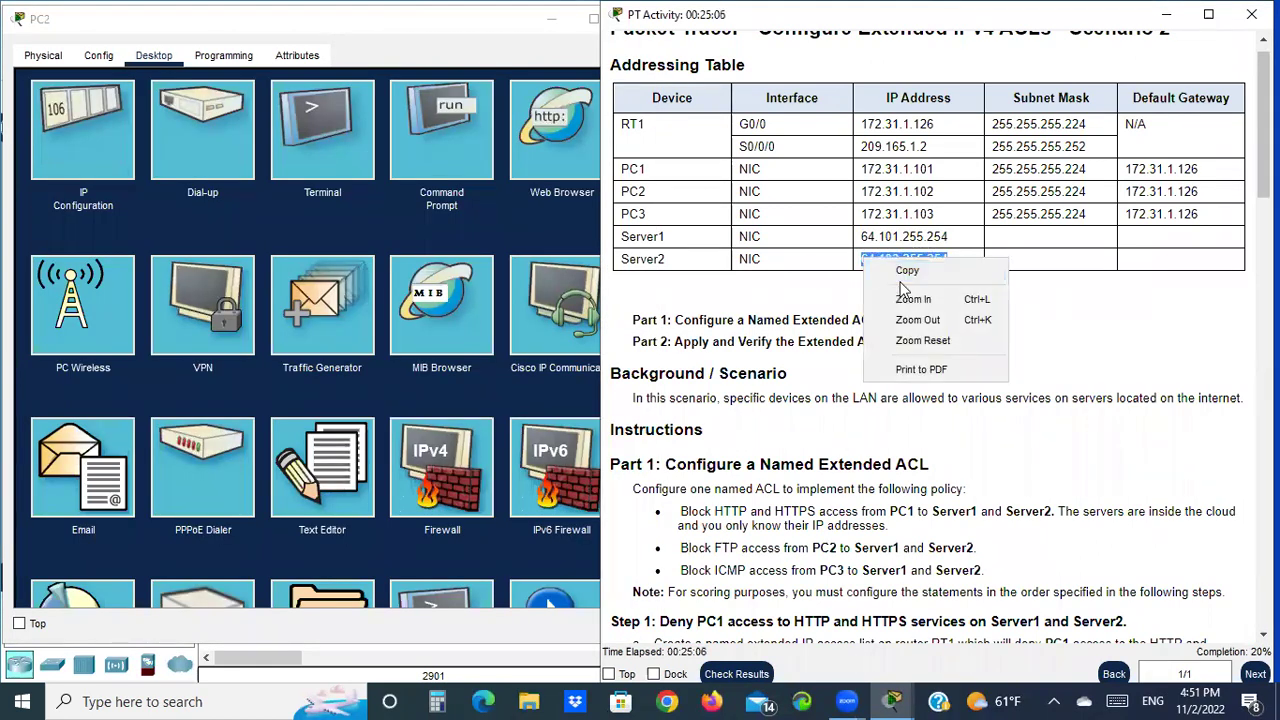
click(910, 270)
click(544, 122)
click(544, 122)
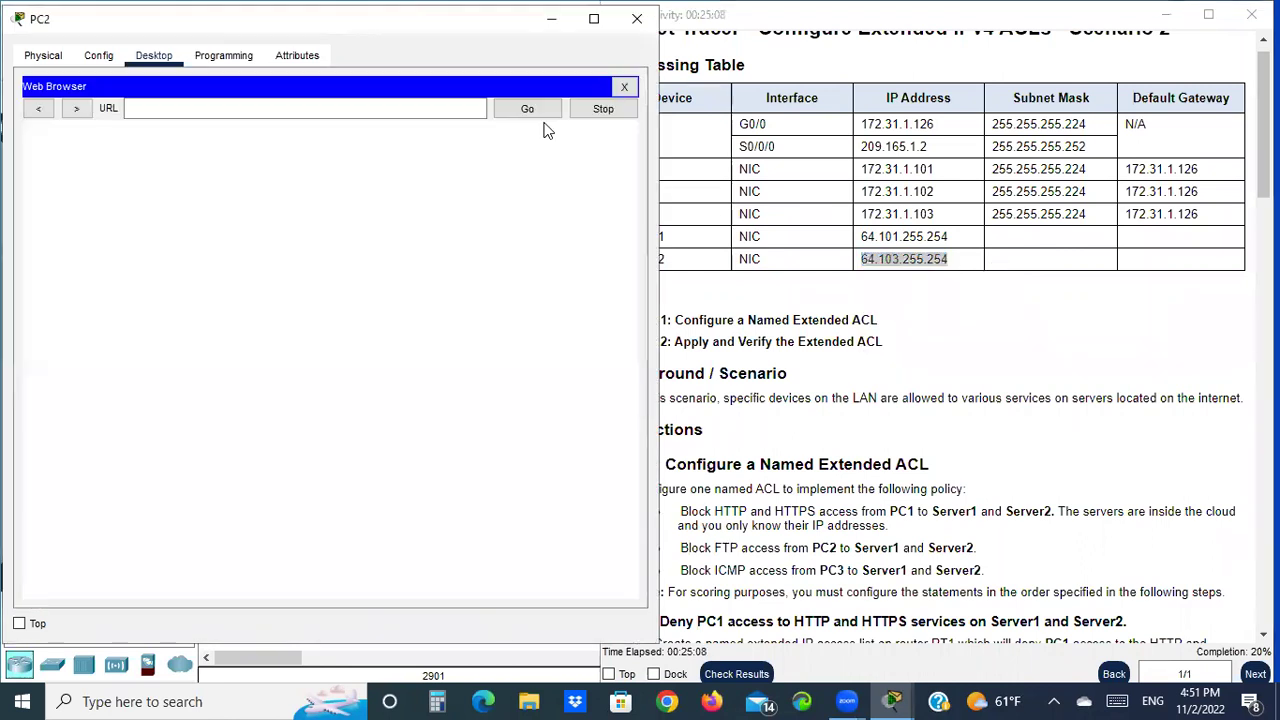
click(154, 110)
right_click(154, 110)
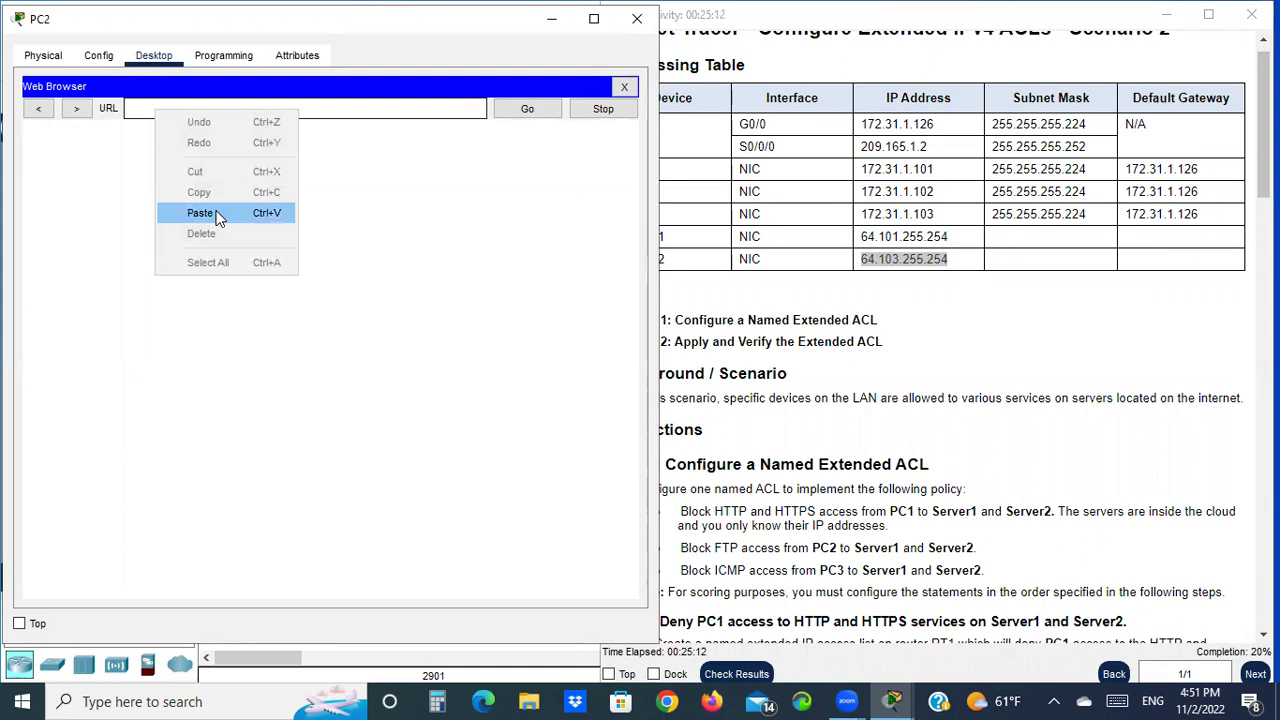
click(219, 219)
click(518, 112)
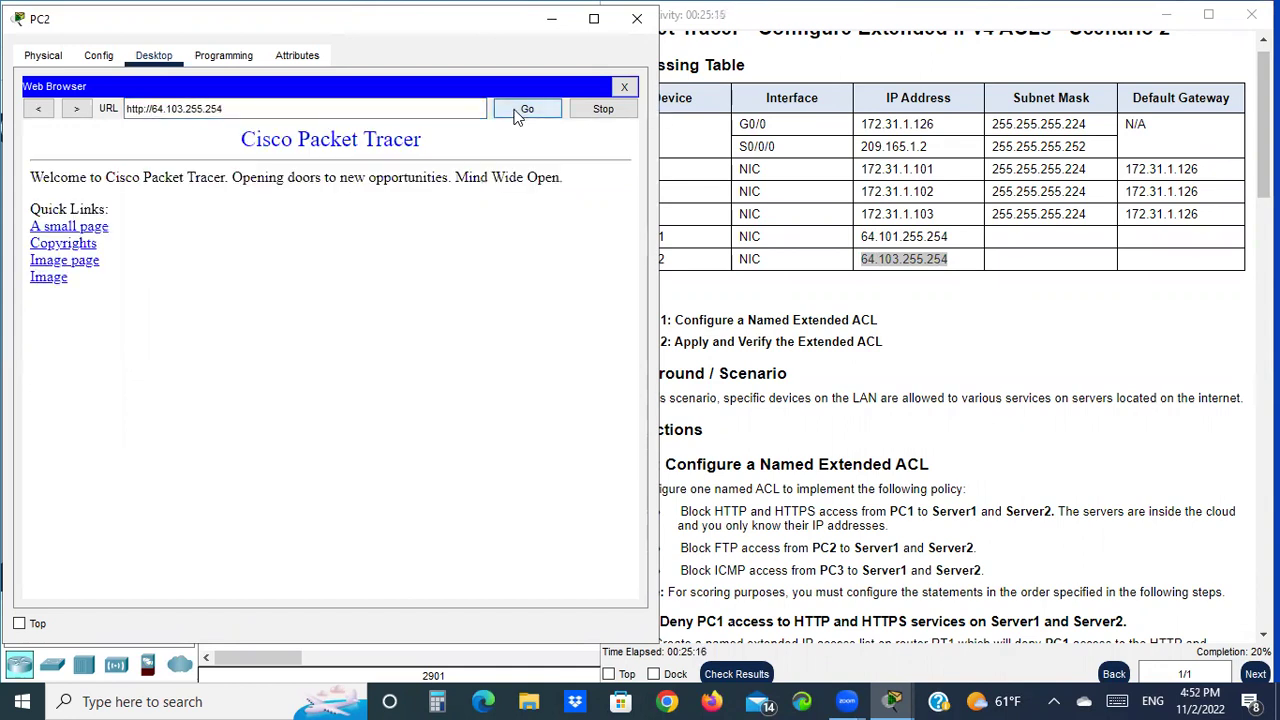
Load Server2's page again using https, then close the browser
drag(223, 109, 134, 113)
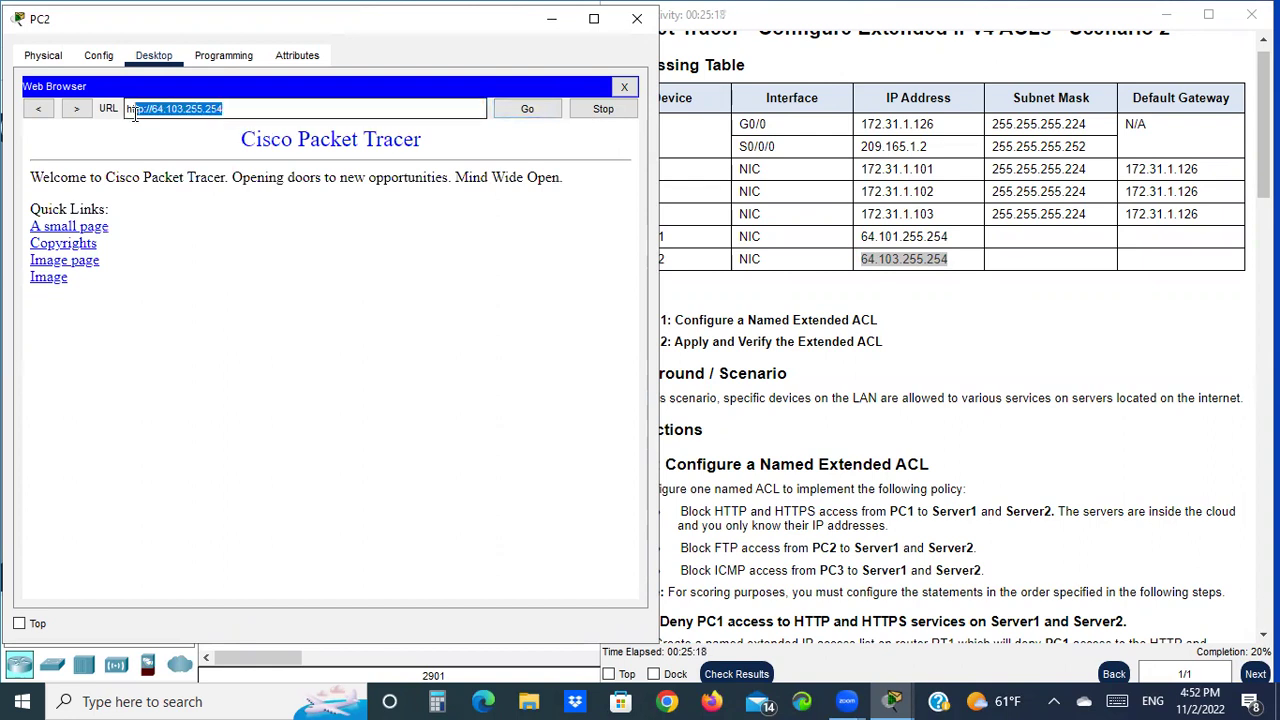
right_click(145, 108)
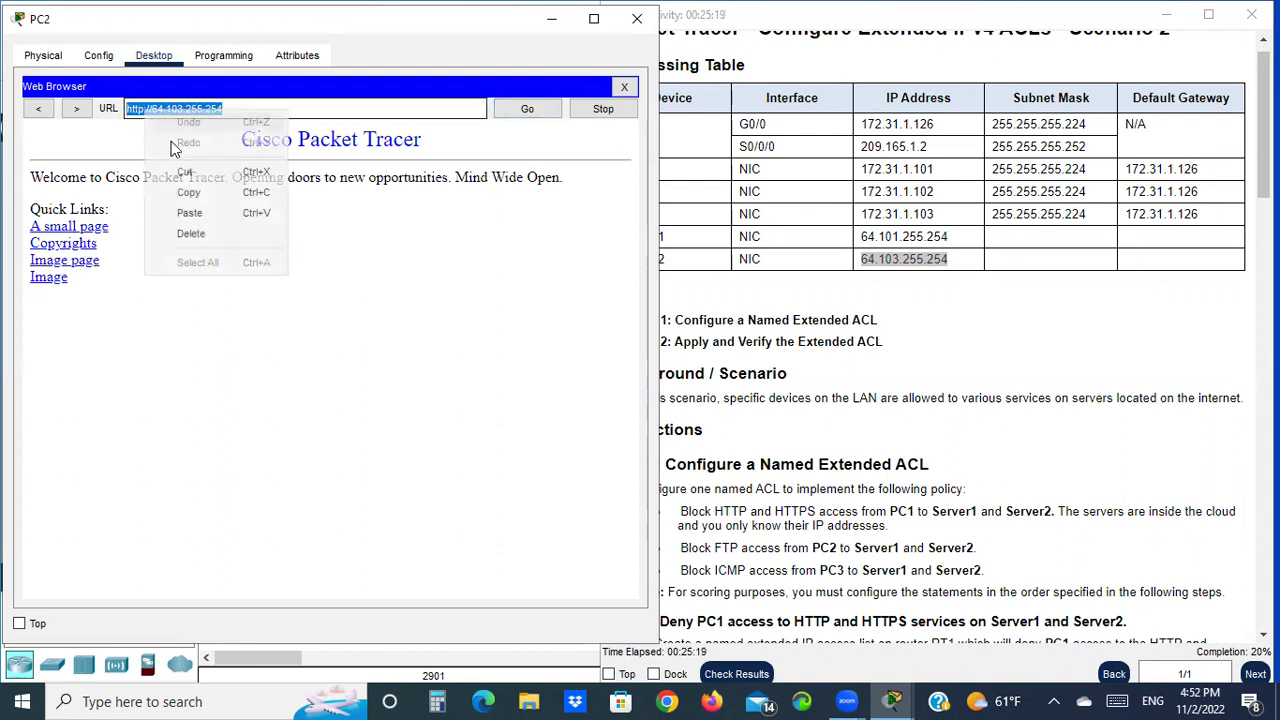
click(203, 199)
click(621, 87)
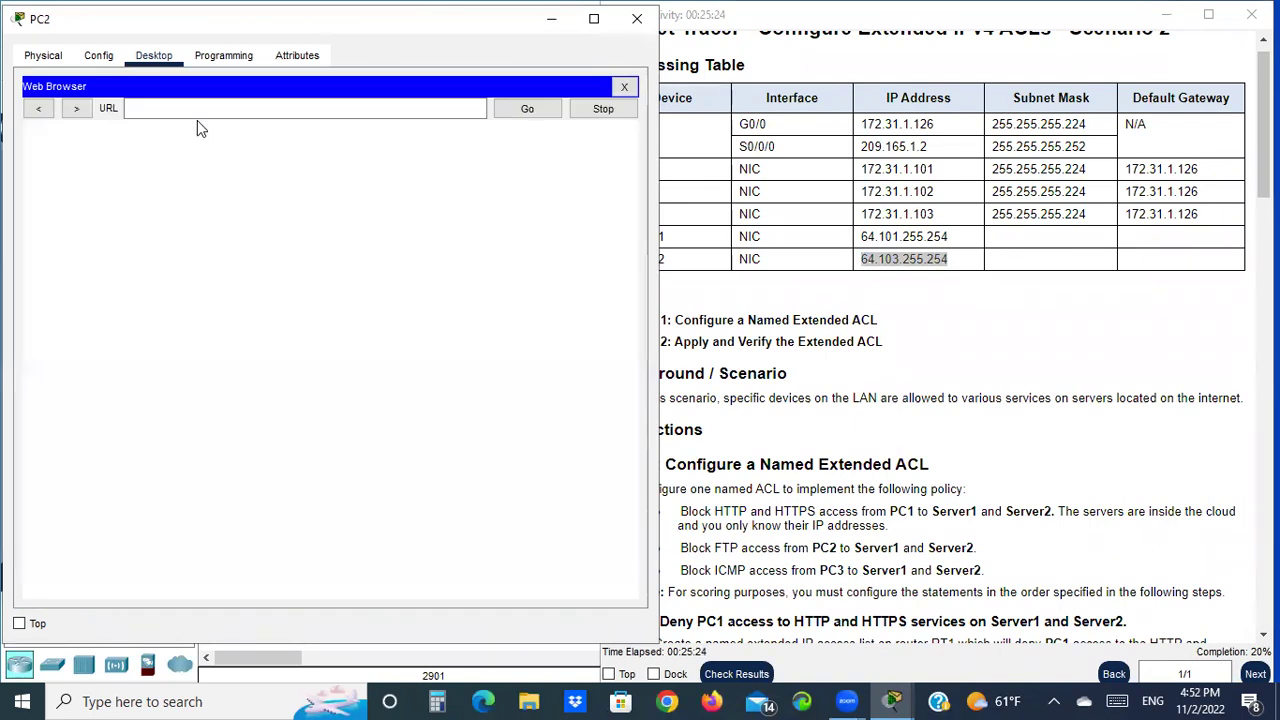
right_click(186, 112)
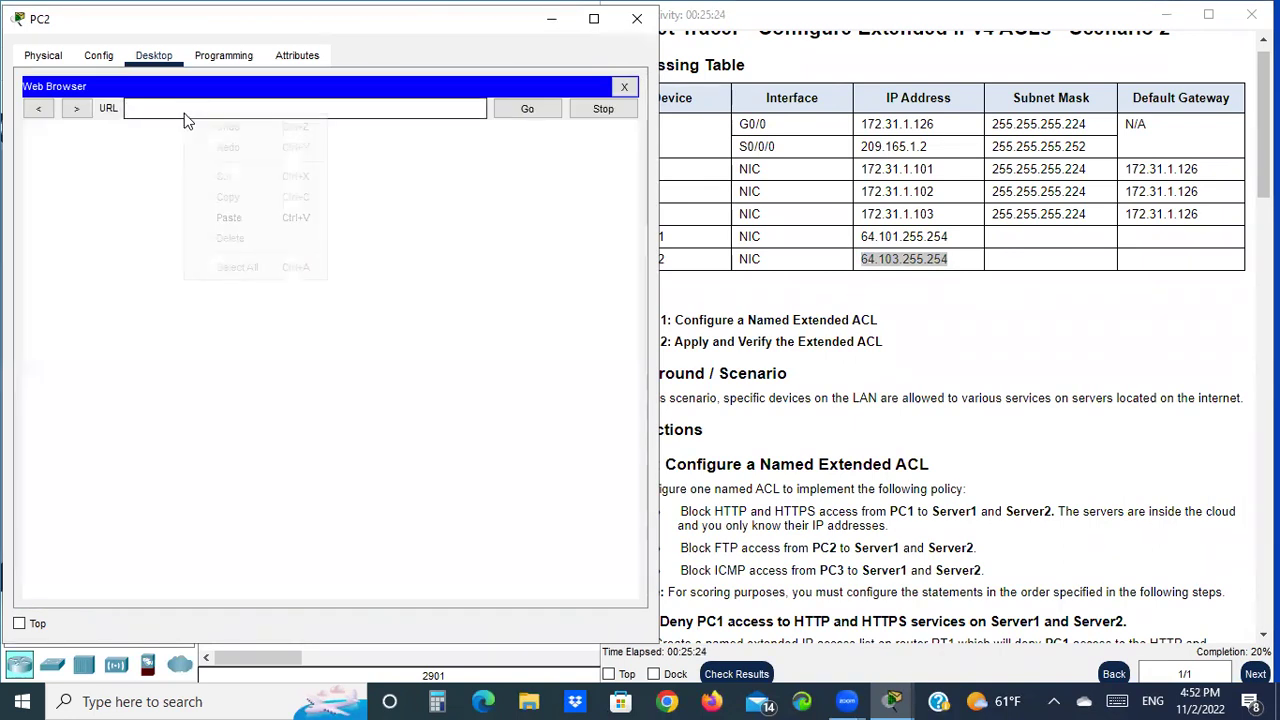
click(241, 214)
key(Left)
key(Left)
key(Left)
key(Left)
key(Left)
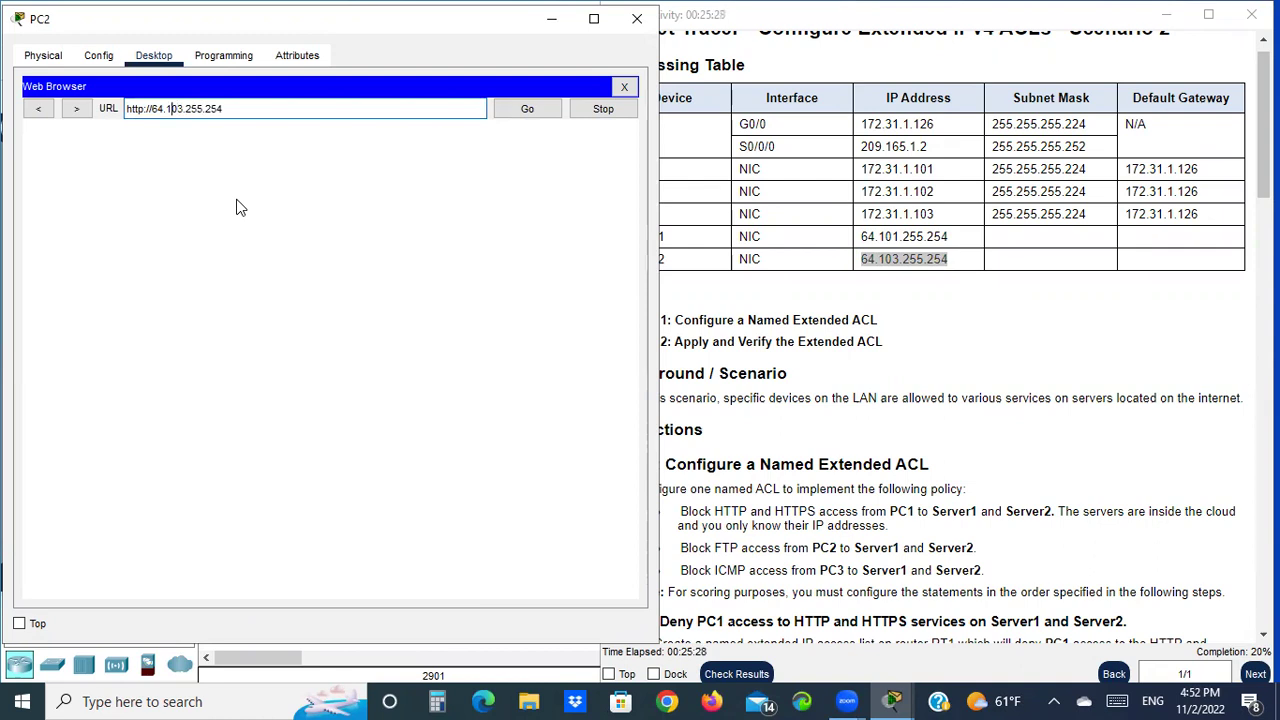
text(s)
key(Return)
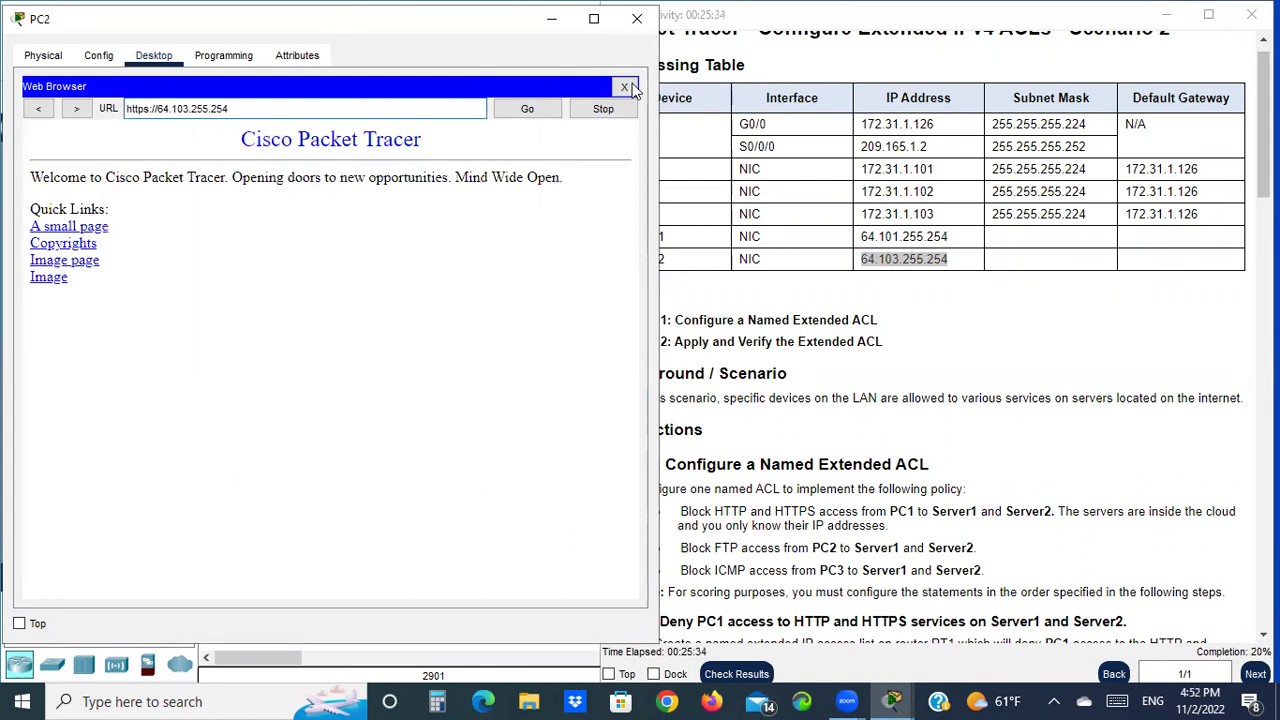
click(624, 87)
Open PC2's Command Prompt and type the ftp command
scroll(1000, 322, down, 5)
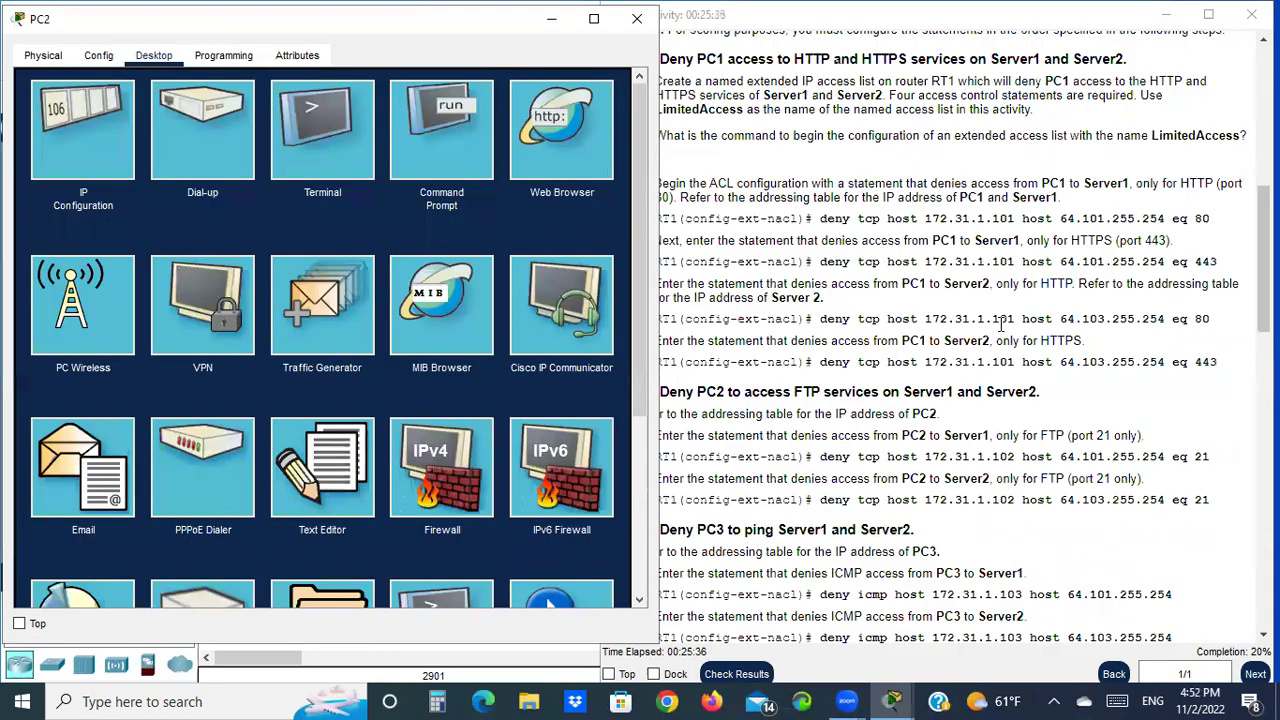
scroll(1130, 380, down, 10)
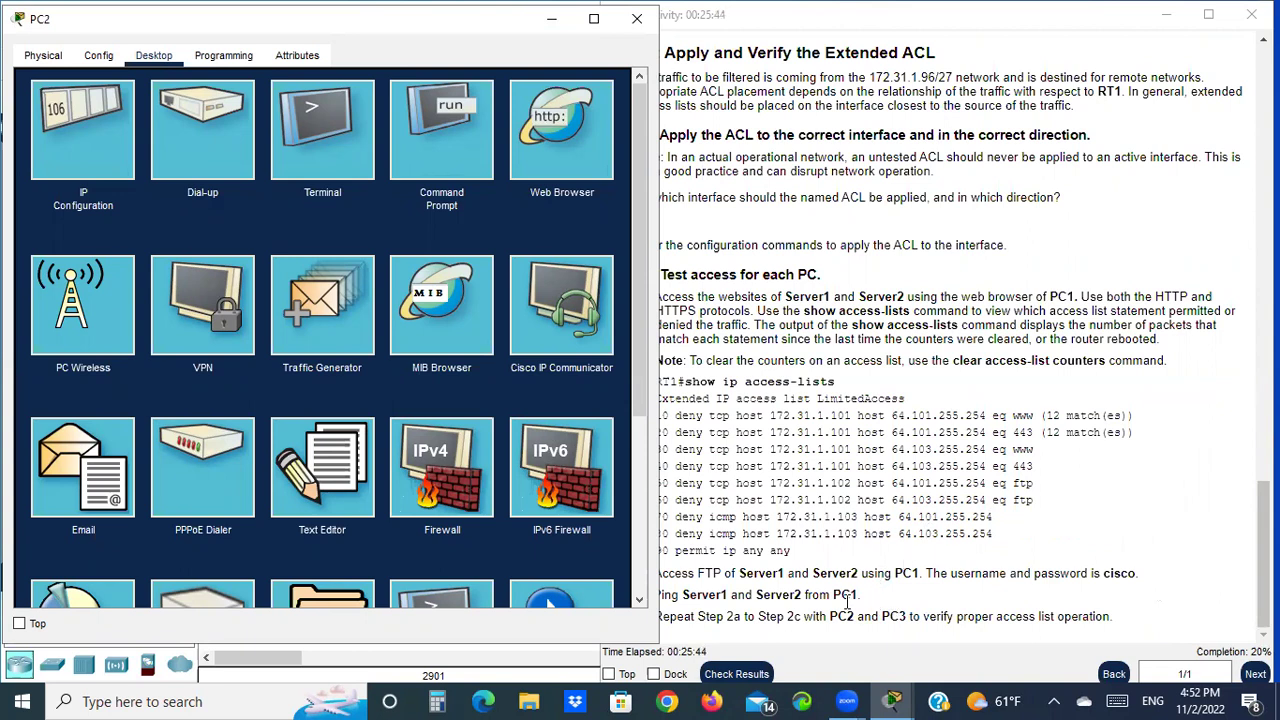
click(880, 598)
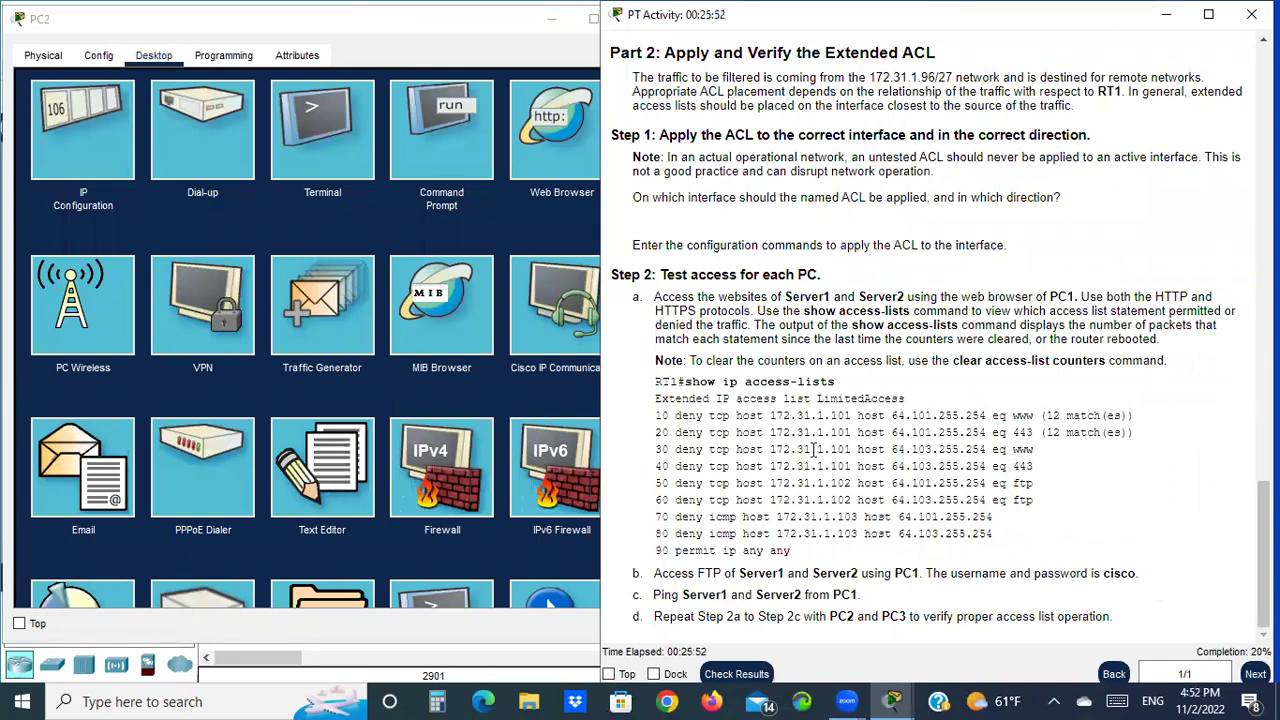
click(448, 152)
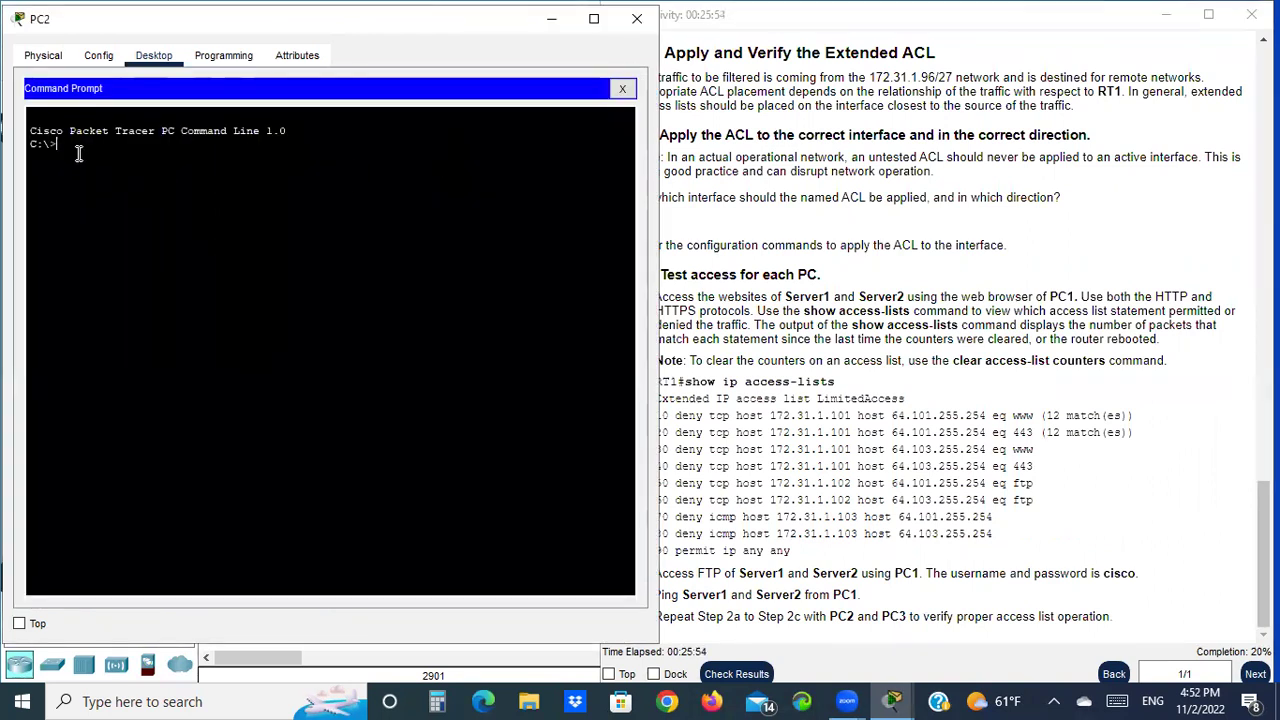
scroll(1000, 425, up, 5)
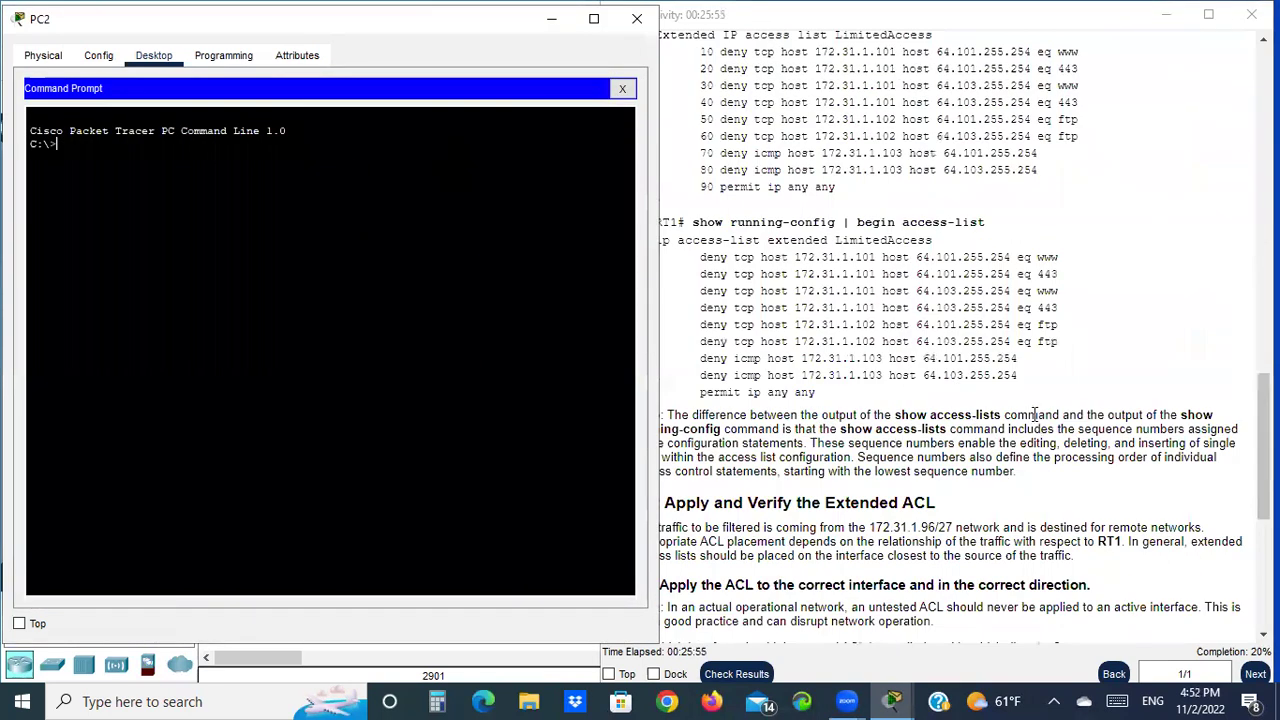
scroll(998, 421, up, 10)
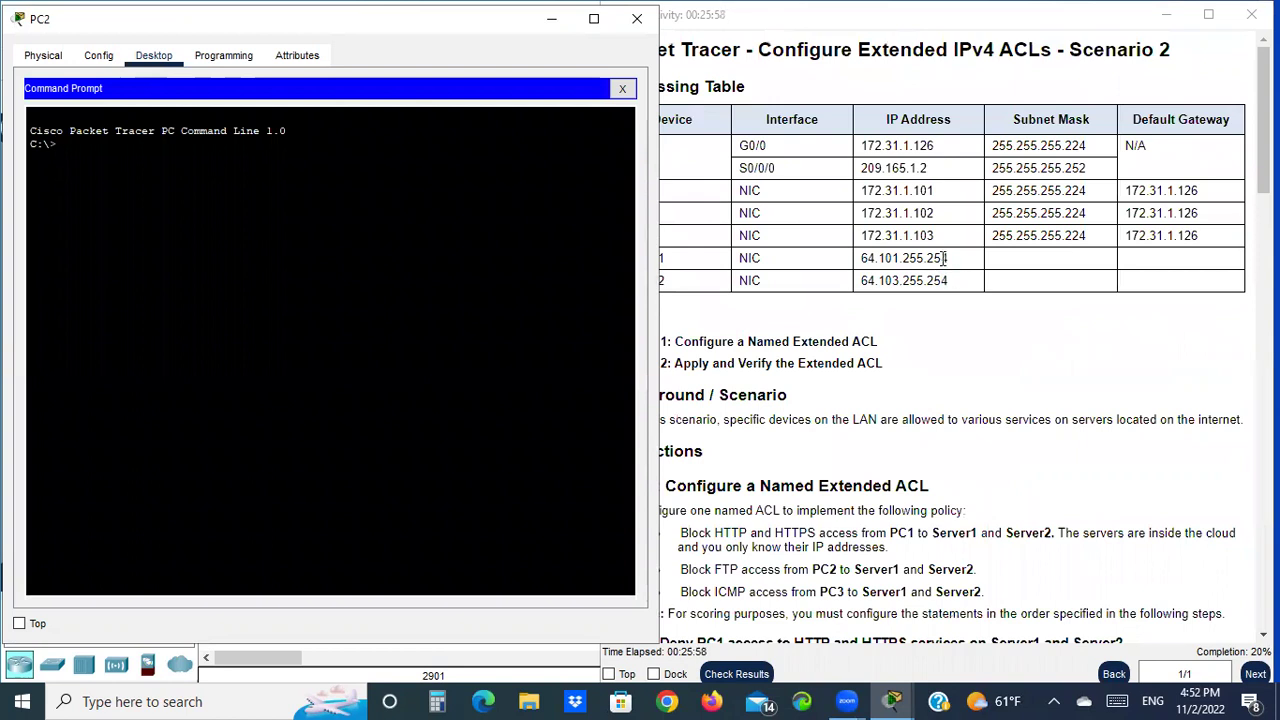
text(ftp)
Append Server1's IP from the addressing table and run ftp 64.101.255.254
click(950, 258)
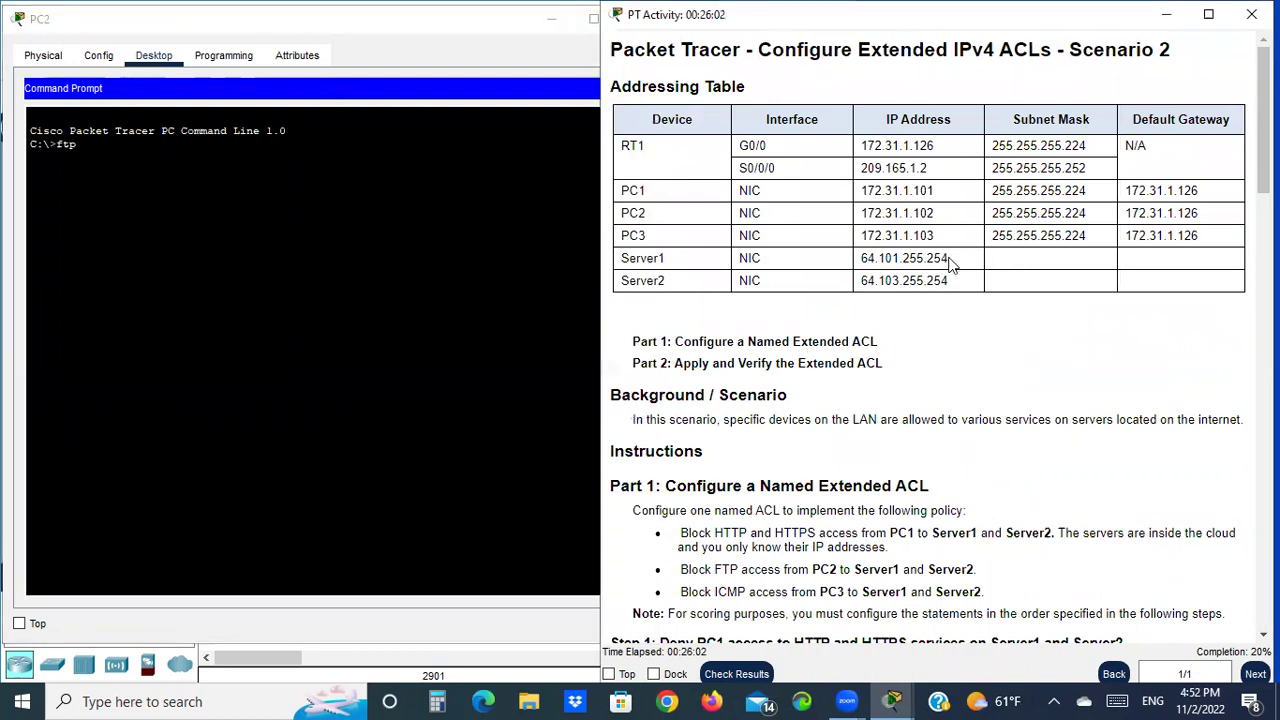
drag(948, 258, 860, 260)
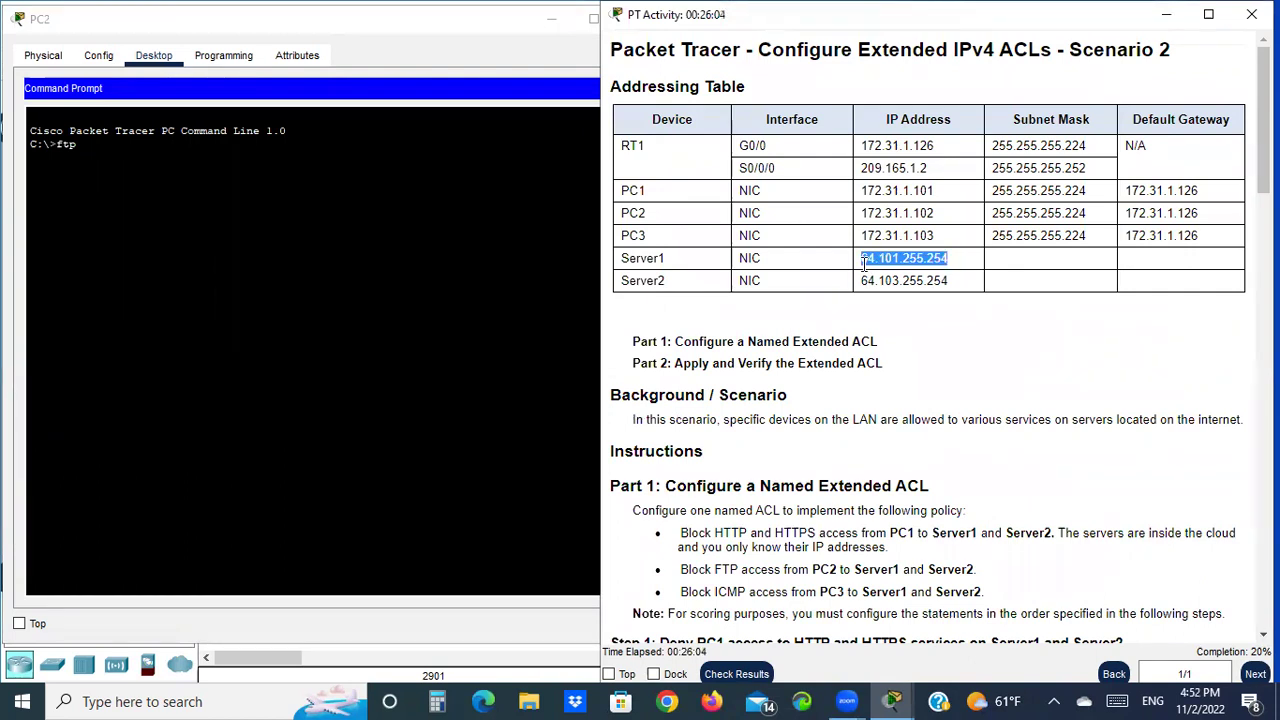
right_click(905, 258)
click(966, 273)
click(165, 149)
right_click(165, 151)
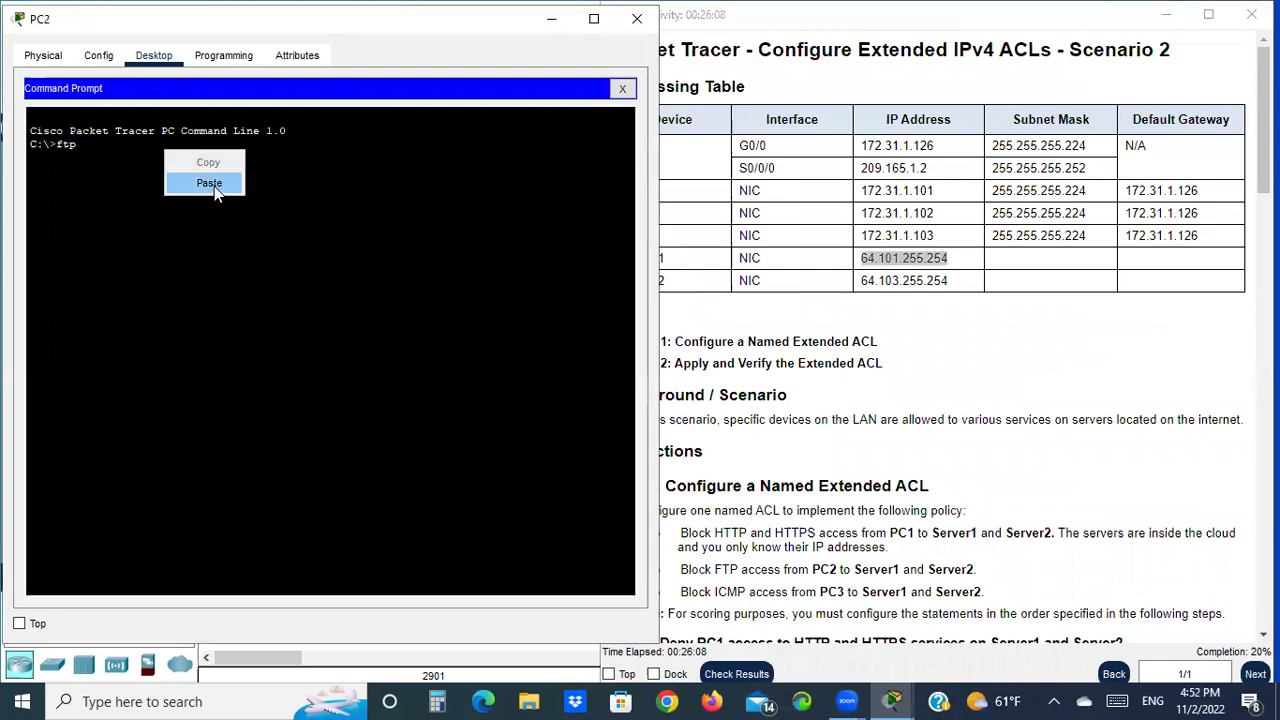
click(209, 184)
key(Return)
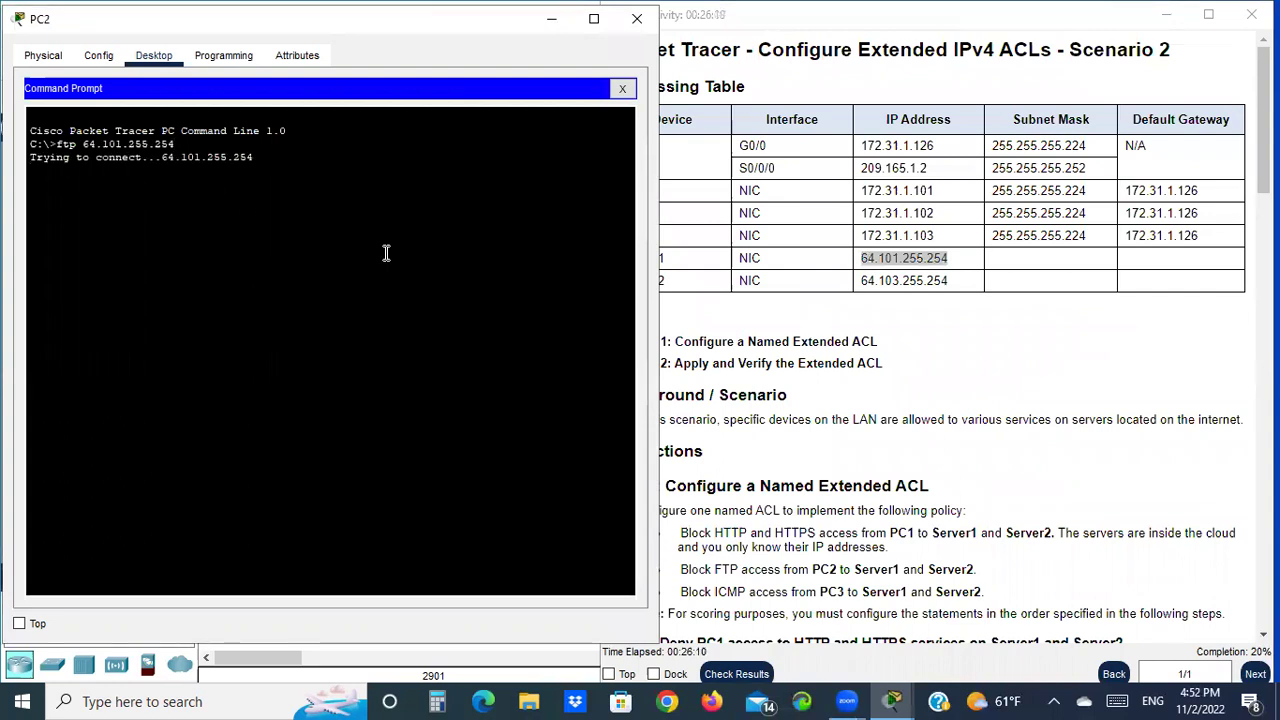
scroll(818, 540, down, 1)
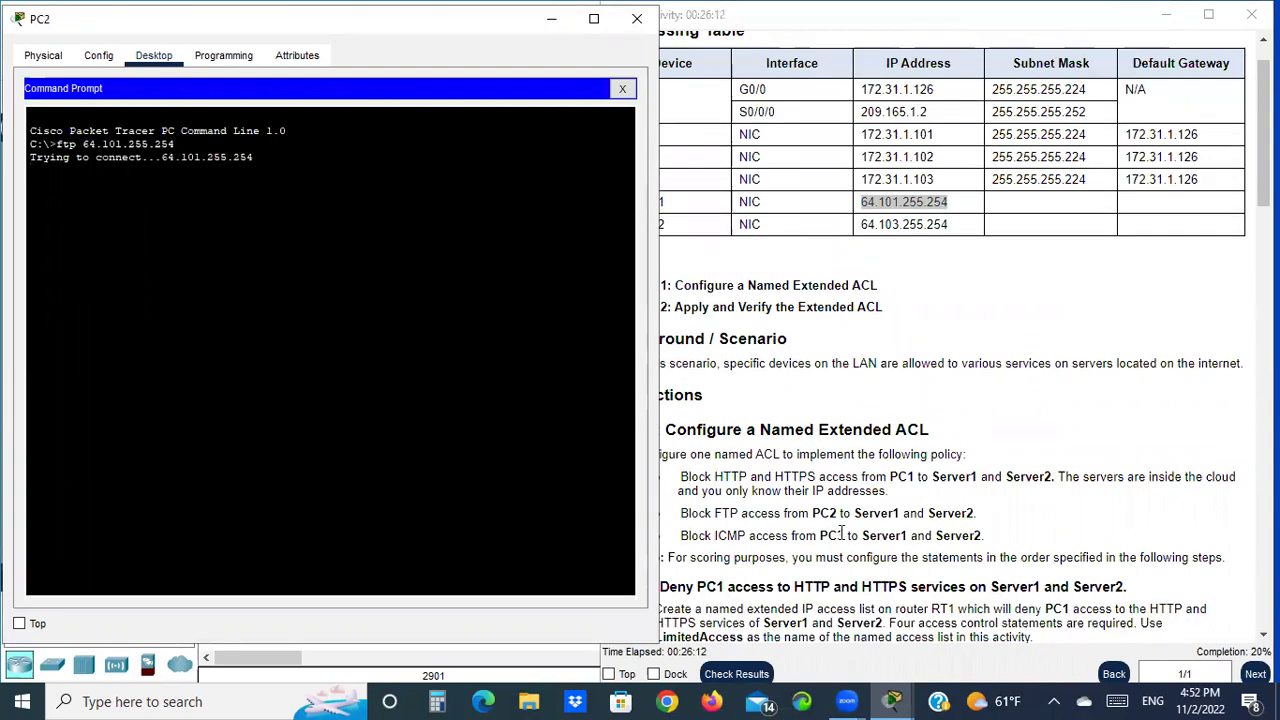
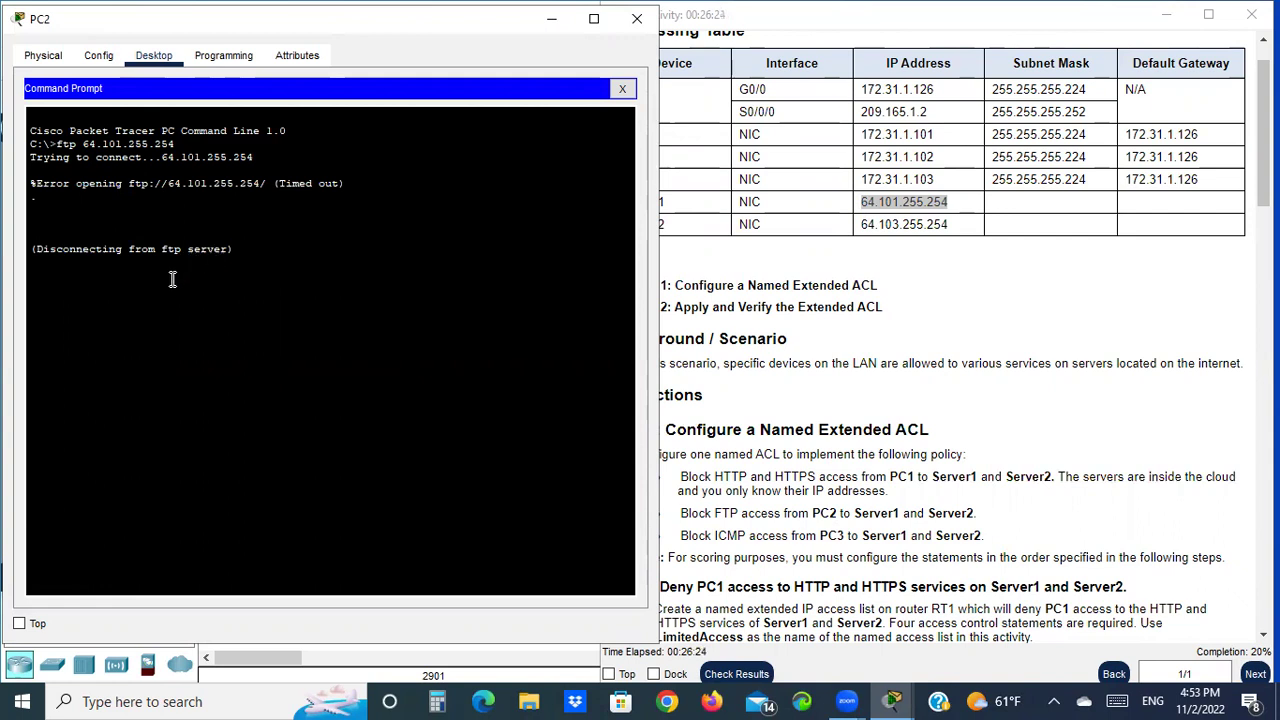
Rerun the ftp test against Server2 at 64.103.255.254 and confirm it times out
key(Up)
key(BackSpace)
text(3)
key(Return)
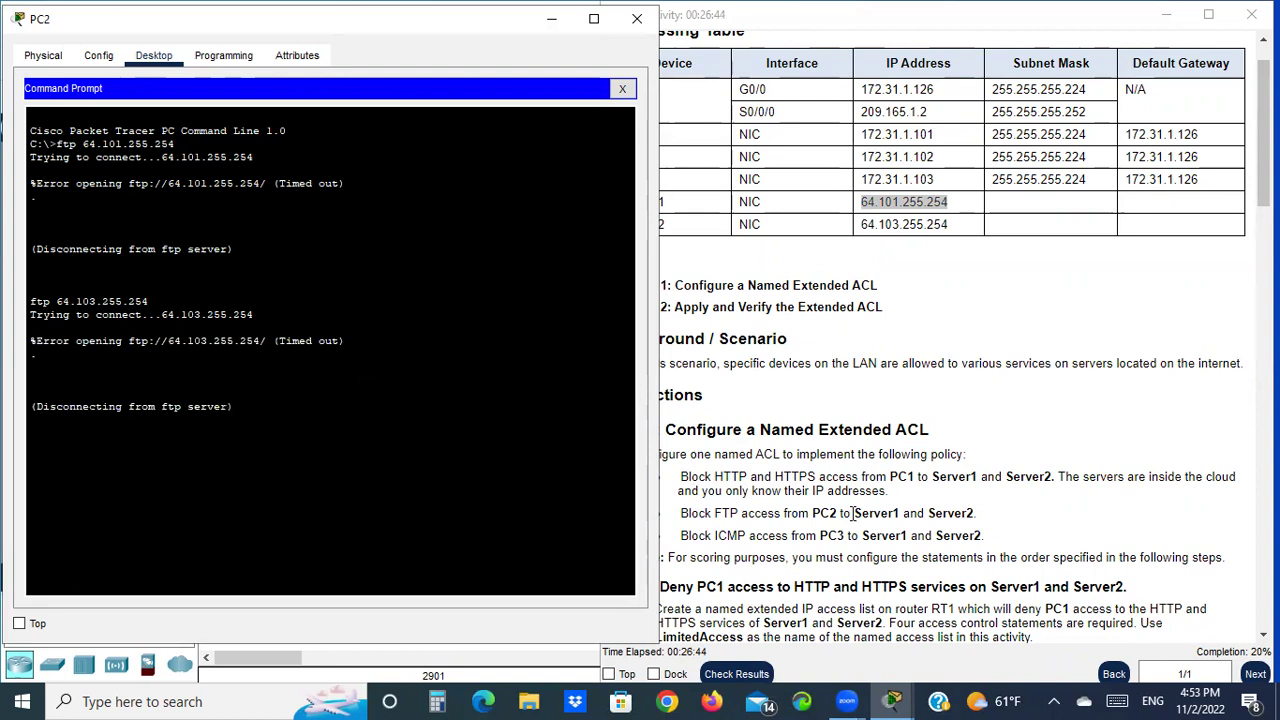
scroll(990, 465, down, 15)
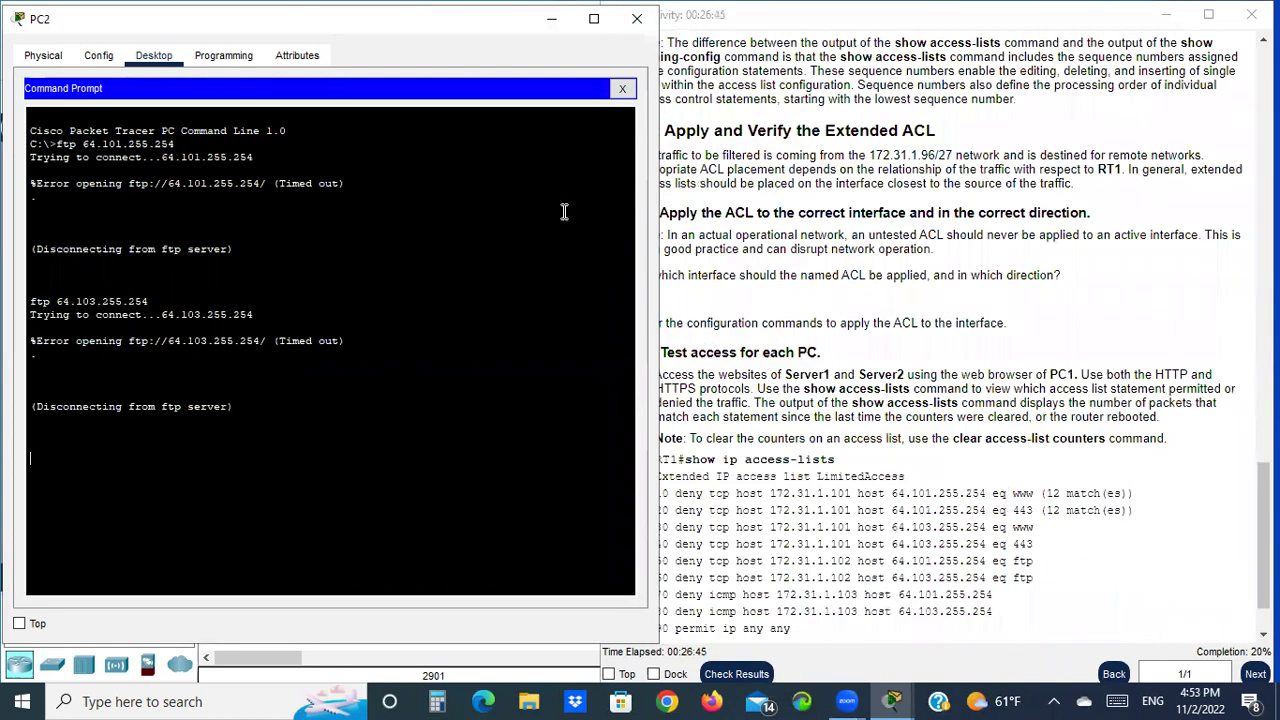
key(Return)
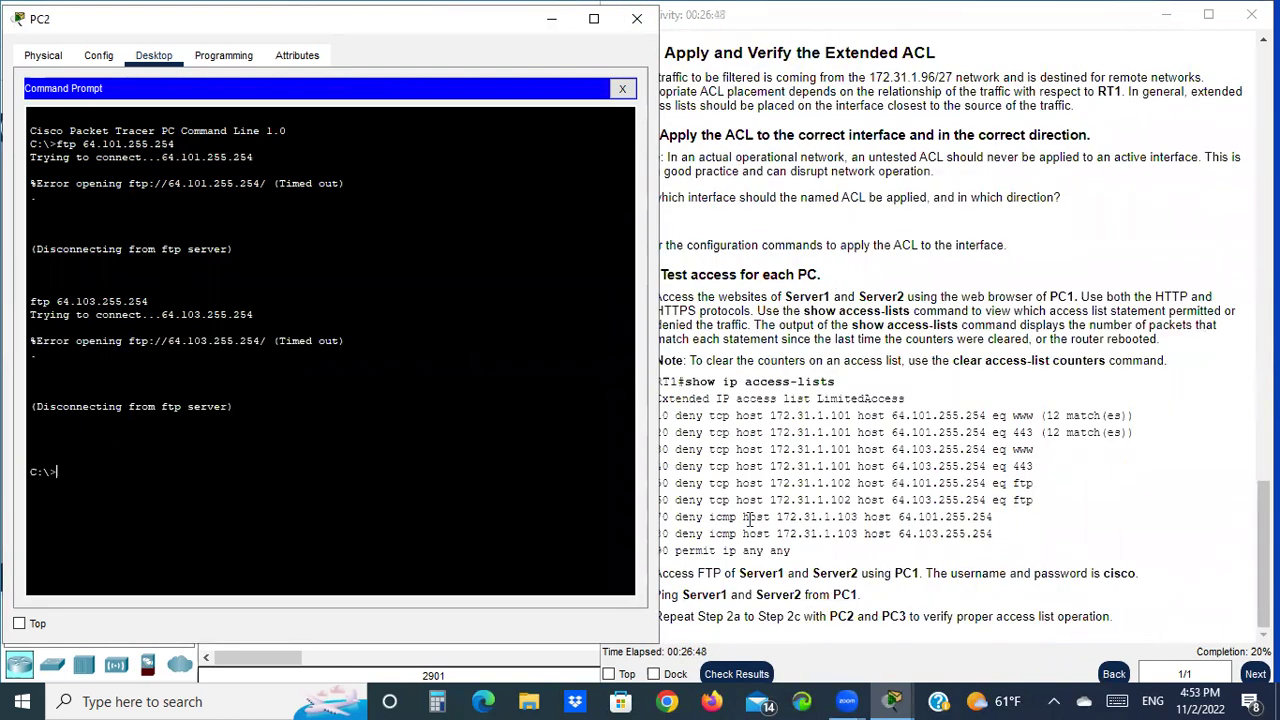
click(679, 598)
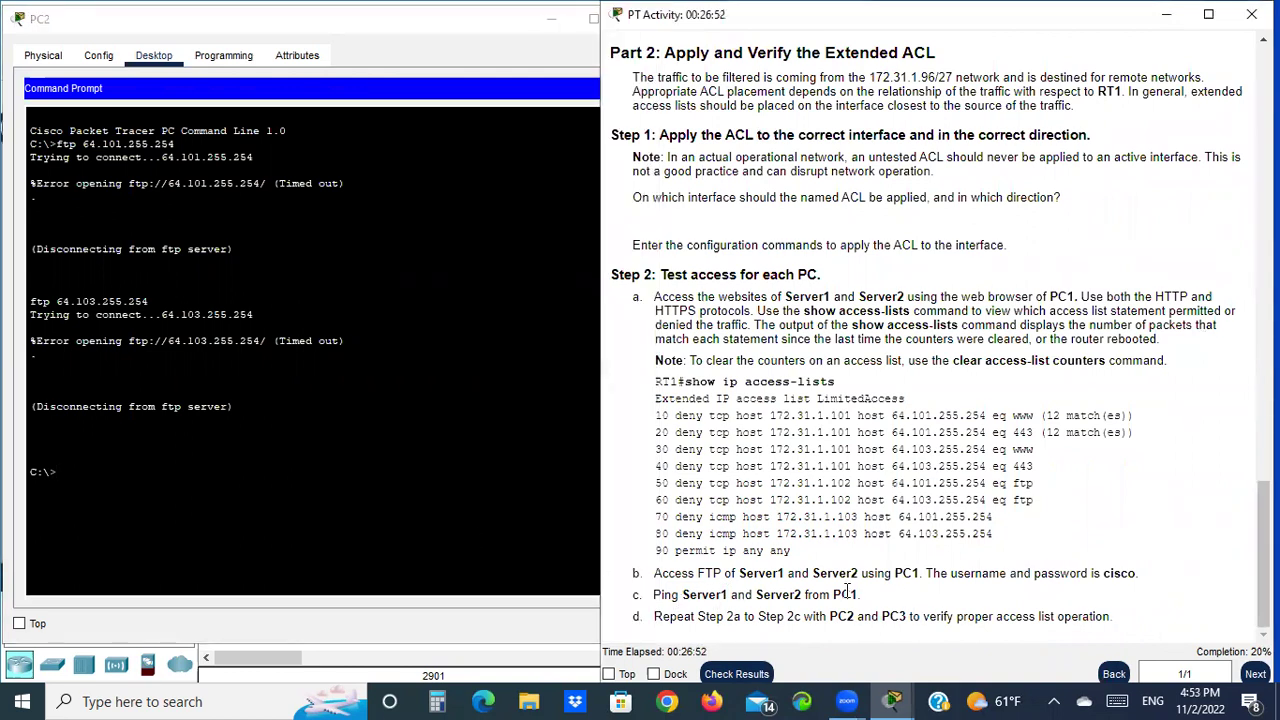
click(76, 476)
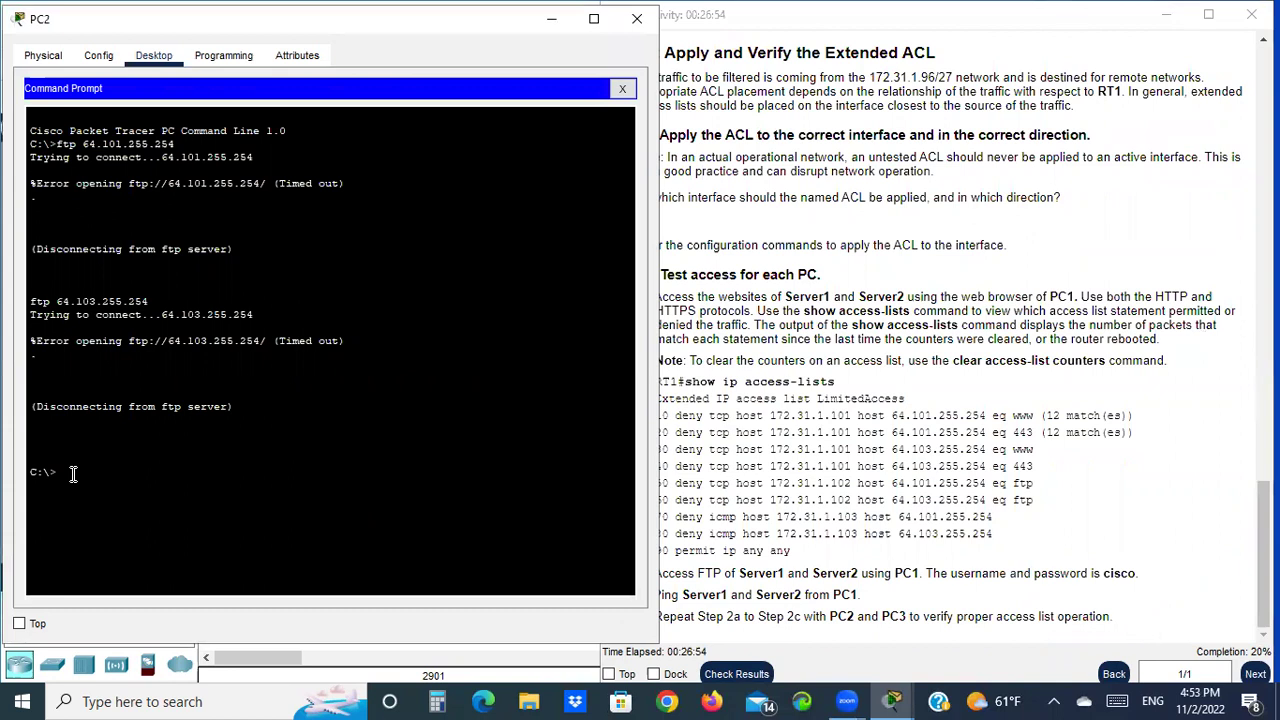
Ping Server1 at 64.101.255.254 from PC2 and confirm replies with 0% loss
key(Up)
key(BackSpace)
key(BackSpace)
key(BackSpace)
text(ping)
key(Return)
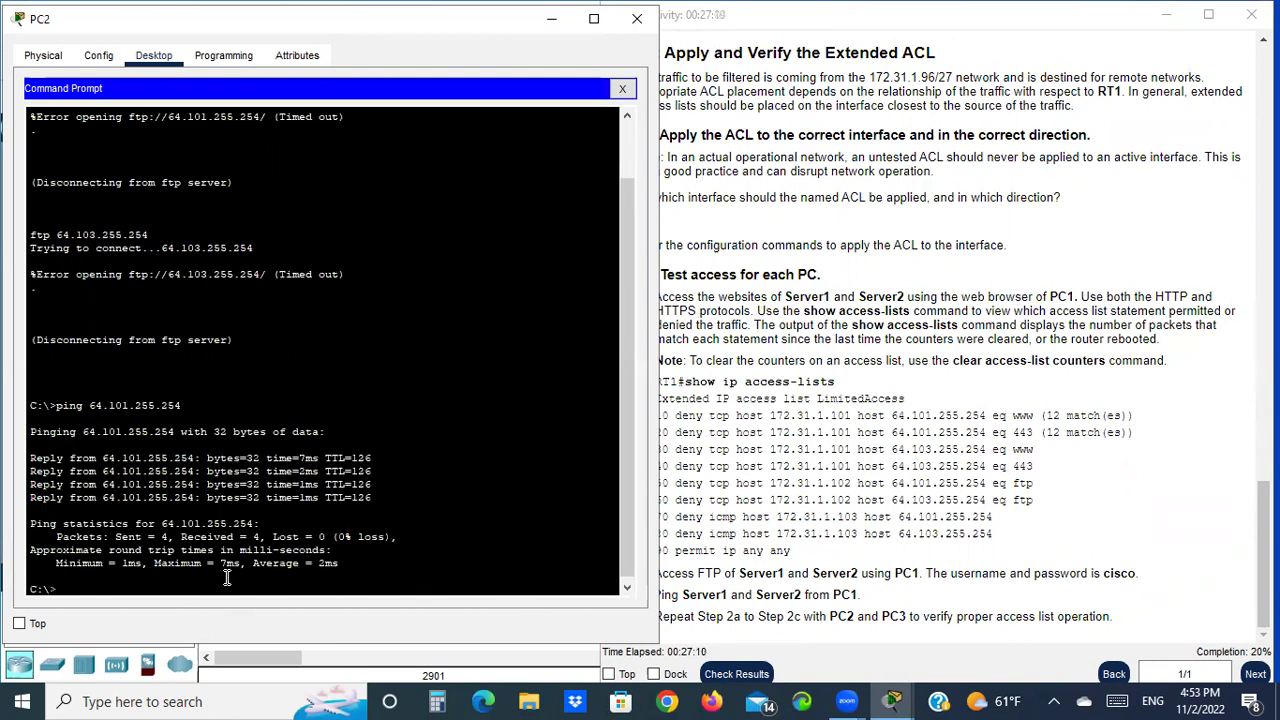
Ping Server2 at 64.103.255.254 from PC2 and review the successful replies
key(Up)
key(Left)
key(Left)
key(Left)
key(Left)
key(Left)
key(Left)
key(Left)
key(Left)
key(BackSpace)
text(3)
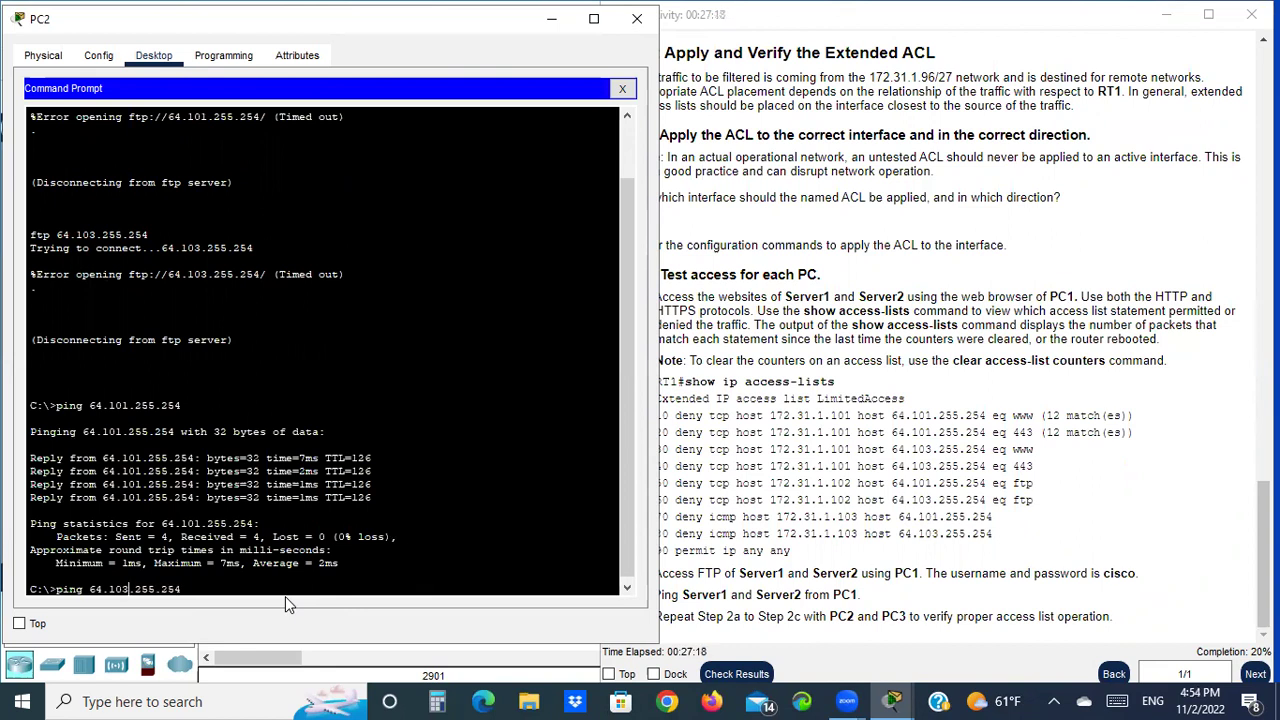
key(Return)
scroll(931, 505, up, 15)
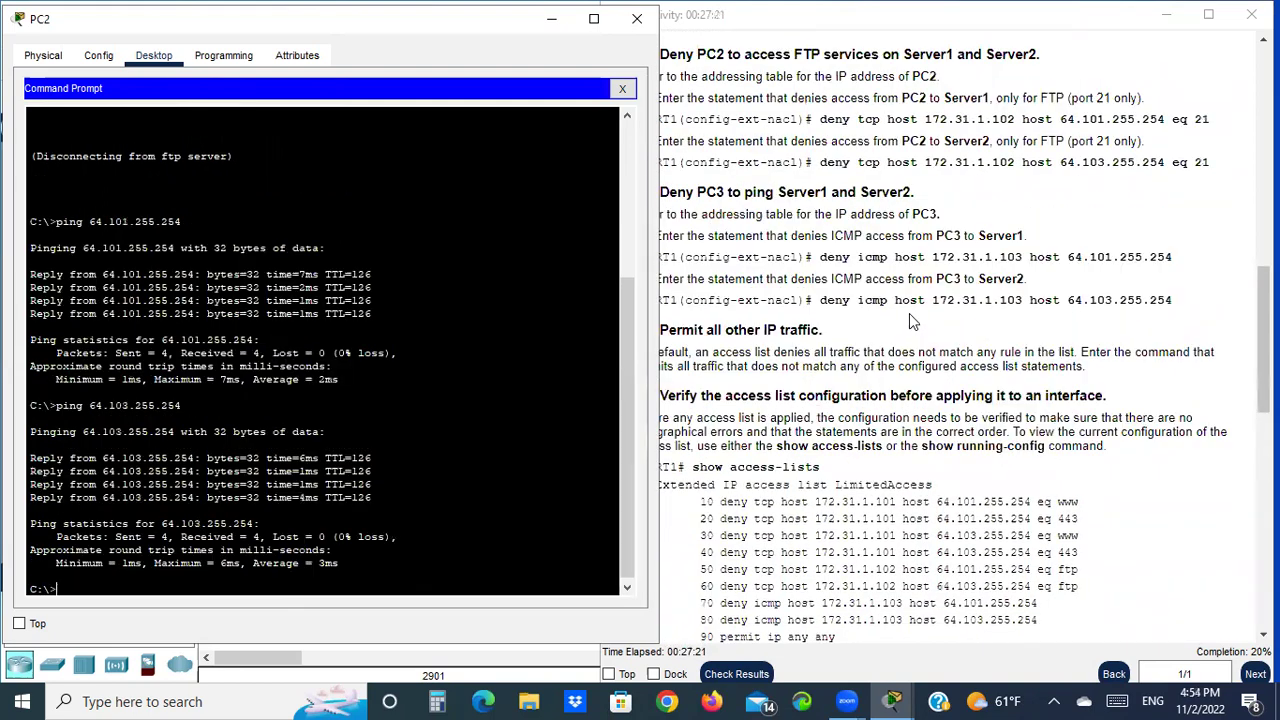
scroll(909, 313, up, 5)
scroll(980, 448, down, 12)
scroll(980, 448, down, 5)
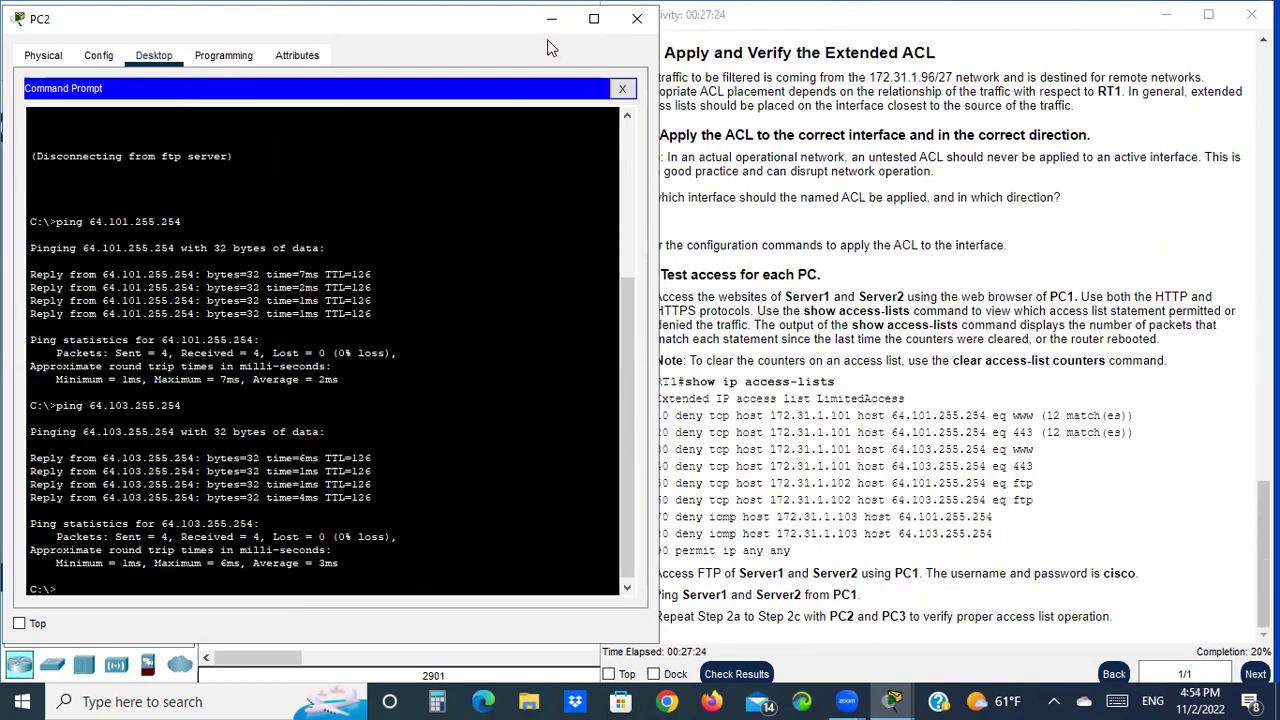
Close PC2 and open PC3's Web Browser from its Desktop
click(636, 18)
click(118, 384)
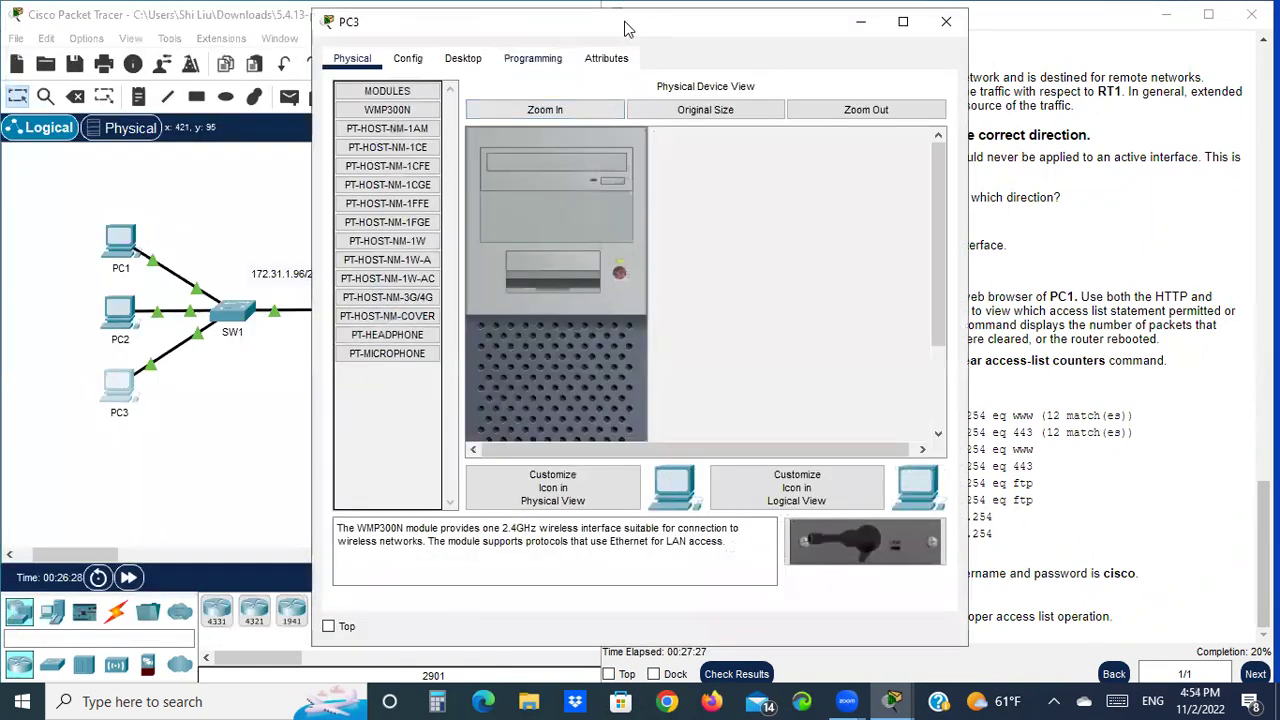
drag(624, 28, 314, 32)
click(152, 62)
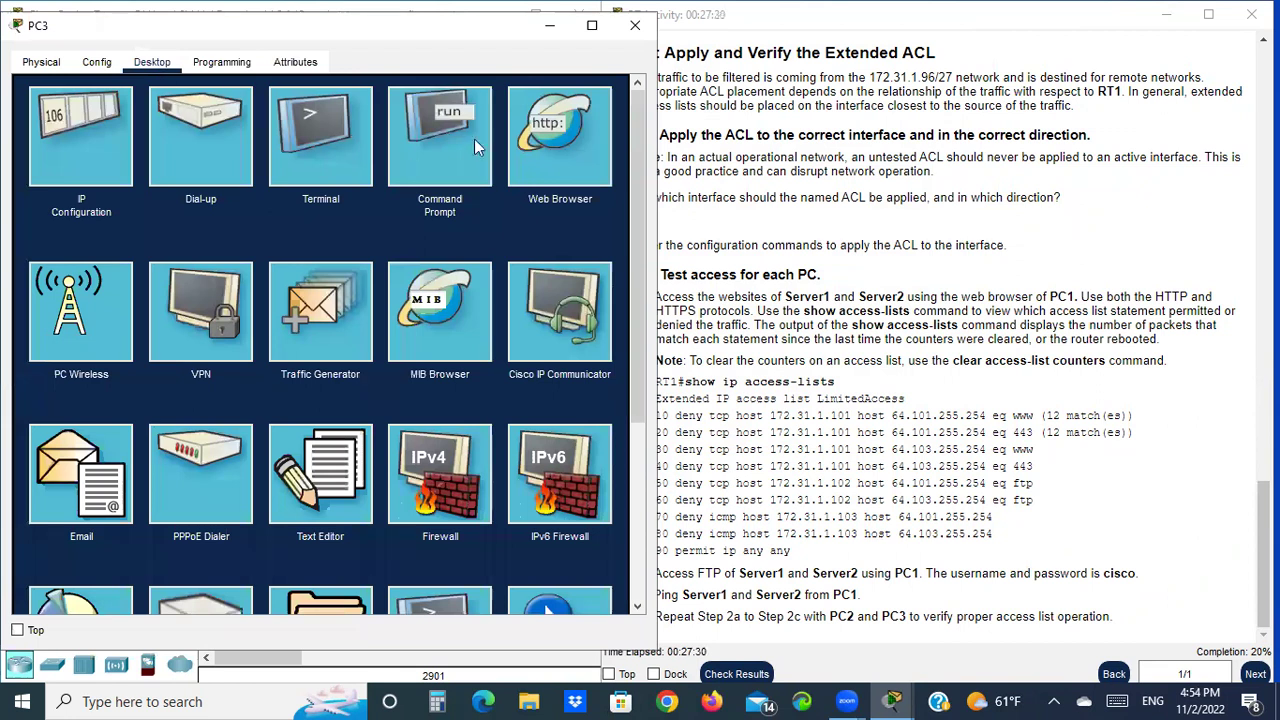
click(538, 139)
scroll(910, 355, up, 10)
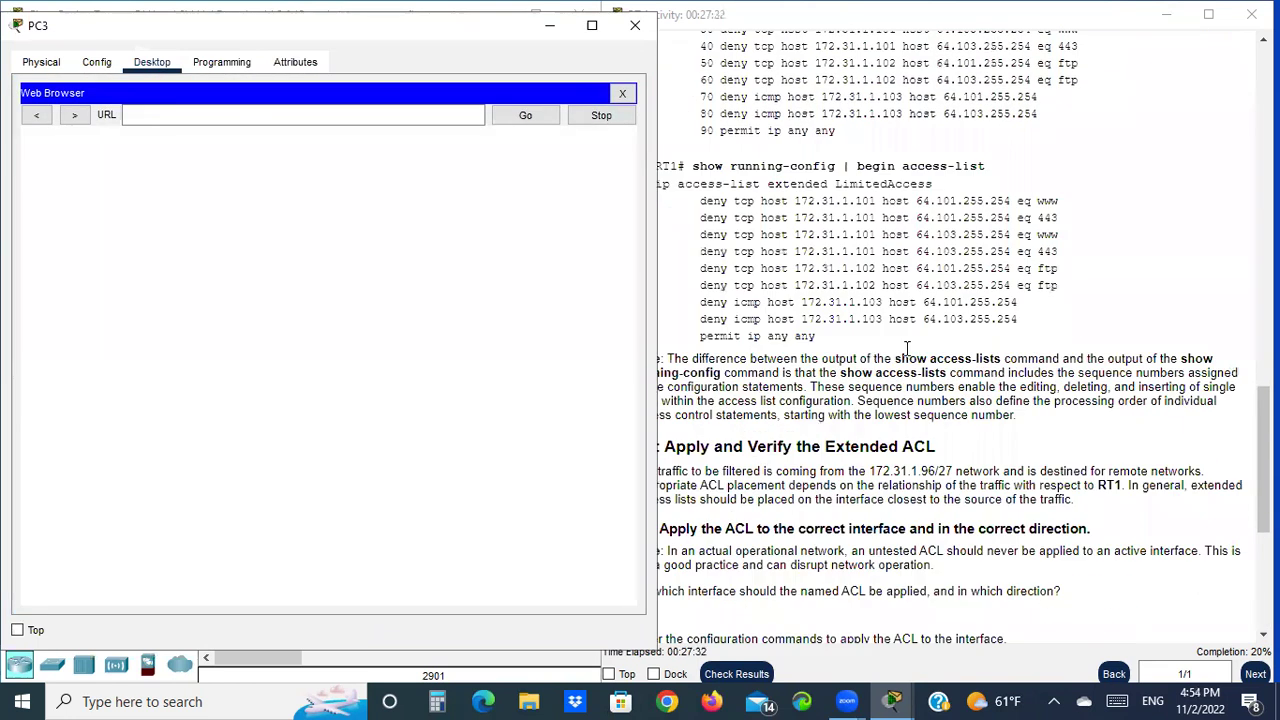
scroll(900, 360, up, 10)
click(889, 340)
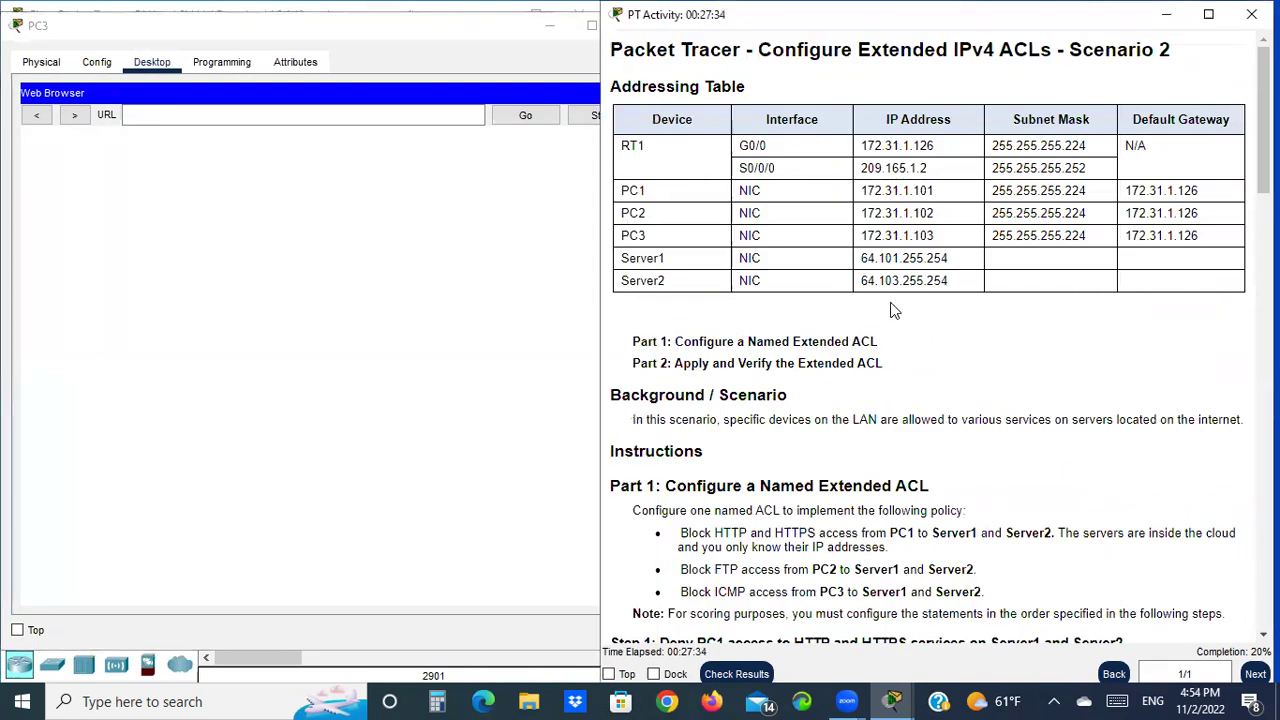
drag(861, 258, 949, 258)
right_click(922, 259)
click(962, 274)
click(291, 116)
right_click(292, 121)
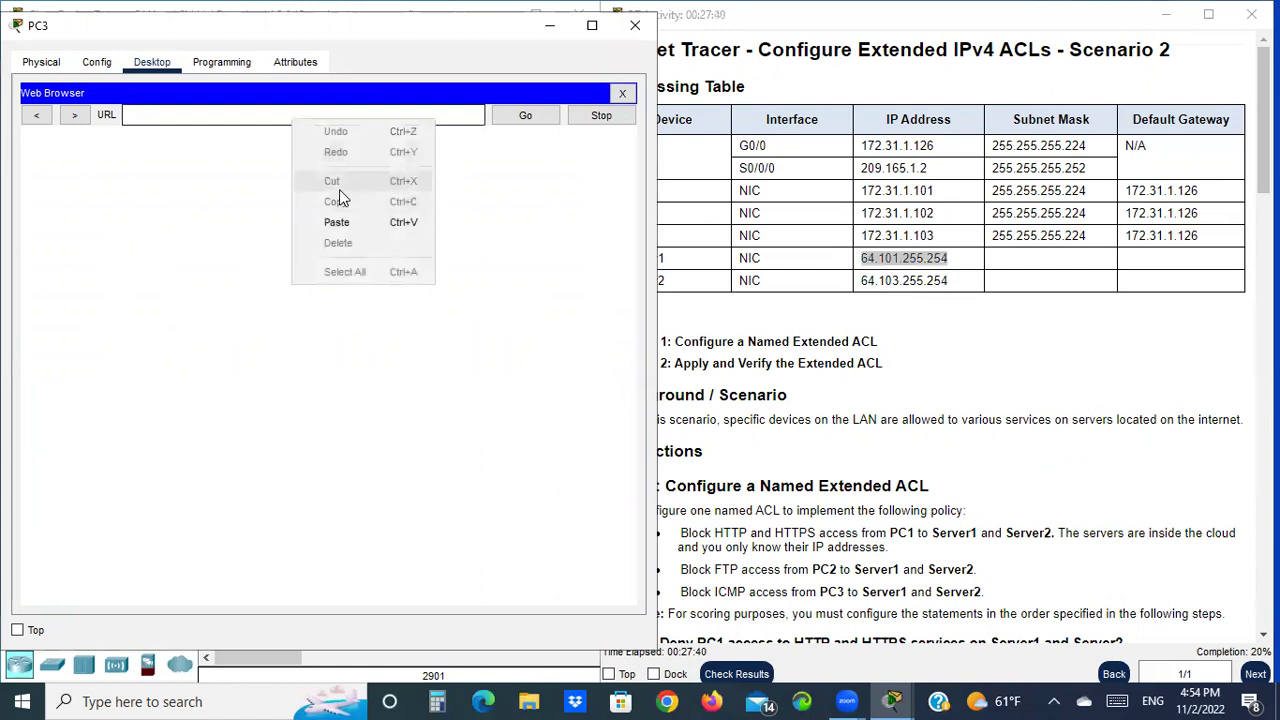
click(354, 223)
click(505, 117)
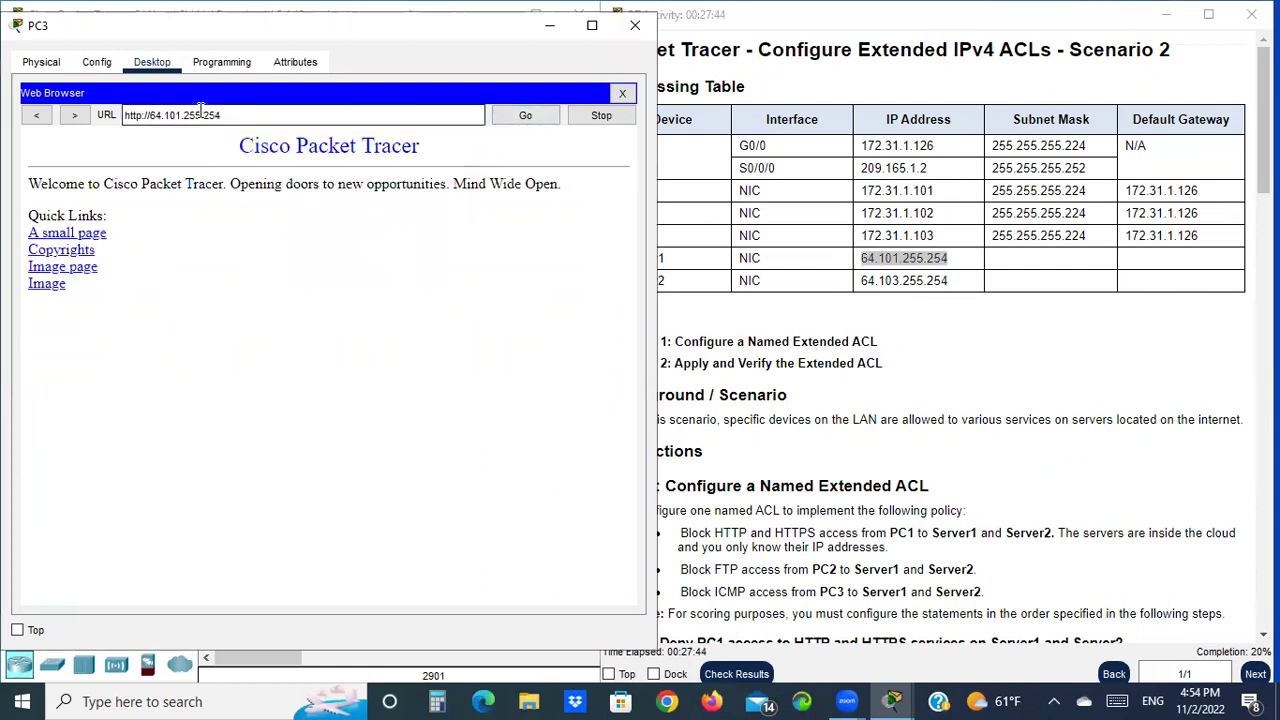
drag(220, 116, 124, 116)
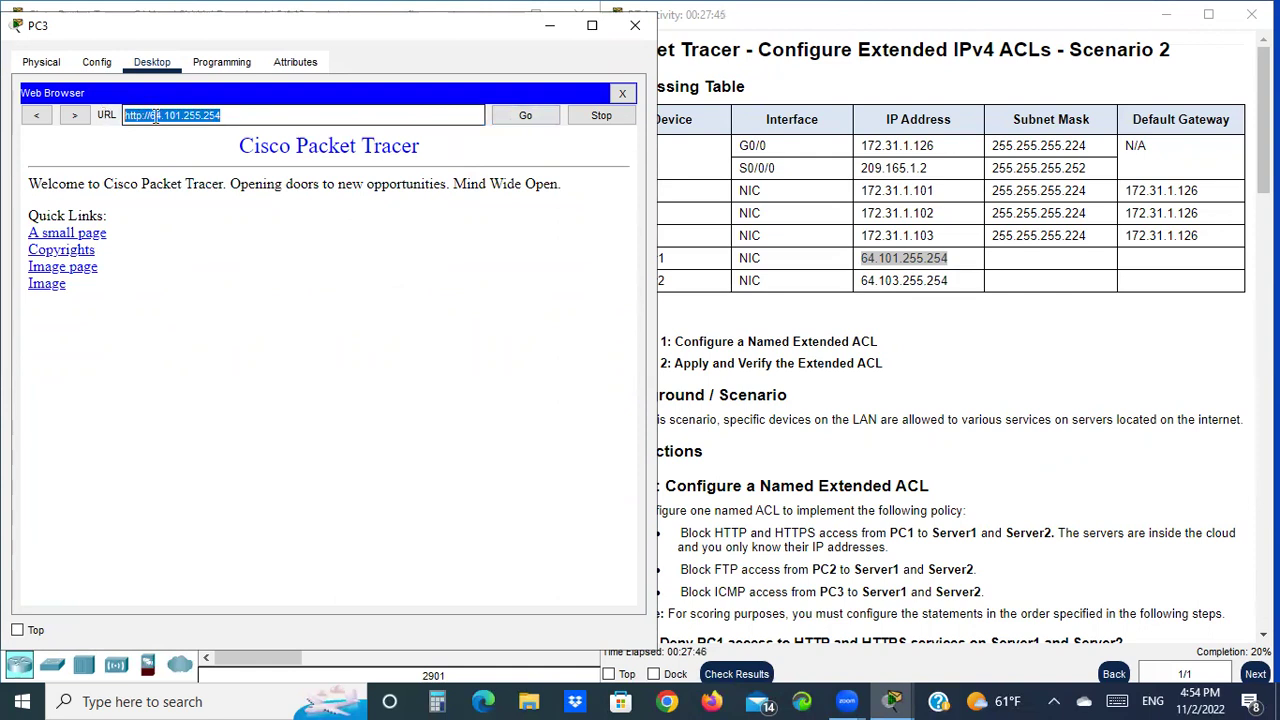
right_click(155, 117)
click(214, 199)
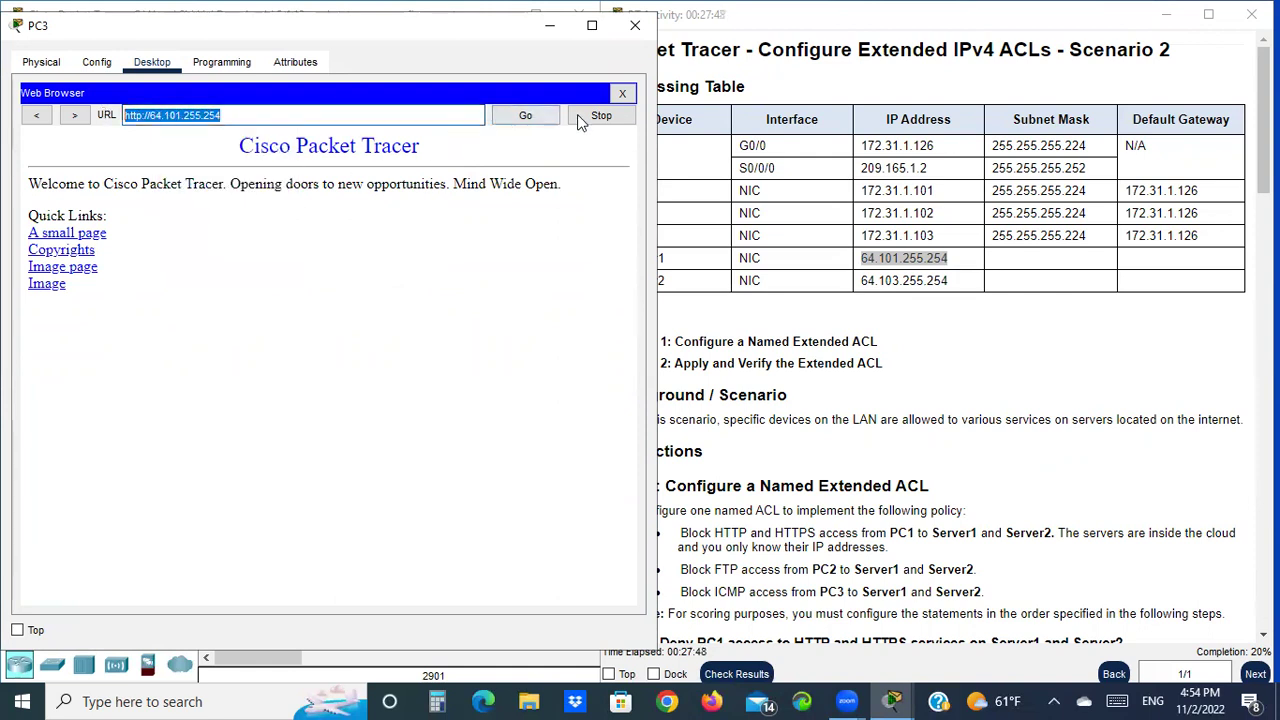
click(622, 94)
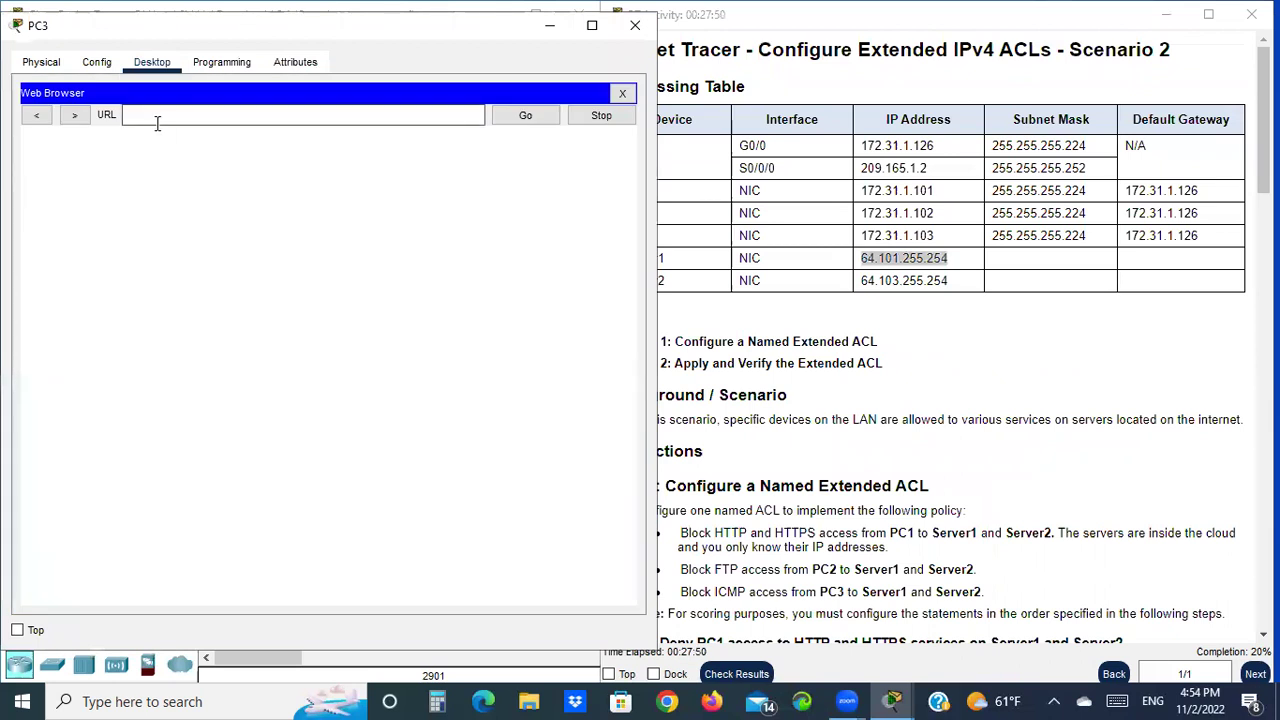
right_click(156, 120)
click(212, 226)
key(Left)
key(Left)
key(Left)
key(Left)
key(Left)
key(Left)
key(Left)
key(Left)
key(Left)
key(Left)
key(Left)
key(Left)
key(Left)
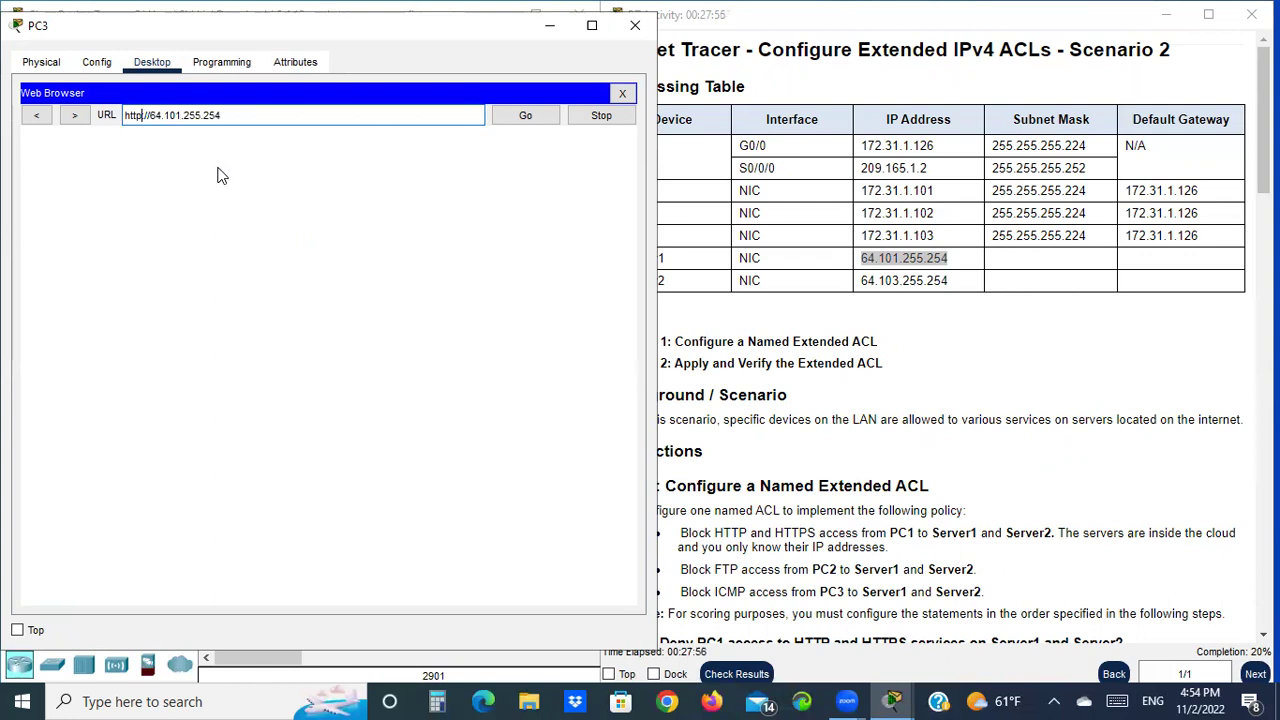
text(s)
click(530, 118)
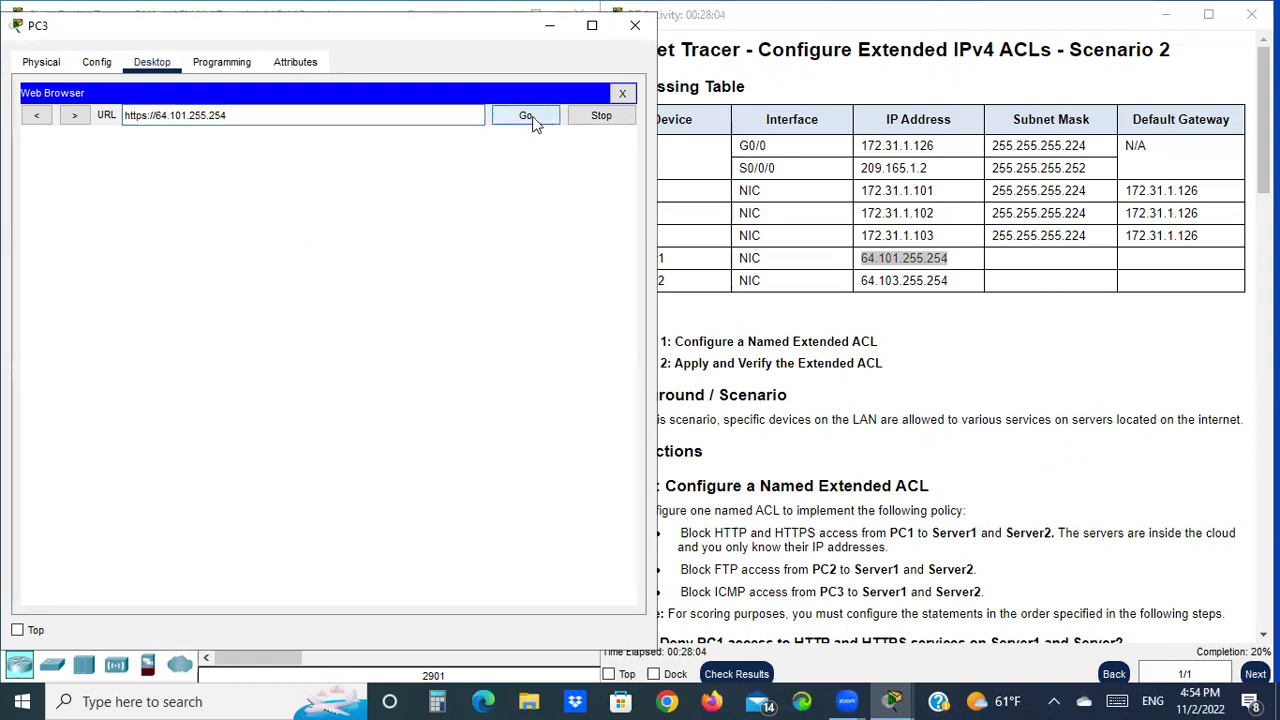
click(623, 95)
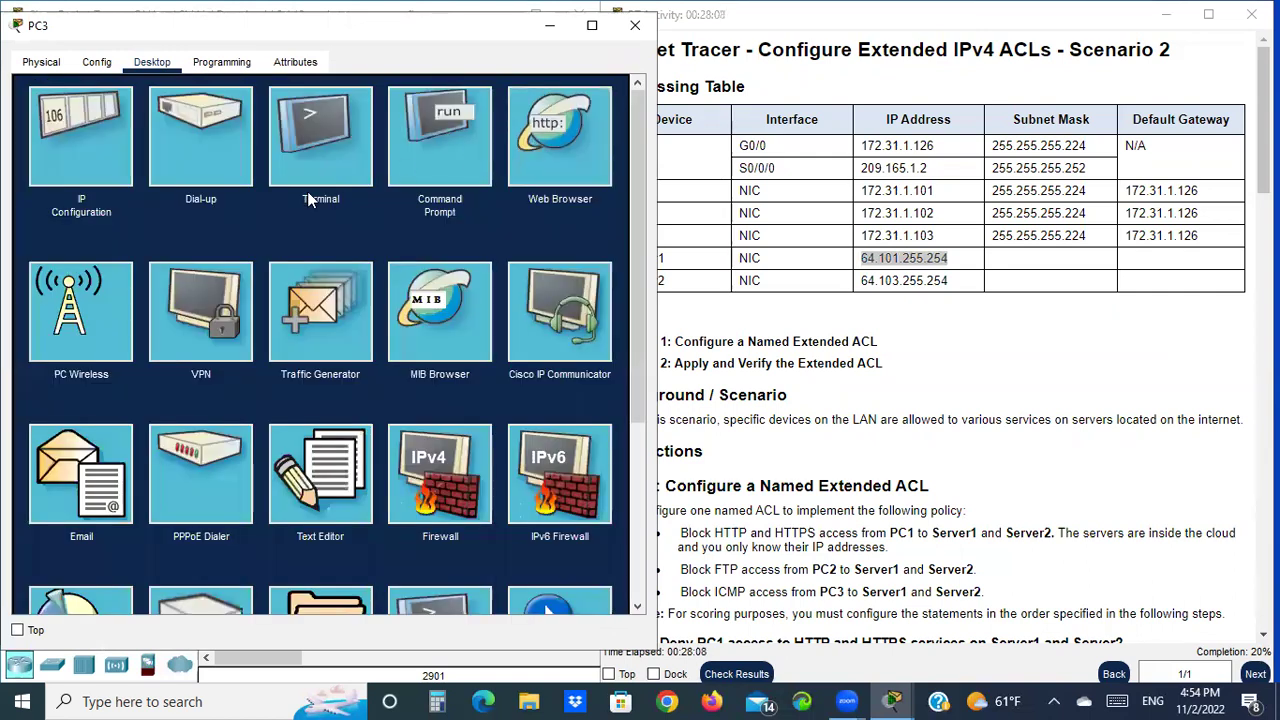
click(560, 135)
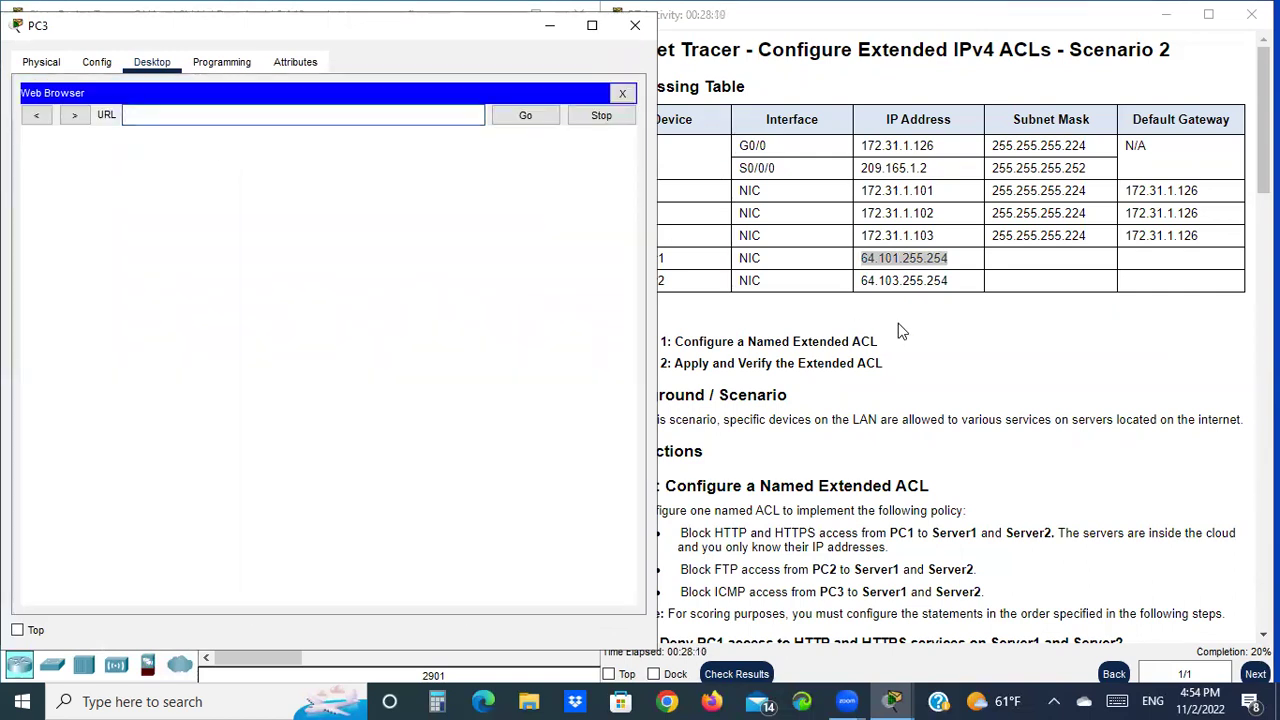
click(905, 285)
drag(958, 285, 868, 280)
right_click(872, 280)
click(920, 294)
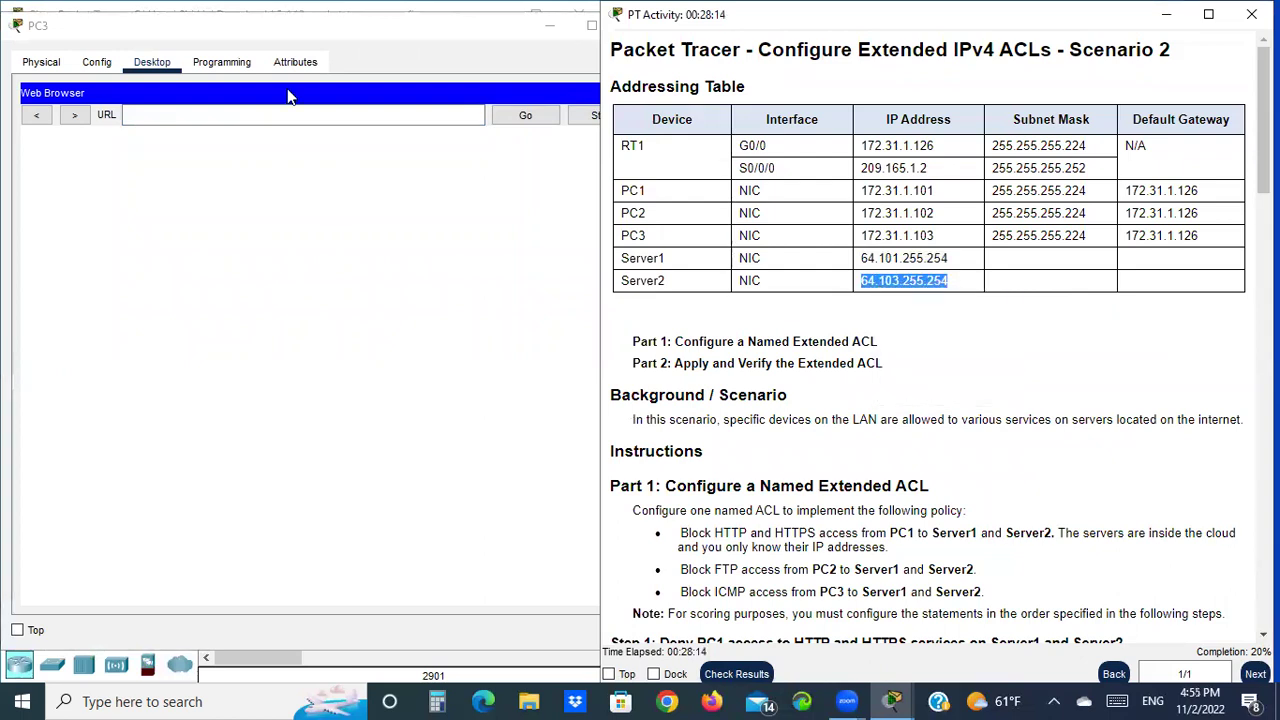
click(173, 120)
right_click(175, 118)
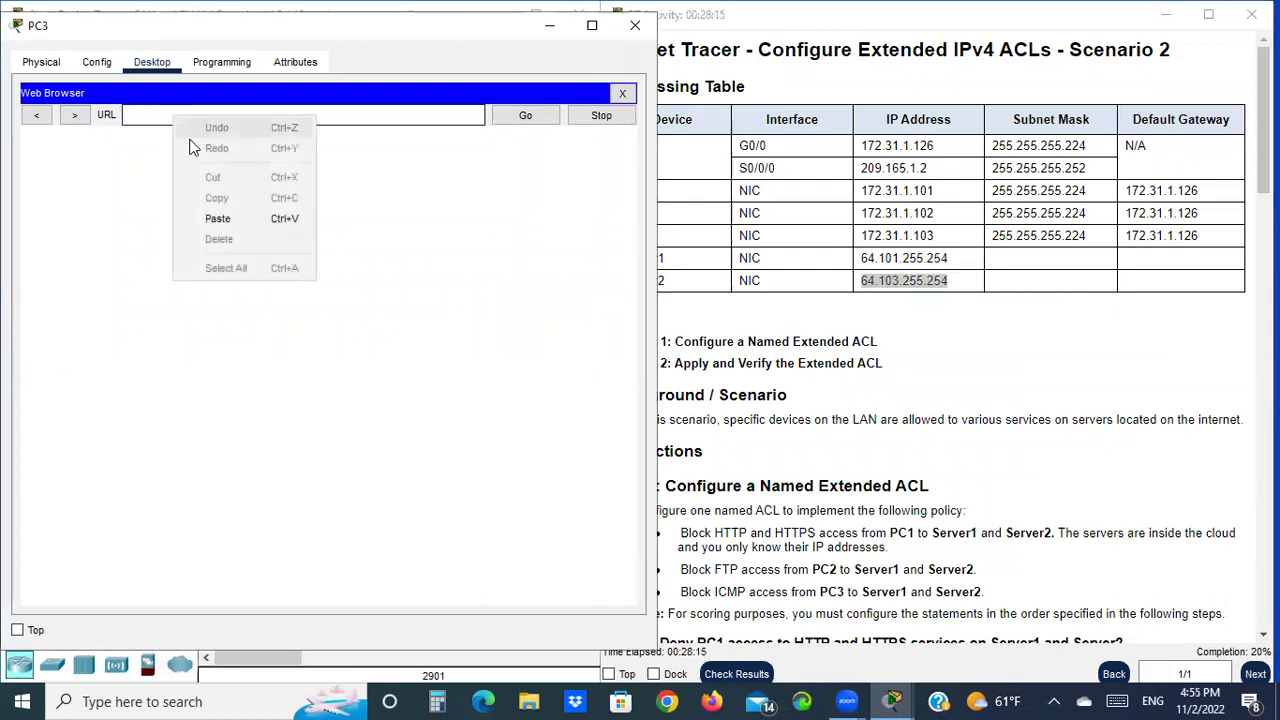
click(229, 220)
click(536, 116)
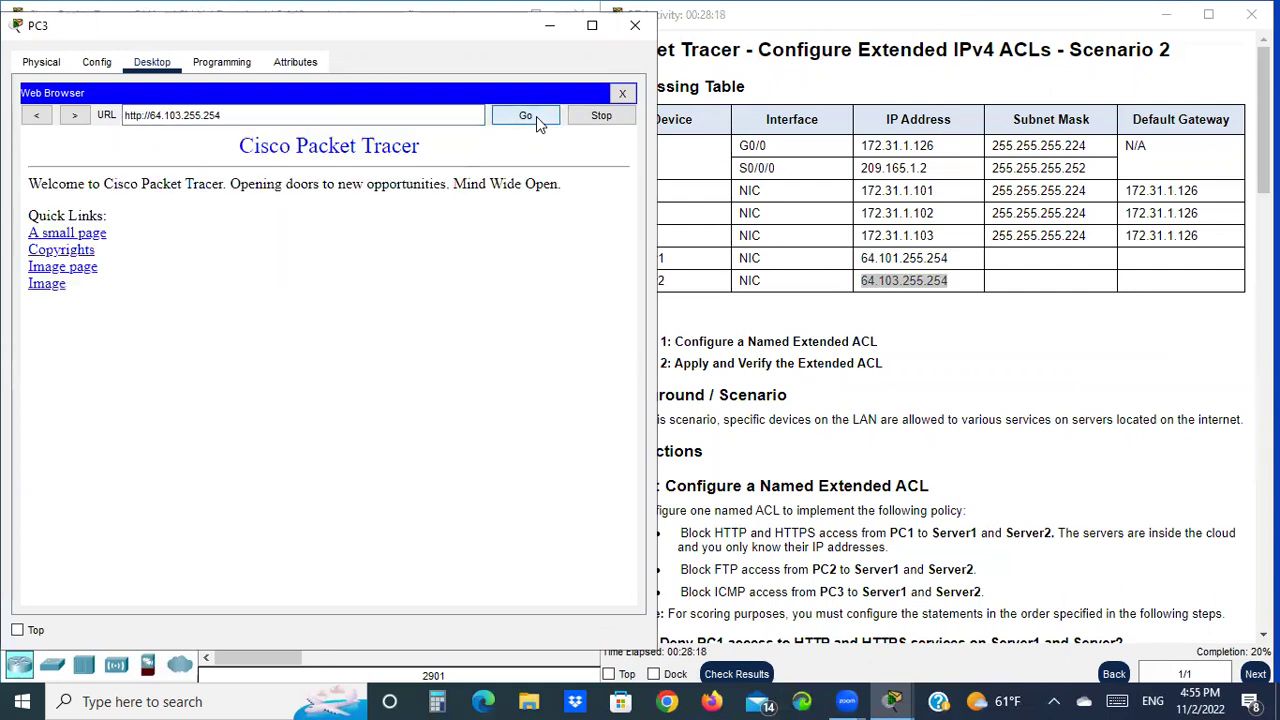
drag(290, 110, 120, 130)
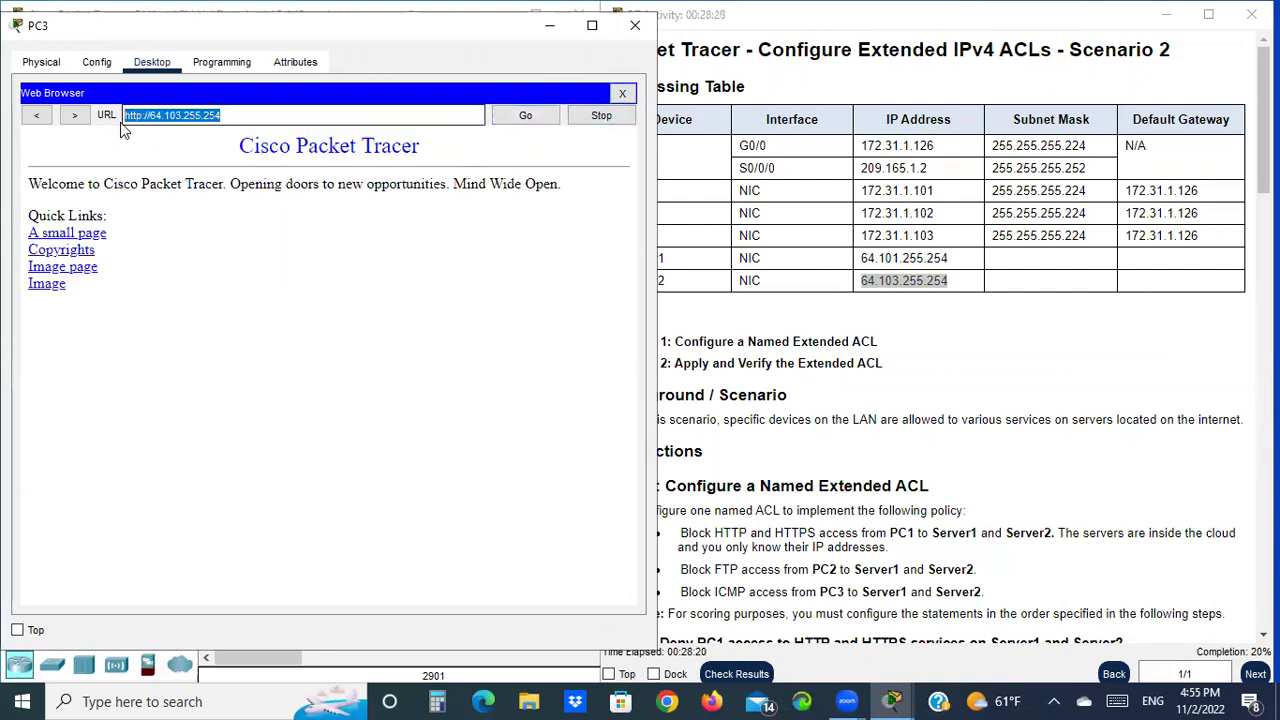
right_click(182, 117)
click(238, 201)
click(631, 94)
click(553, 154)
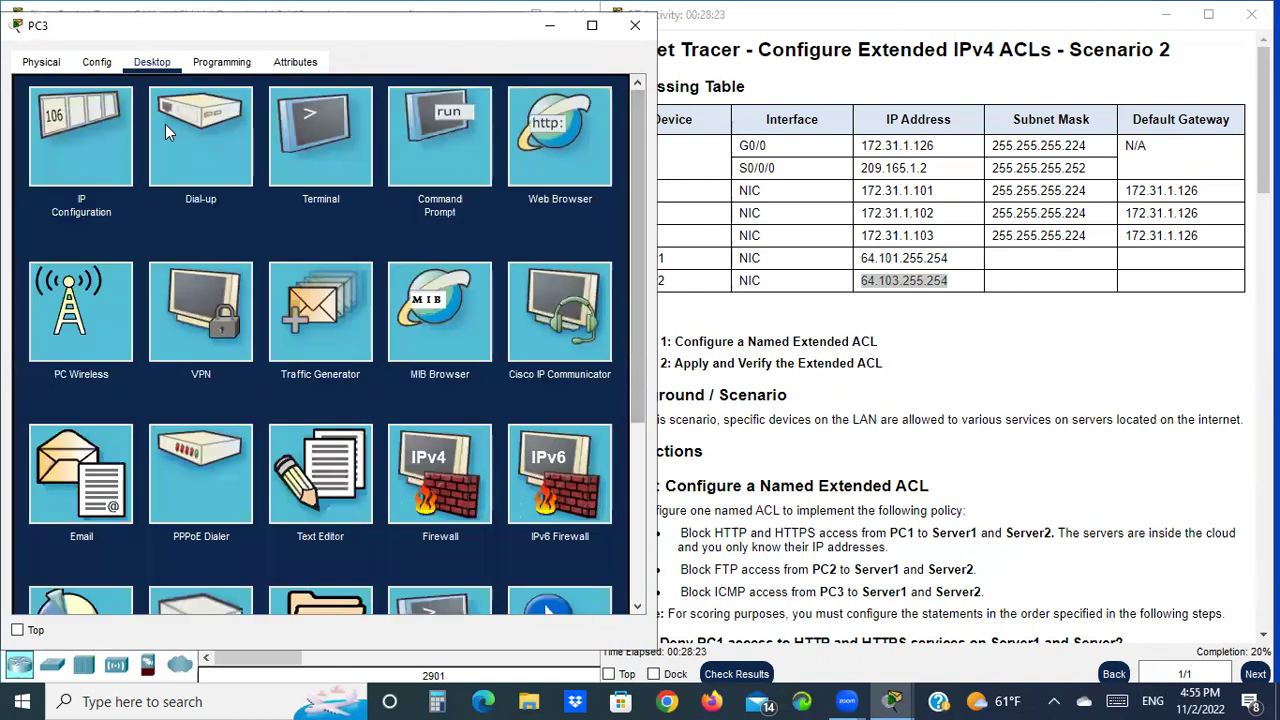
click(150, 120)
right_click(145, 118)
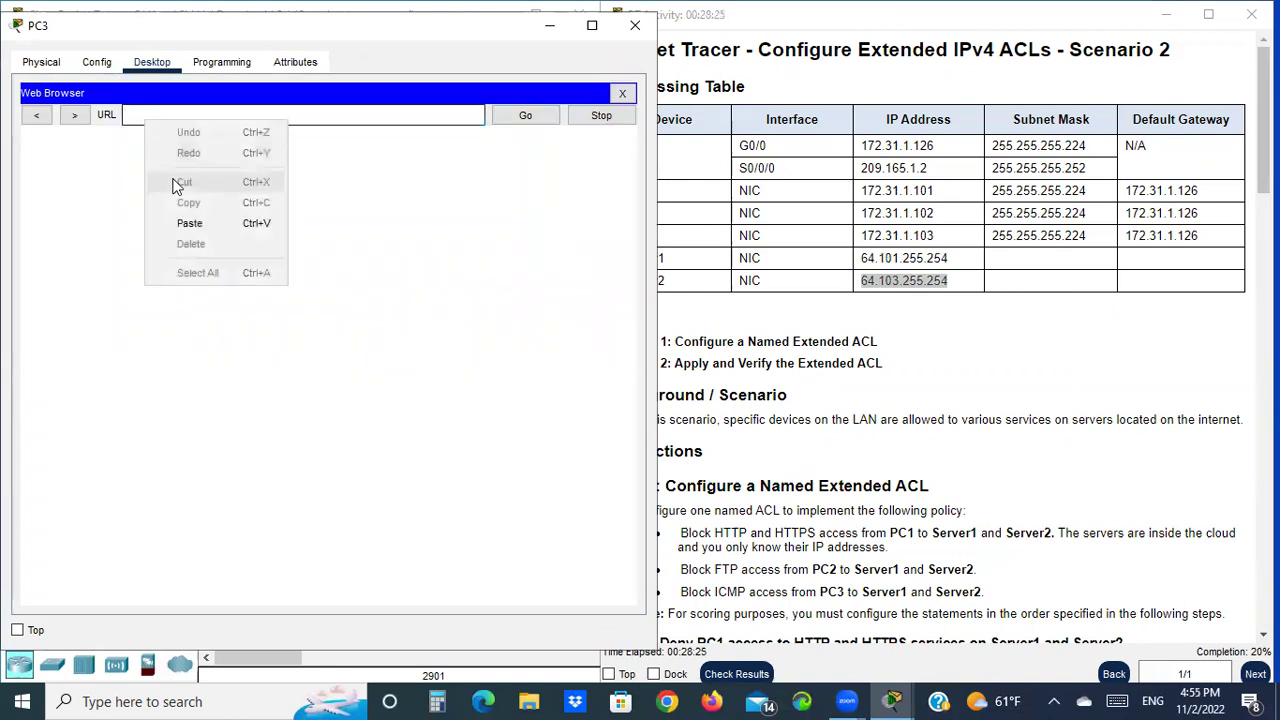
click(191, 227)
click(142, 116)
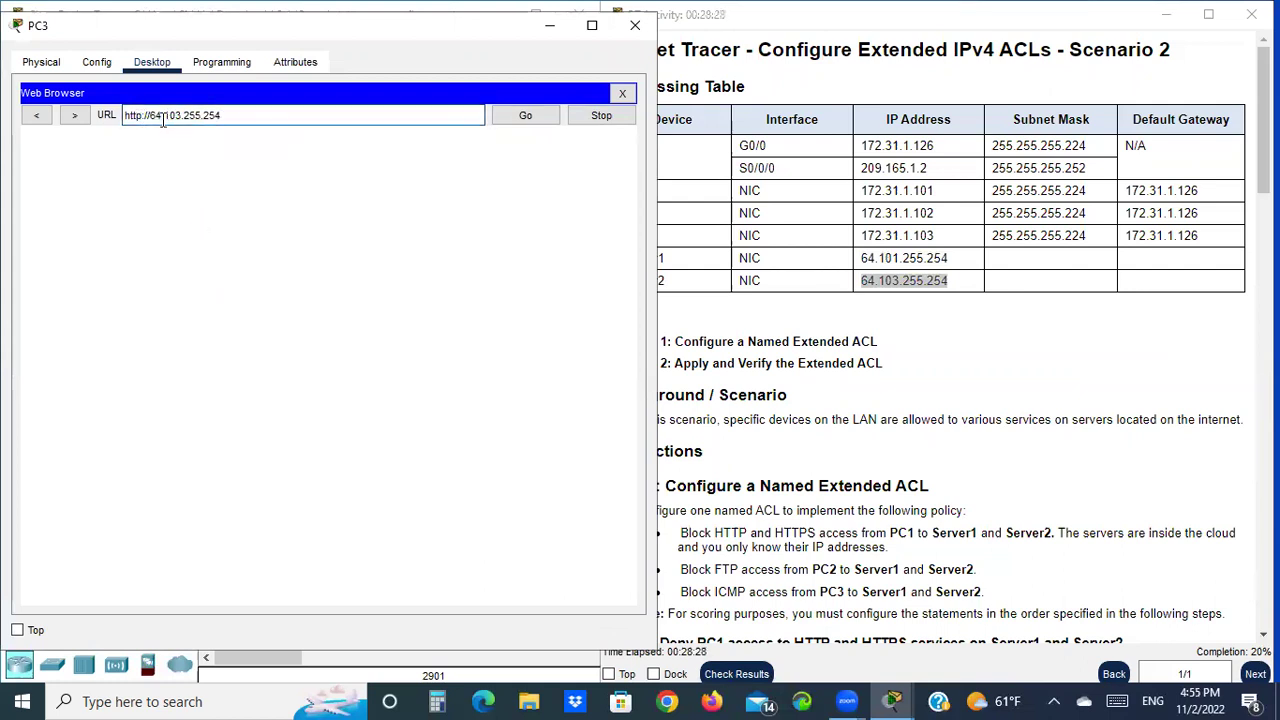
text(s)
click(525, 115)
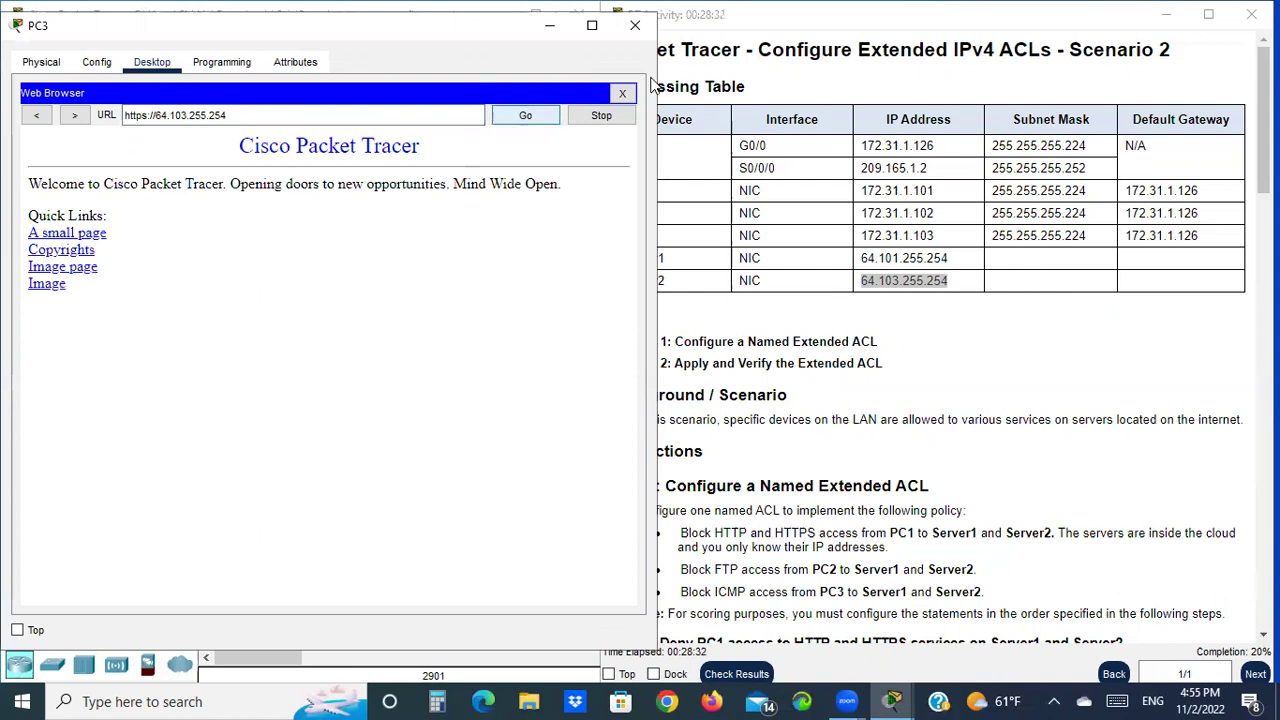
click(621, 93)
Open PC3's Command Prompt and start typing the ftp command
scroll(795, 355, down, 5)
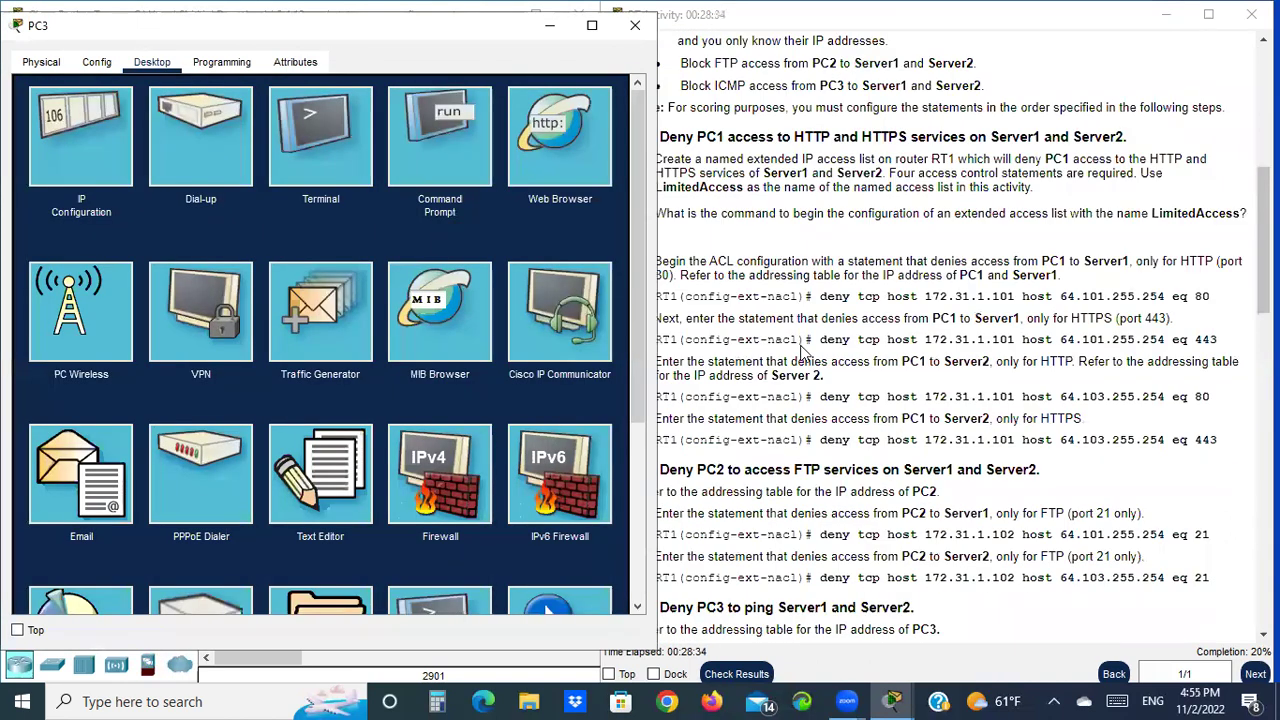
scroll(795, 355, down, 5)
click(399, 124)
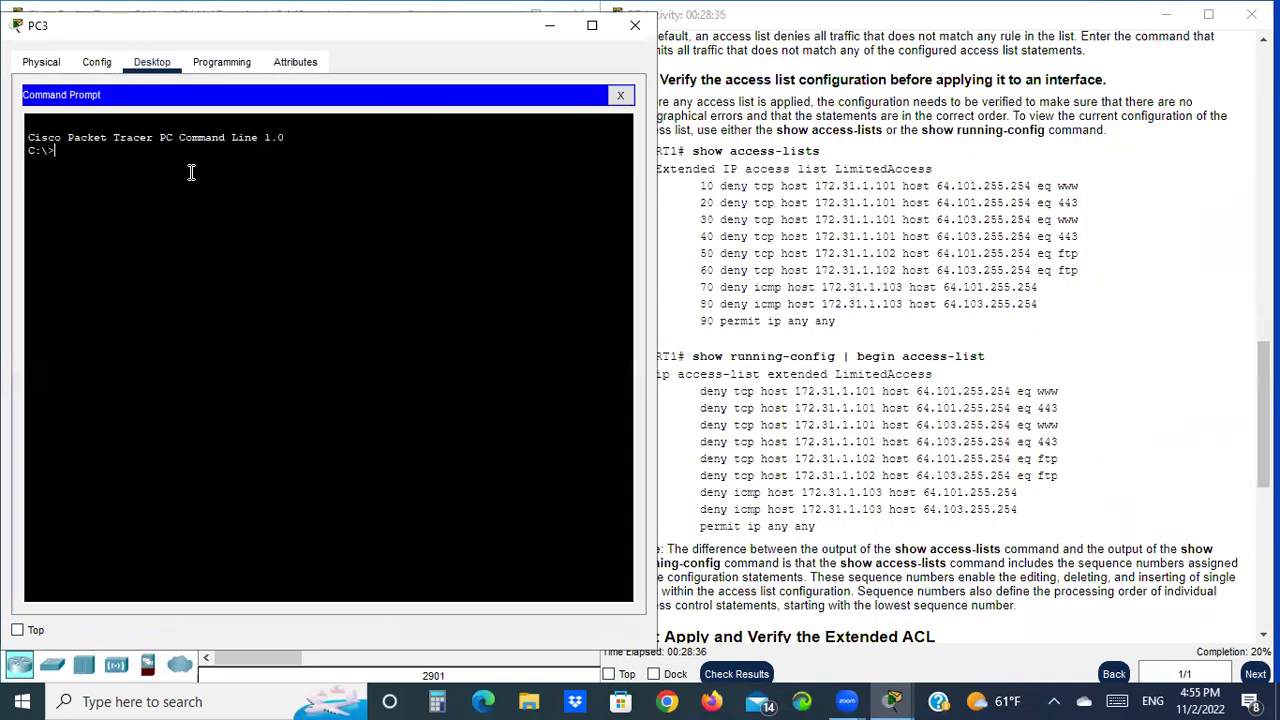
scroll(928, 474, down, 8)
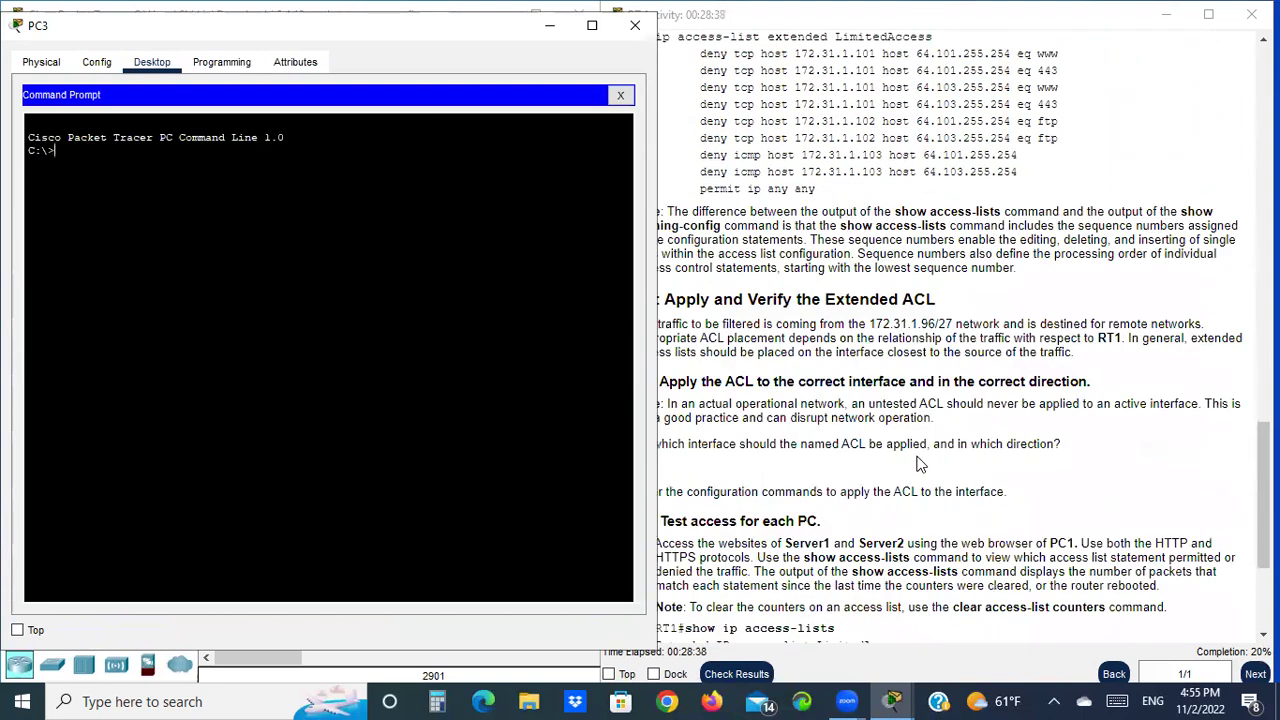
scroll(926, 460, up, 4)
scroll(928, 455, up, 8)
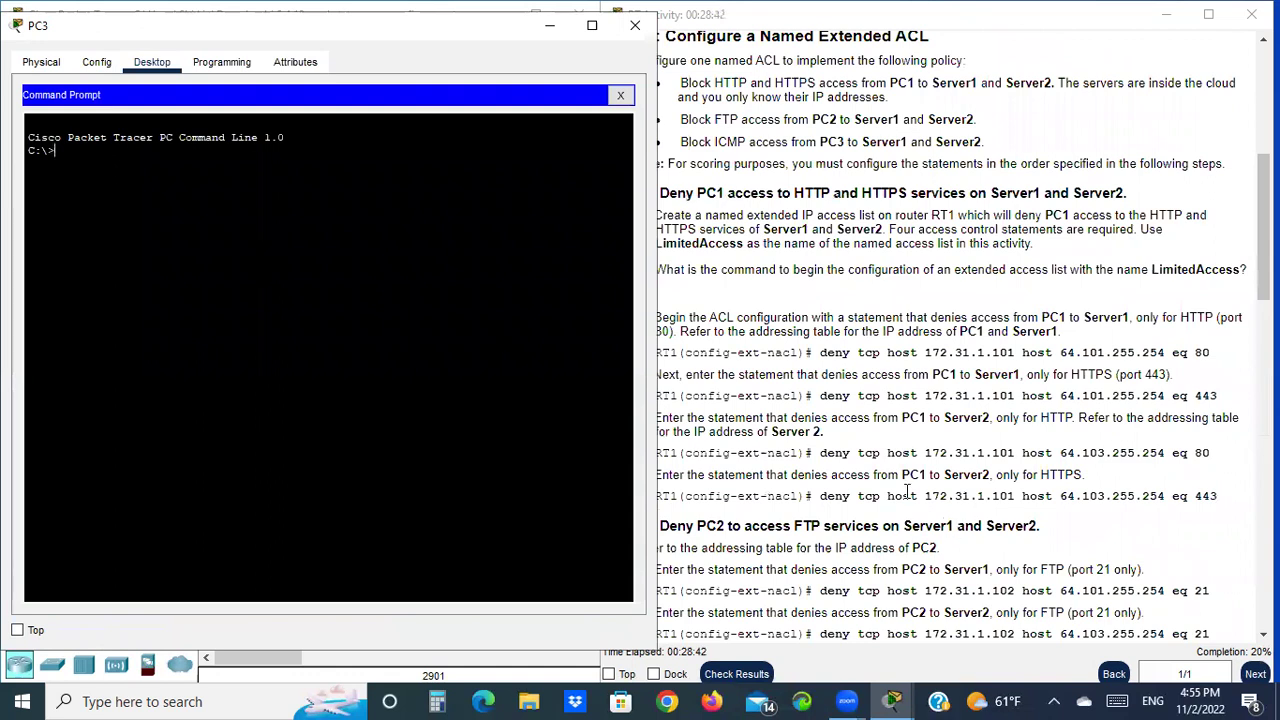
scroll(907, 490, down, 2)
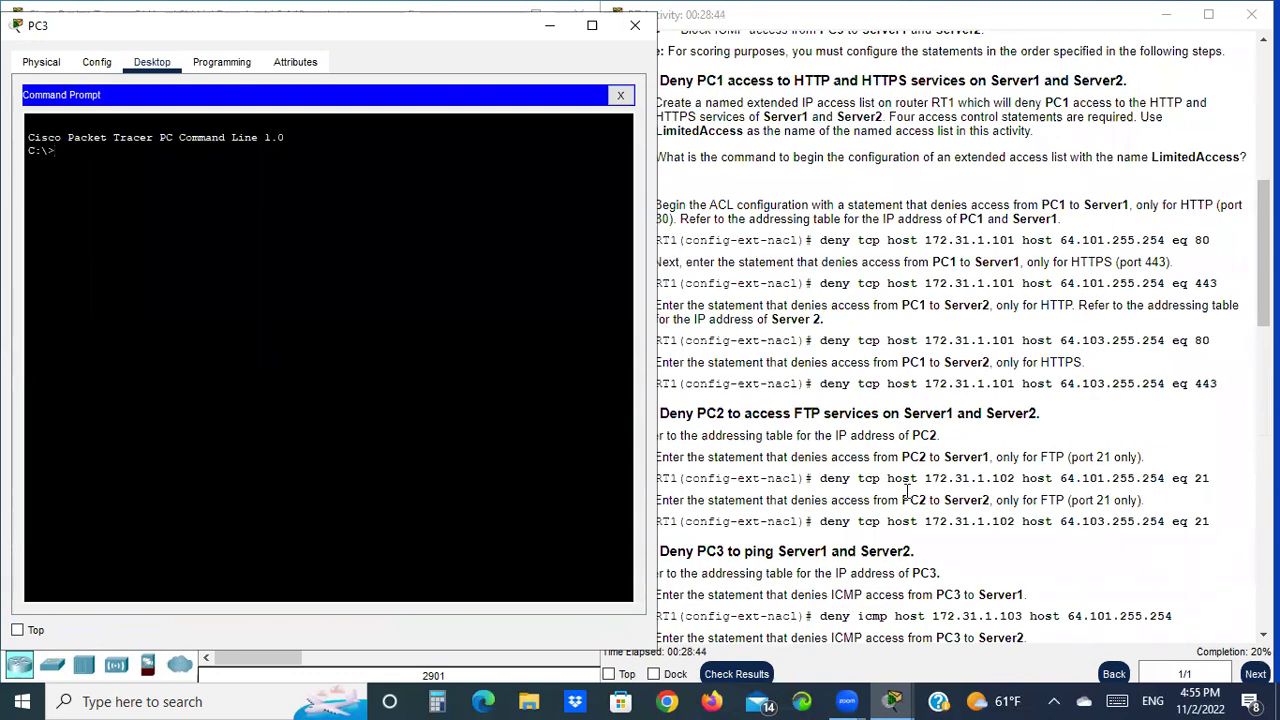
text(p)
scroll(1200, 518, up, 8)
Append Server1's IP from the addressing table and run ftp 64.101.255.254
click(945, 148)
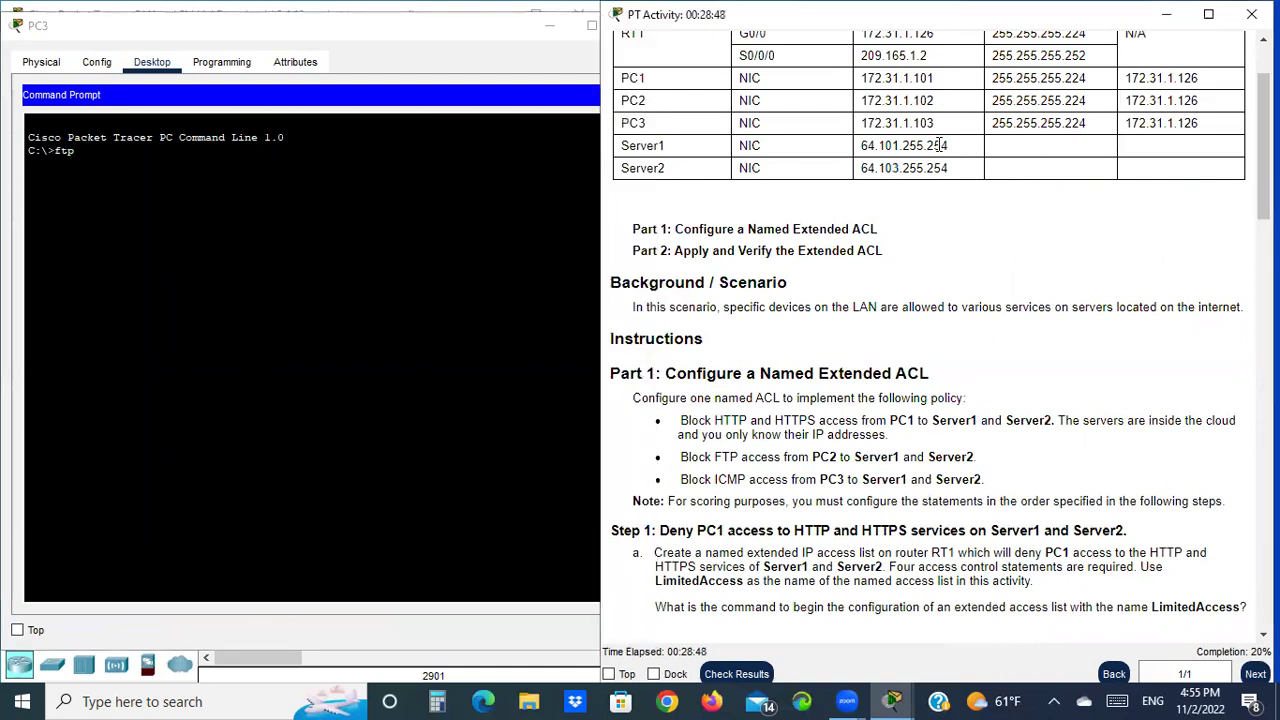
drag(948, 146, 858, 148)
right_click(898, 150)
click(942, 161)
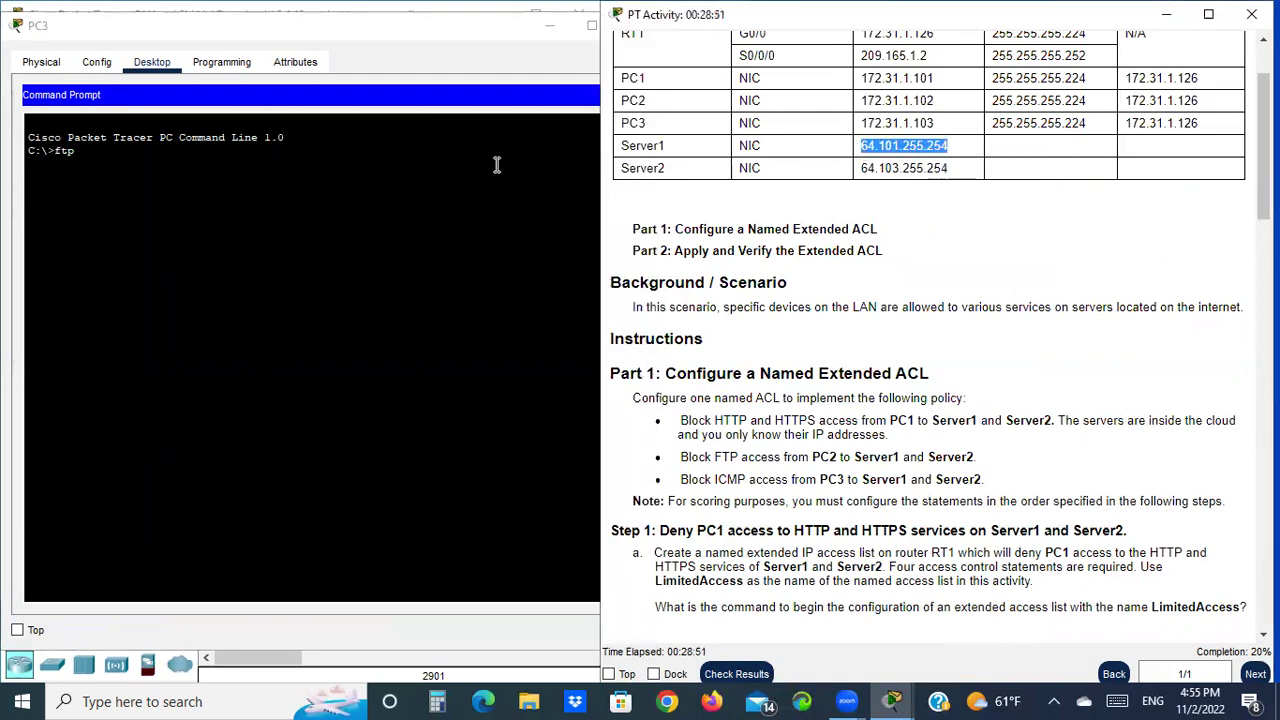
click(120, 166)
right_click(116, 164)
click(160, 196)
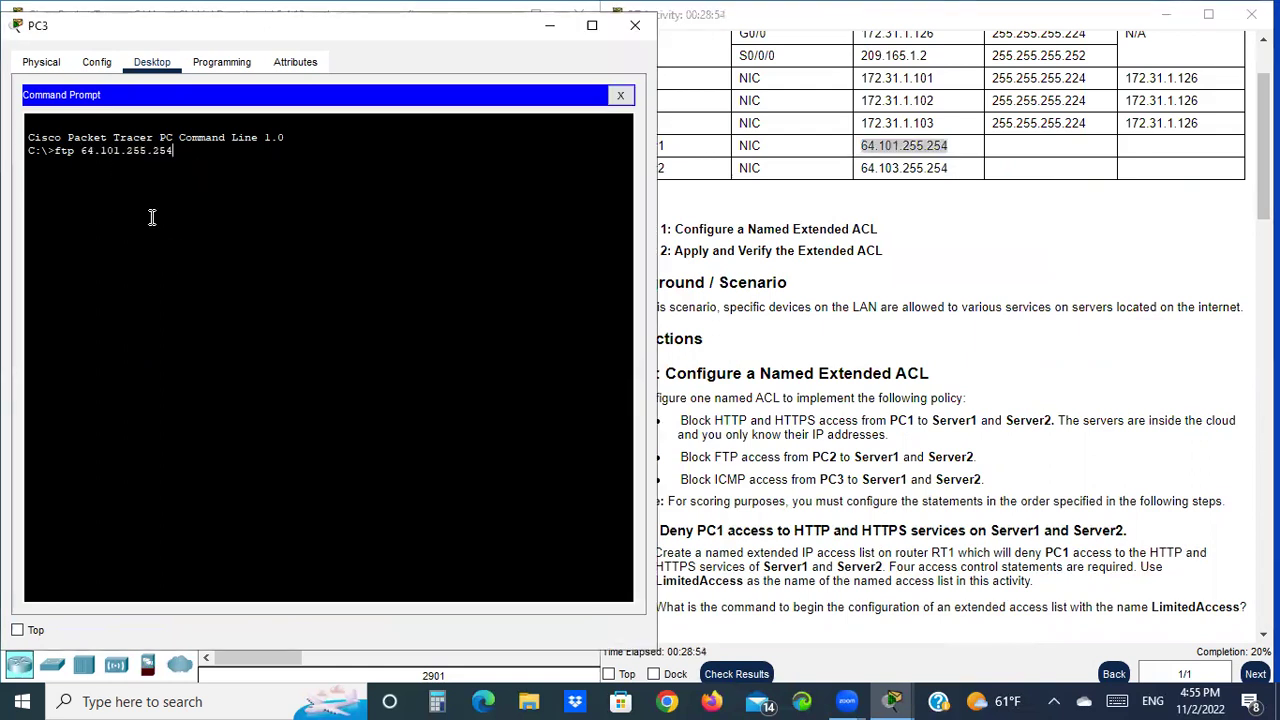
key(Return)
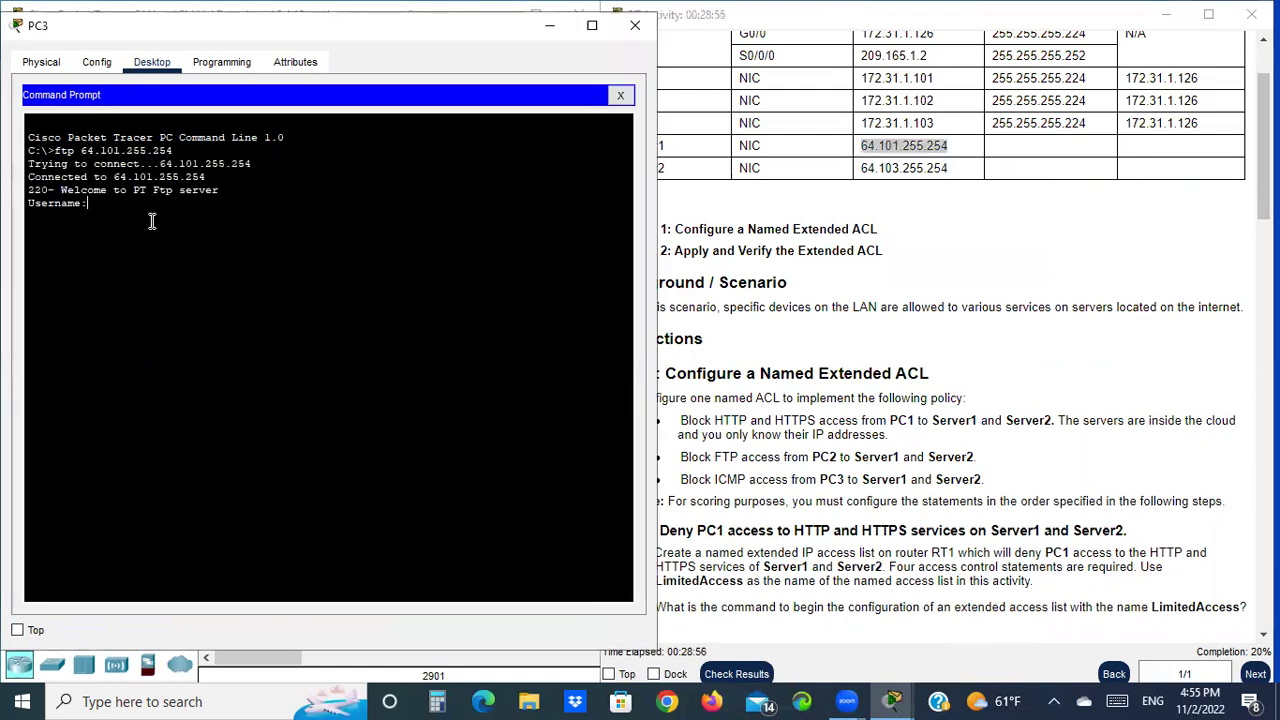
Log in to Server1's FTP with the lab credentials, then quit the session
text(cisco)
key(Return)
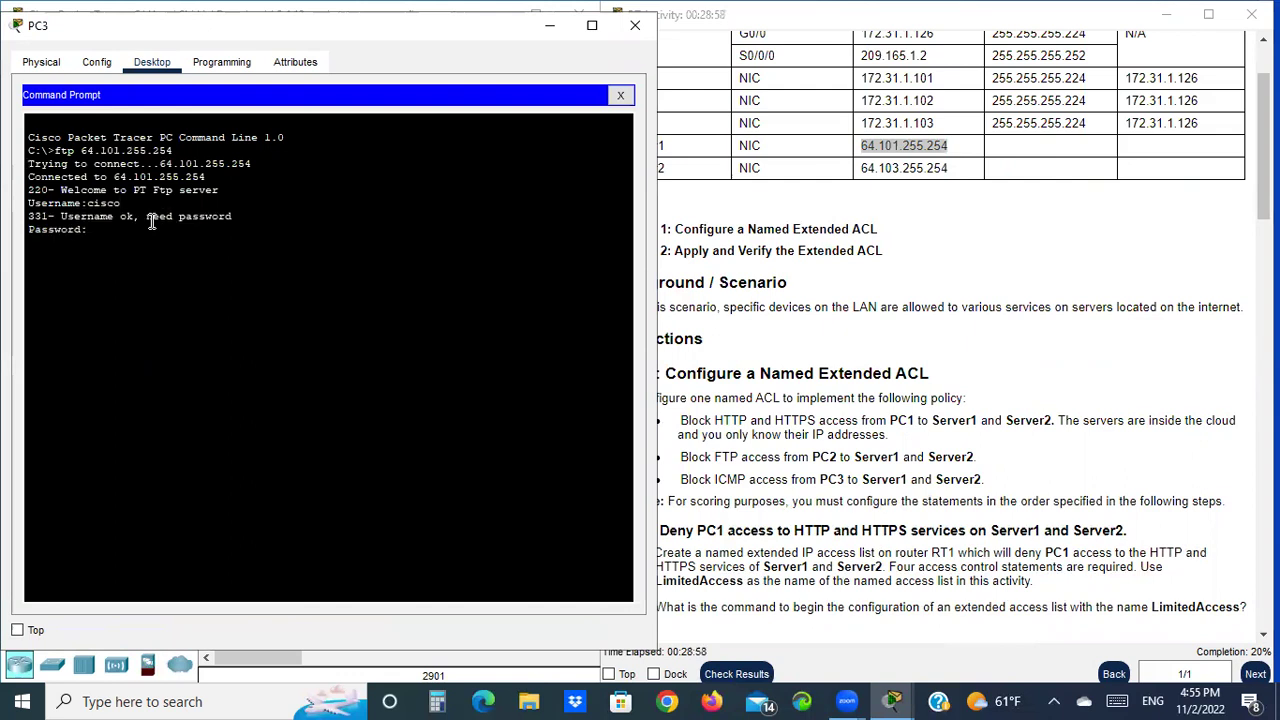
key(Return)
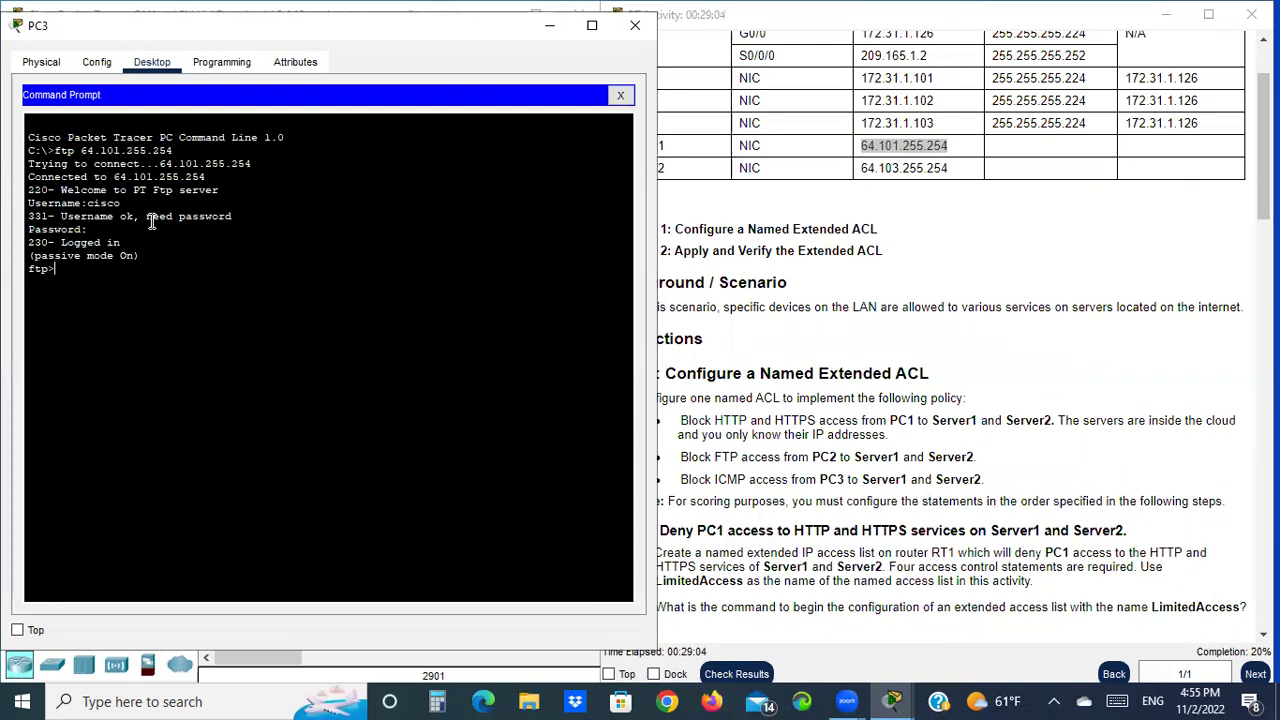
key(Return)
text(quit)
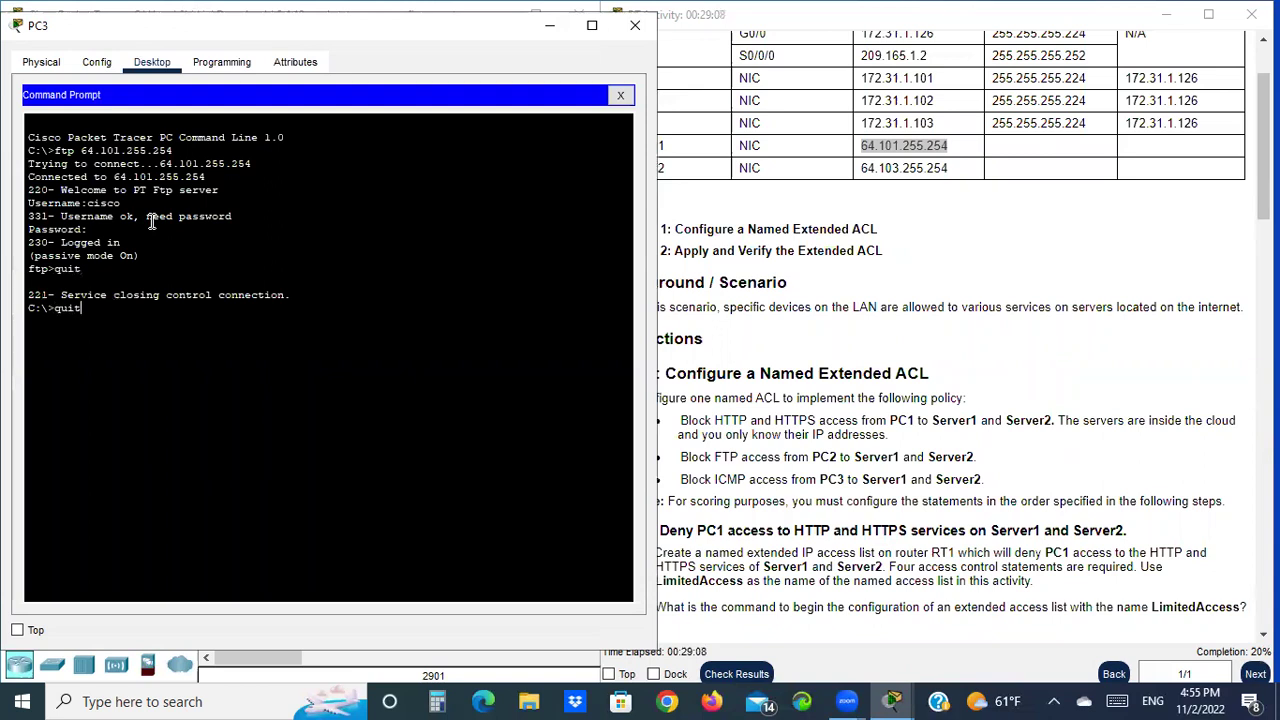
FTP to Server2 at 64.103.255.254, log in with the same credentials, and end the session
key(Up)
key(Left)
key(Left)
key(Left)
key(Left)
key(Left)
key(Left)
key(Left)
key(Left)
key(BackSpace)
text(3)
key(Return)
text(cisco)
key(Return)
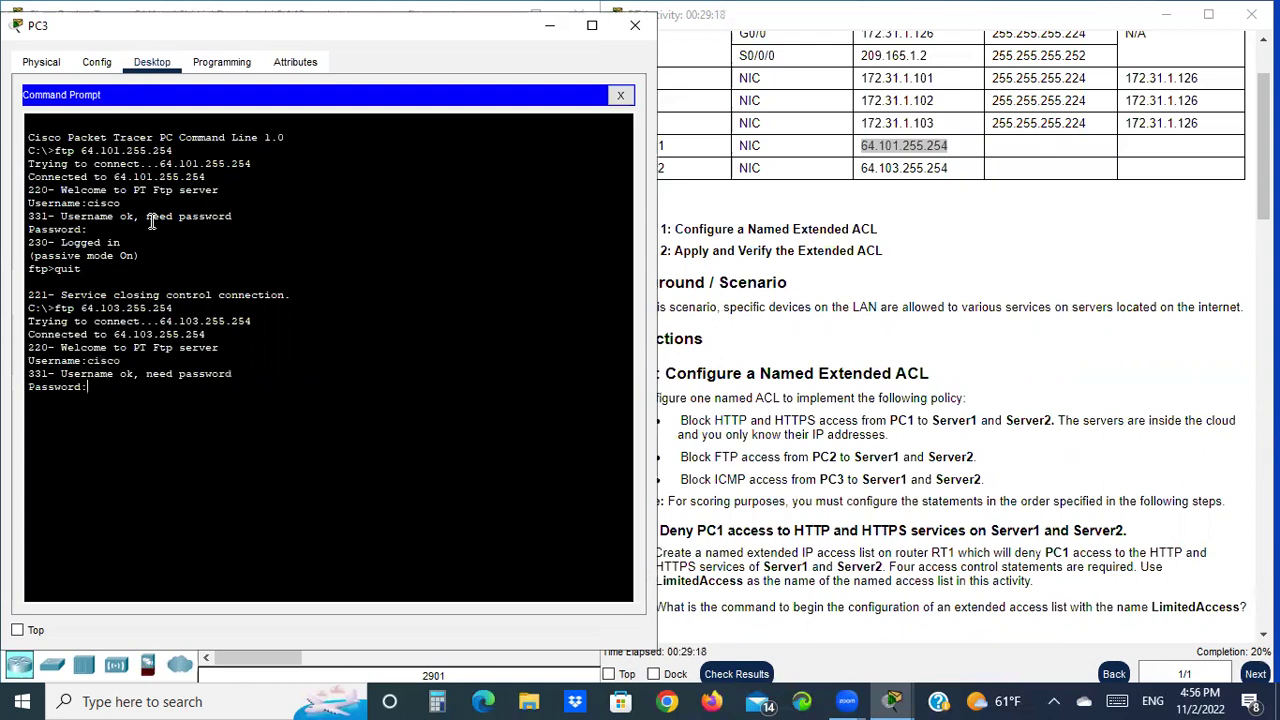
key(Return)
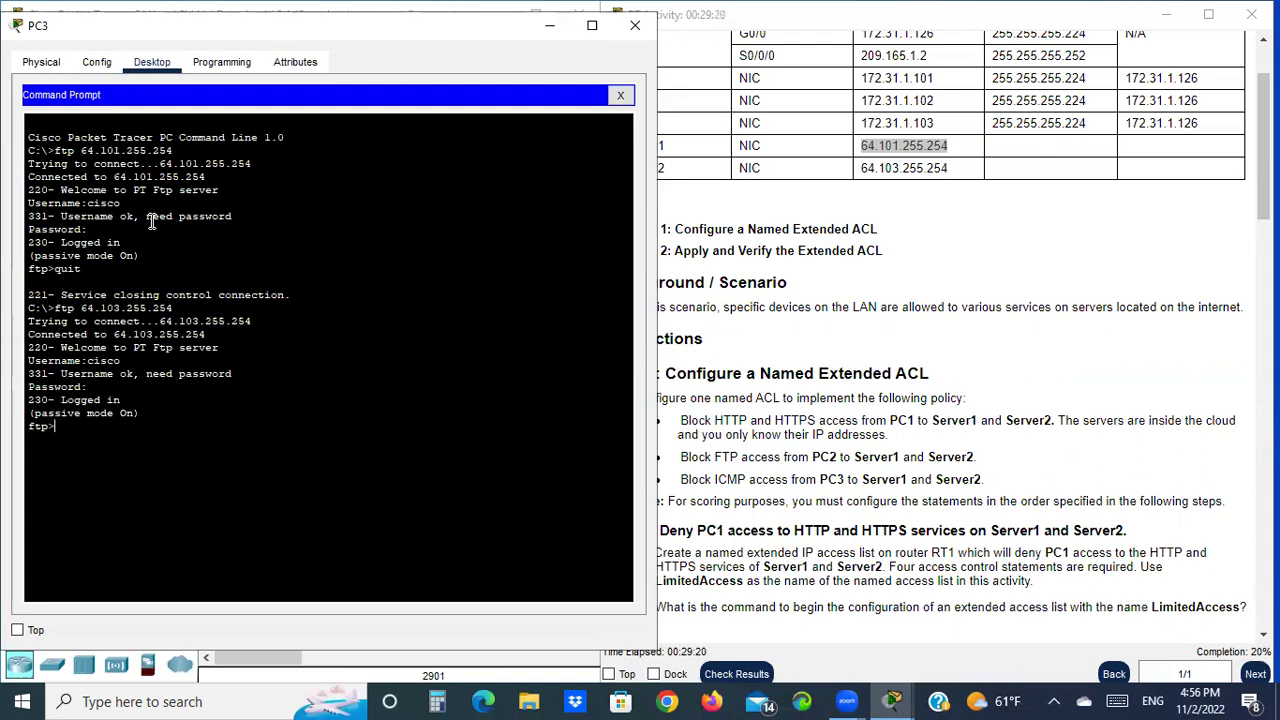
key(Return)
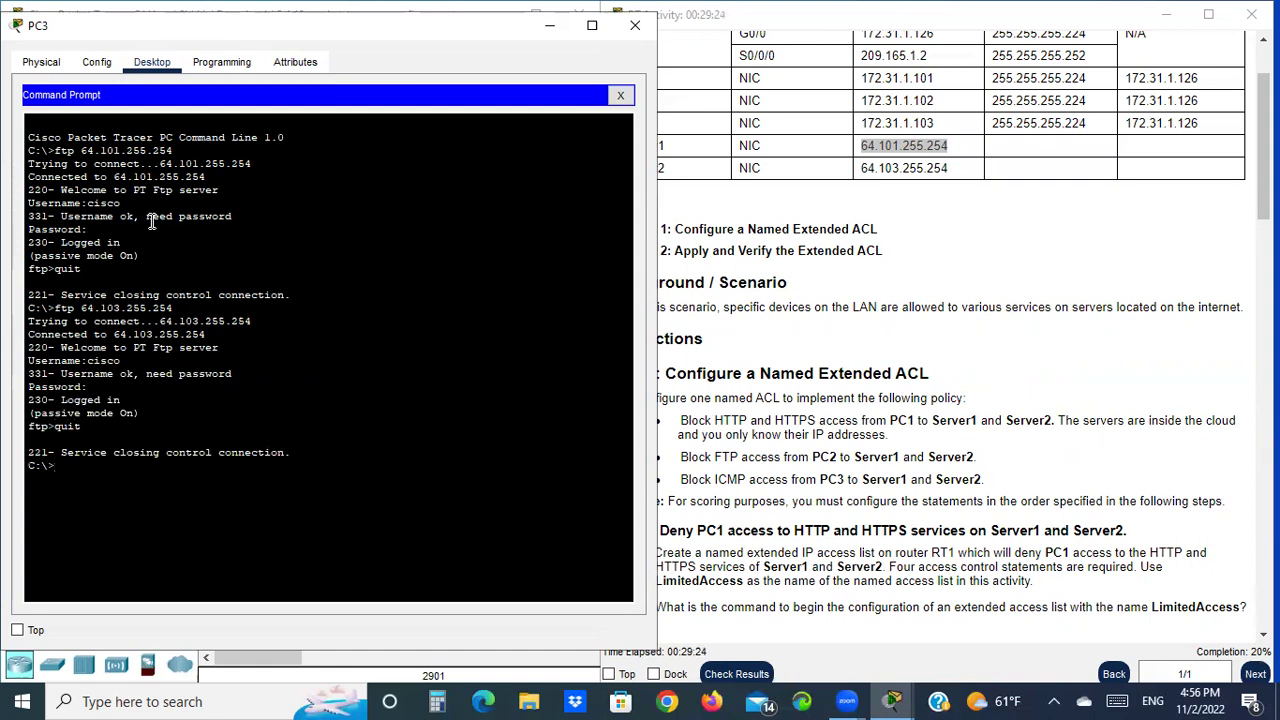
scroll(1016, 420, down, 15)
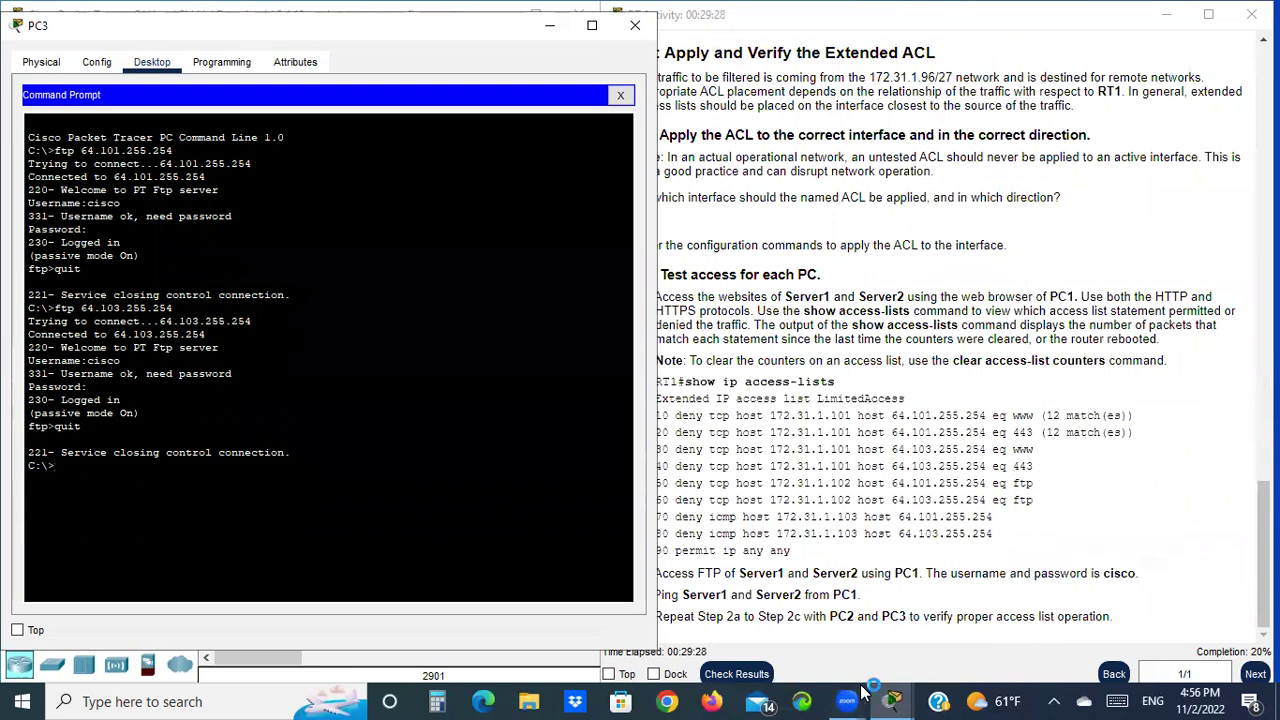
scroll(945, 415, up, 15)
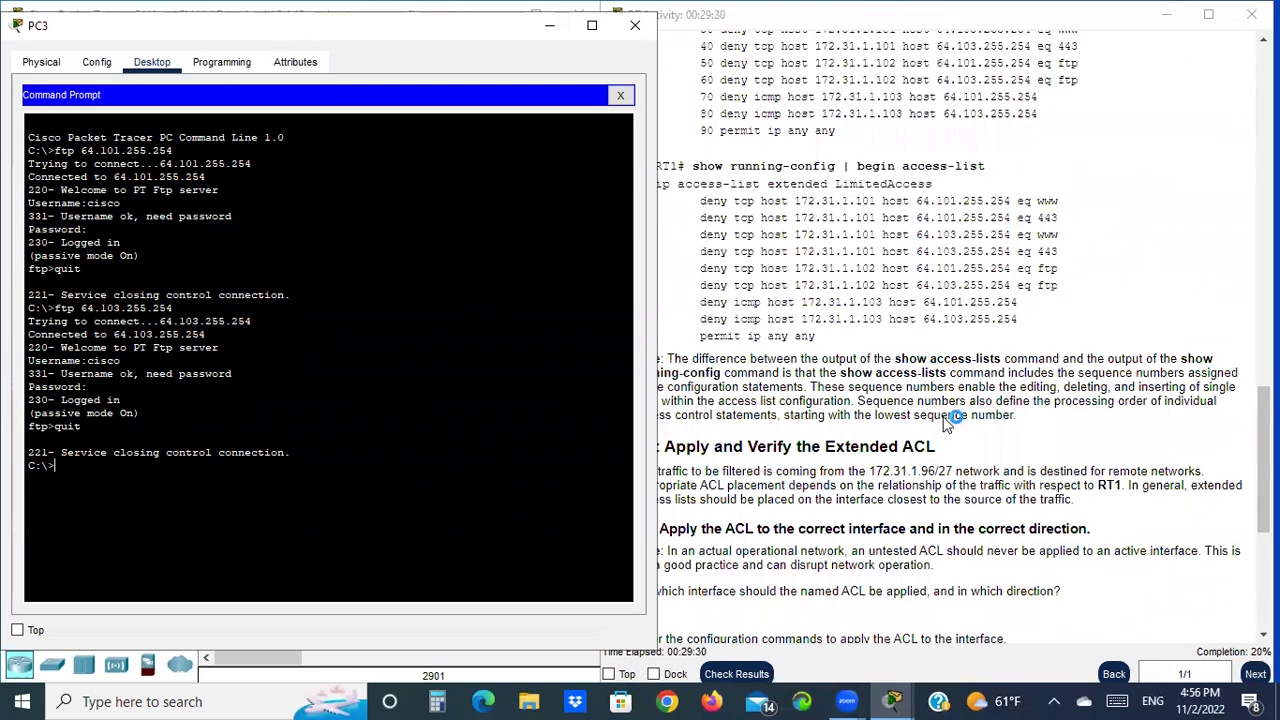
scroll(843, 437, up, 1)
click(848, 490)
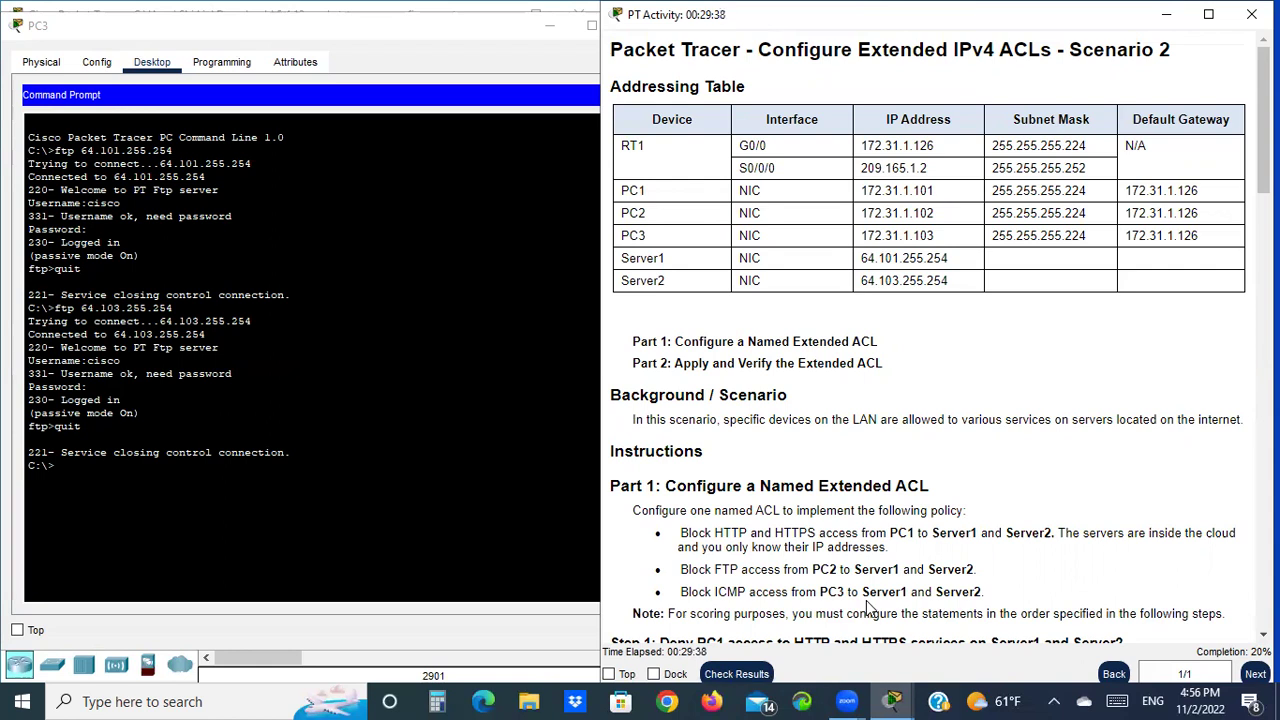
Ping Server1 at 64.101.255.254 from PC3 and confirm it fails
click(79, 477)
key(Up)
key(Up)
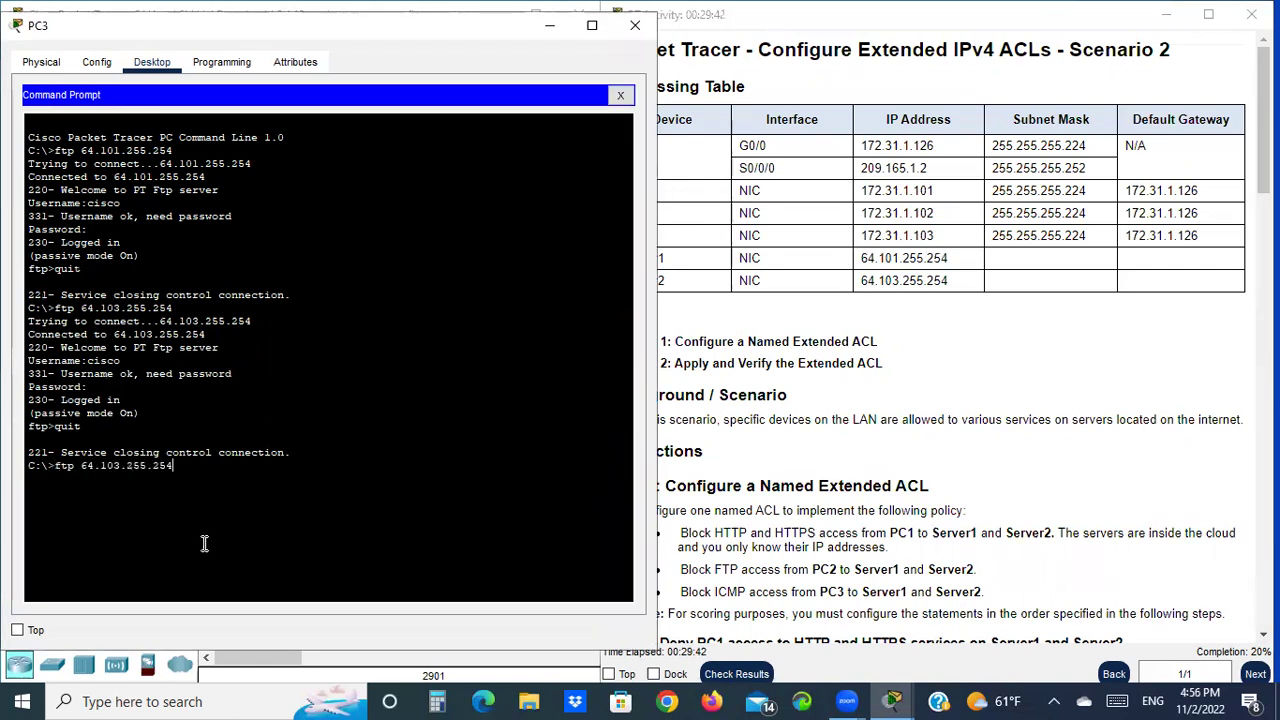
key(Up)
key(Up)
key(Left)
key(BackSpace)
key(BackSpace)
key(BackSpace)
text(ping)
key(Return)
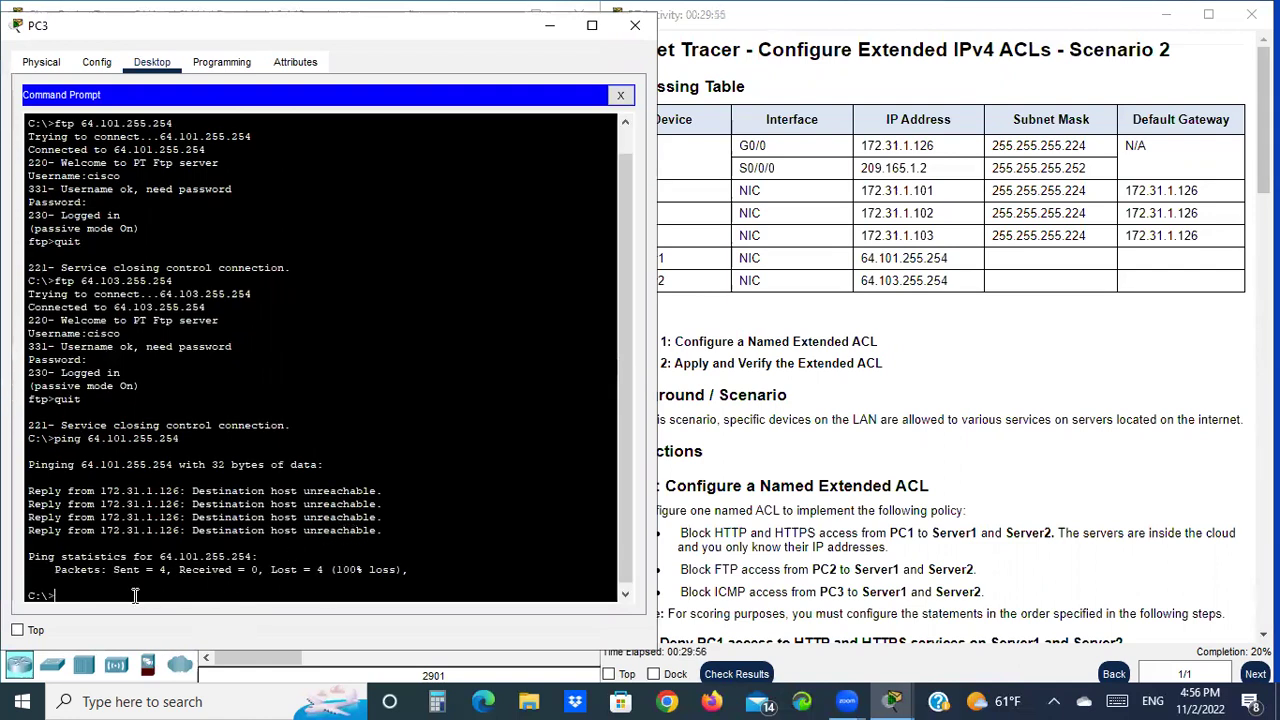
Ping Server2 at 64.103.255.254 from PC3 and confirm 100% loss
key(Up)
key(BackSpace)
key(BackSpace)
key(BackSpace)
key(BackSpace)
key(BackSpace)
key(BackSpace)
key(BackSpace)
key(BackSpace)
key(BackSpace)
text(3.255.254)
key(Return)
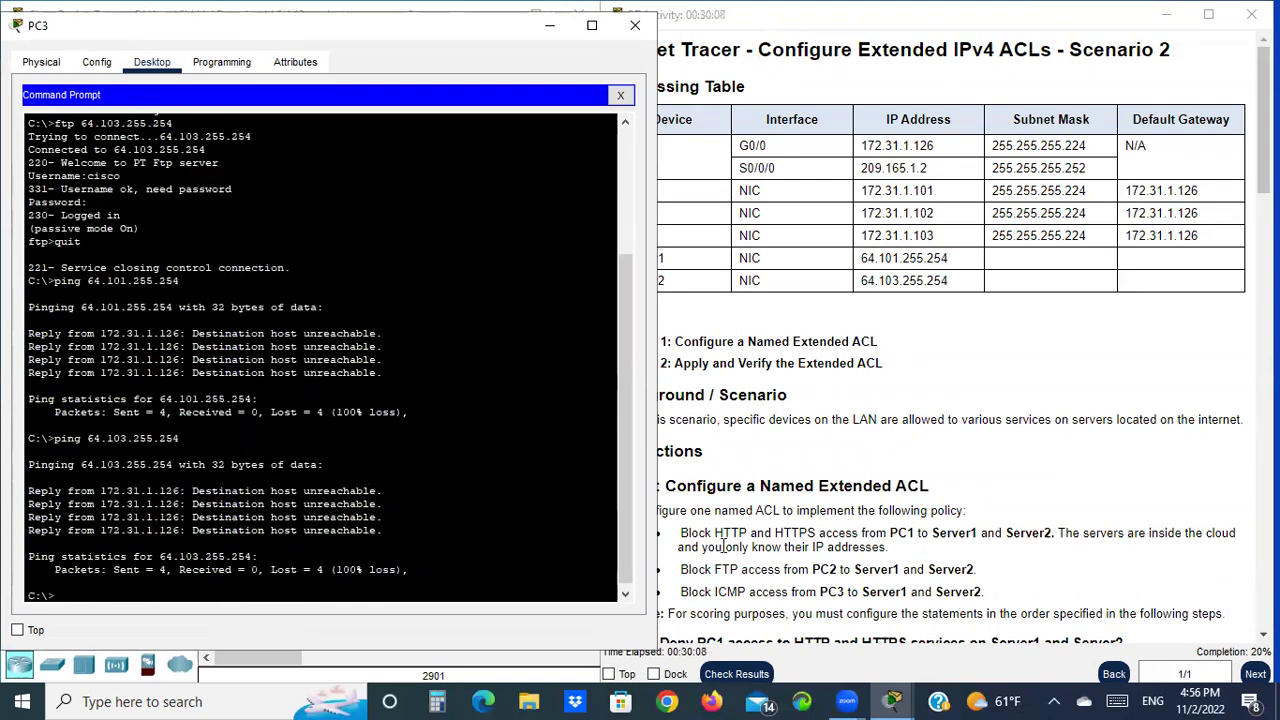
scroll(983, 480, down, 15)
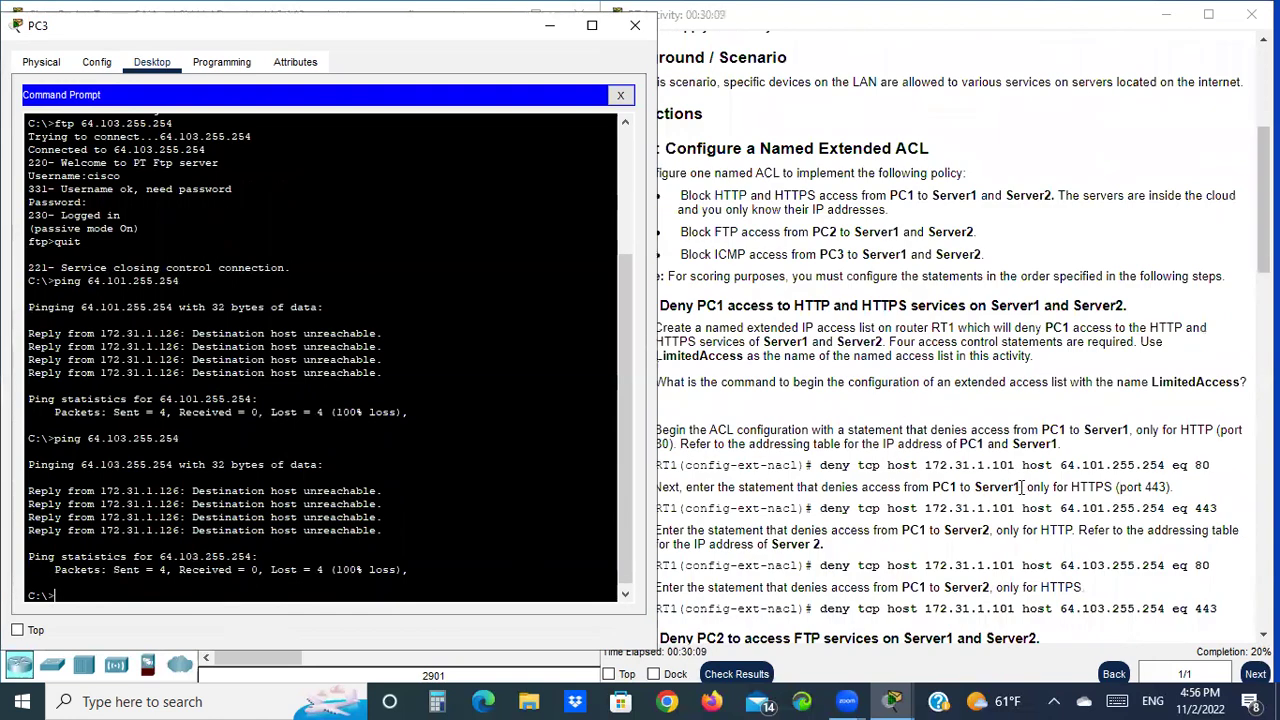
Minimize PC3's window and highlight the ACL name LimitedAccess in Part 1 Step 1a
click(548, 26)
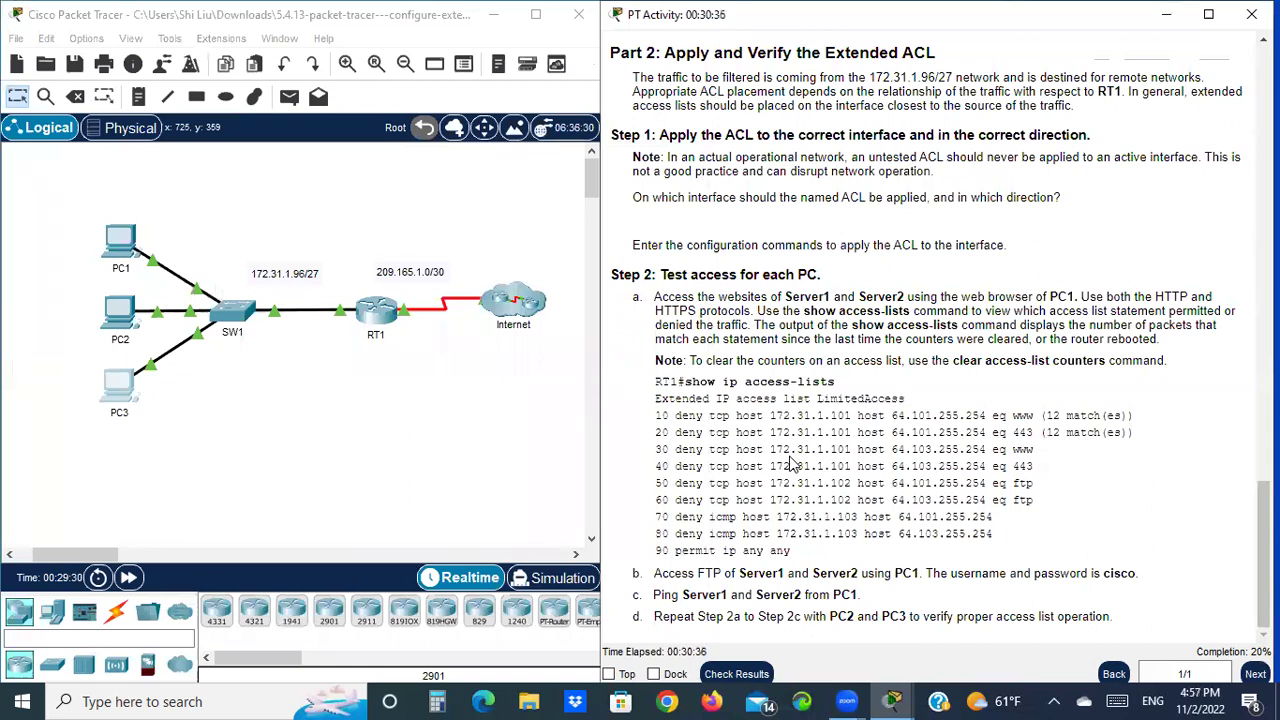
scroll(985, 243, up, 3)
scroll(985, 243, up, 5)
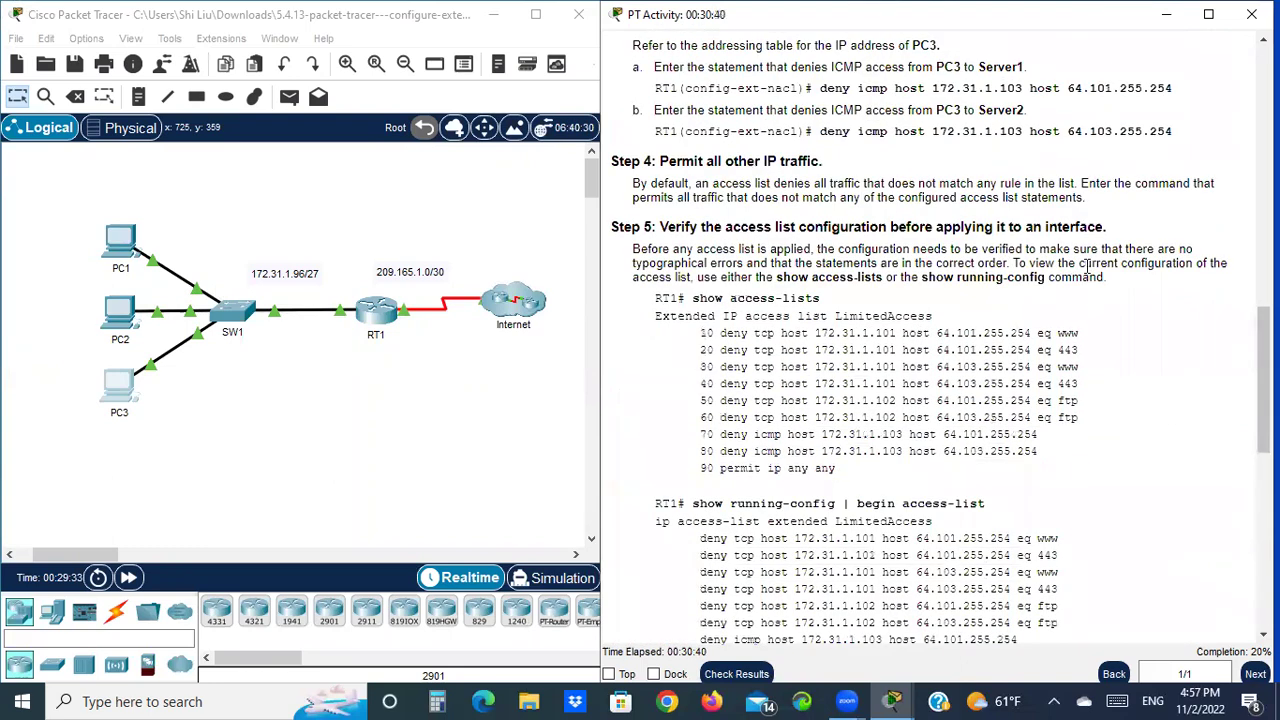
scroll(1087, 265, up, 5)
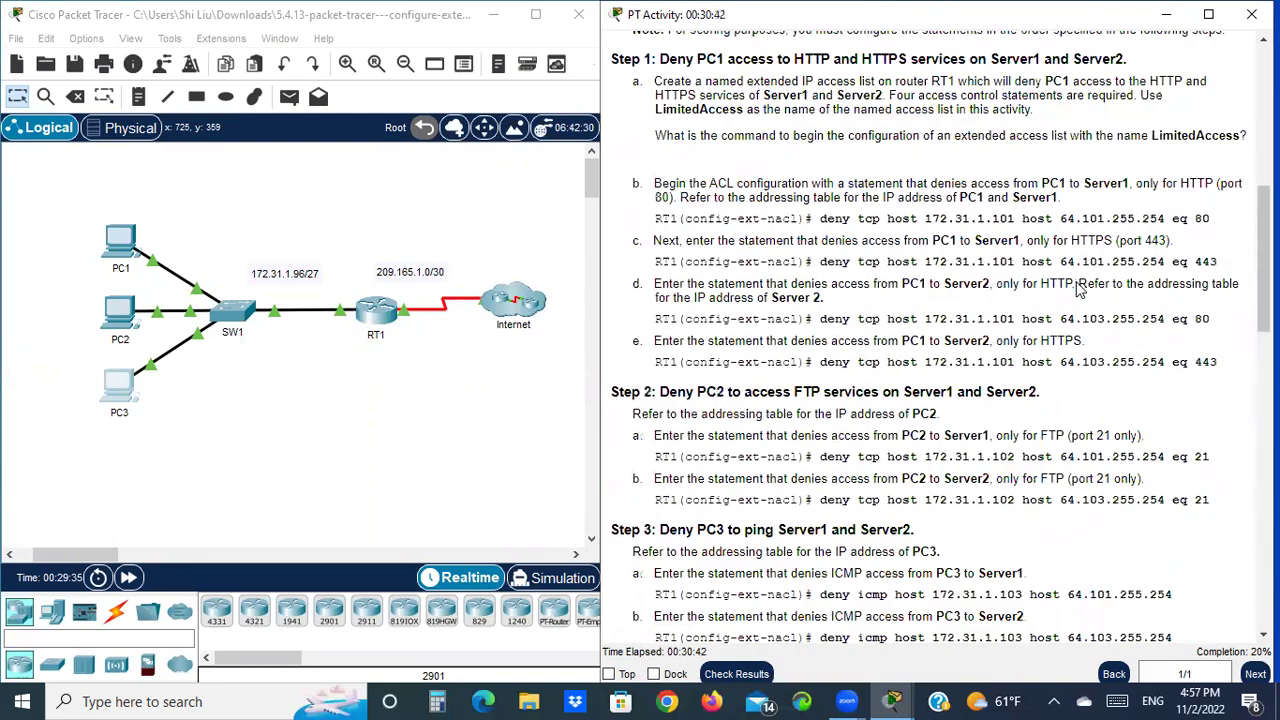
scroll(1079, 288, up, 2)
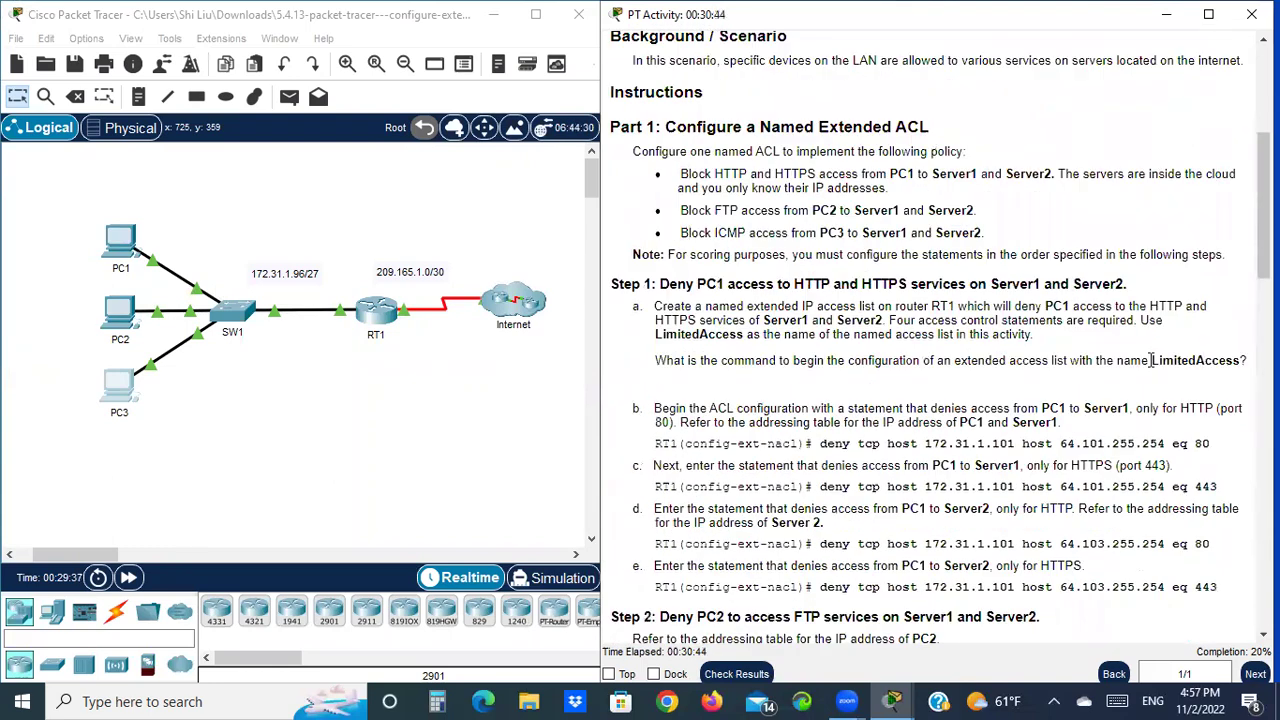
drag(1152, 360, 1244, 366)
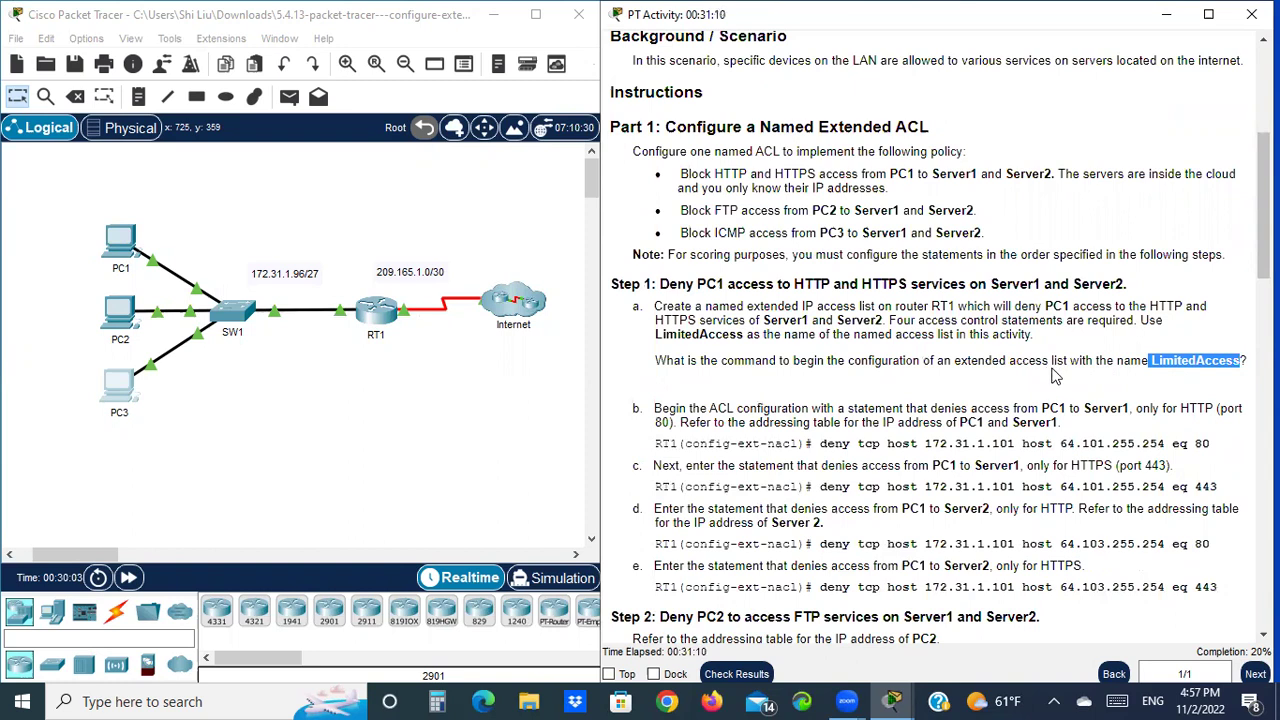
Open RT1's CLI, enter privileged mode with en, and display the running config
click(378, 316)
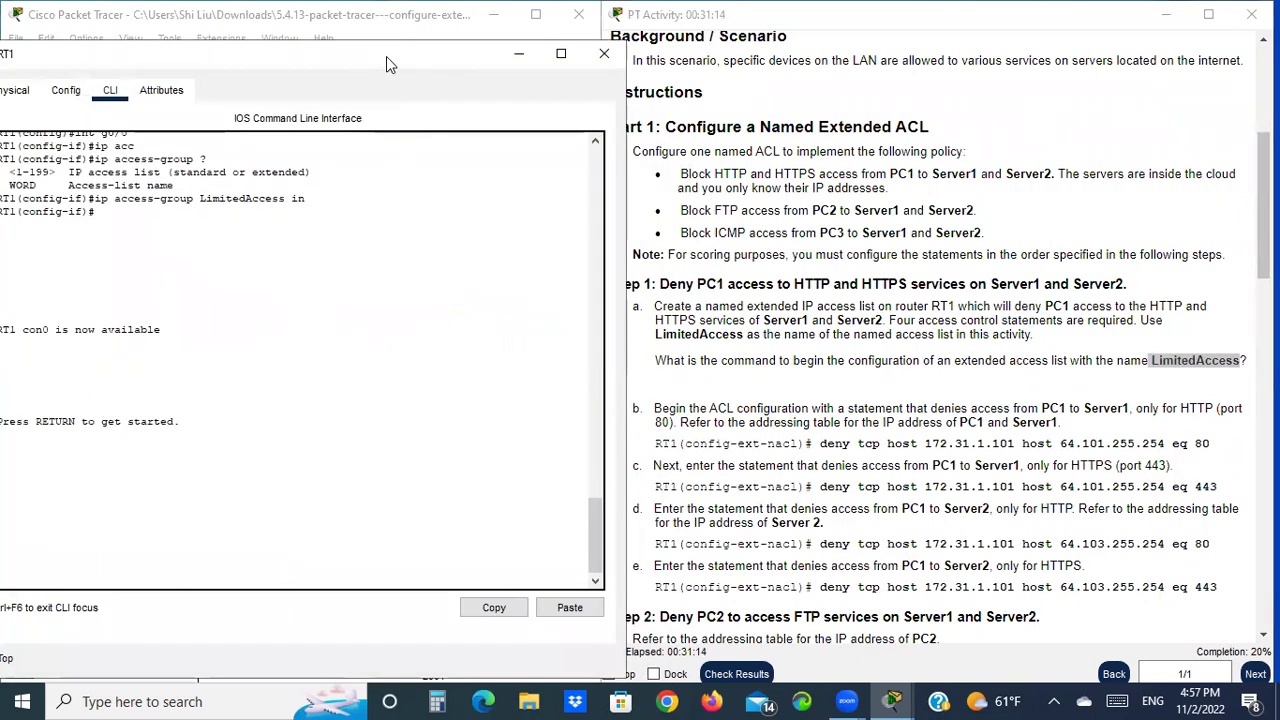
drag(386, 56, 652, 17)
key(Return)
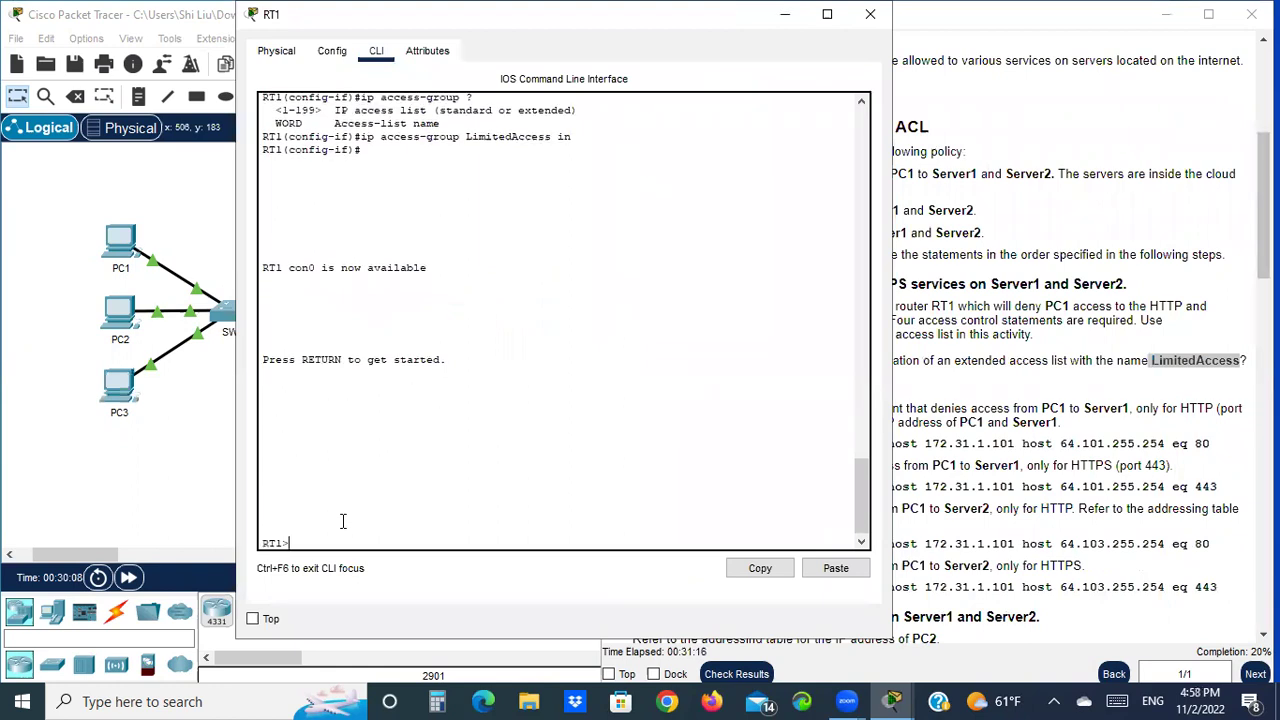
text(en)
key(Return)
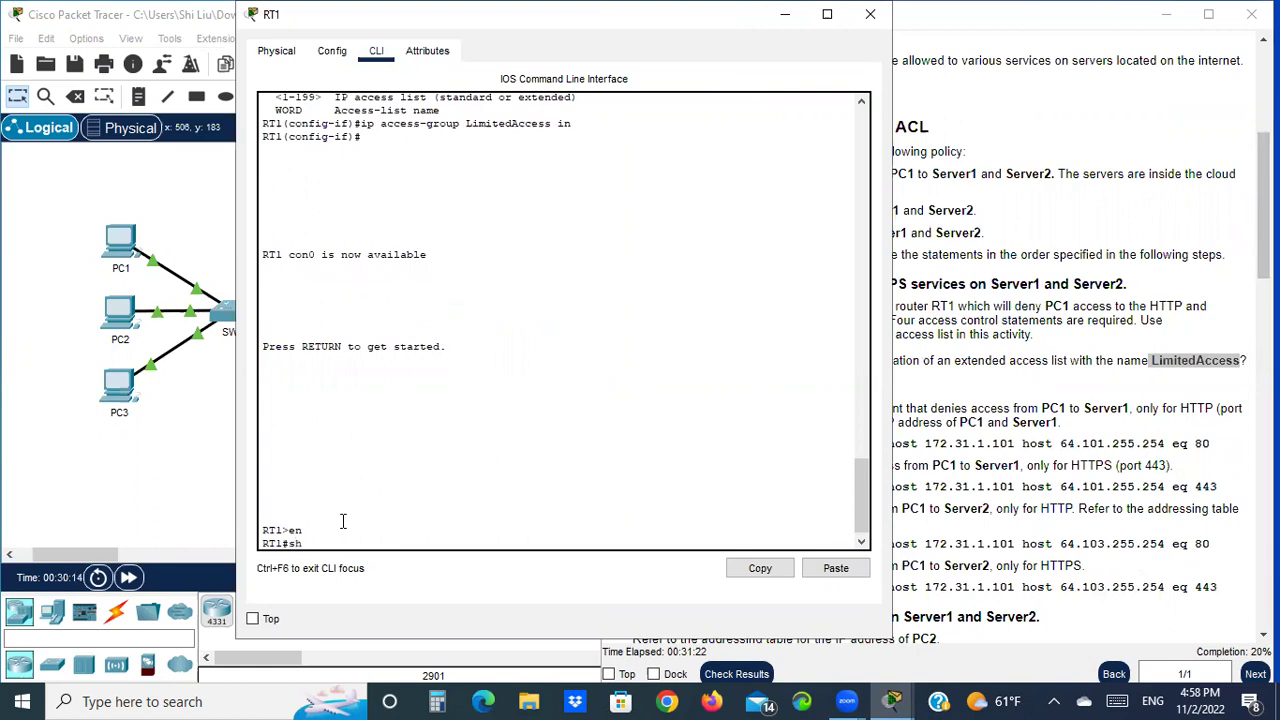
text(sh run)
key(Return)
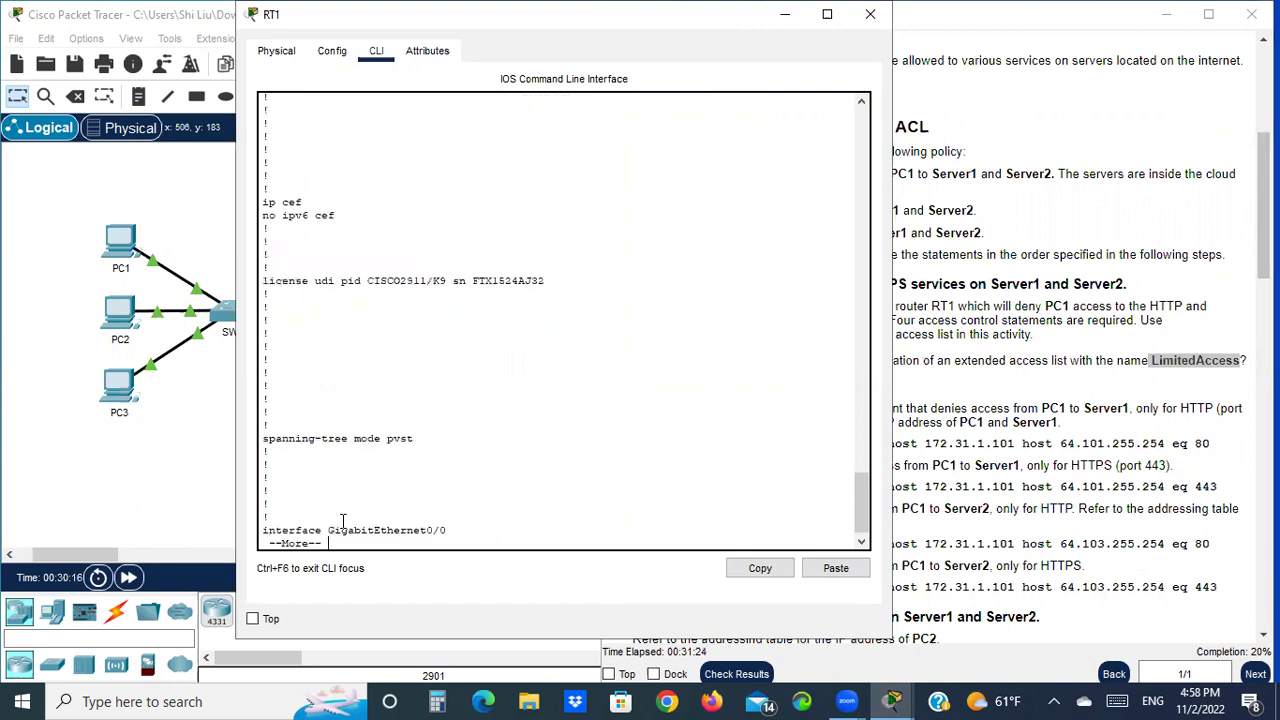
key(space)
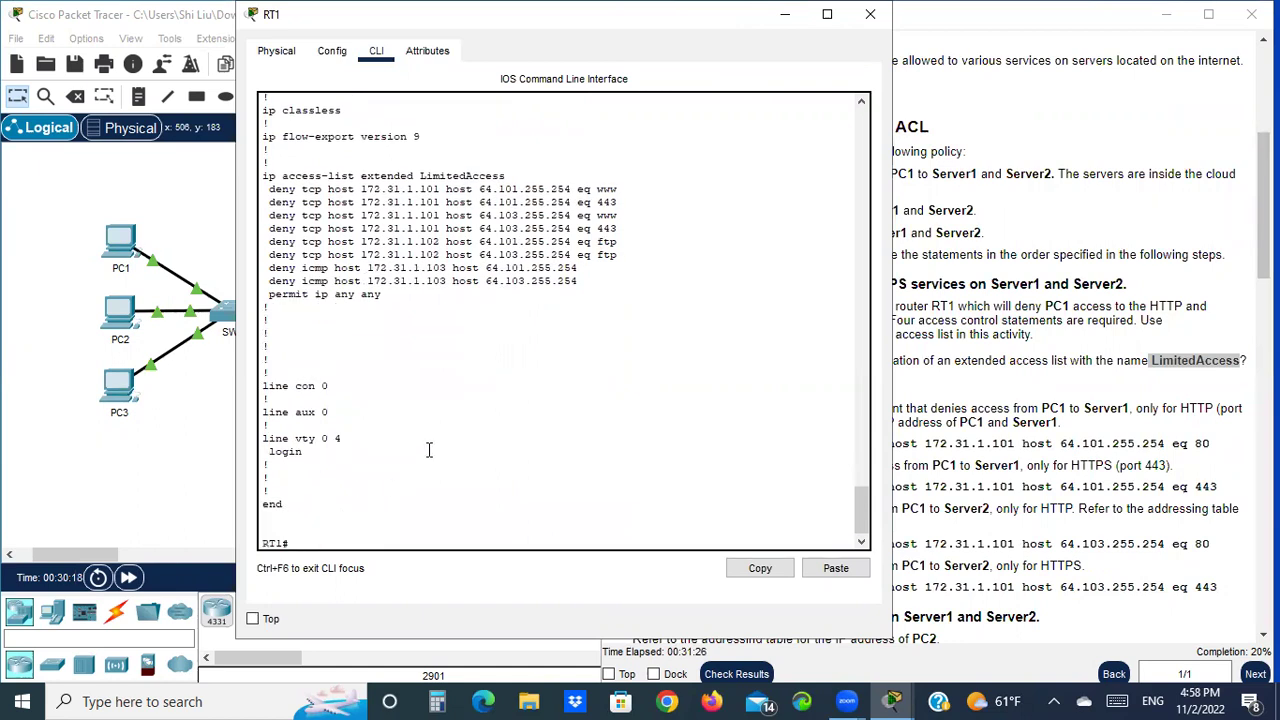
Inspect the LimitedAccess ACL entries and its inbound access-group on GigabitEthernet0/0
scroll(411, 356, up, 2)
drag(263, 232, 643, 350)
click(609, 349)
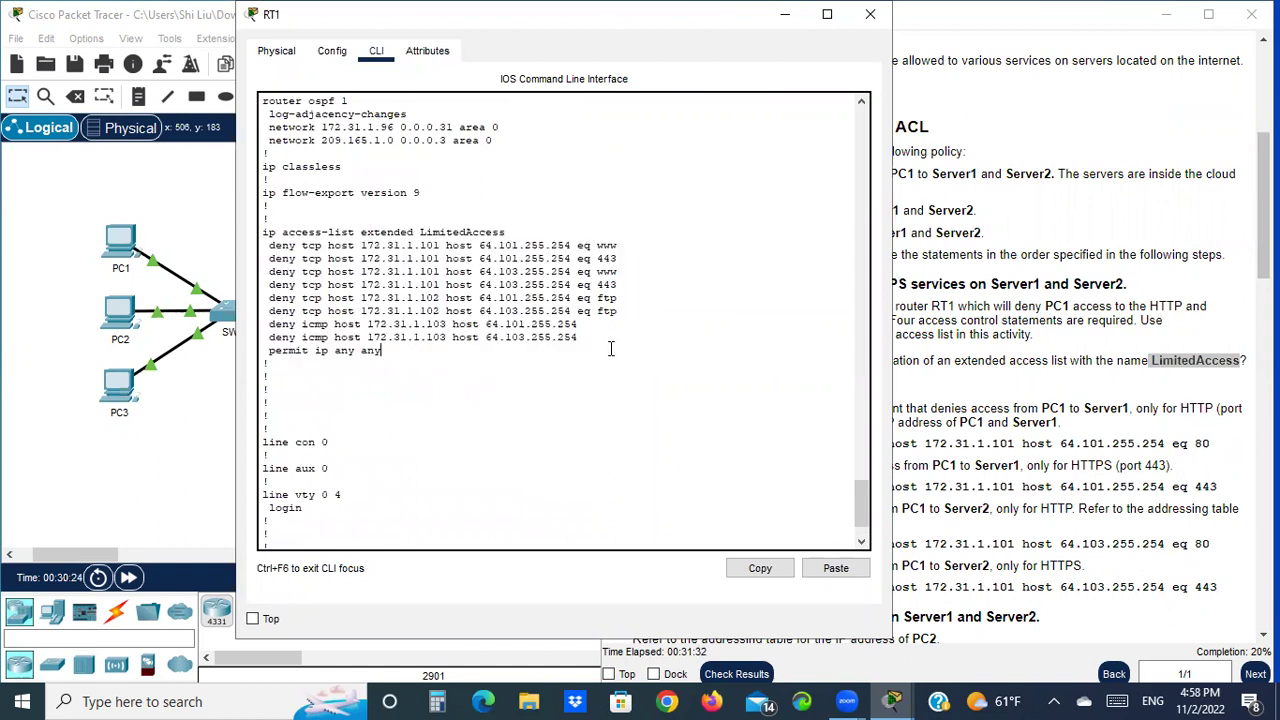
drag(421, 232, 508, 231)
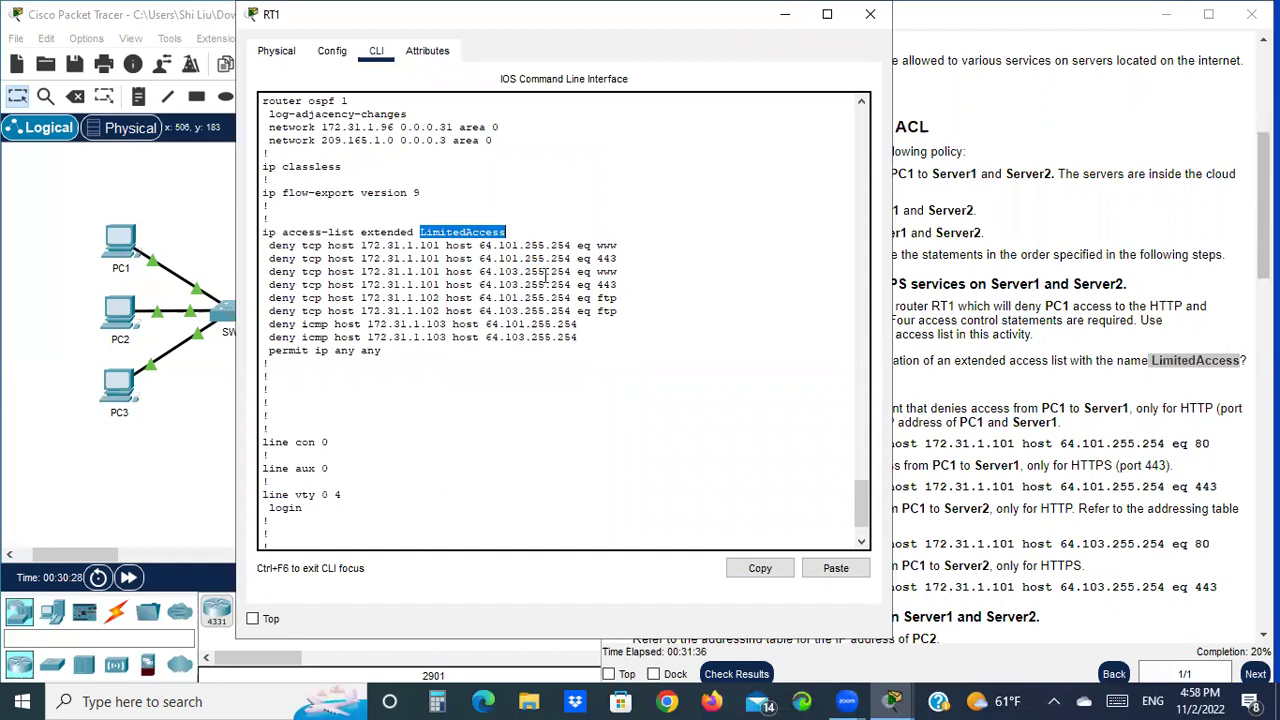
scroll(534, 277, up, 13)
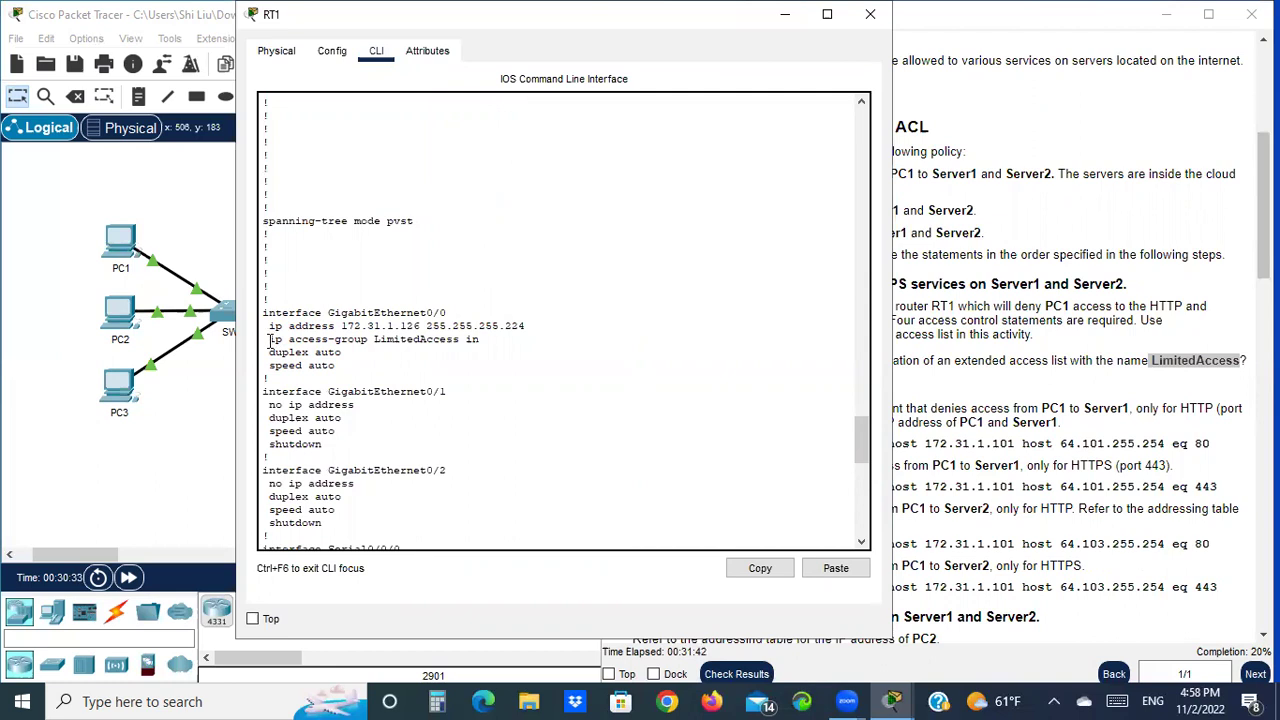
double_click(272, 340)
drag(343, 338, 460, 341)
scroll(634, 323, down, 5)
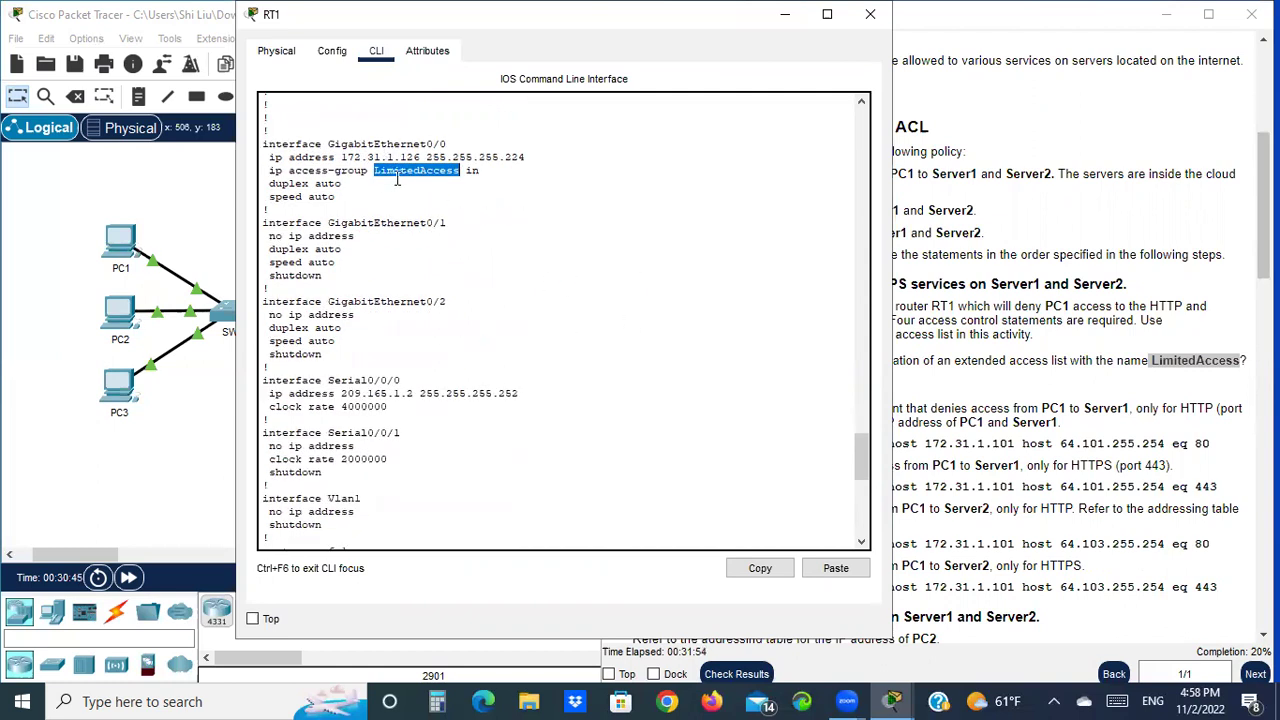
scroll(571, 366, down, 8)
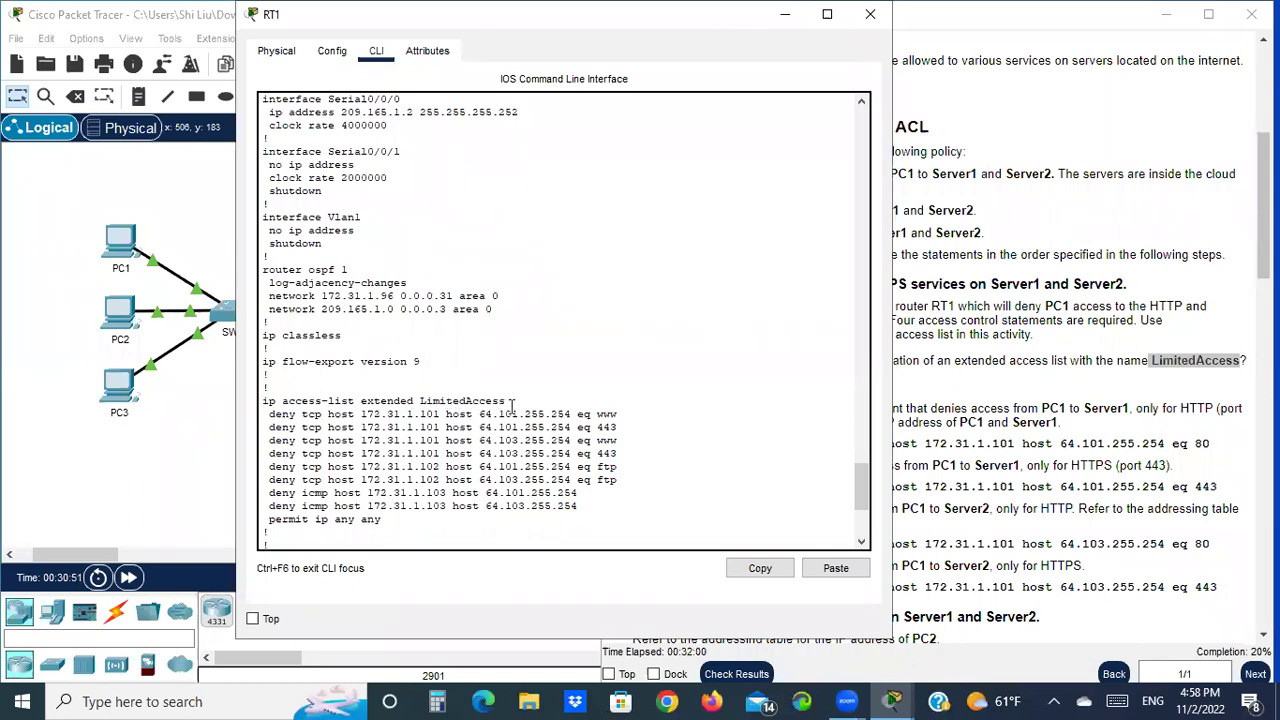
scroll(530, 385, down, 6)
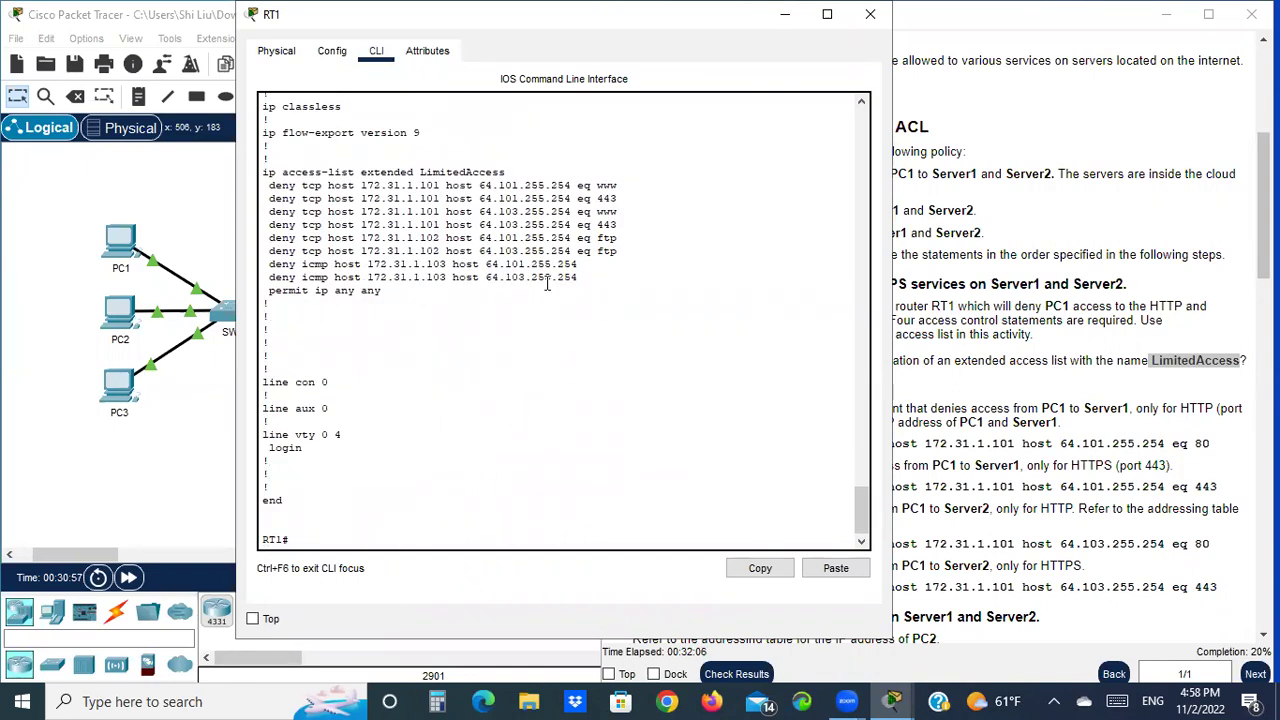
drag(506, 172, 422, 174)
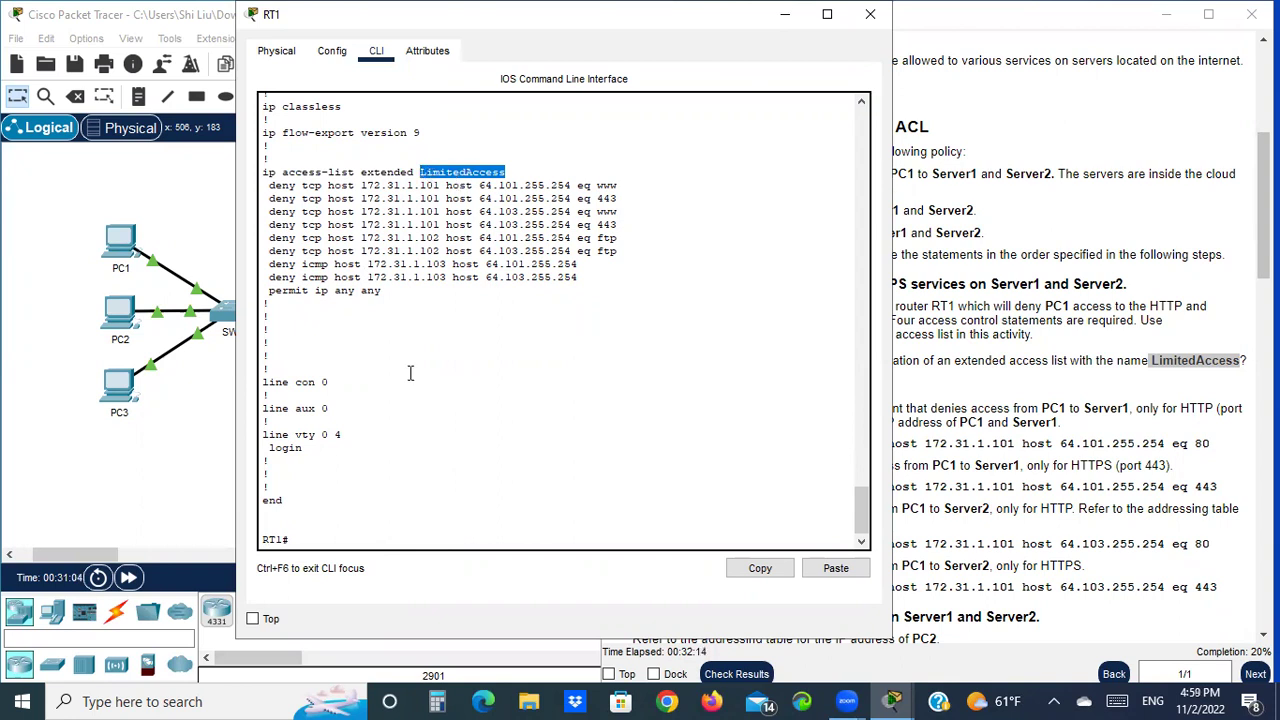
click(303, 540)
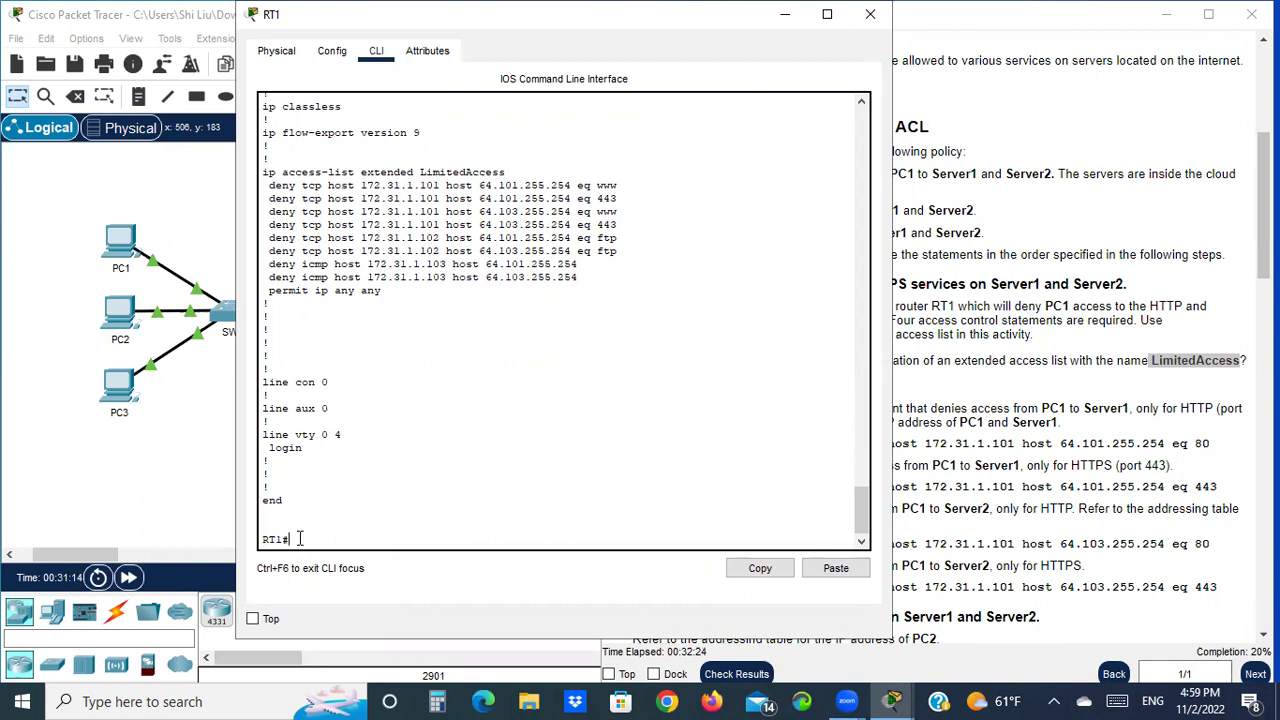
In global configuration mode, delete RT1's extended access list LimitedAccess with 'no ip access-list extended LimitedAccess'
text(onf t)
key(Return)
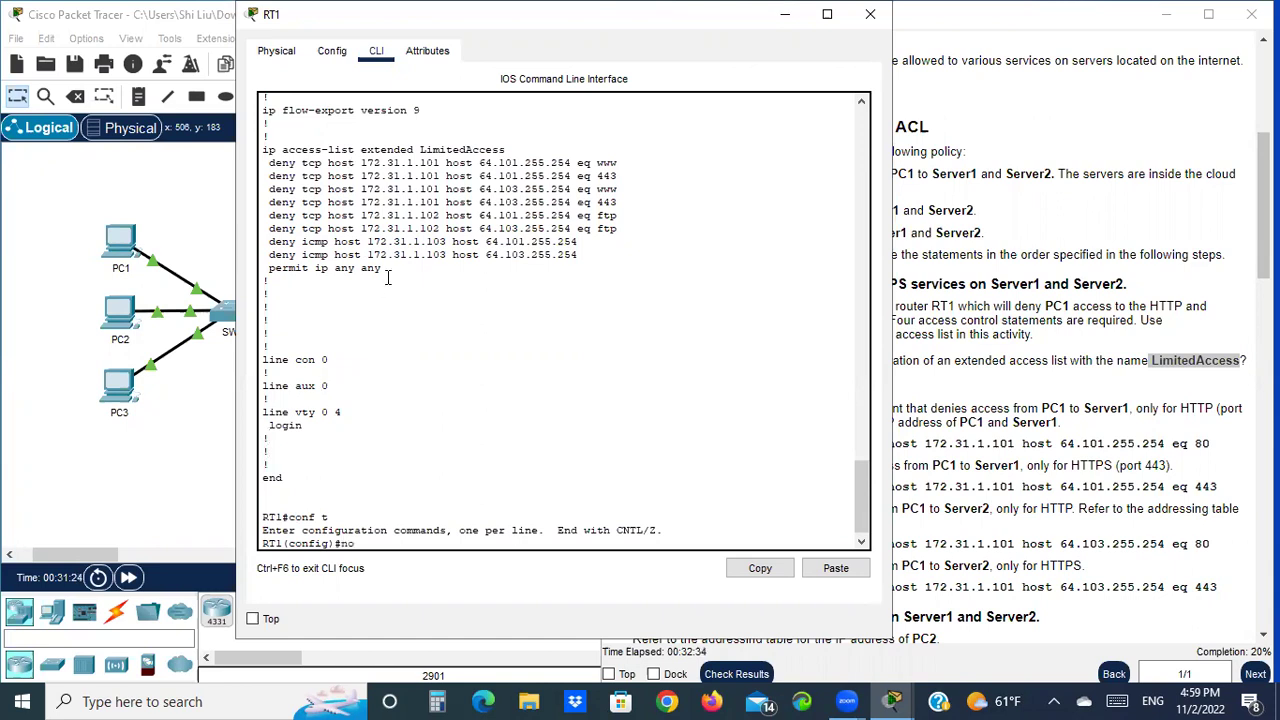
drag(264, 149, 505, 148)
right_click(508, 152)
click(548, 164)
right_click(372, 545)
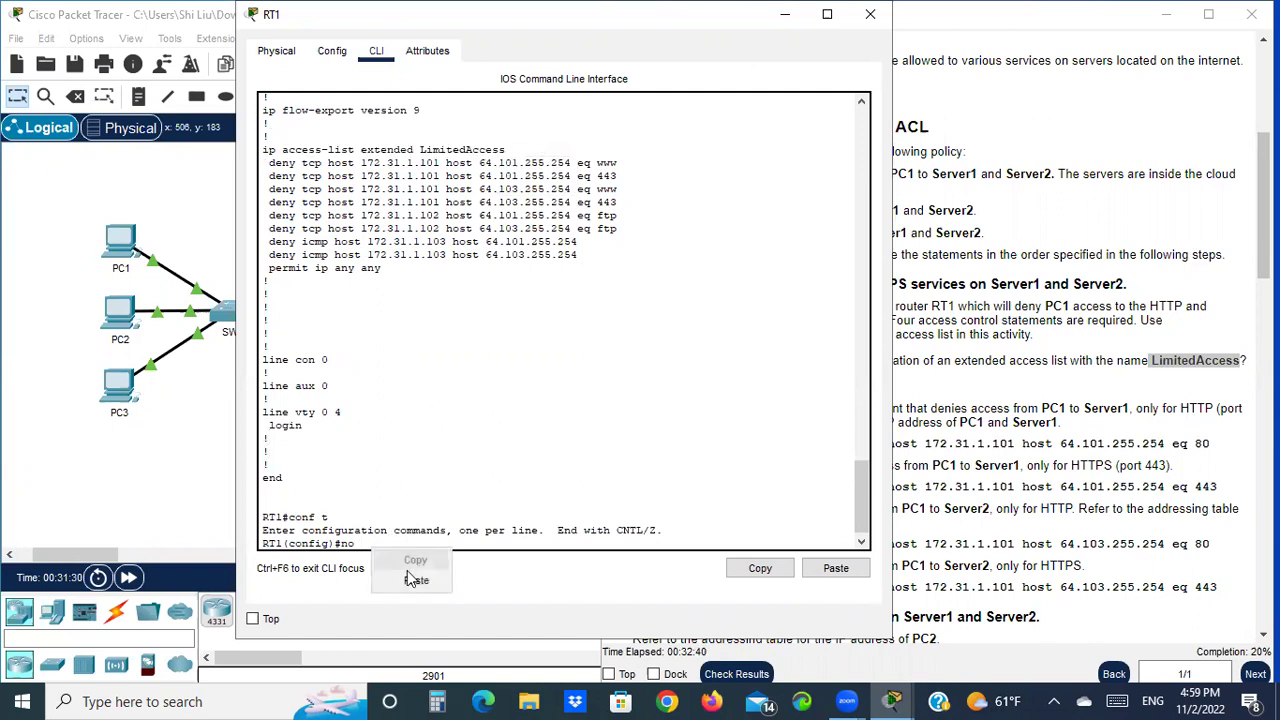
click(420, 582)
key(Return)
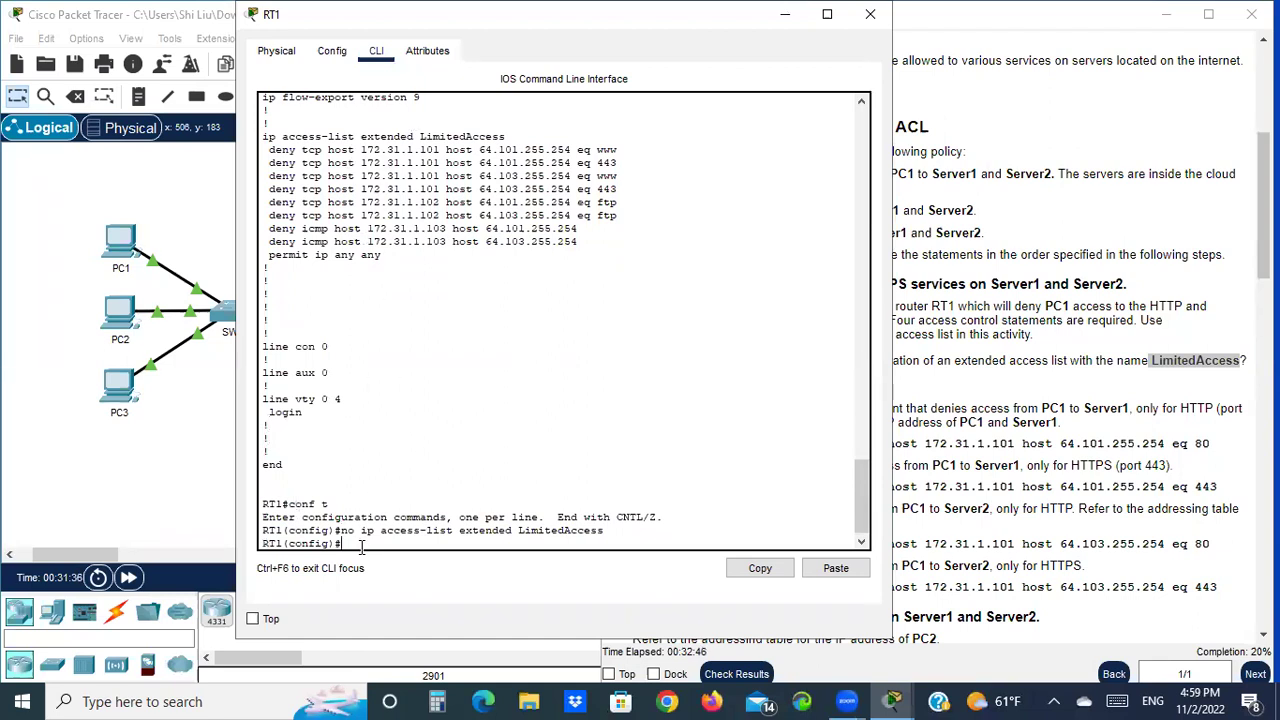
Edit the recalled command into 'ip access-list extended ACL' to create the new ACL
key(Up)
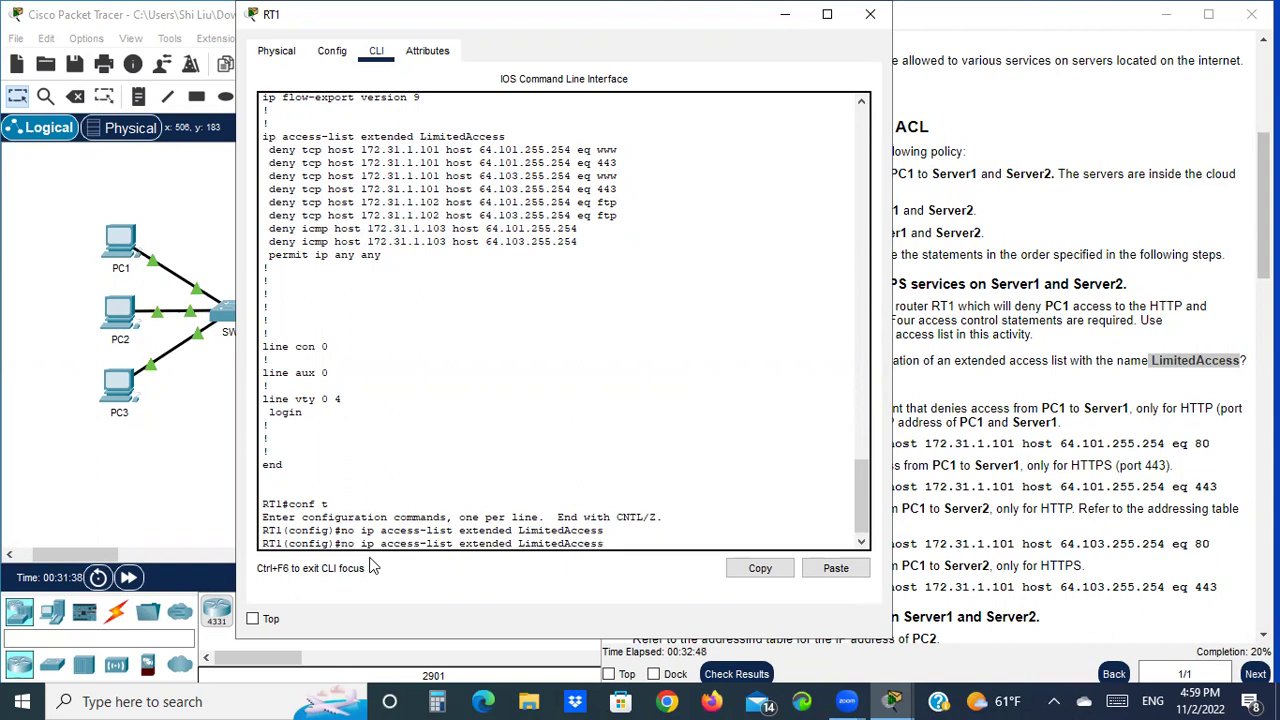
key(Left)
key(Left)
key(Left)
key(Left)
key(Left)
key(Left)
key(Left)
key(Left)
key(Left)
key(Left)
key(Left)
key(Left)
key(Left)
key(Left)
key(Left)
key(Left)
key(ctrl+a)
key(Delete)
key(Delete)
key(Delete)
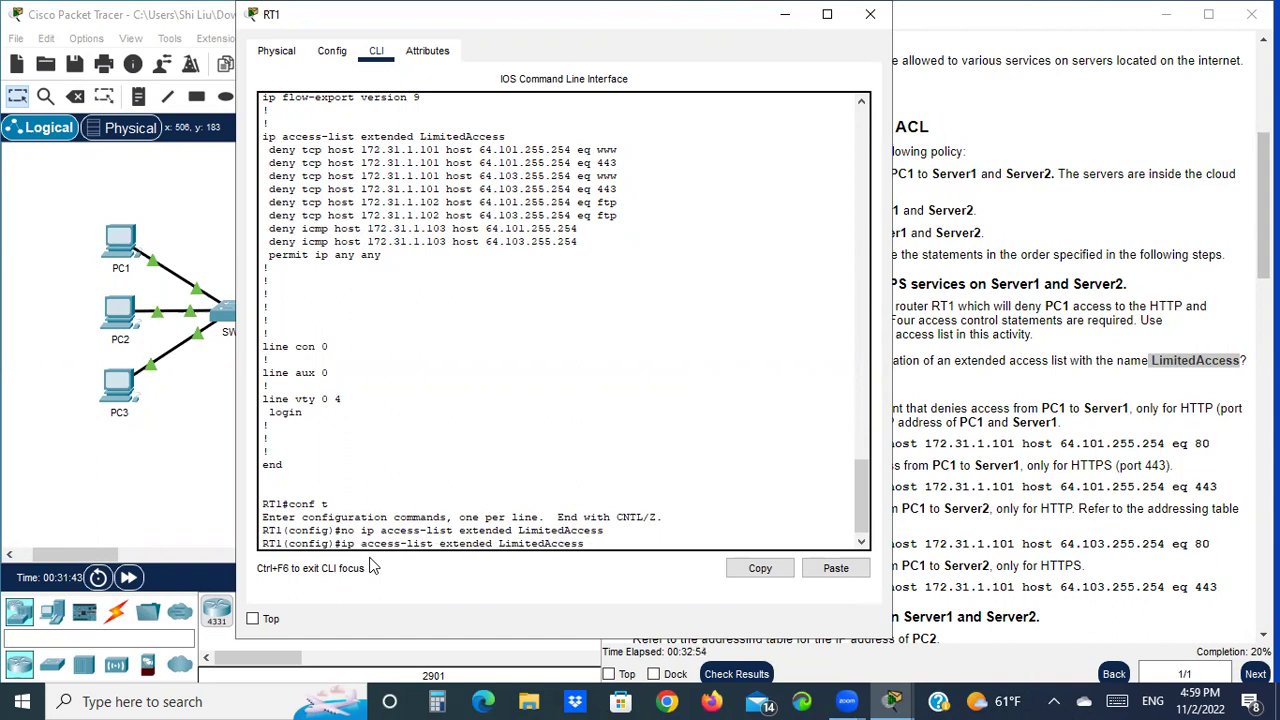
key(Right)
key(Right)
key(Right)
key(Right)
key(Right)
key(Right)
key(Right)
key(Right)
key(Right)
key(BackSpace)
key(BackSpace)
key(BackSpace)
key(BackSpace)
key(BackSpace)
key(BackSpace)
key(BackSpace)
key(Return)
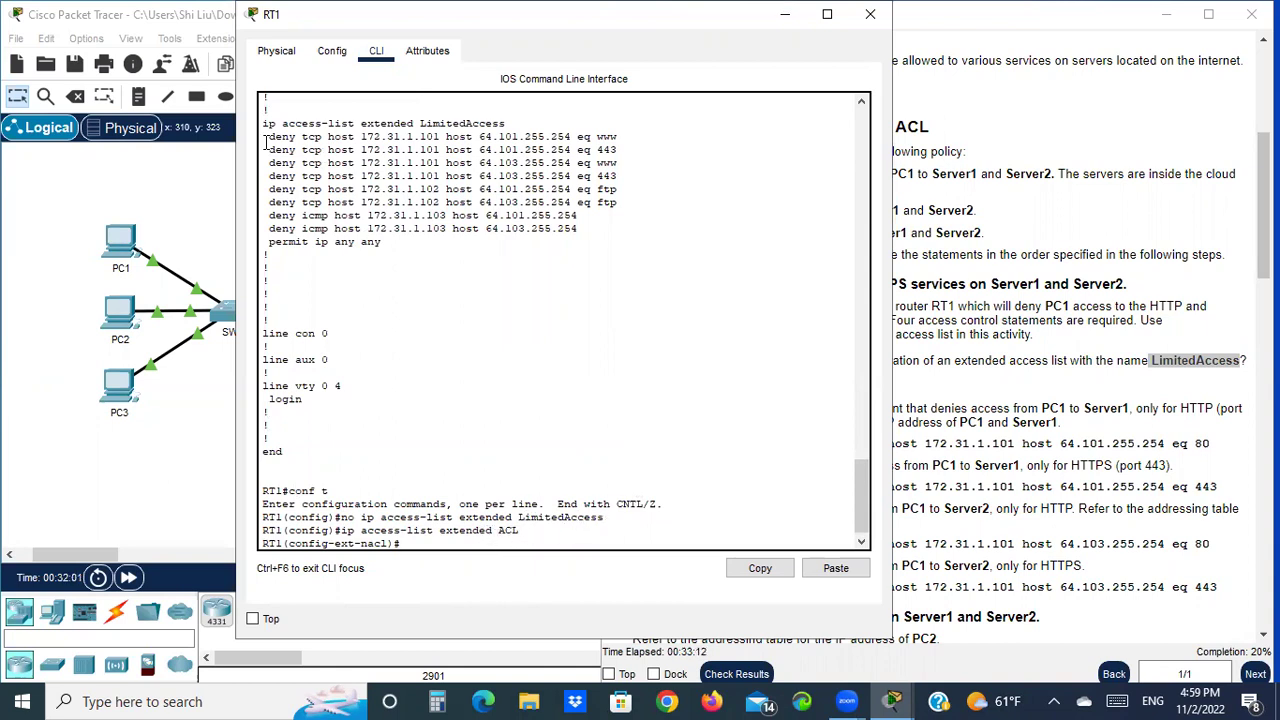
Copy the nine old entries into ACL: HTTP, HTTPS, FTP and ICMP denies, ending with permit ip any any
drag(268, 137, 397, 240)
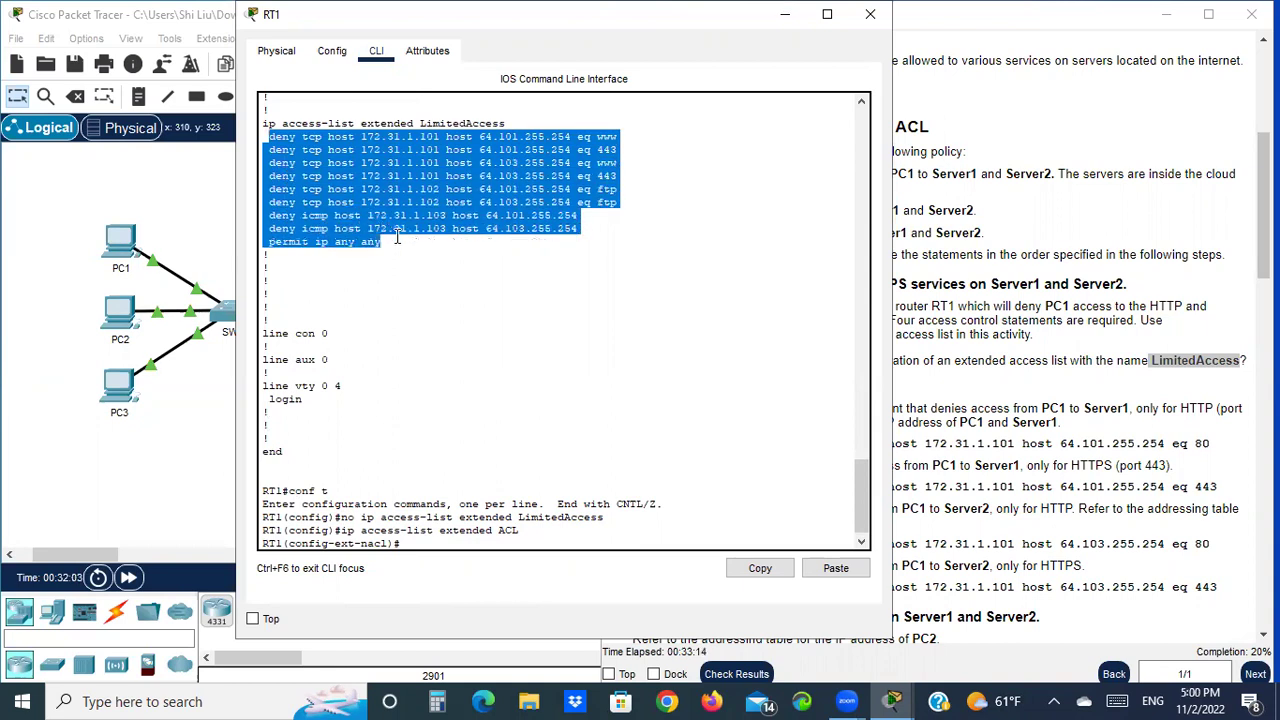
right_click(390, 205)
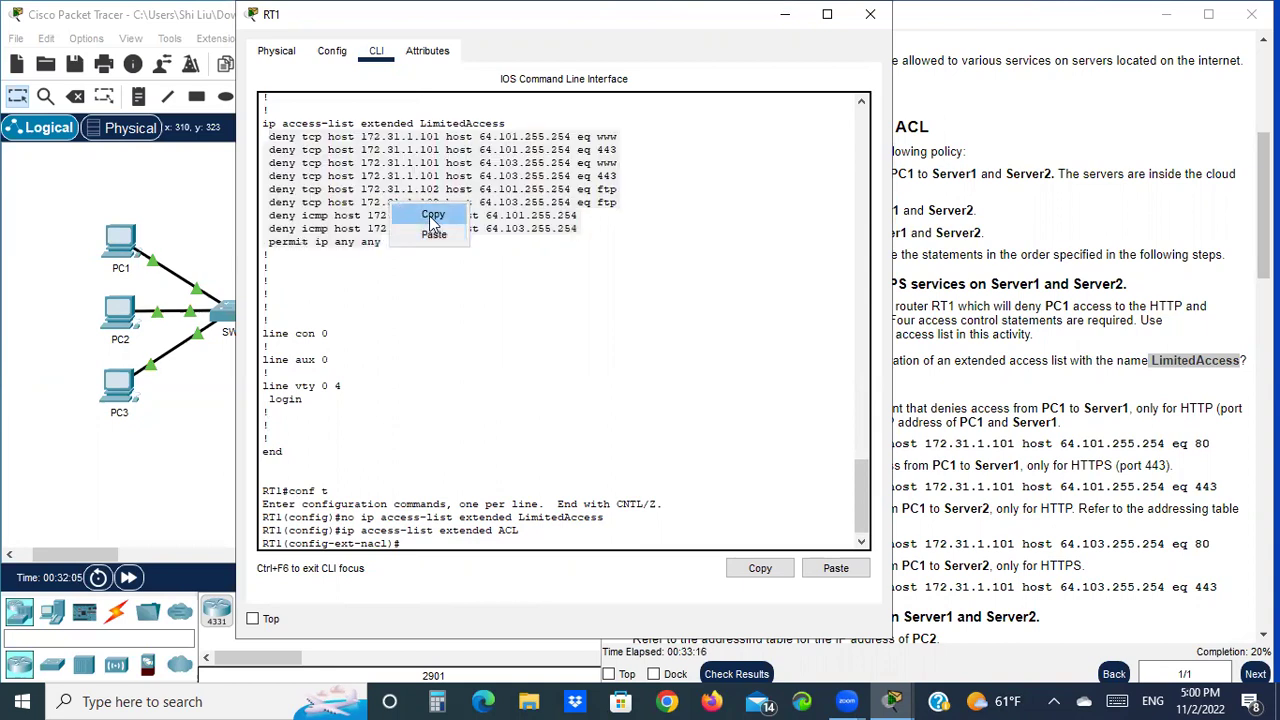
click(430, 213)
click(412, 543)
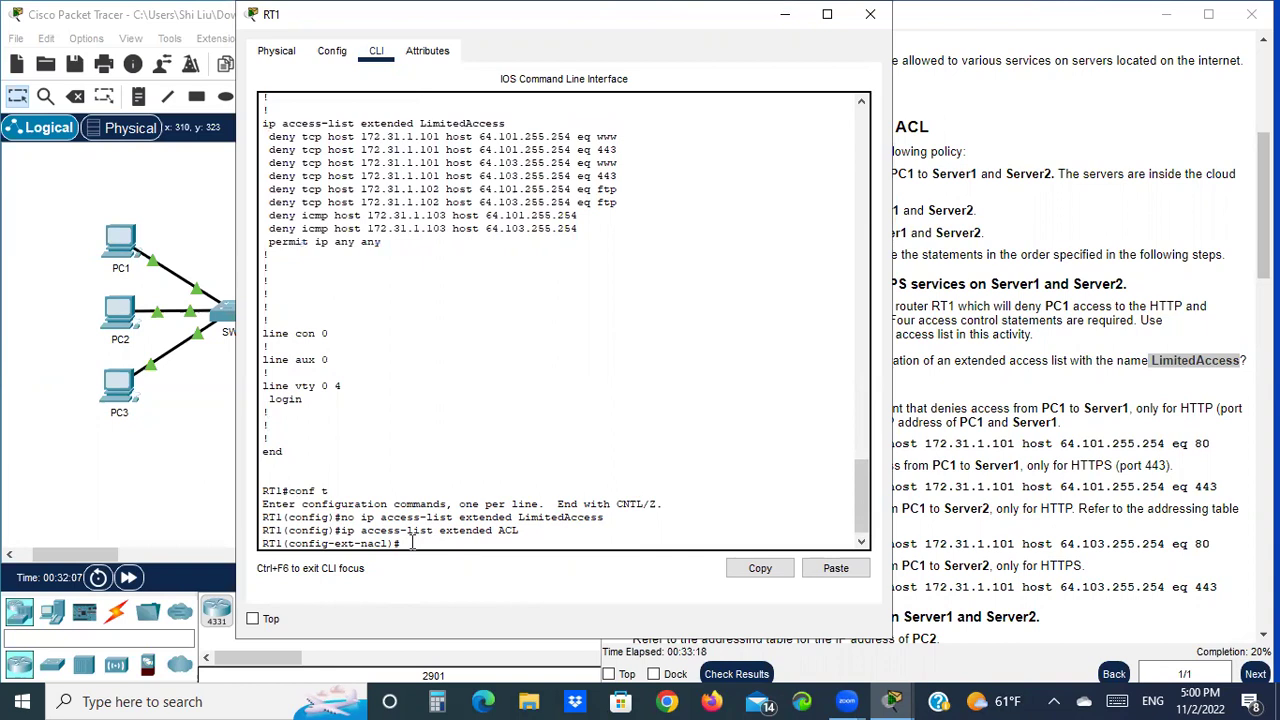
right_click(407, 543)
click(450, 577)
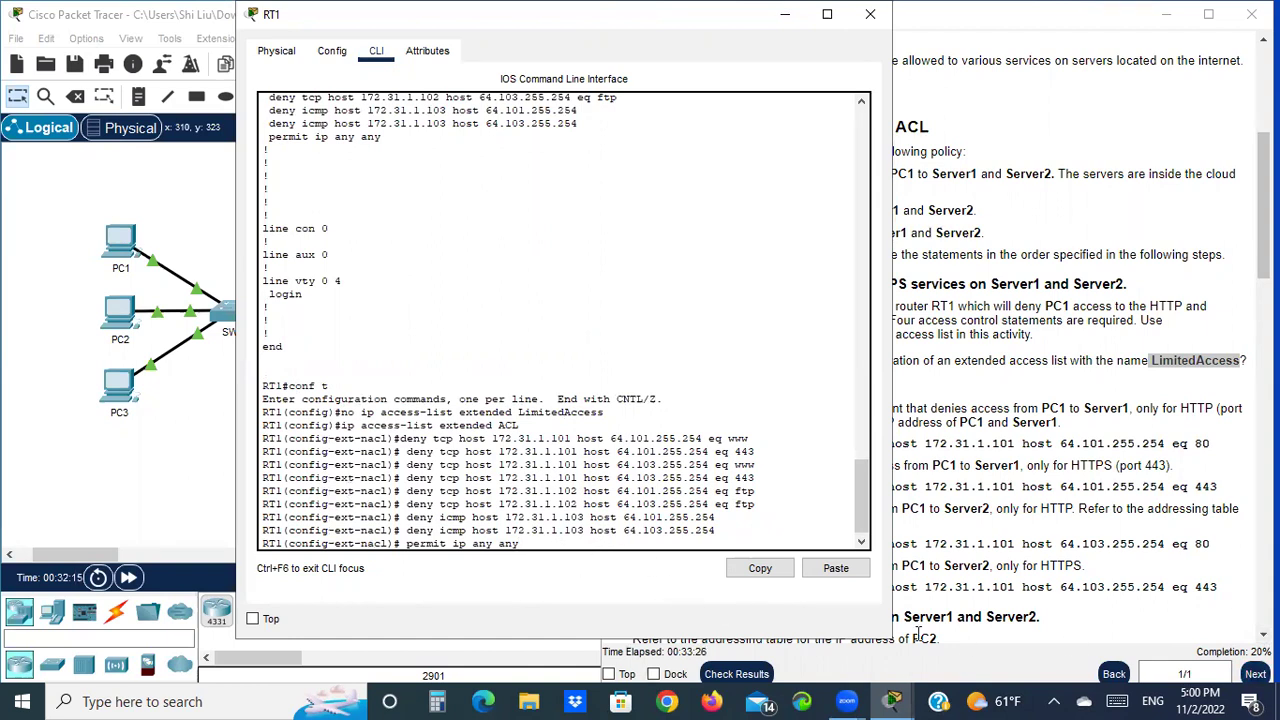
key(Return)
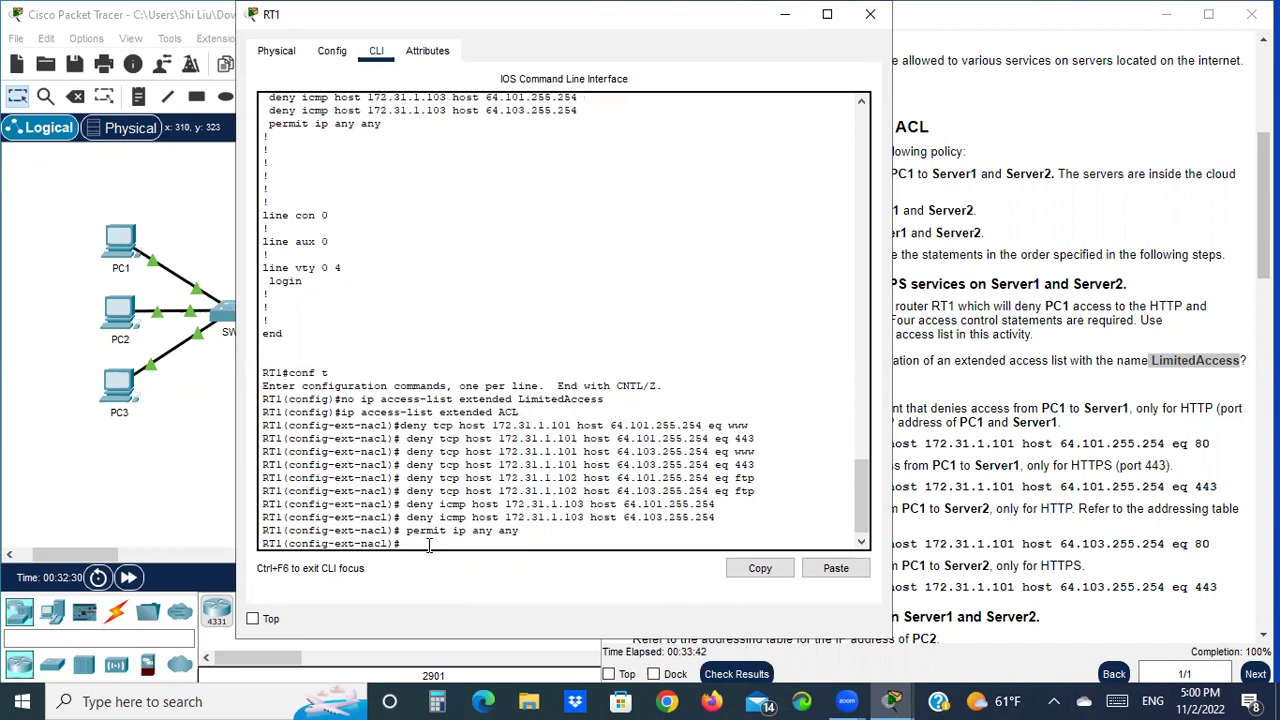
Run 'do sh r' on RT1 and page through the full running configuration
text(do)
key(Return)
key(space)
key(space)
key(space)
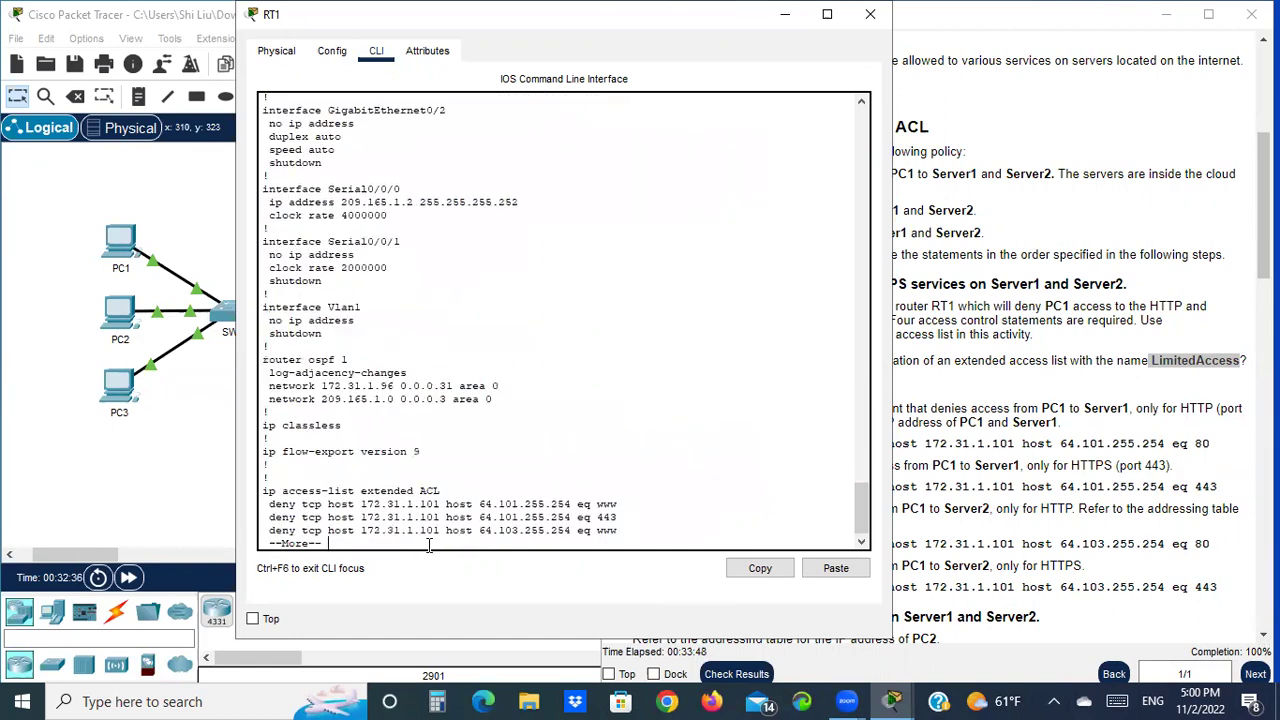
key(space)
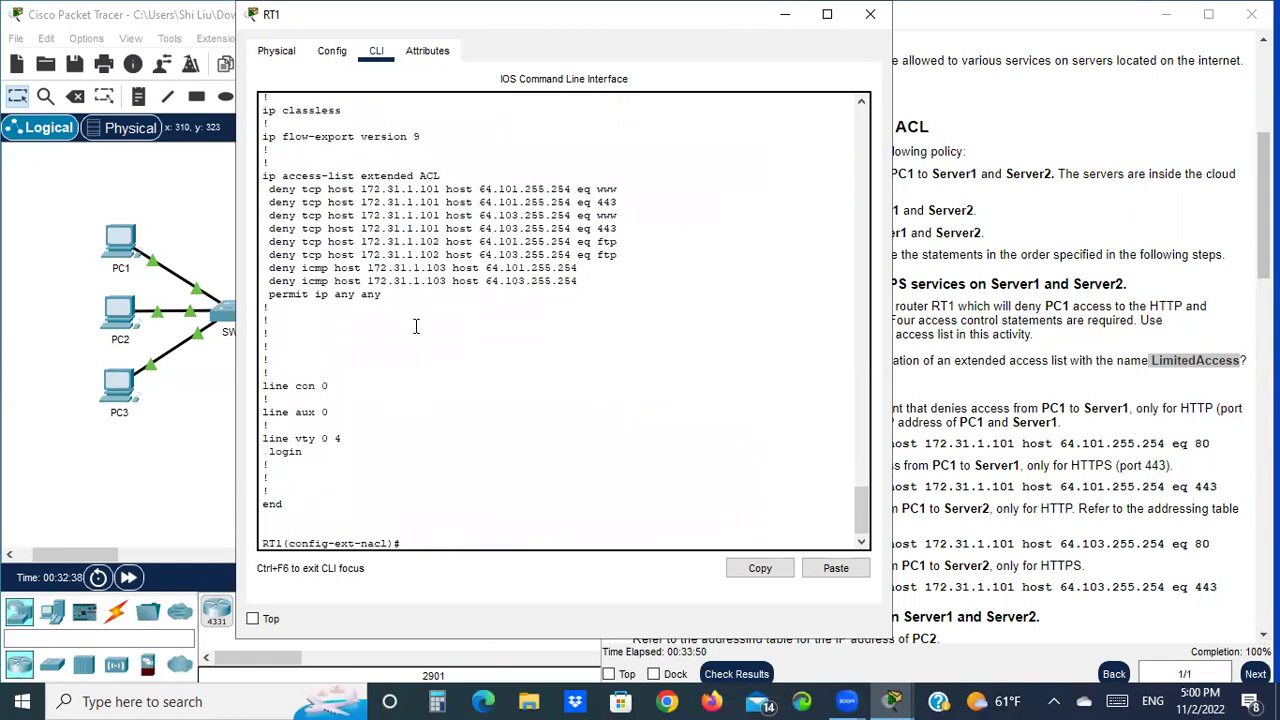
scroll(400, 320, up, 3)
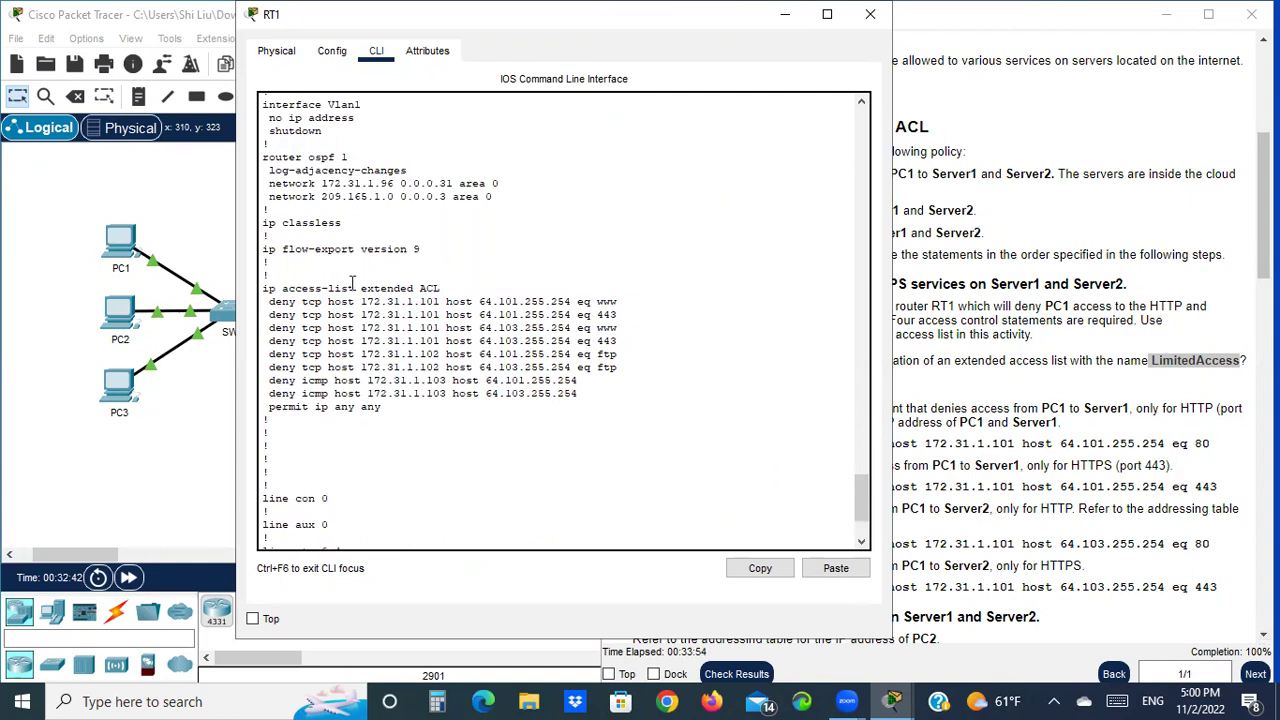
Review the ACL's entries and the access-group line on GigabitEthernet0/0
double_click(421, 288)
scroll(489, 333, up, 2)
scroll(489, 333, up, 9)
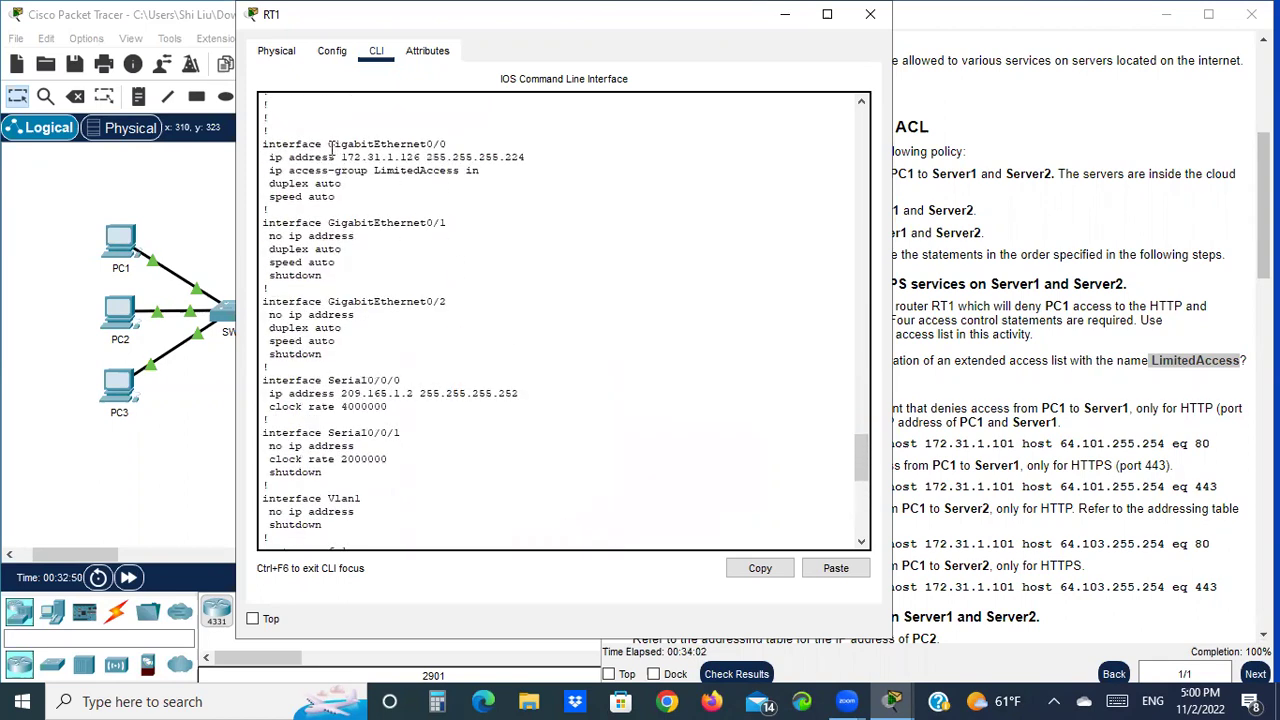
drag(448, 146, 426, 146)
drag(268, 171, 459, 172)
scroll(448, 214, down, 6)
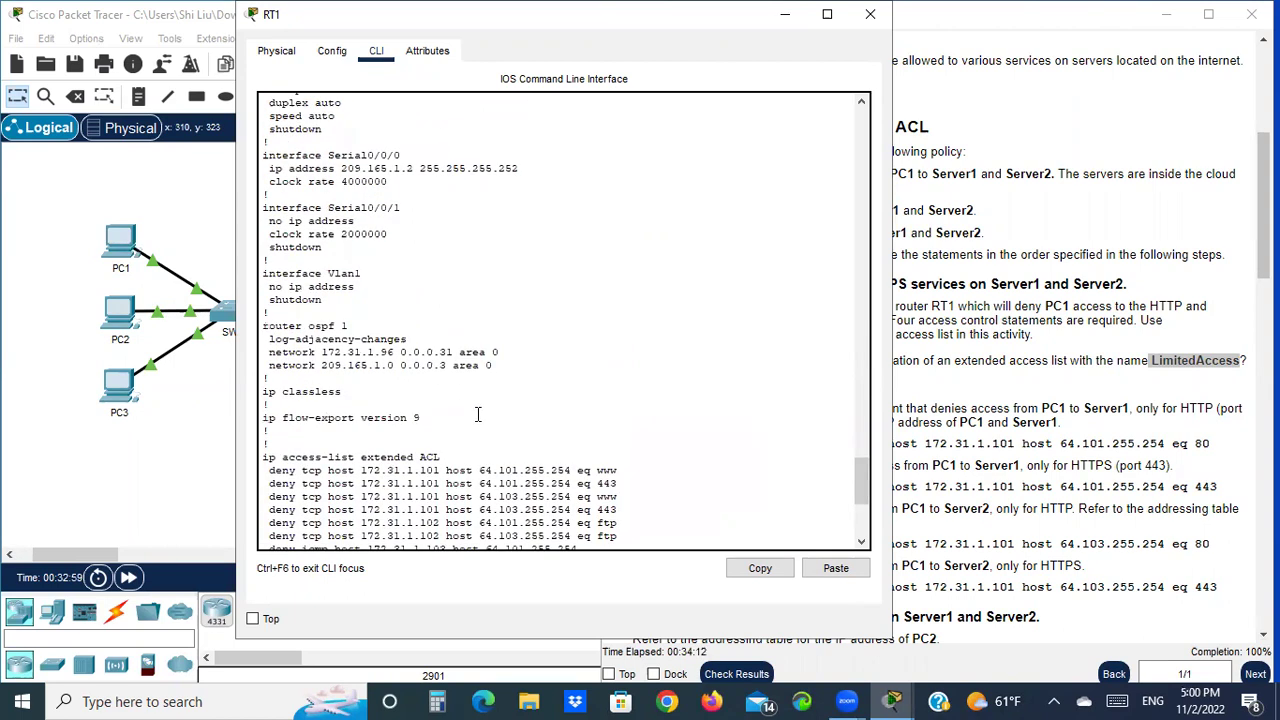
scroll(453, 466, up, 4)
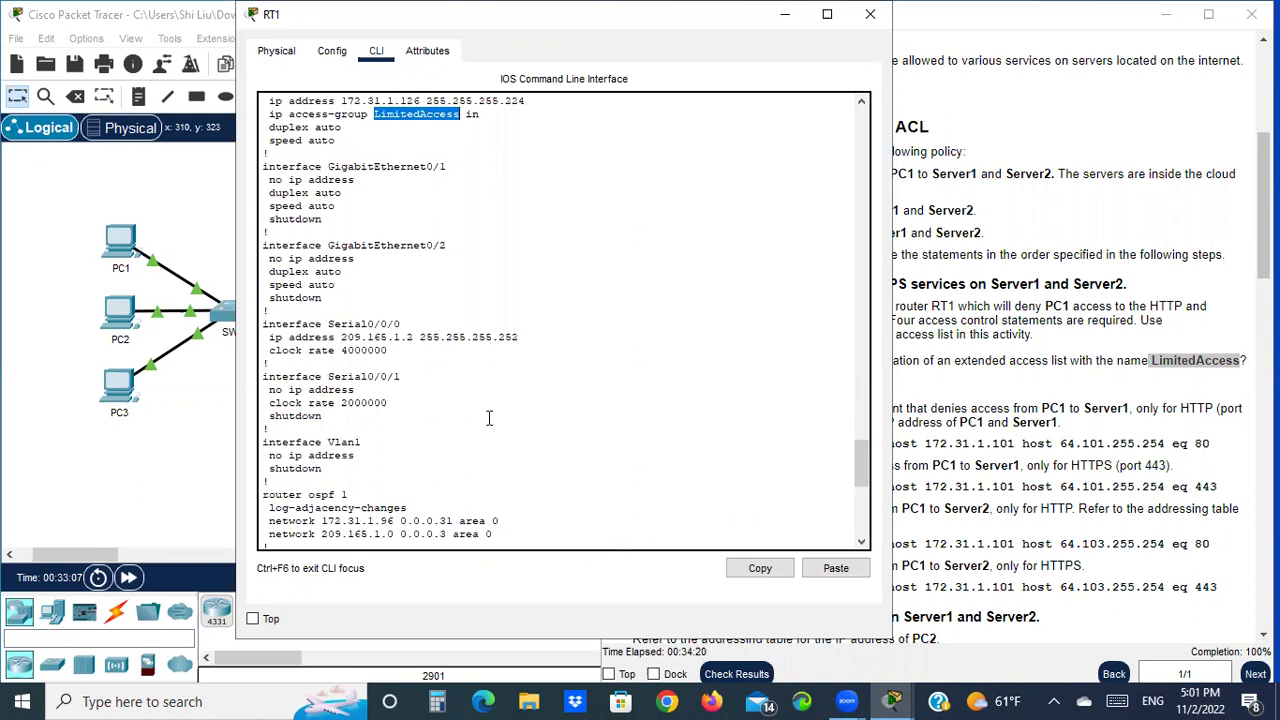
scroll(489, 418, down, 5)
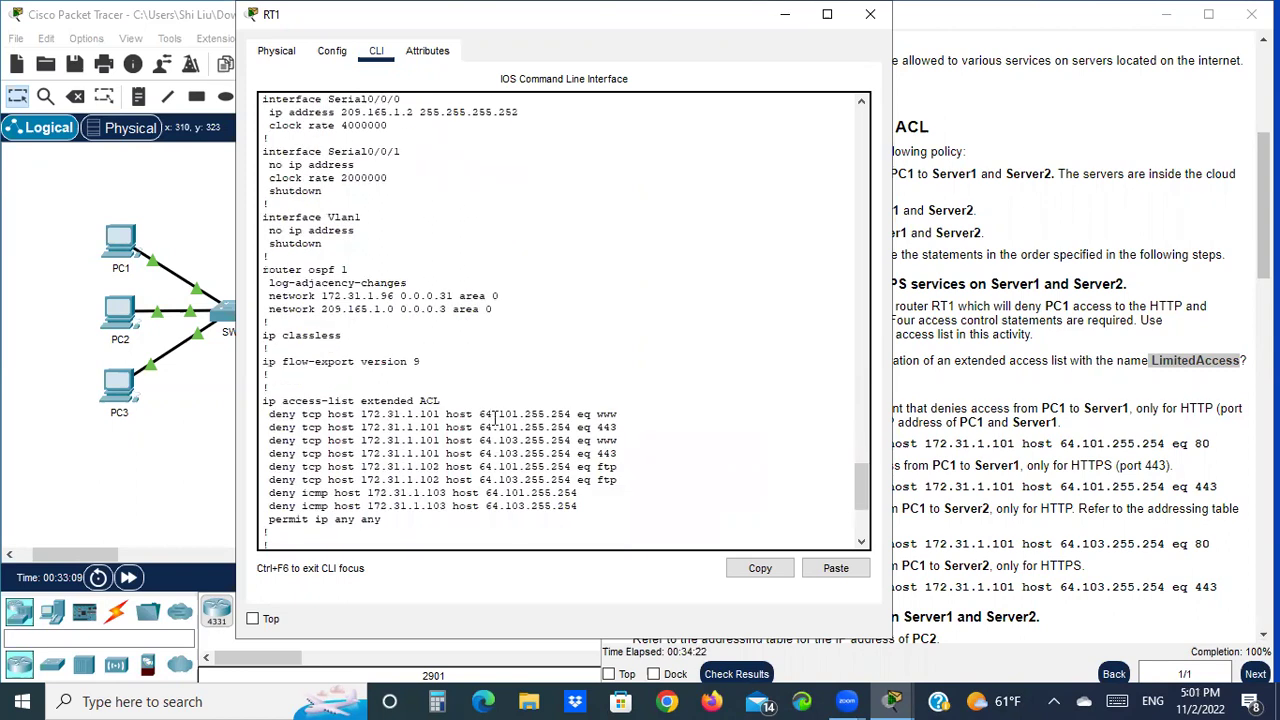
scroll(513, 413, down, 6)
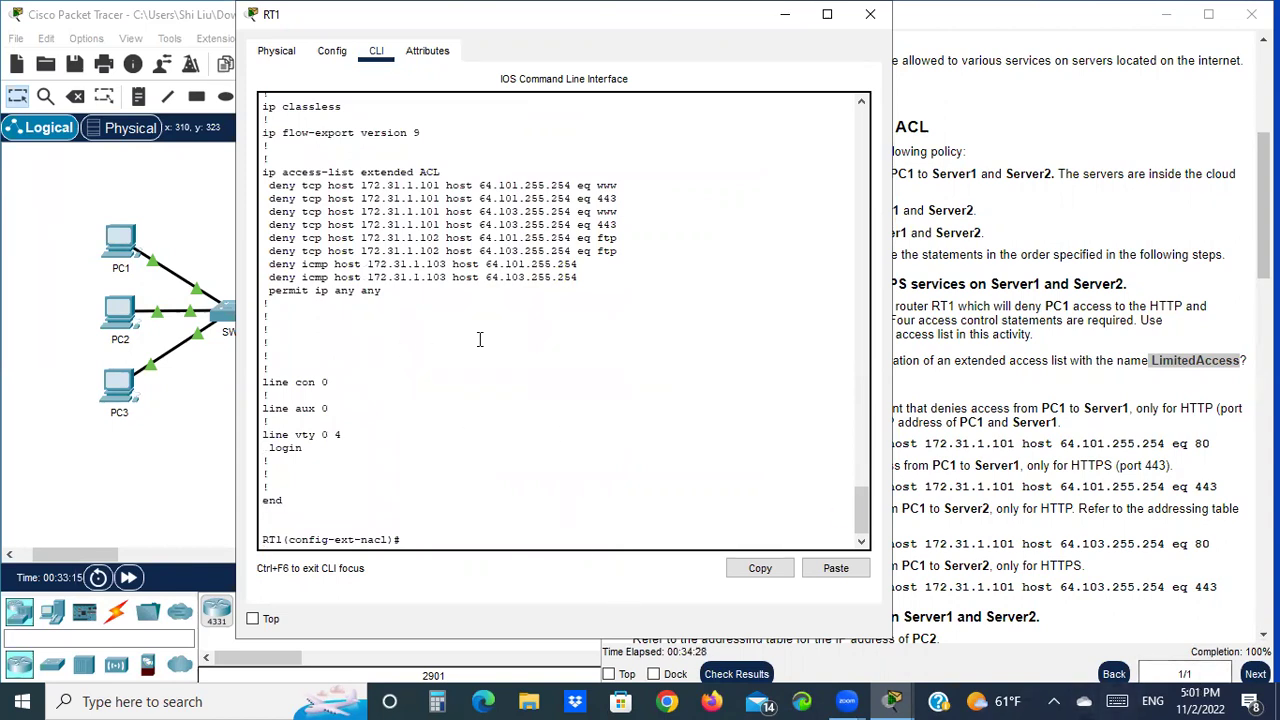
scroll(480, 337, up, 3)
click(915, 423)
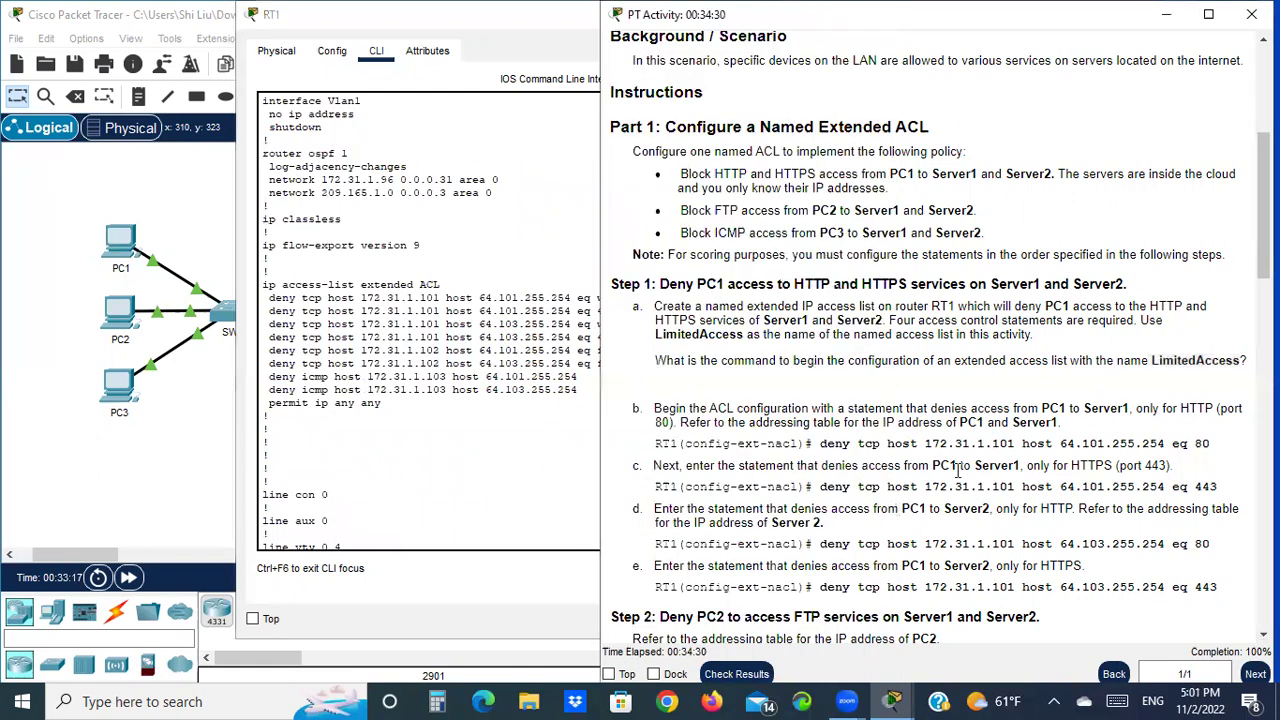
scroll(900, 500, down, 10)
scroll(750, 290, down, 5)
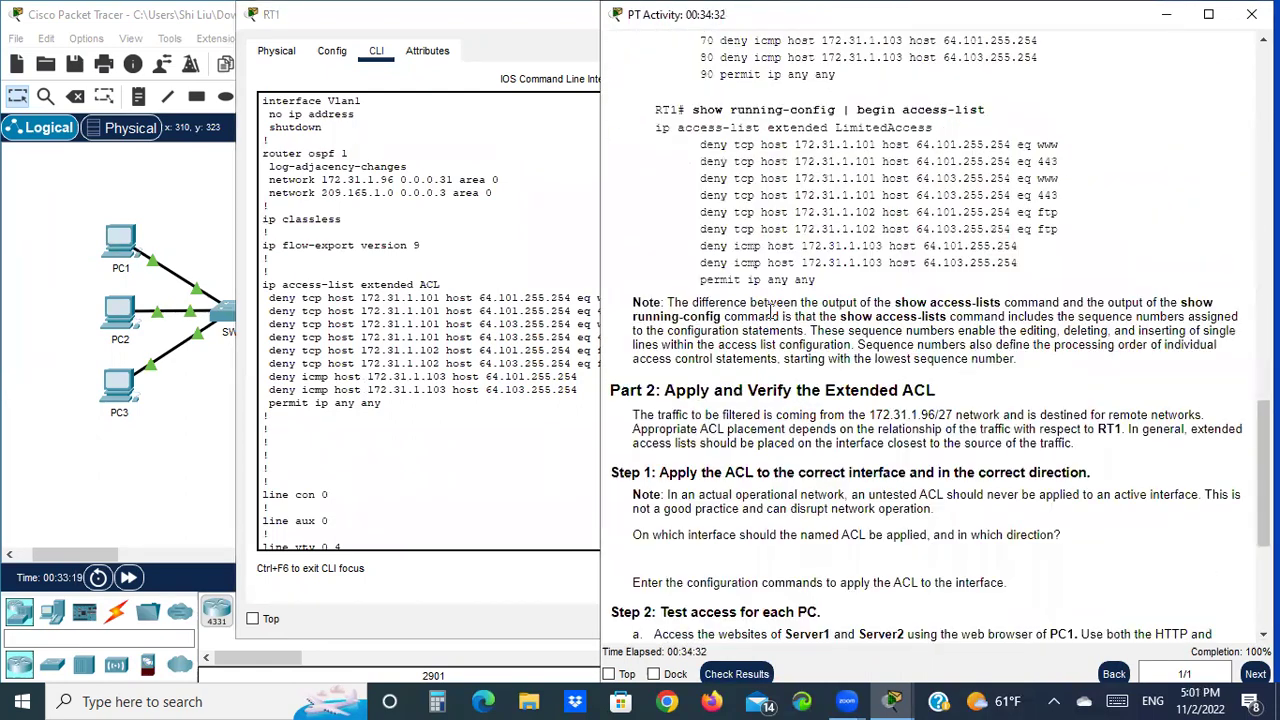
scroll(770, 310, down, 3)
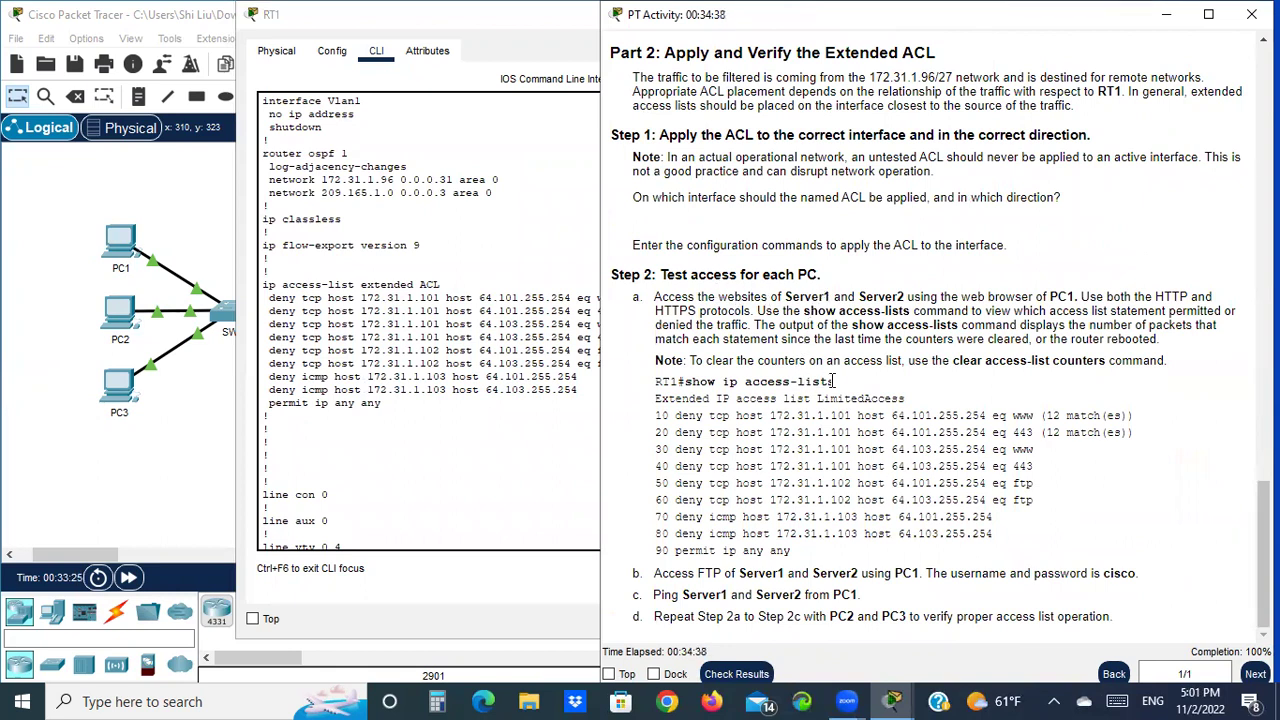
click(430, 404)
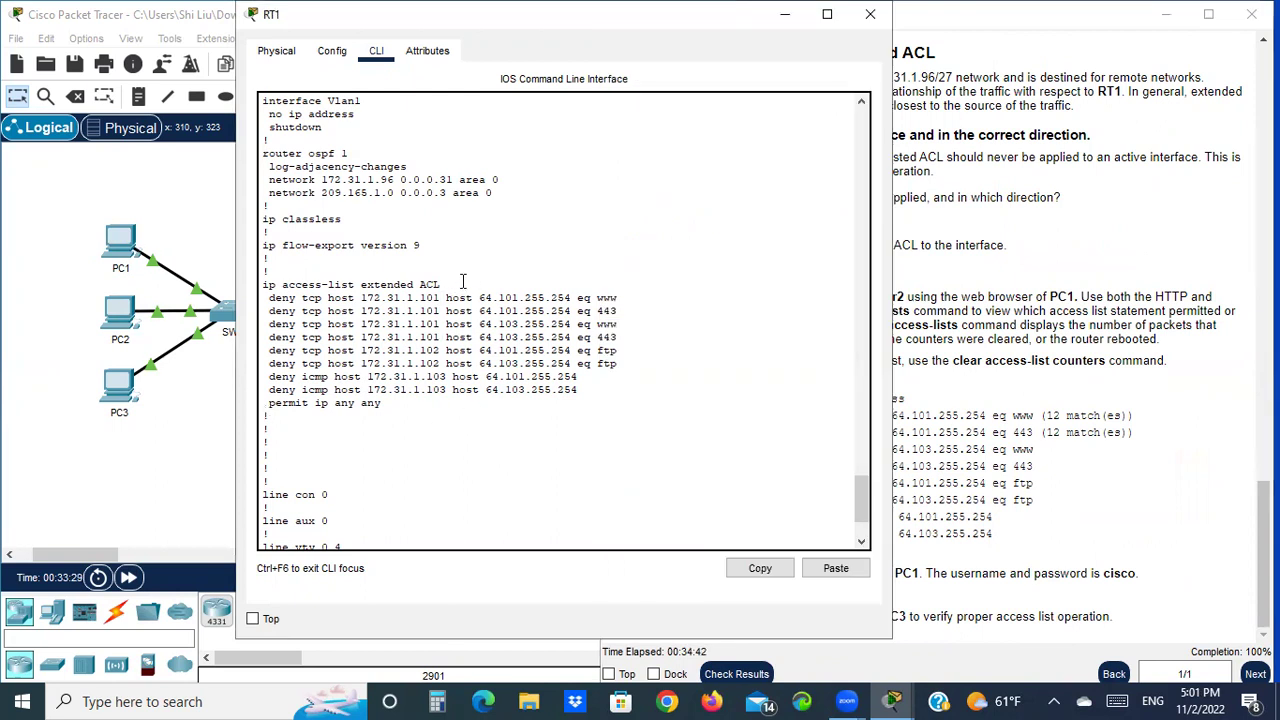
scroll(463, 281, up, 2)
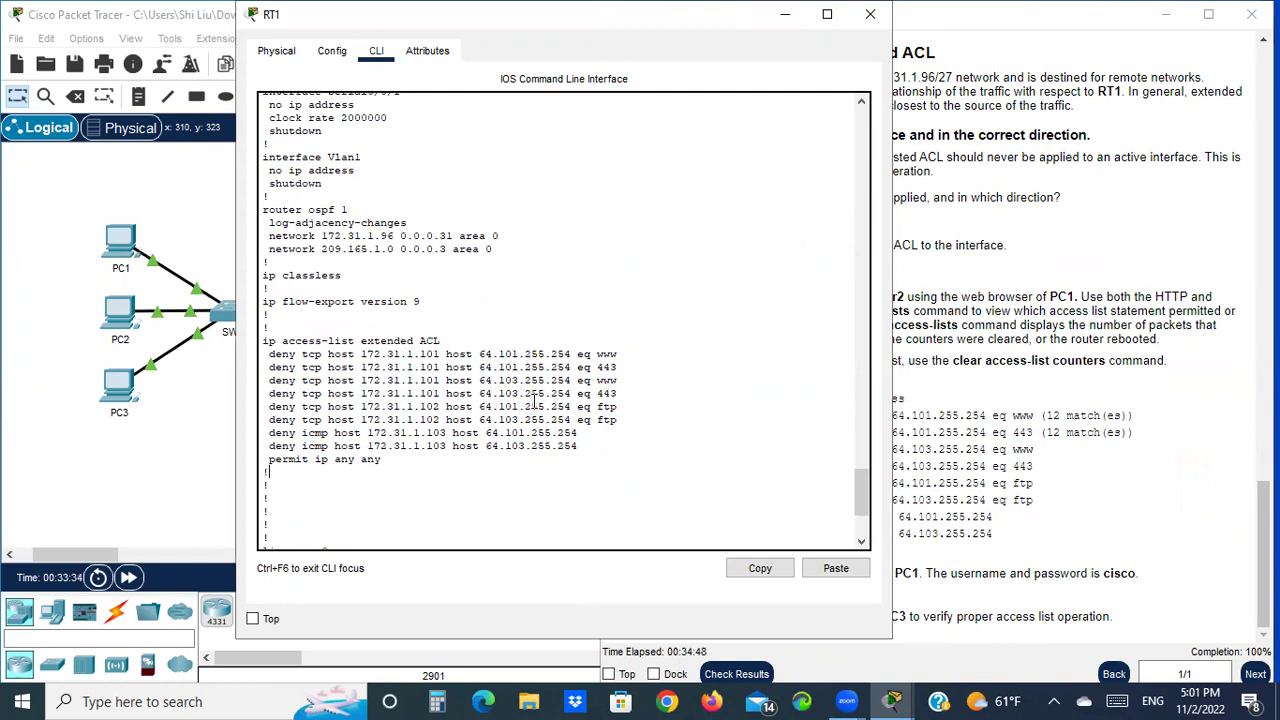
scroll(503, 253, up, 10)
scroll(503, 253, up, 8)
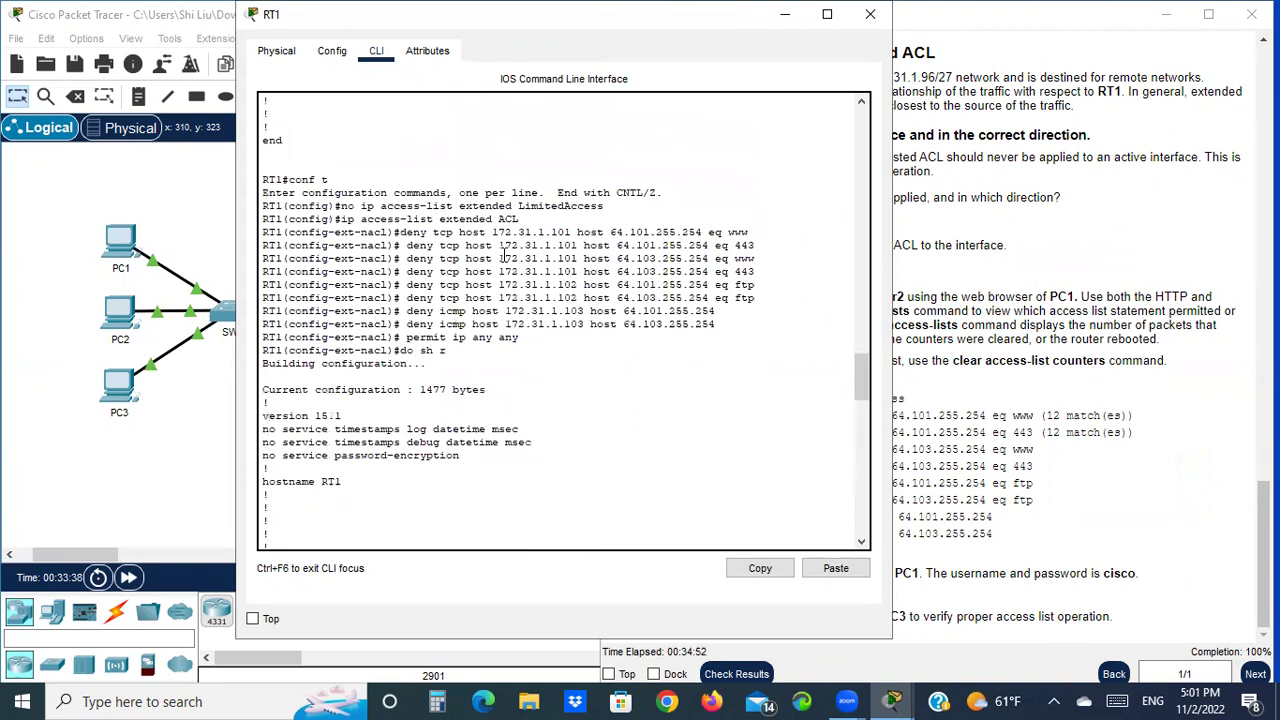
scroll(620, 250, down, 15)
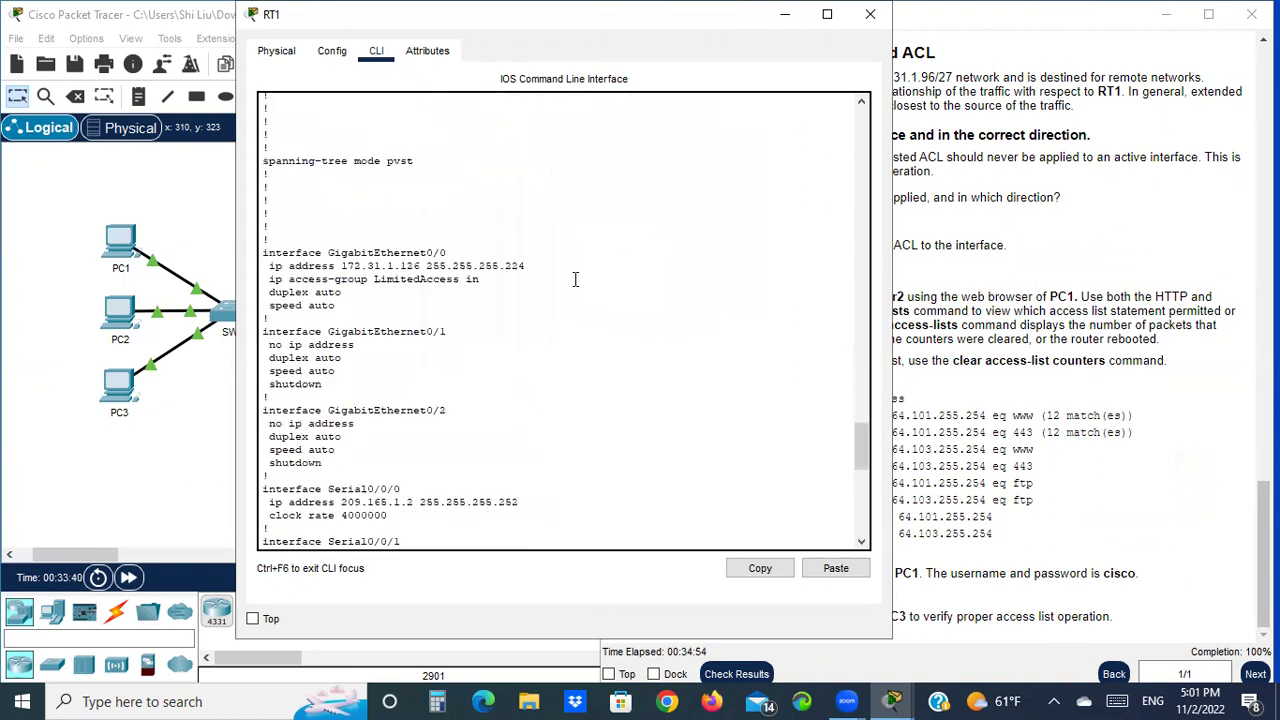
scroll(364, 532, down, 3)
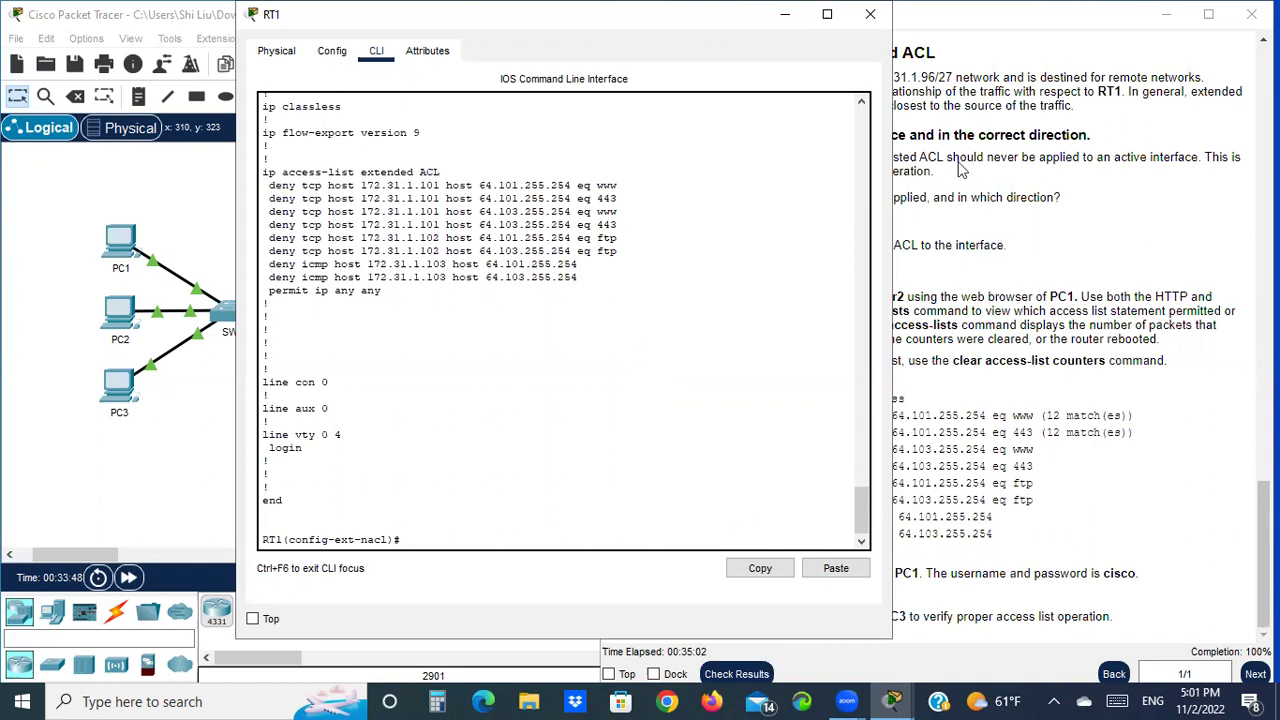
Close the RT1 window and scroll the activity instructions back up to the Addressing Table
click(870, 18)
scroll(980, 278, up, 5)
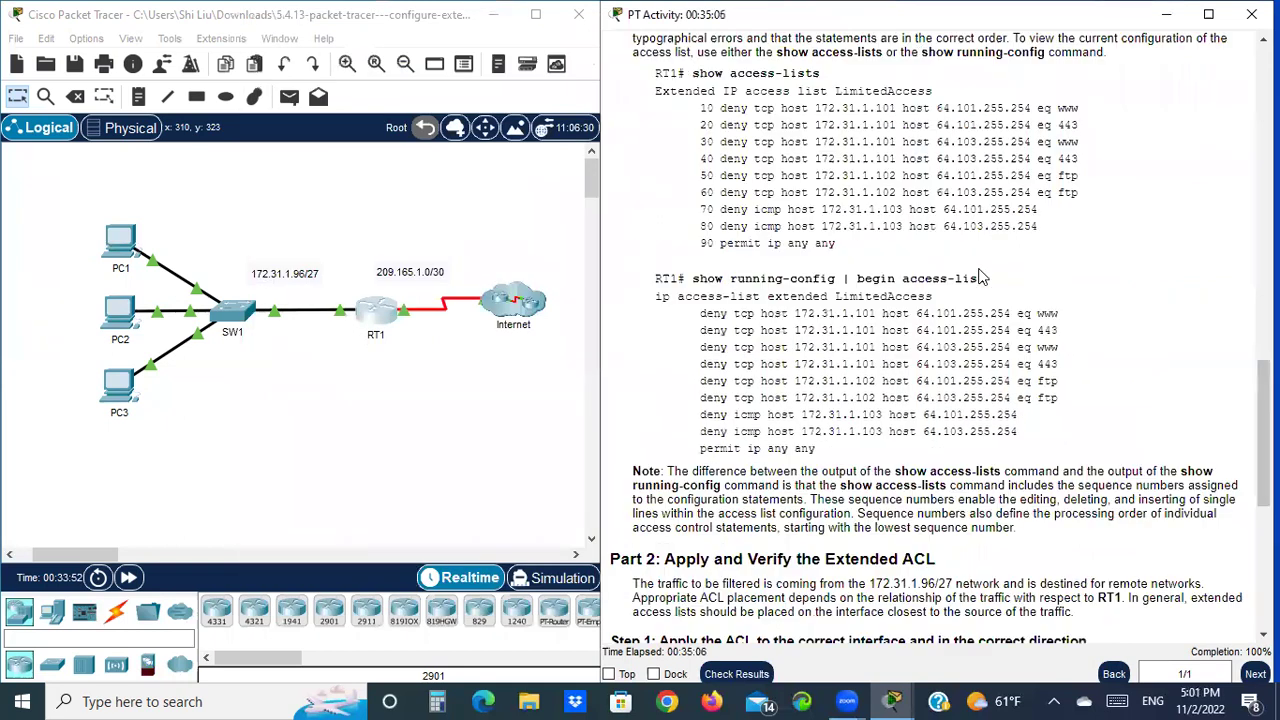
scroll(975, 270, up, 10)
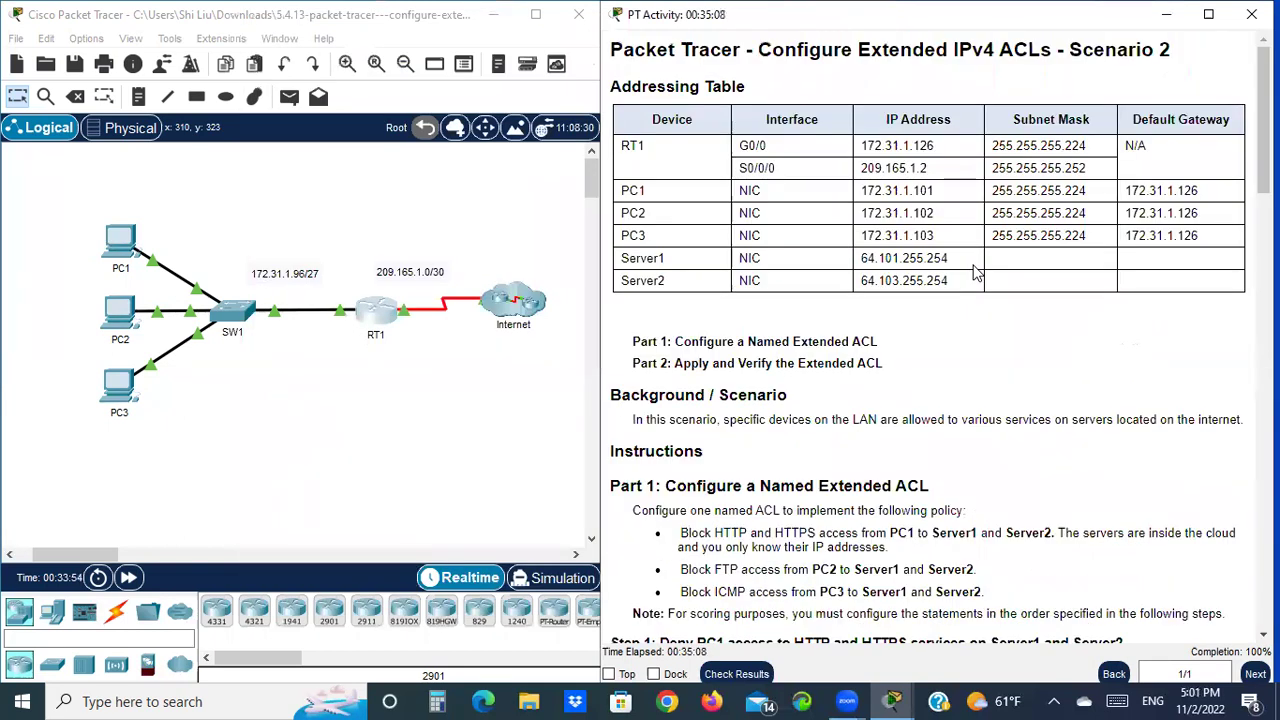